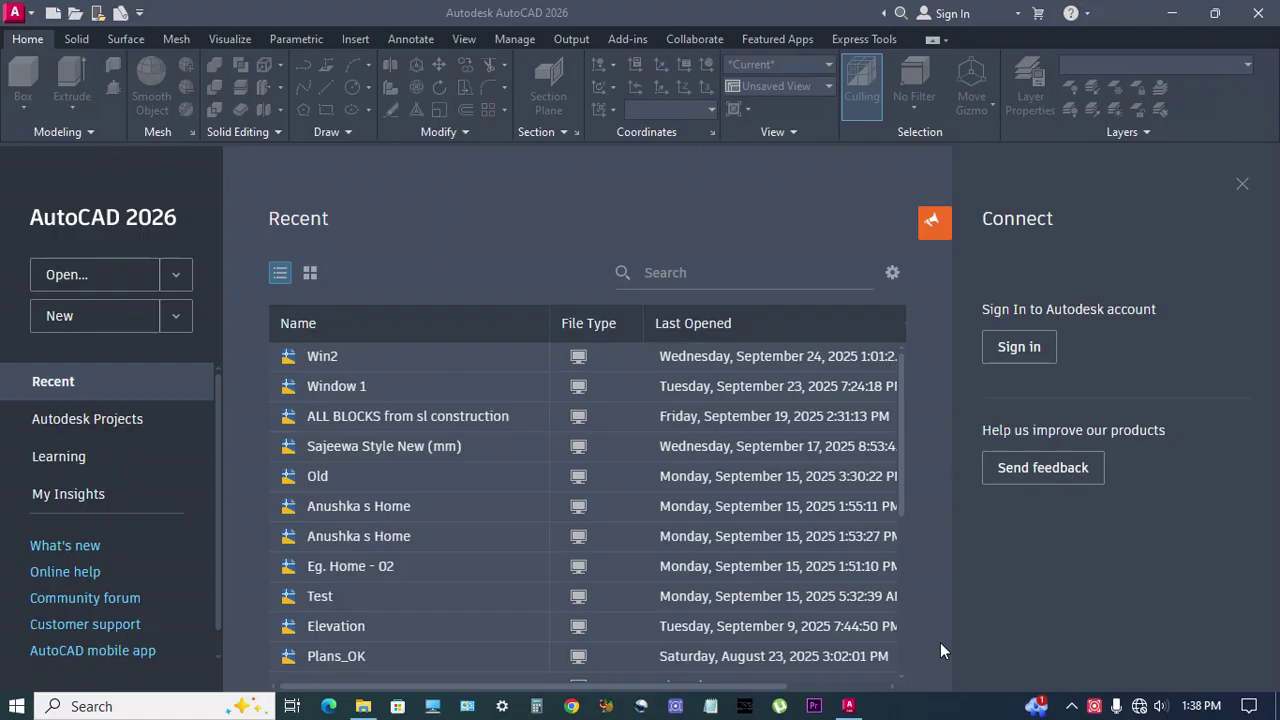
Create a new drawing and show it in the Top view with the 2D Wireframe visual style.
click(68, 322)
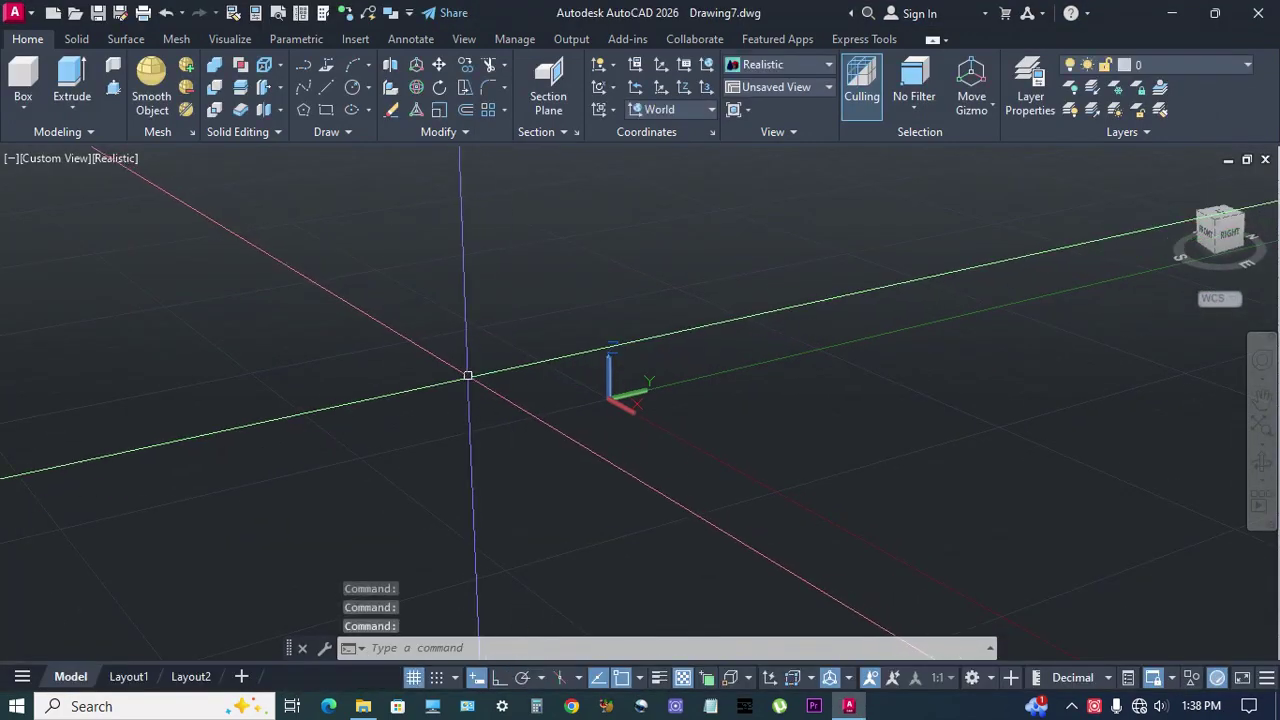
click(46, 161)
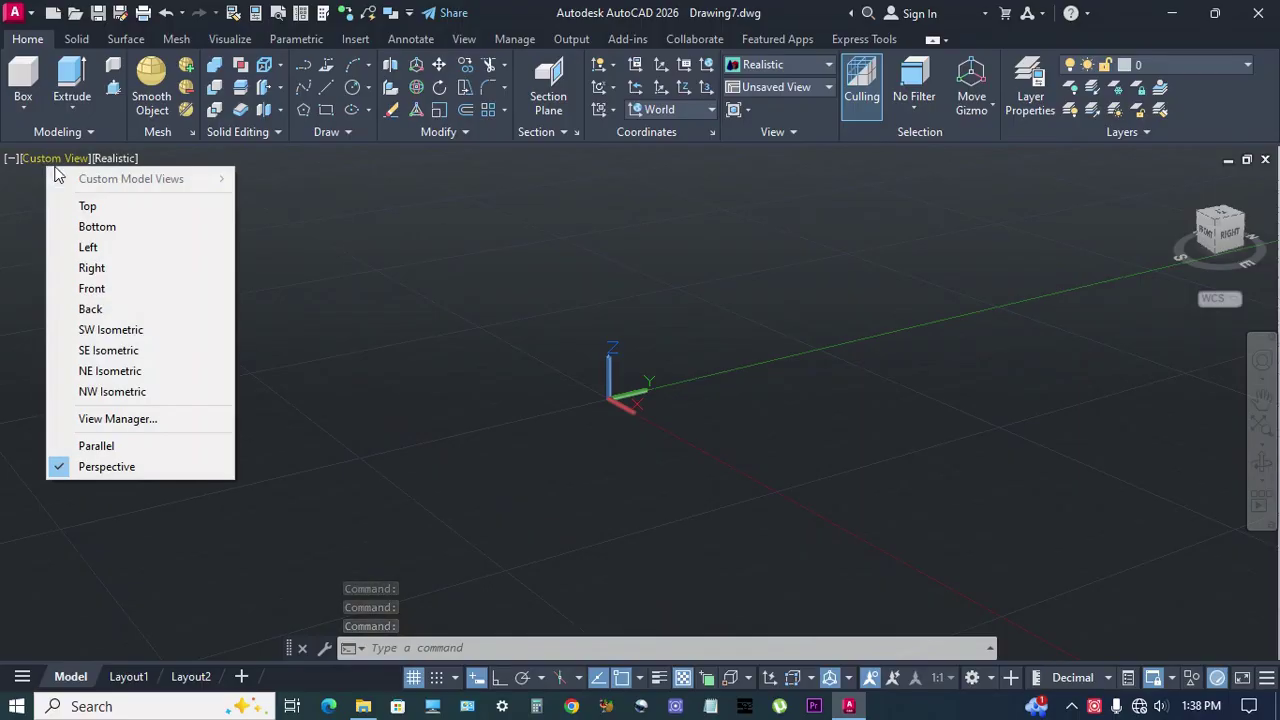
click(87, 208)
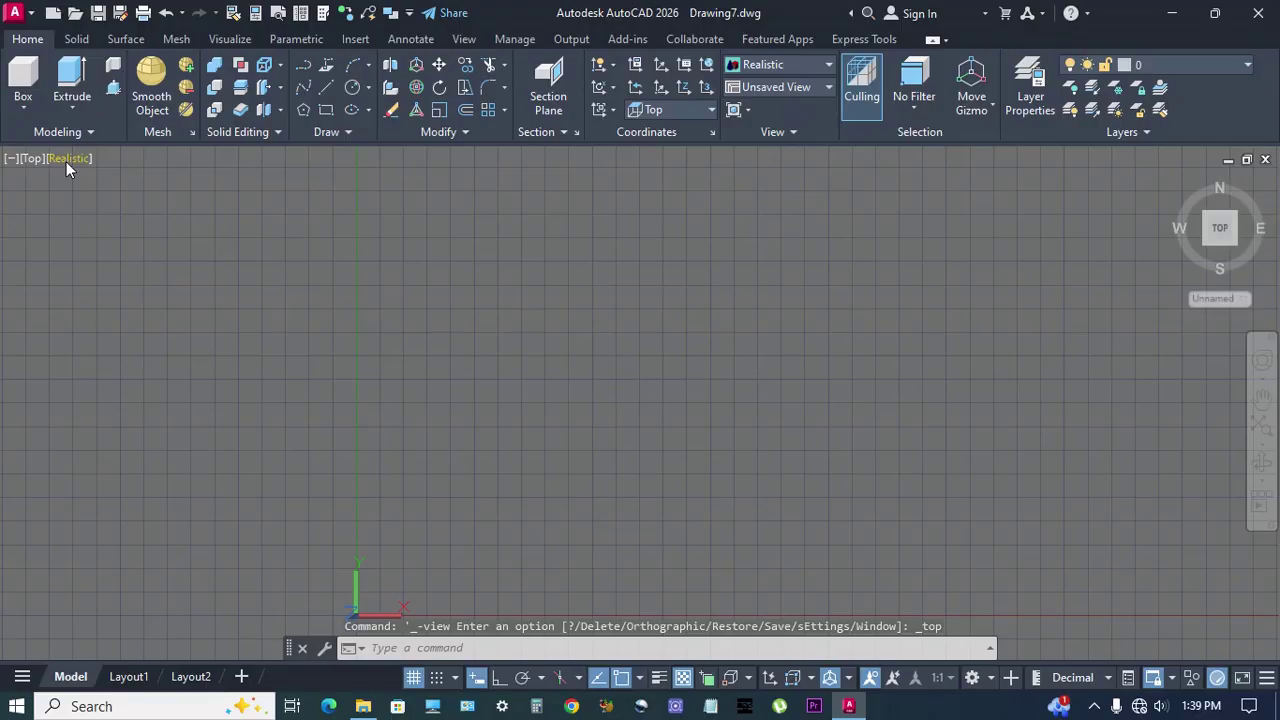
click(66, 161)
click(113, 208)
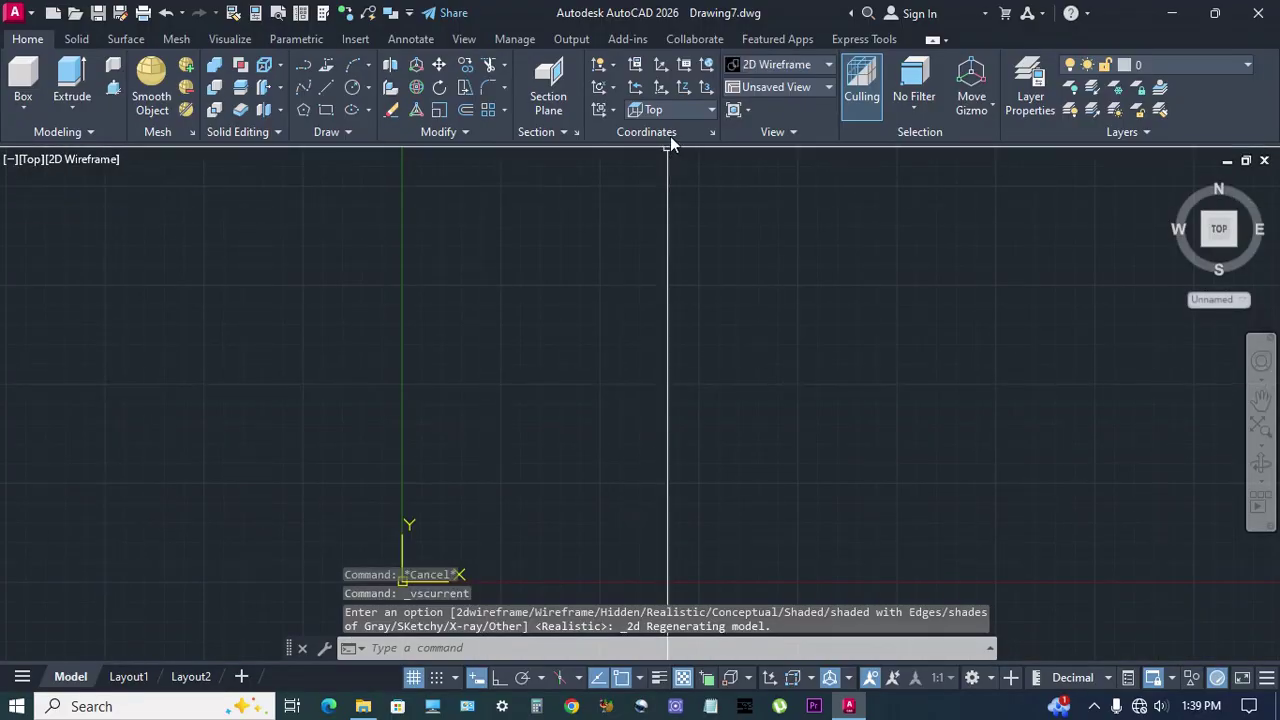
Align the UCS to the current view and turn the grid off.
click(612, 110)
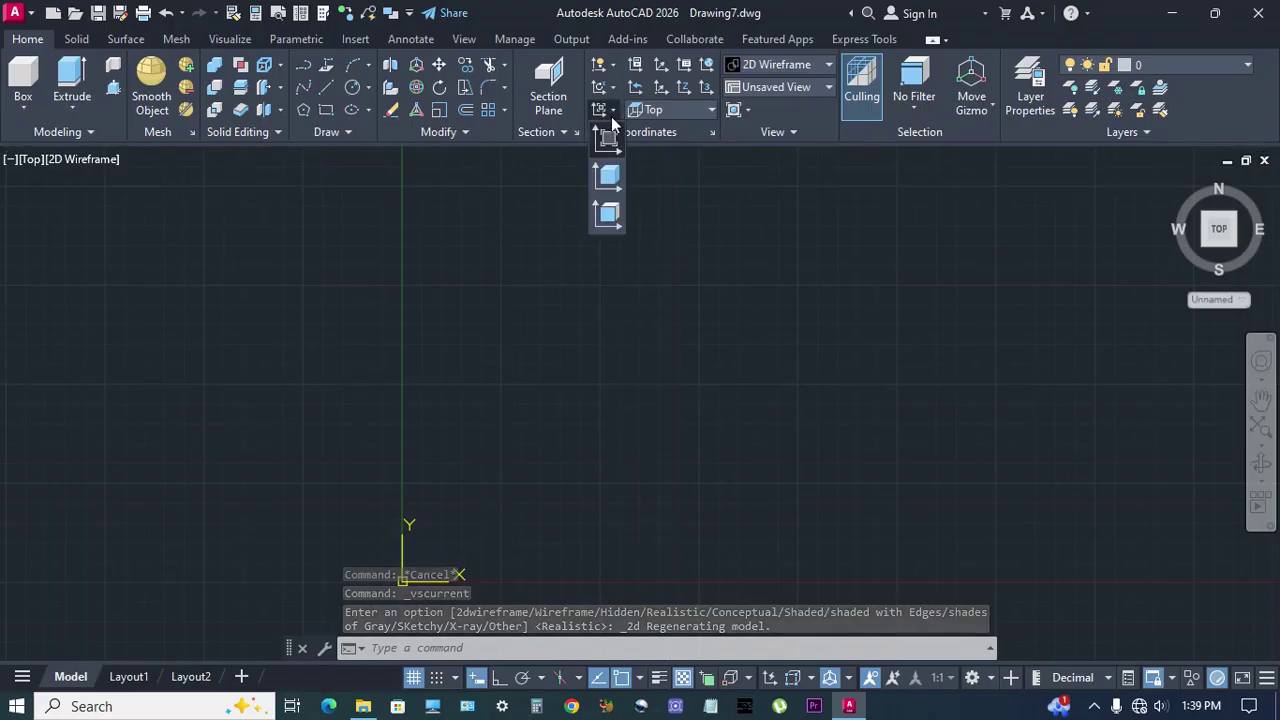
click(610, 143)
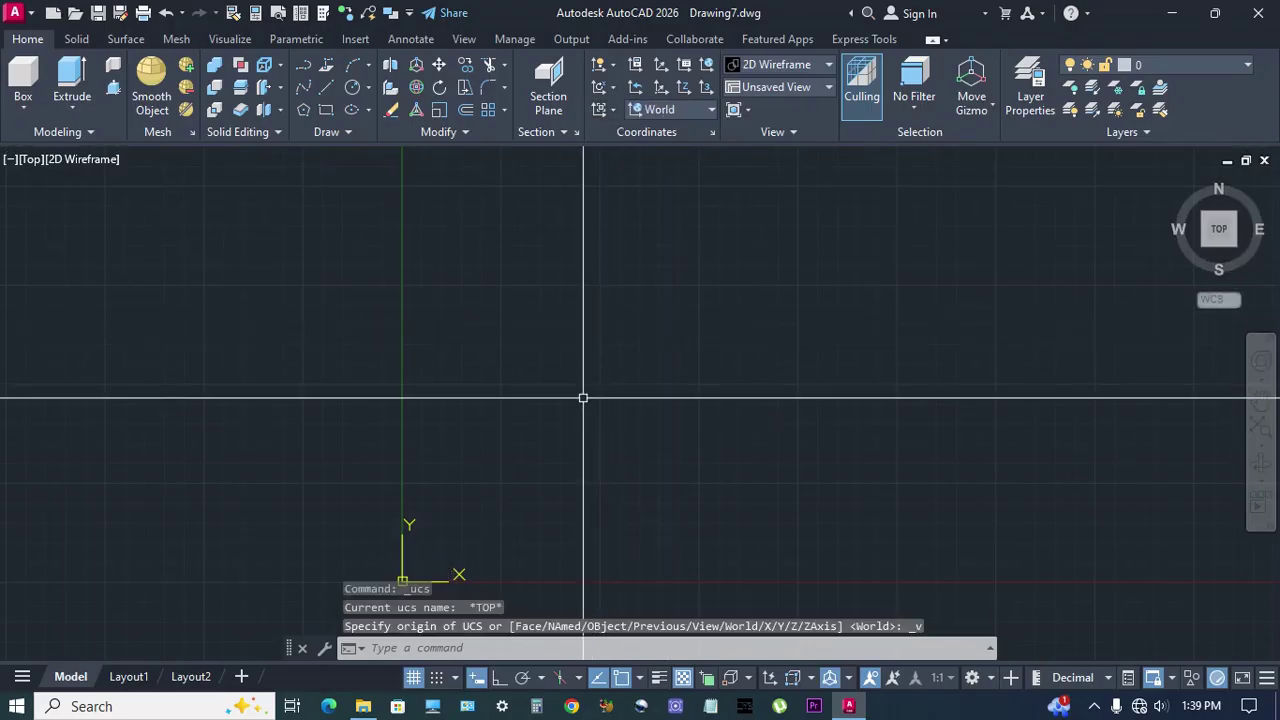
click(413, 679)
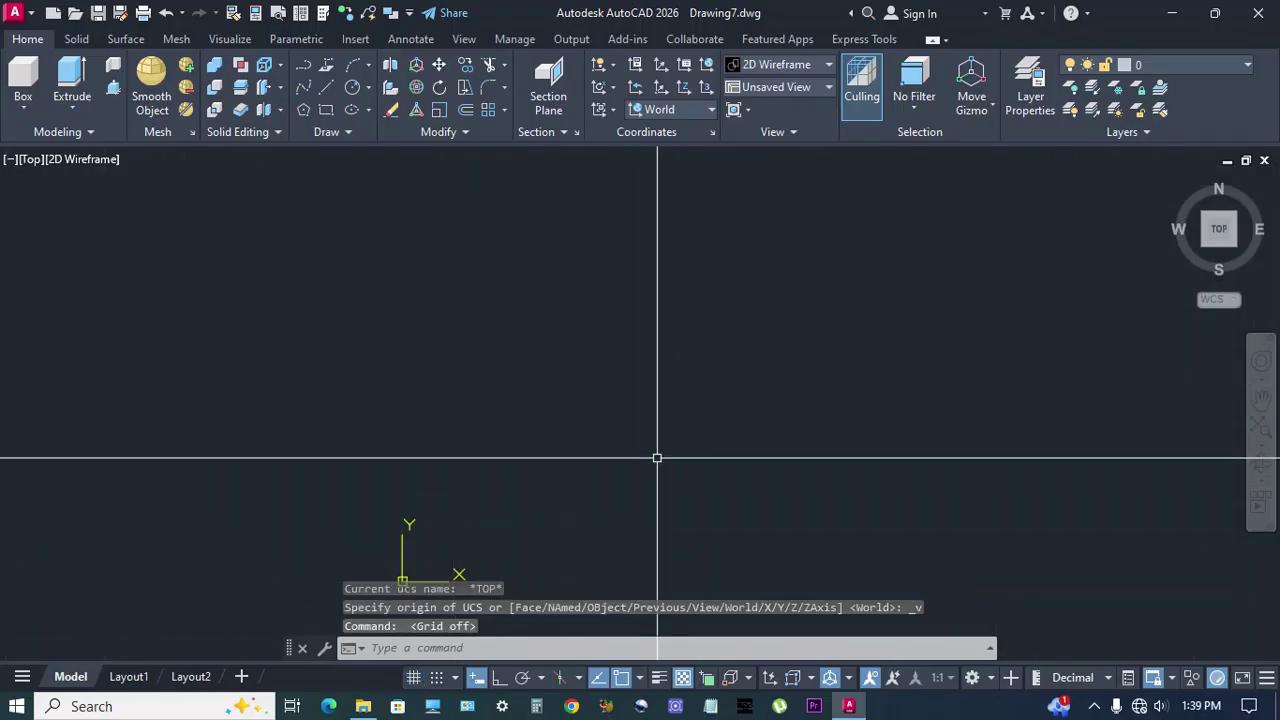
Configure the drawing units with a length precision of 0 and an insertion scale in millimeters.
text(UN)
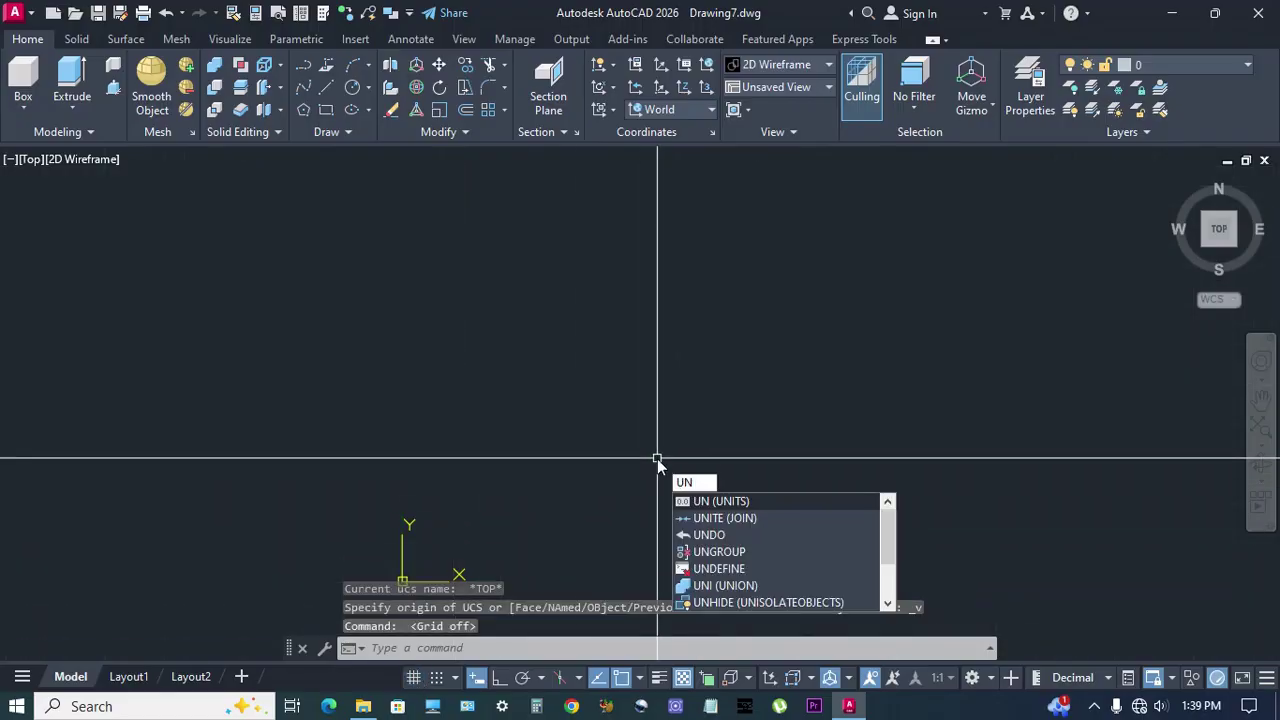
key(Return)
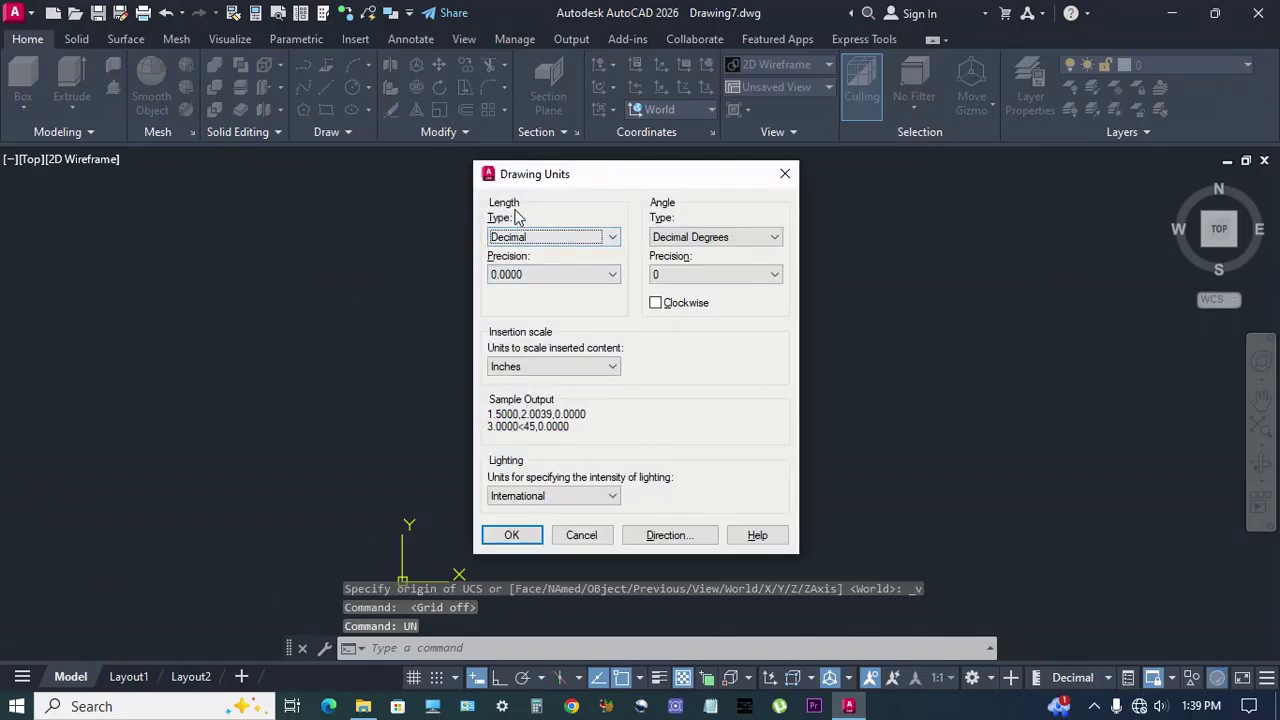
click(558, 276)
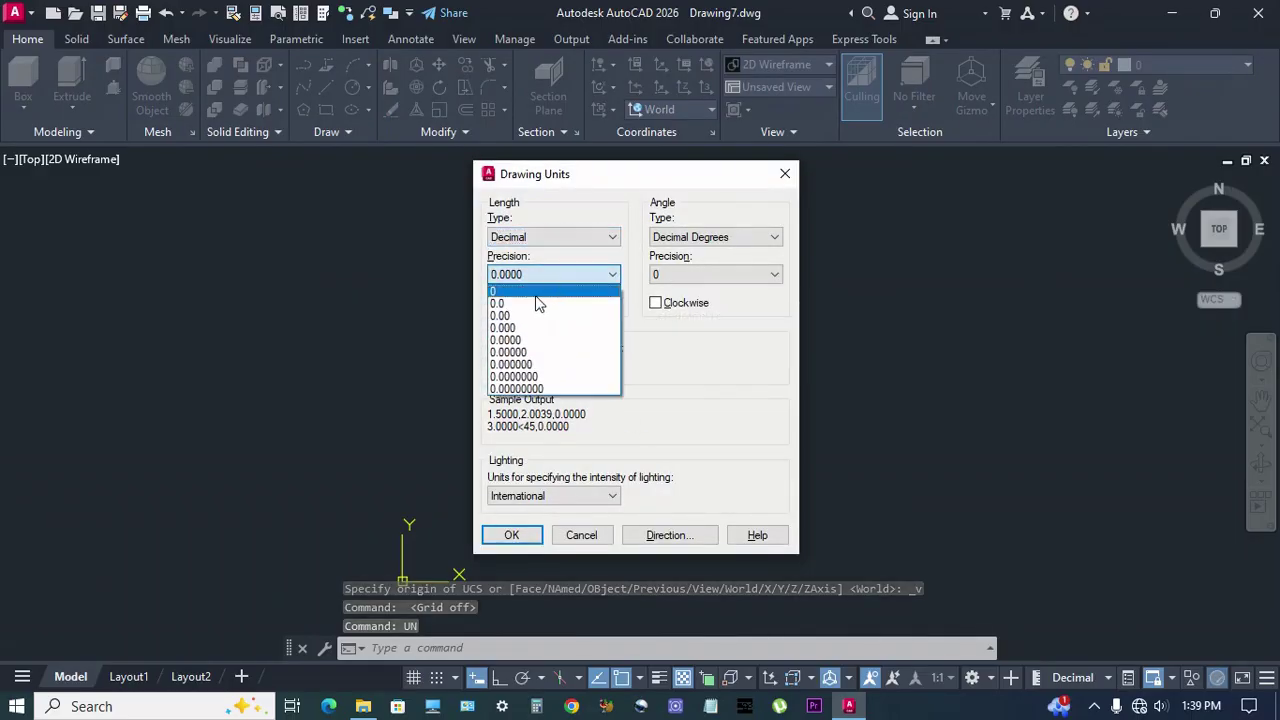
click(540, 291)
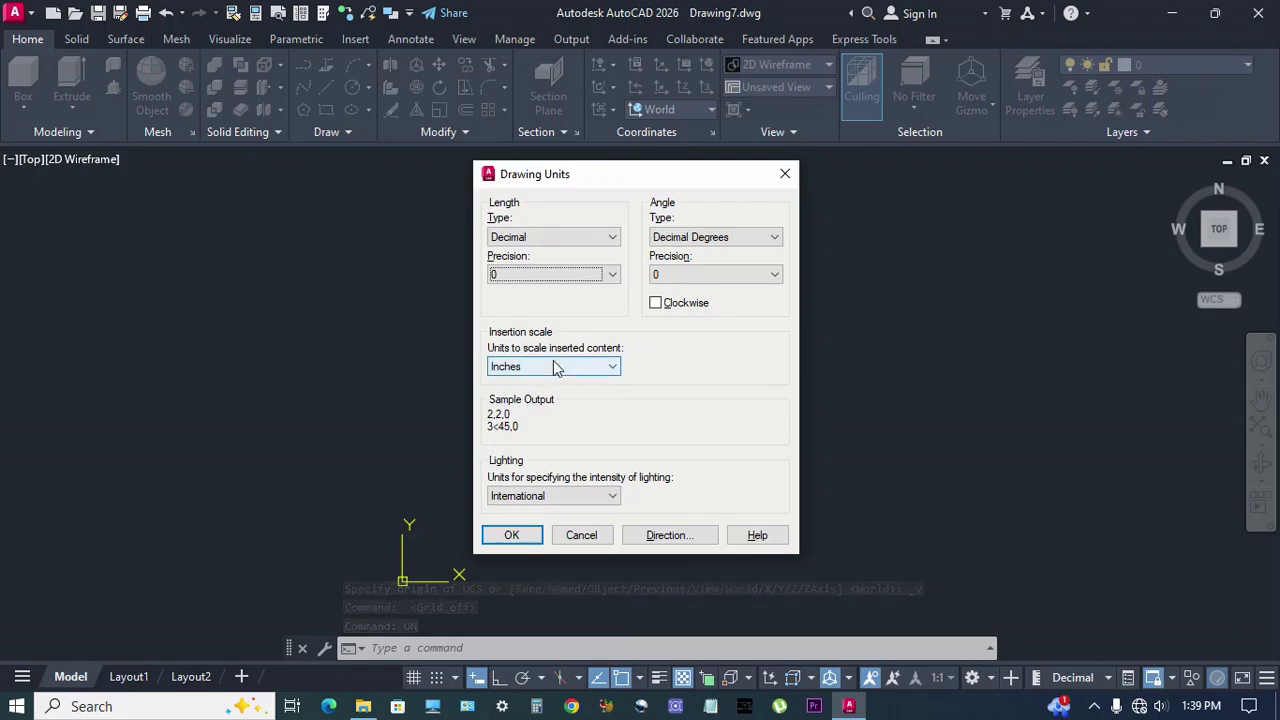
click(557, 367)
click(524, 445)
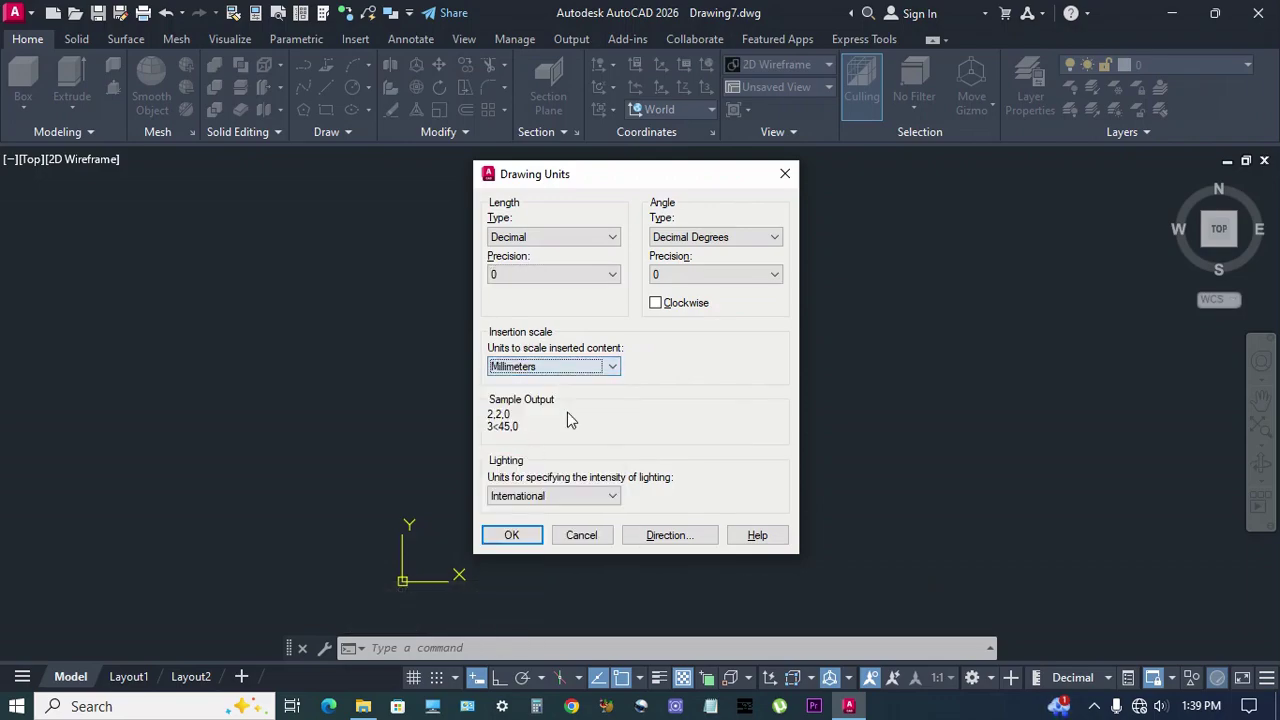
click(511, 535)
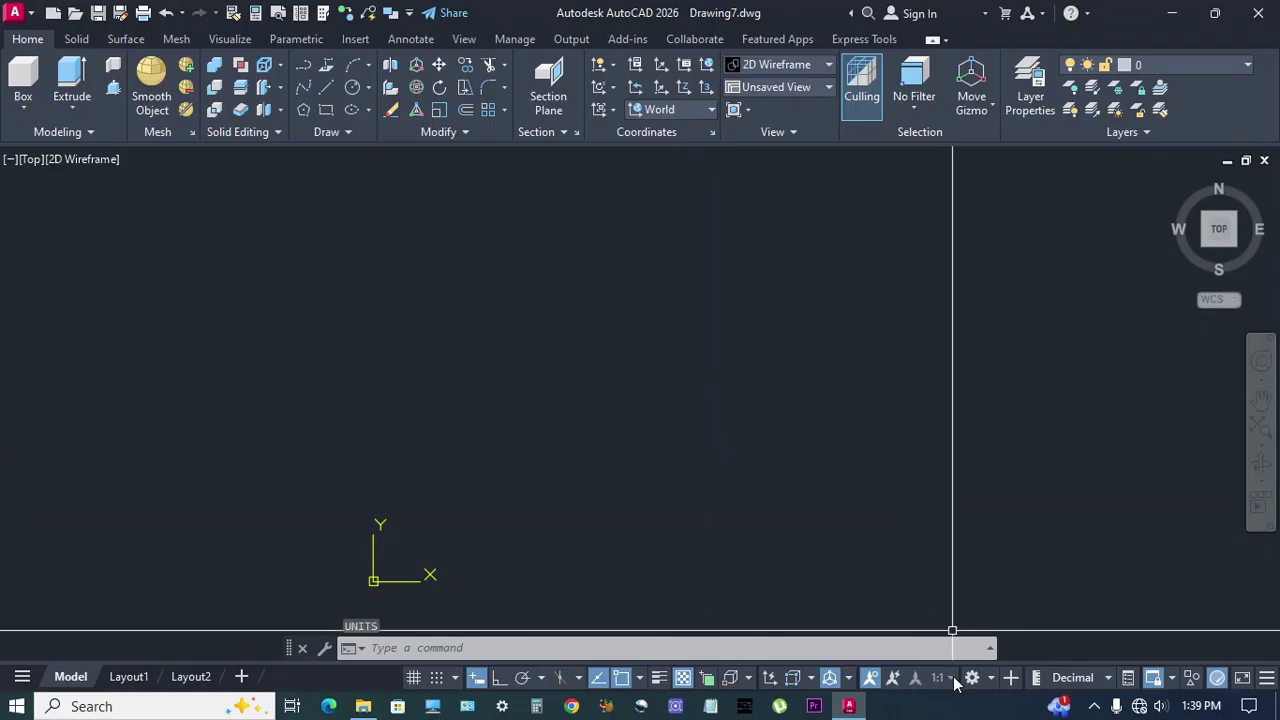
Draw a rectangle 1200 long and 1350 wide by its dimensions, starting just right of the origin.
middle_drag(839, 383, 793, 351)
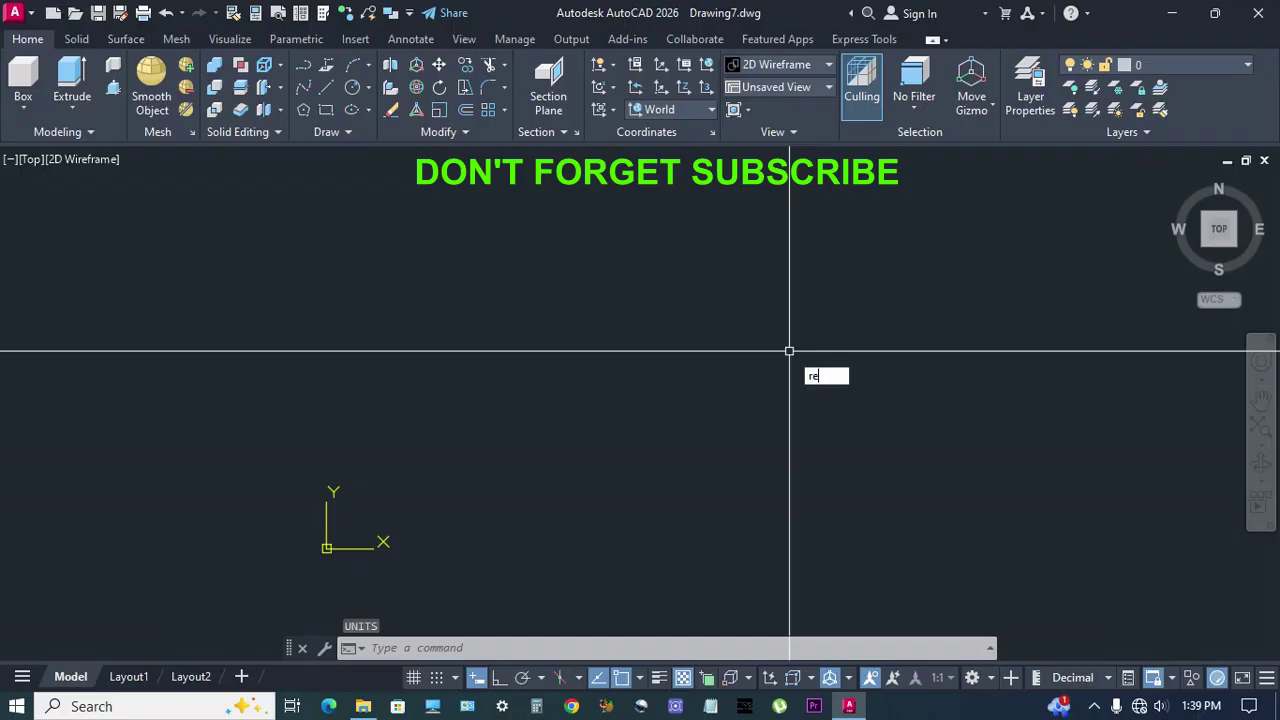
key(Return)
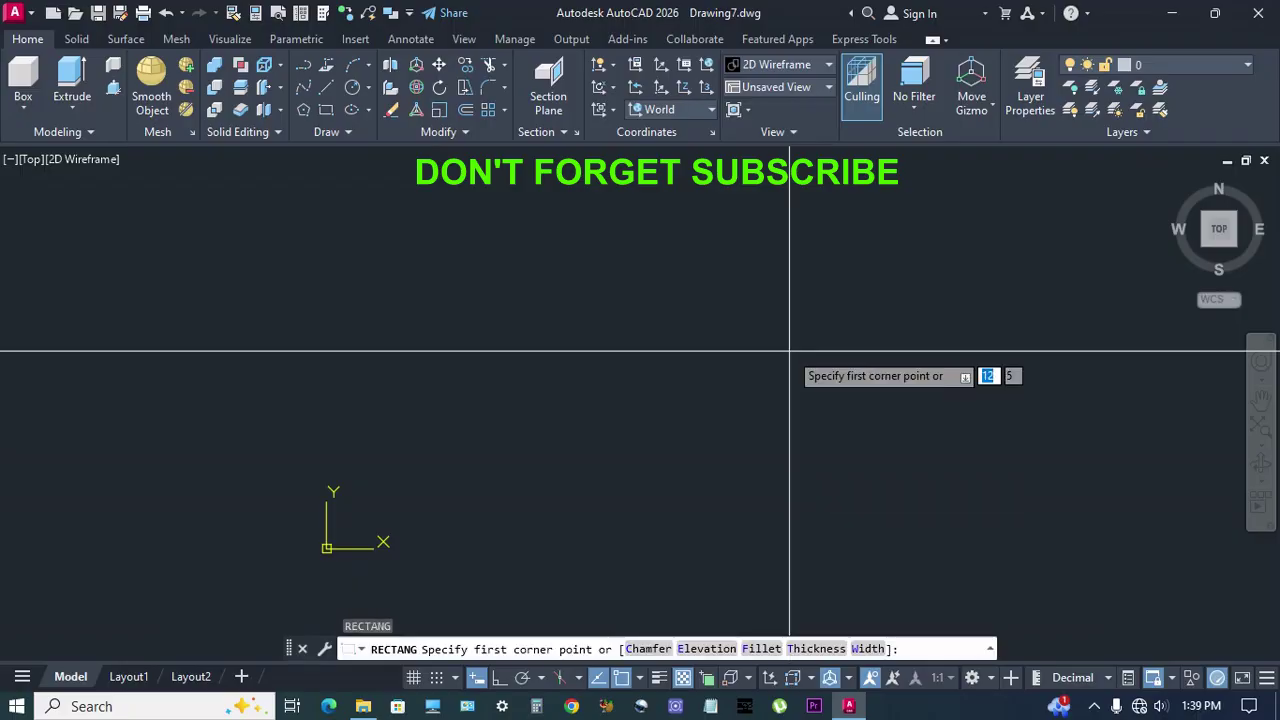
click(621, 548)
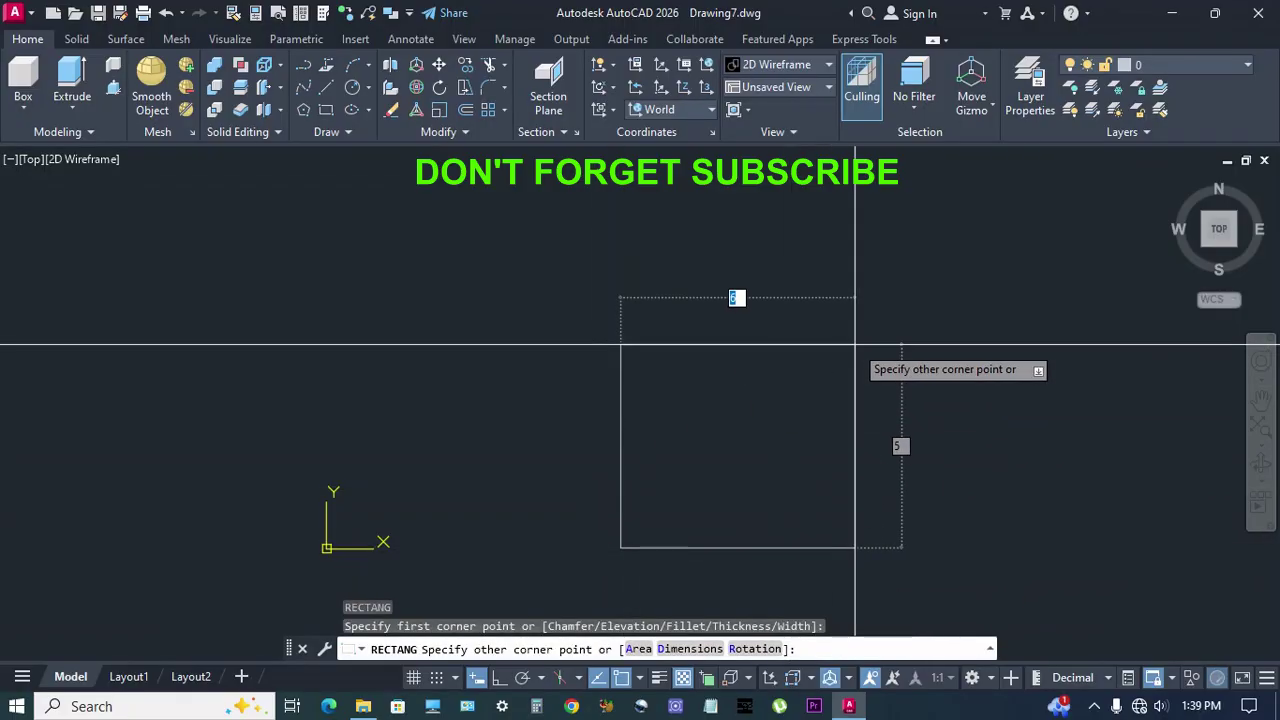
key(Return)
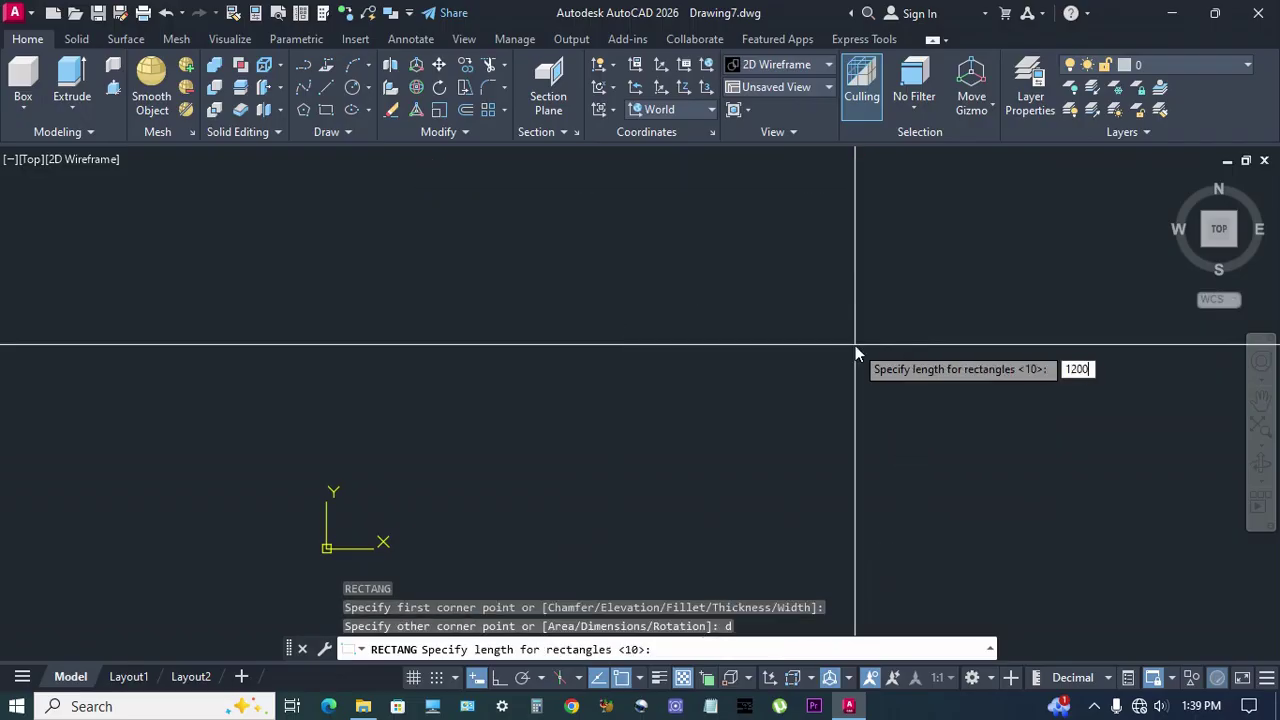
key(Return)
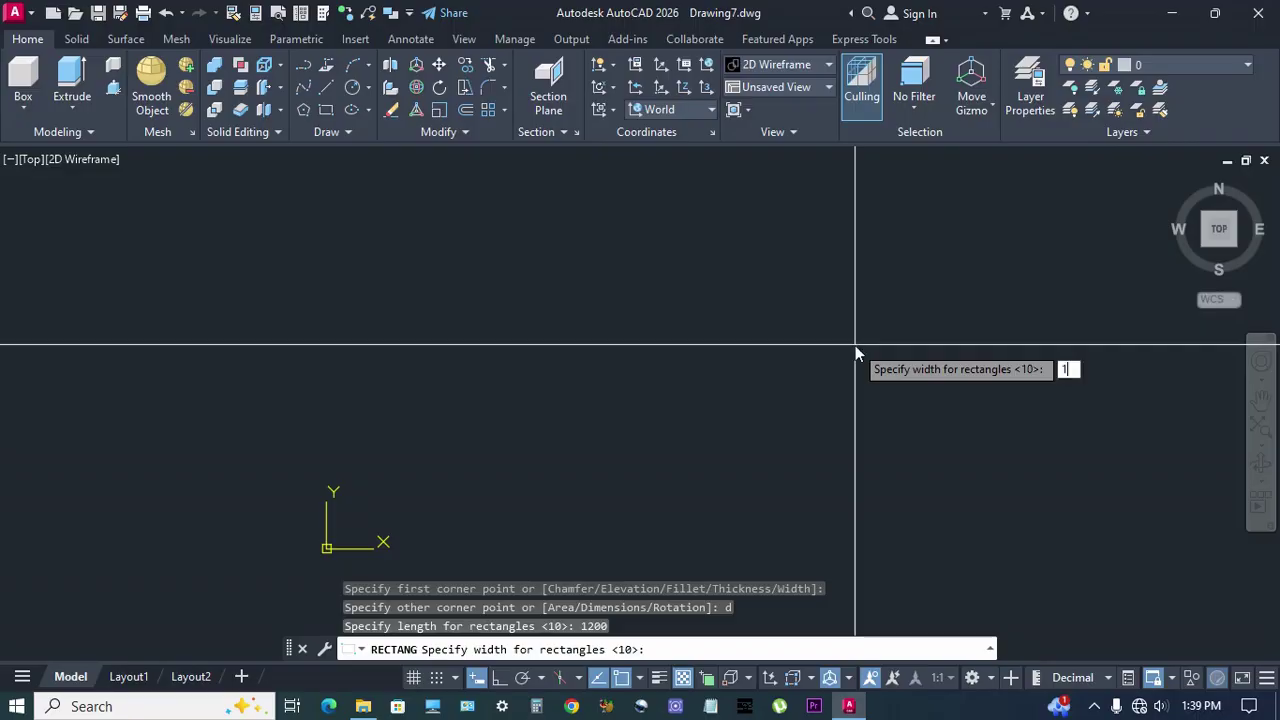
text(1350)
key(Return)
click(855, 346)
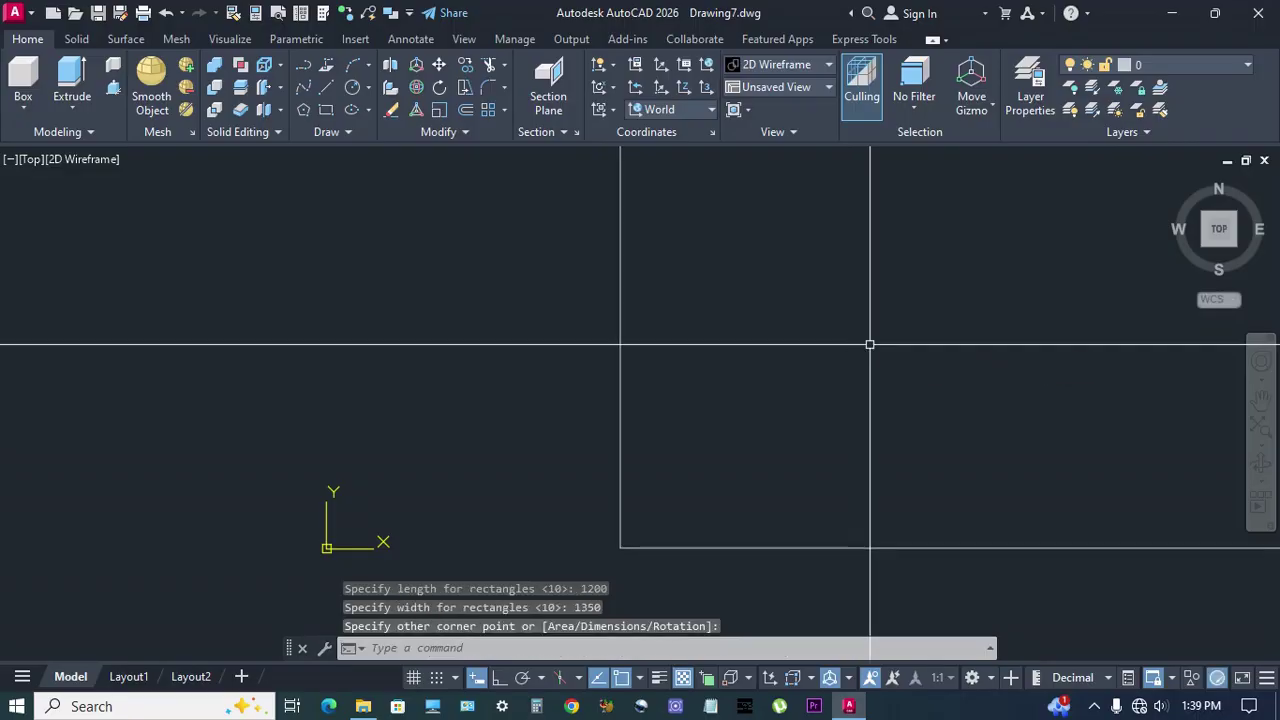
Move the rectangle horizontally about 800 mm to the right, away from the origin, with Ortho on.
text(z)
key(Return)
text(a)
key(Return)
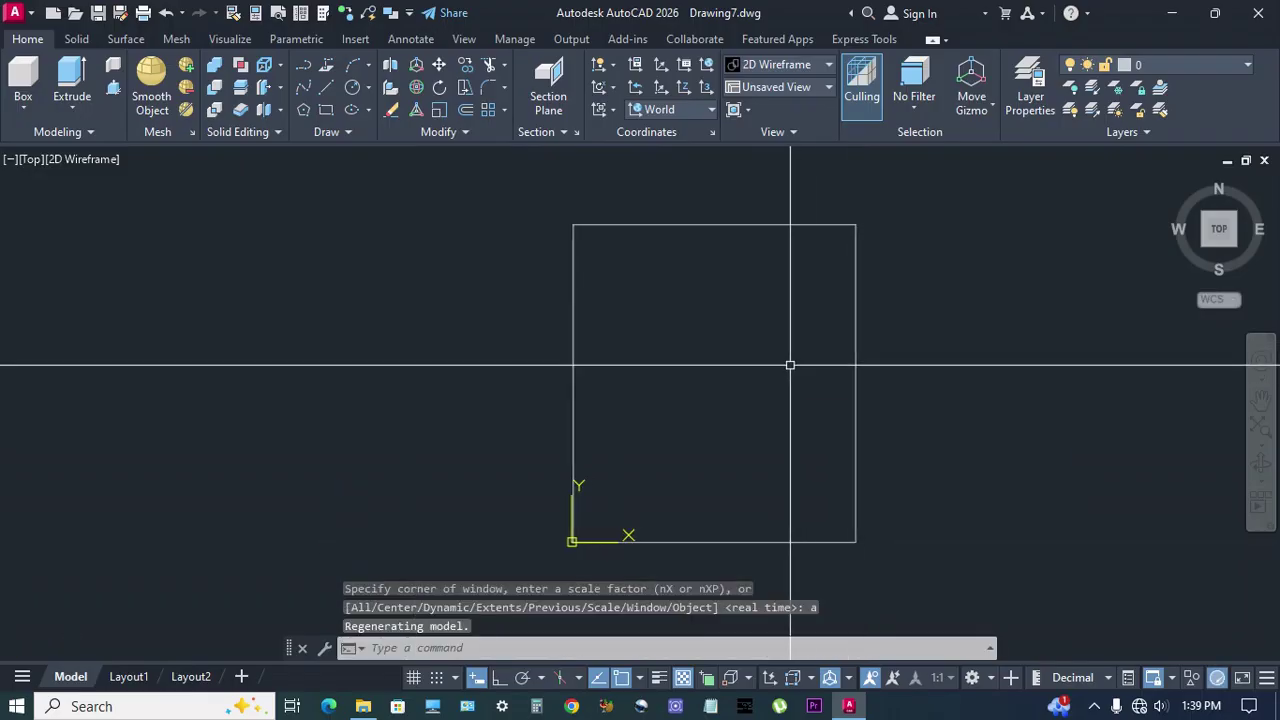
text(m)
key(Return)
click(869, 384)
click(847, 410)
click(776, 439)
key(Return)
click(745, 431)
key(F8)
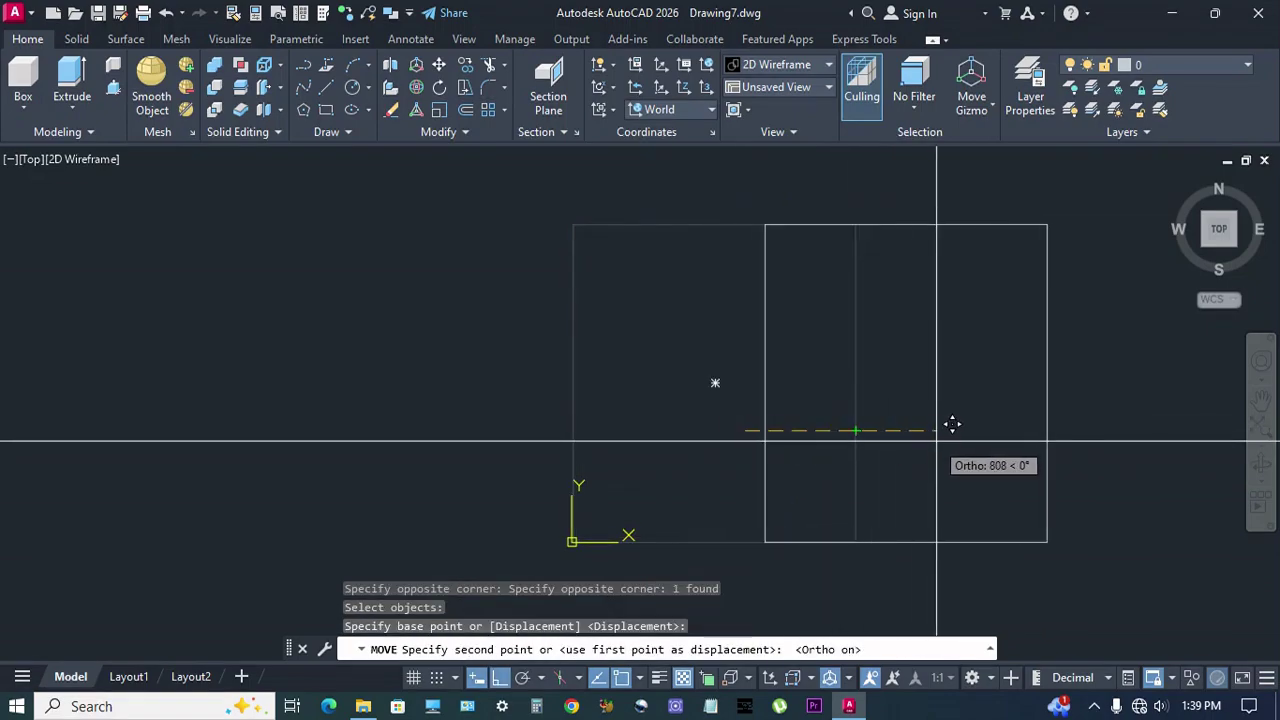
click(943, 438)
middle_drag(962, 414, 731, 413)
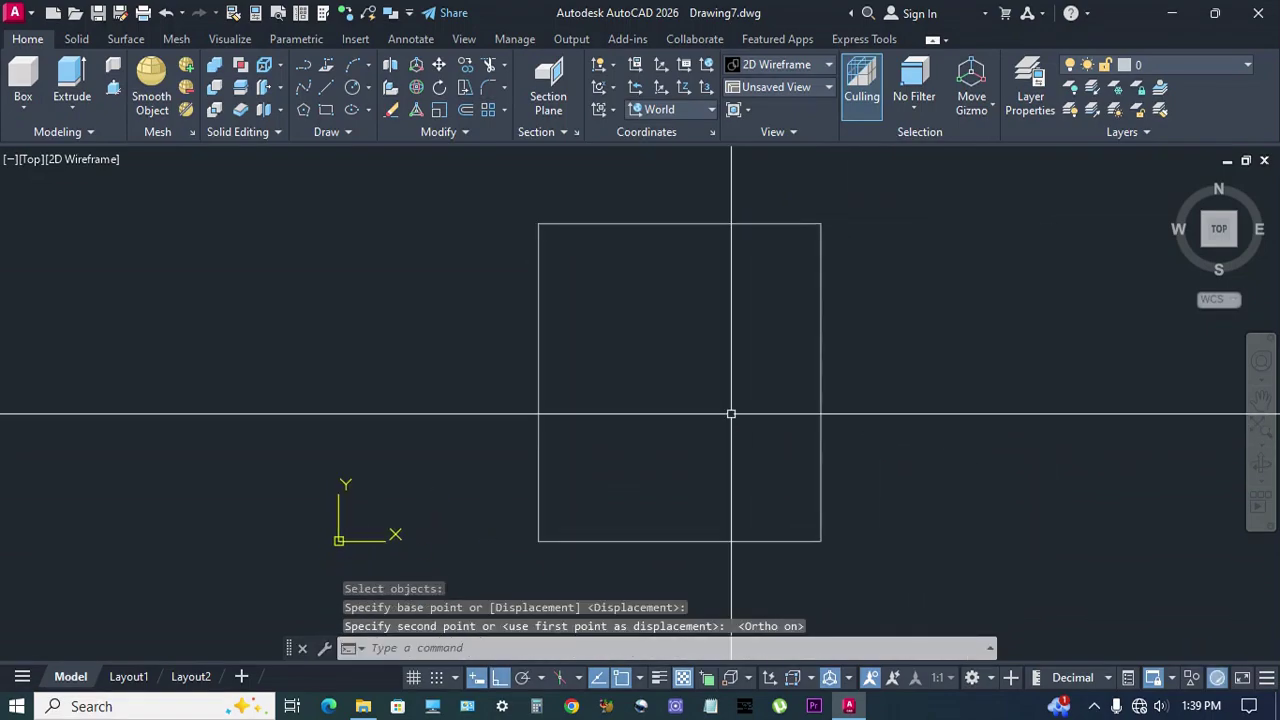
Offset the rectangle 50 mm inward to form the outer frame.
text(o)
key(Return)
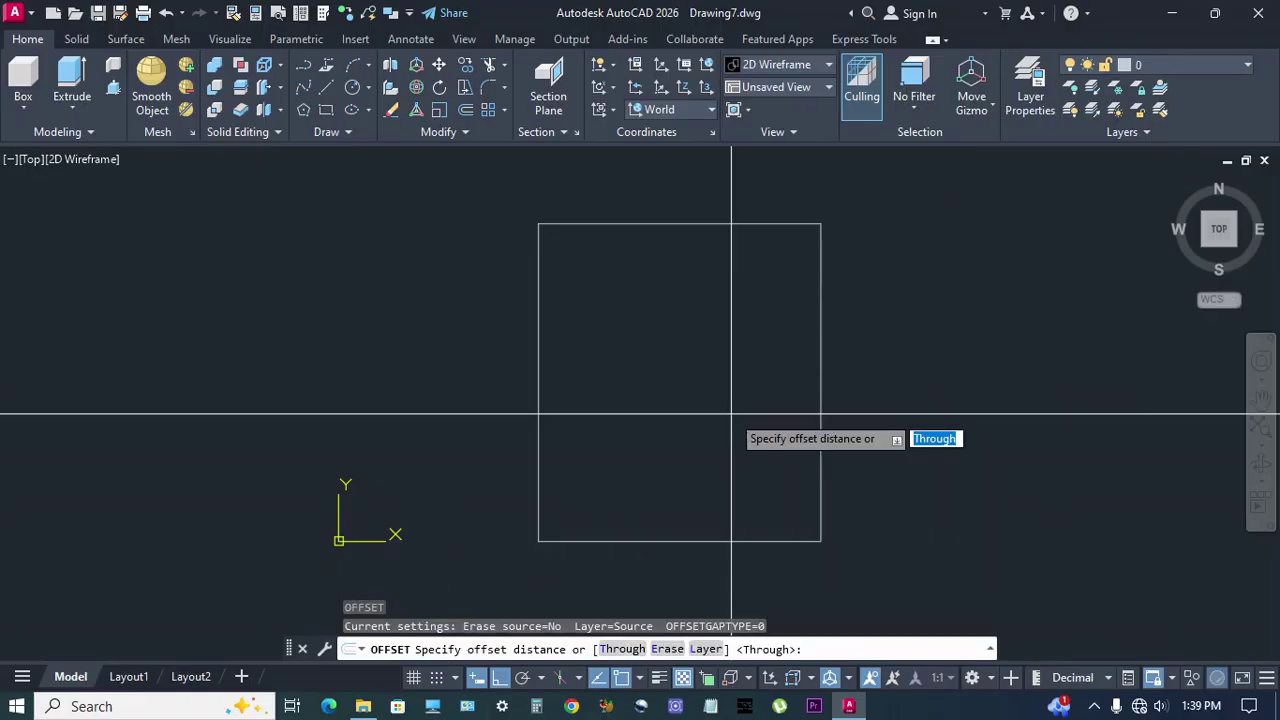
text(50)
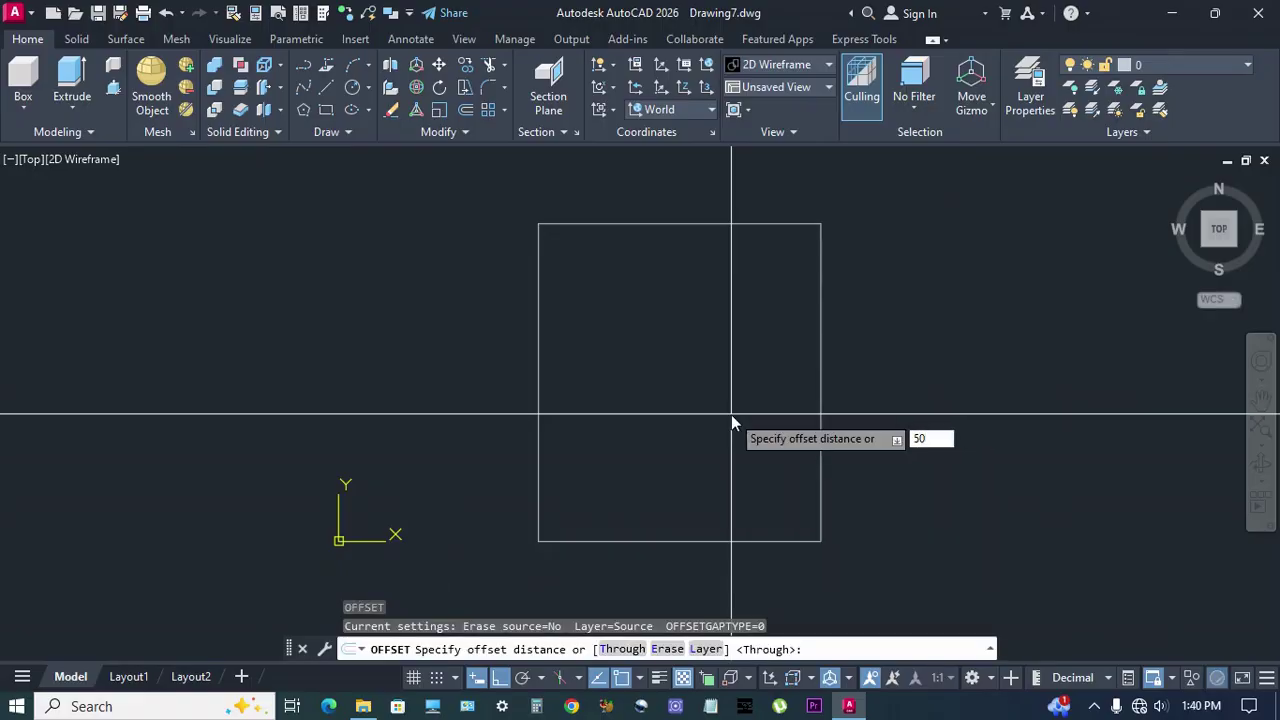
key(Return)
click(751, 224)
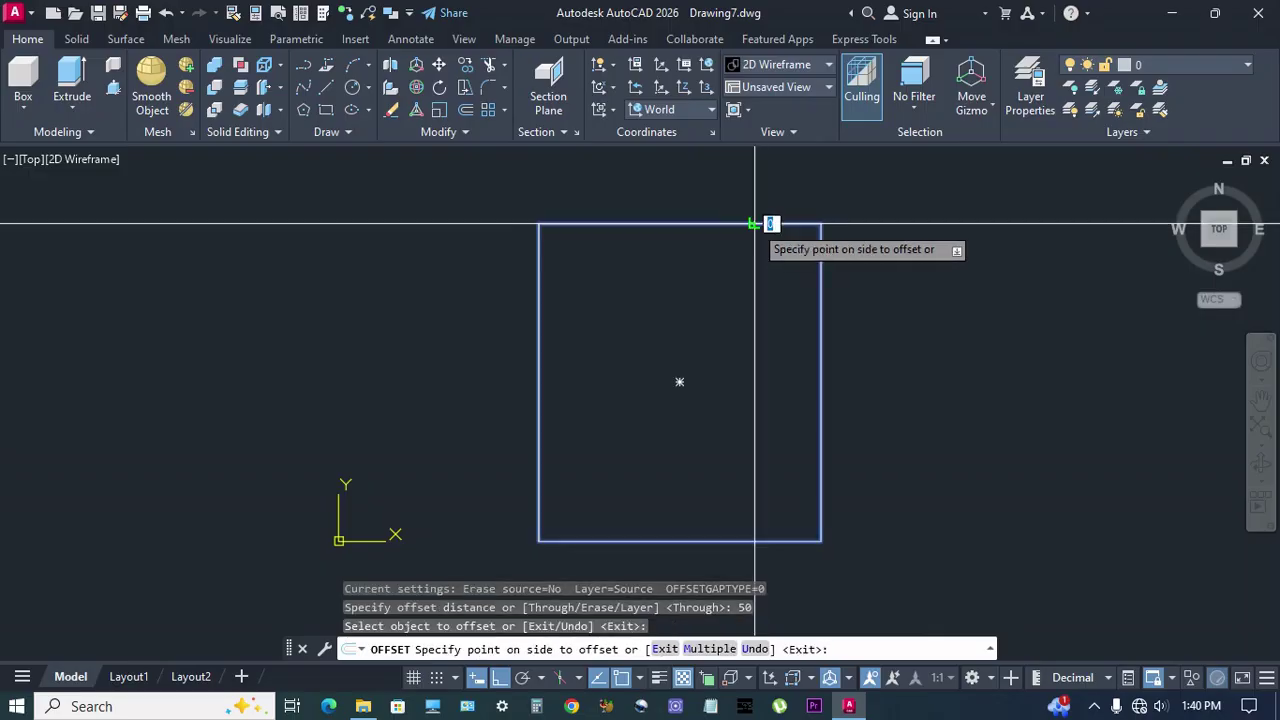
click(700, 310)
right_click(708, 314)
click(740, 322)
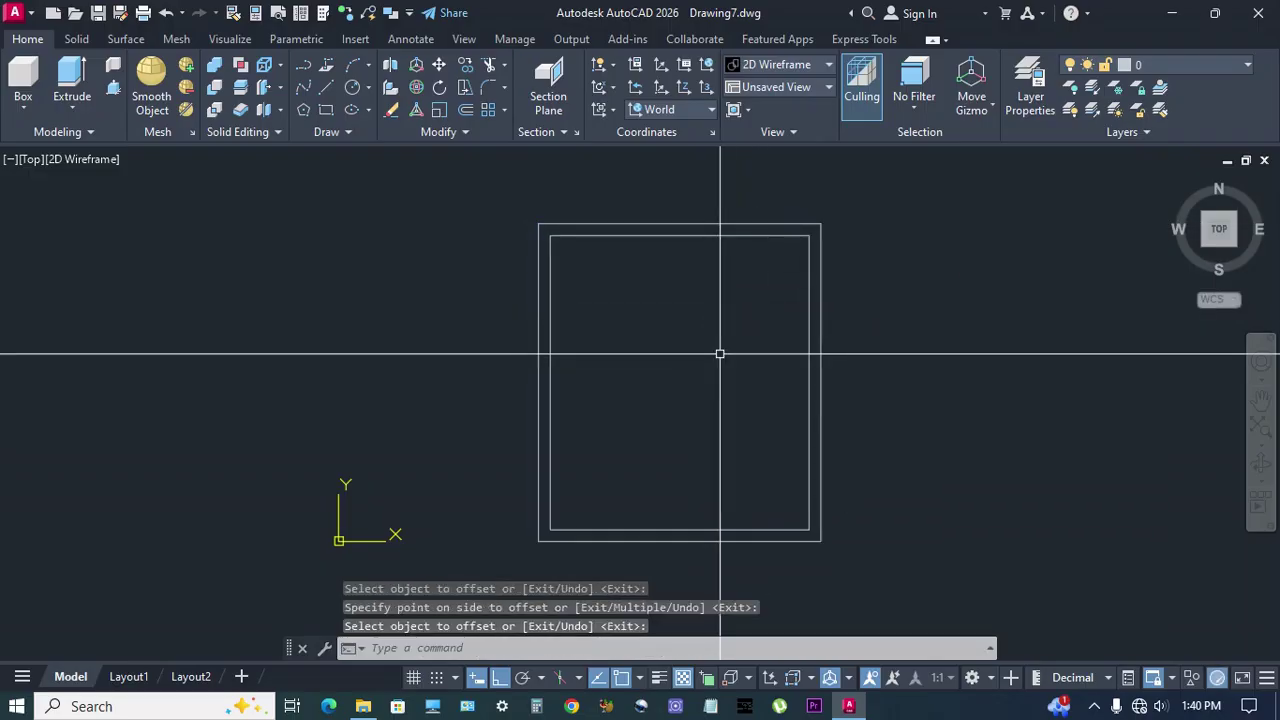
Draw a horizontal line over the inner rectangle's top edge, from its upper-left to its upper-right corner.
text(l)
key(Return)
click(550, 237)
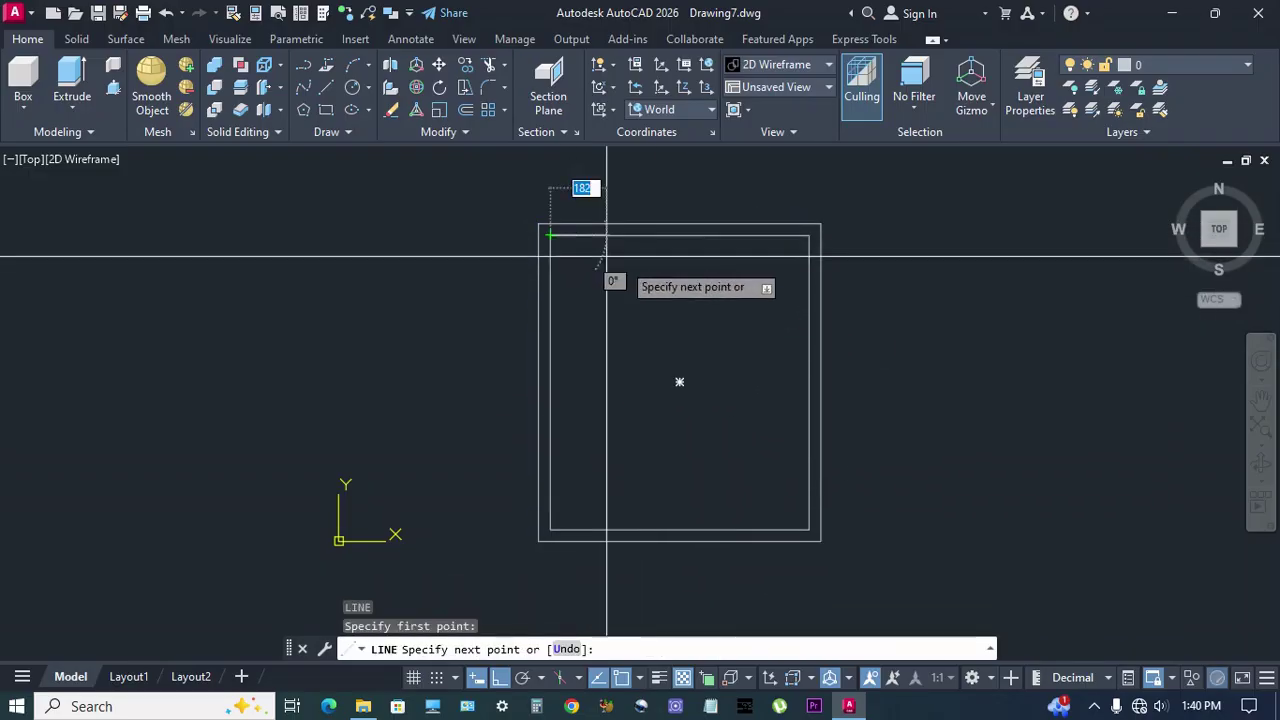
click(795, 248)
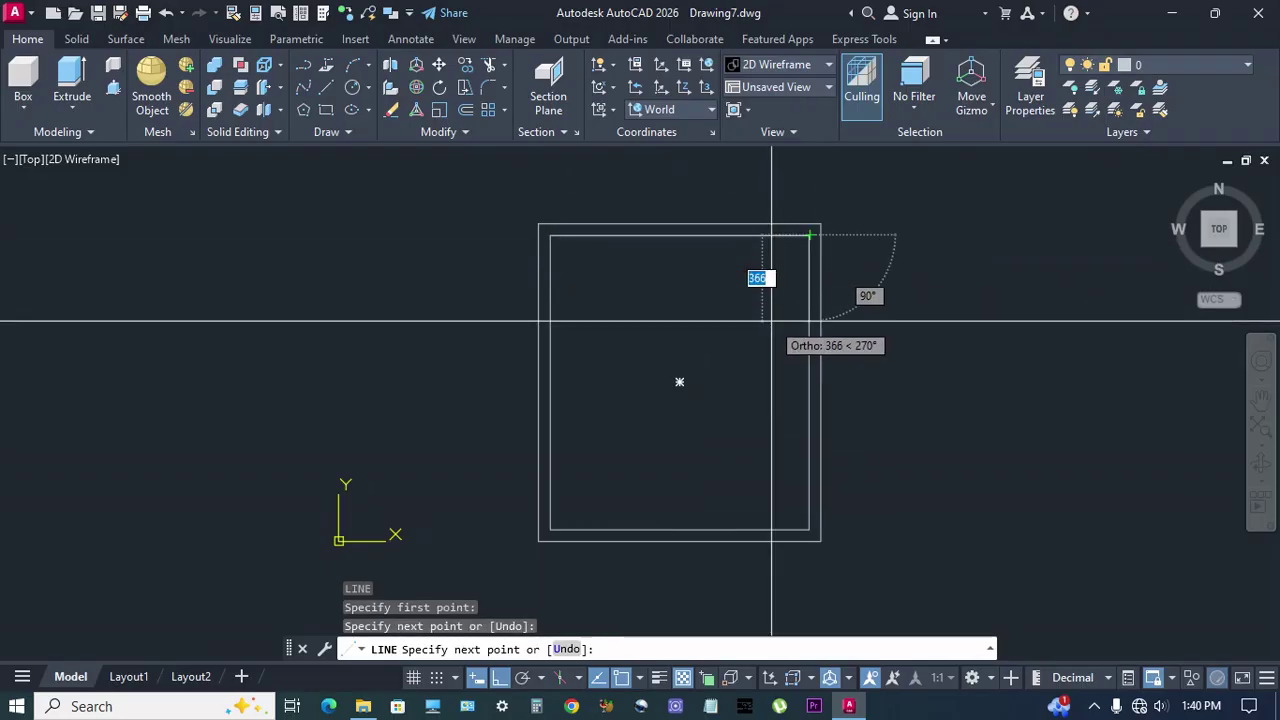
key(Escape)
Offset the line on the inner rectangle's top edge 300 mm downward.
text(o)
key(Return)
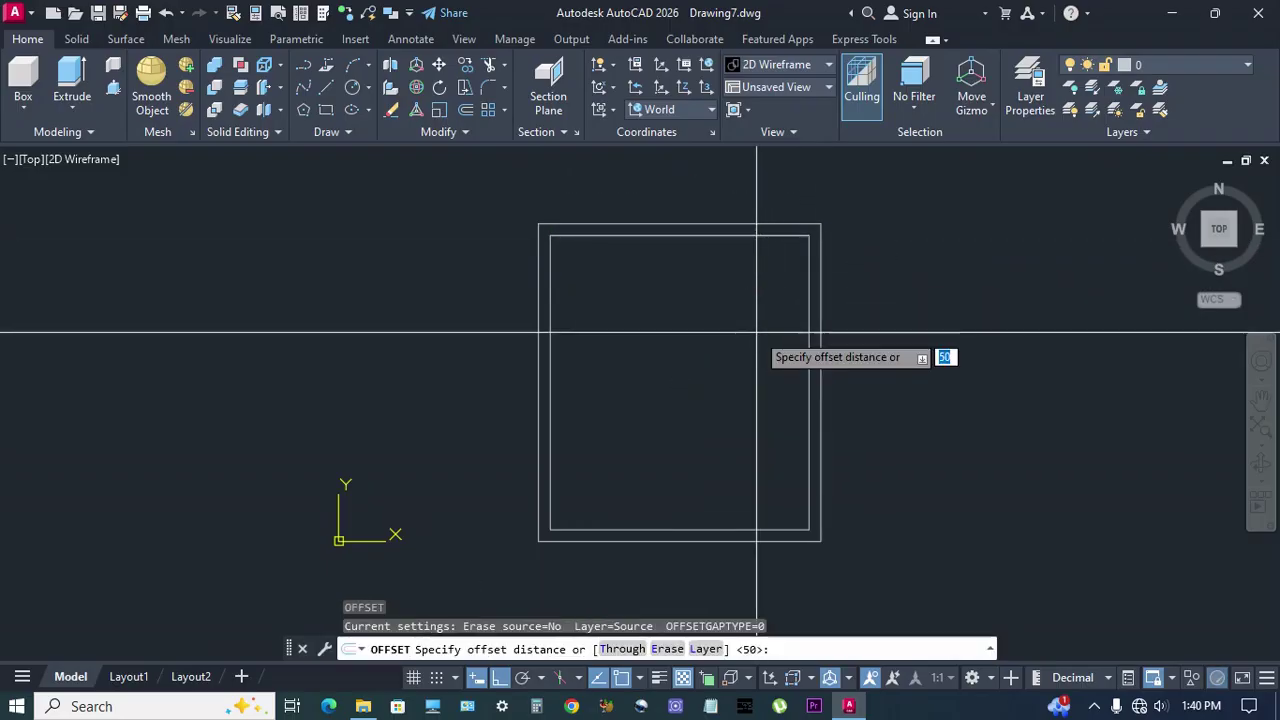
text(300)
key(Return)
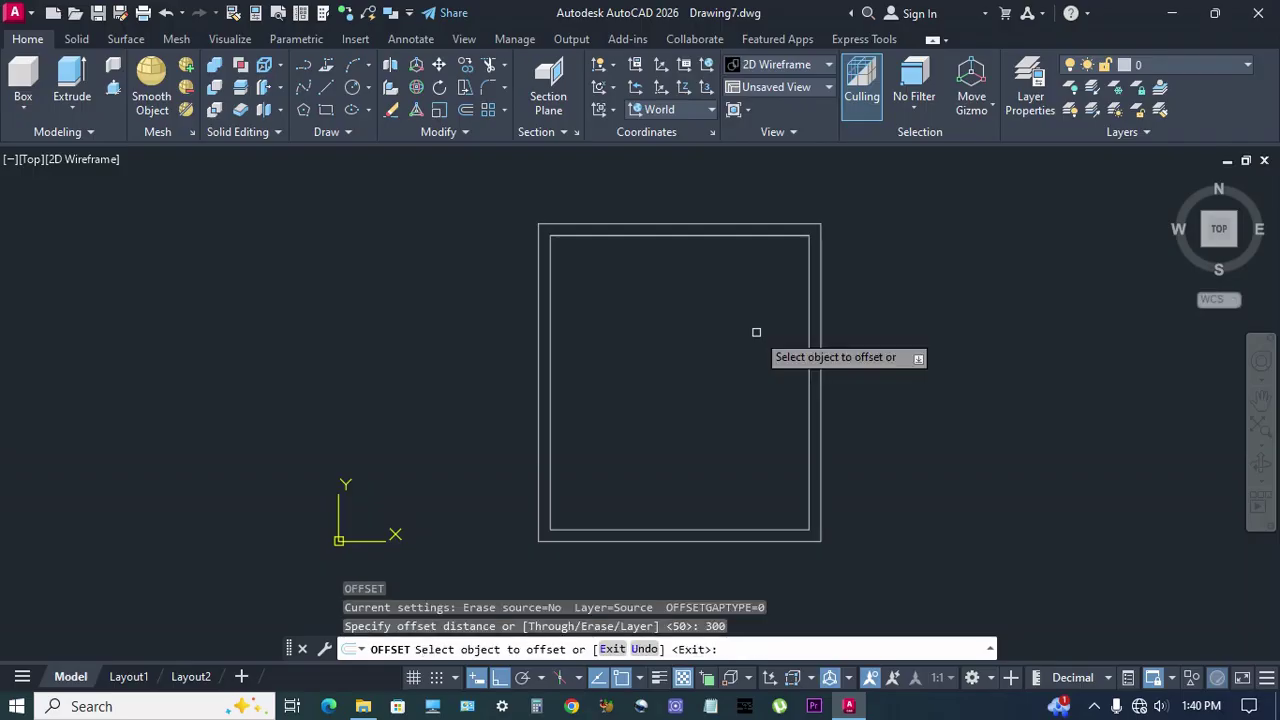
click(723, 289)
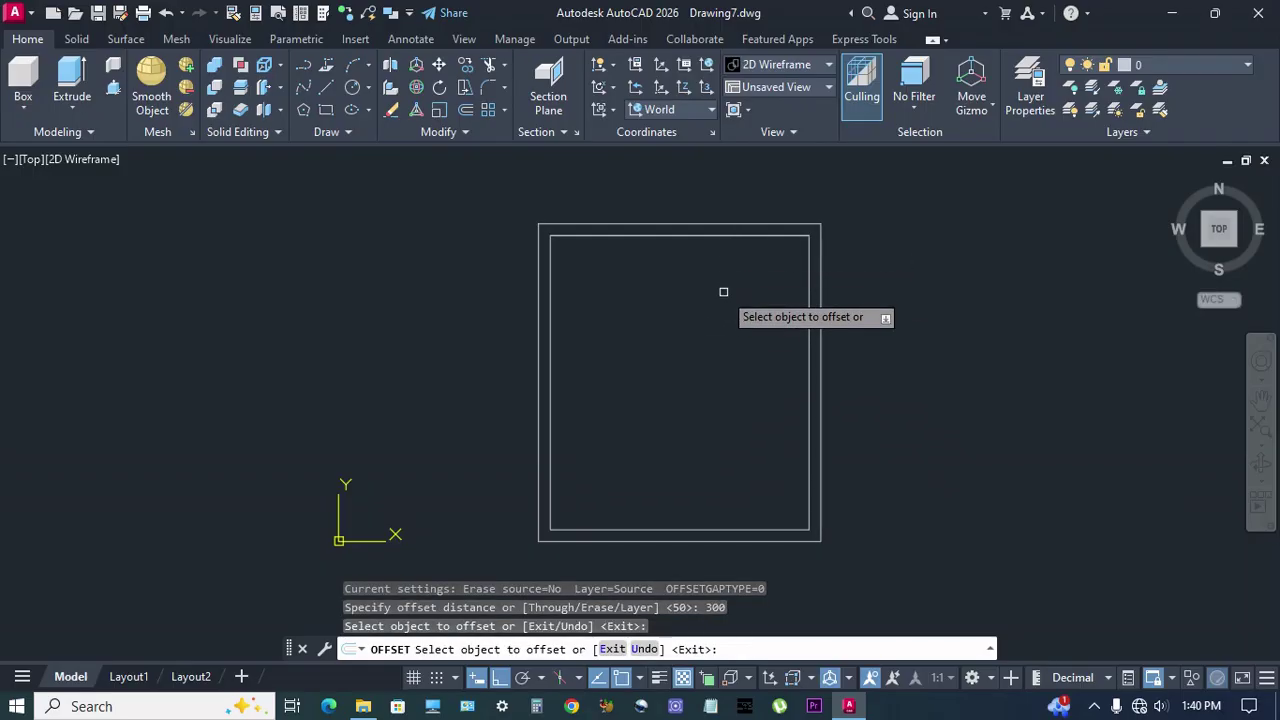
click(740, 237)
click(733, 290)
right_click(733, 290)
click(748, 305)
Offset the new horizontal line 50 mm downward to form a crossbar across the frame.
key(Return)
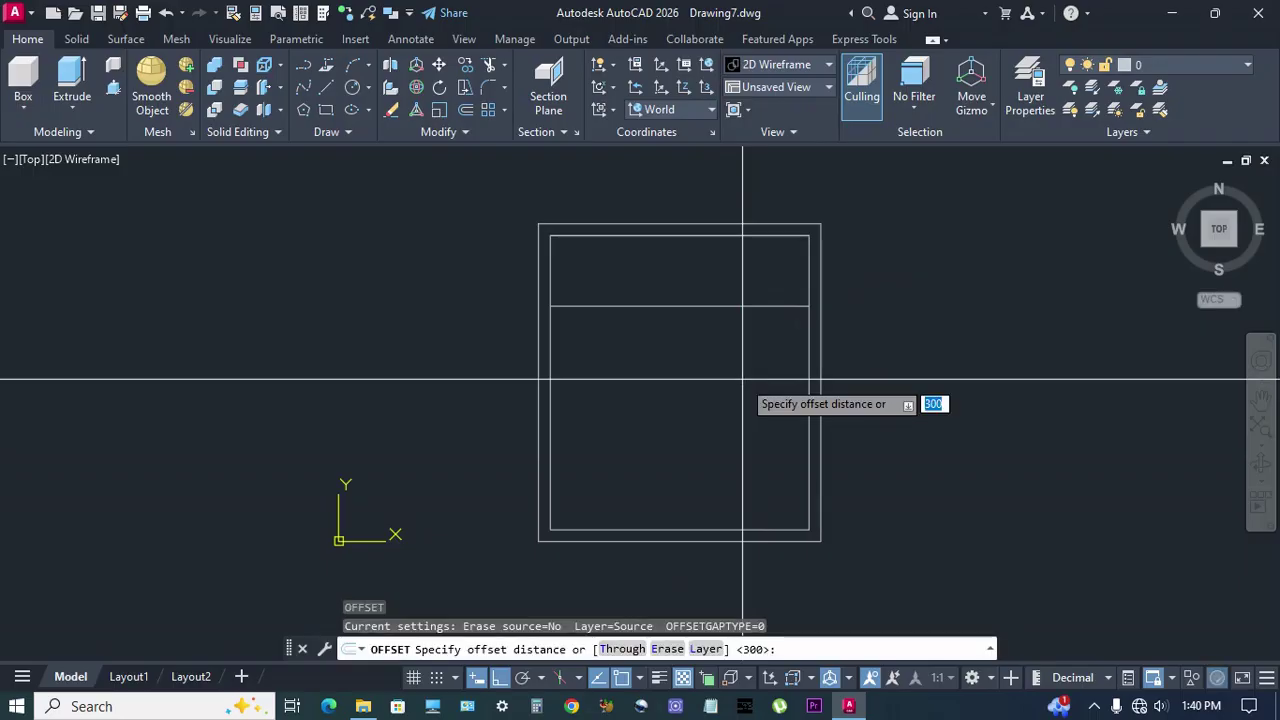
text(50)
key(Return)
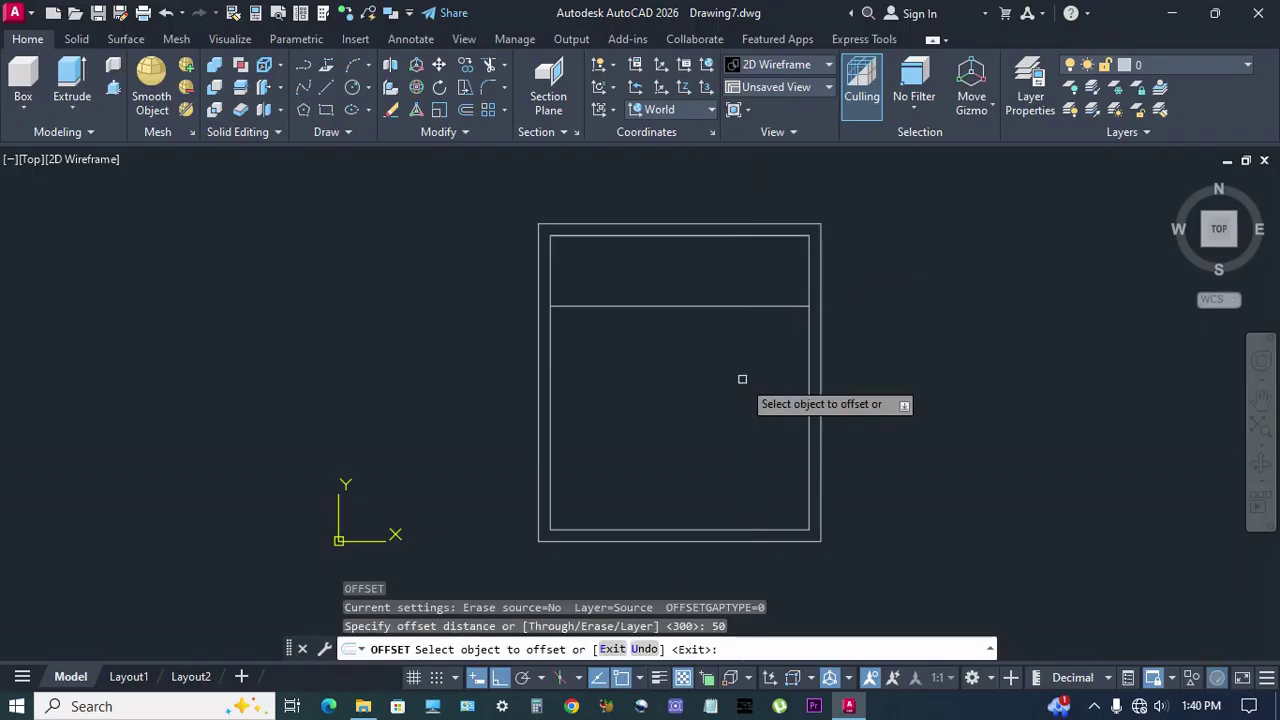
click(711, 305)
click(705, 345)
right_click(706, 390)
click(730, 398)
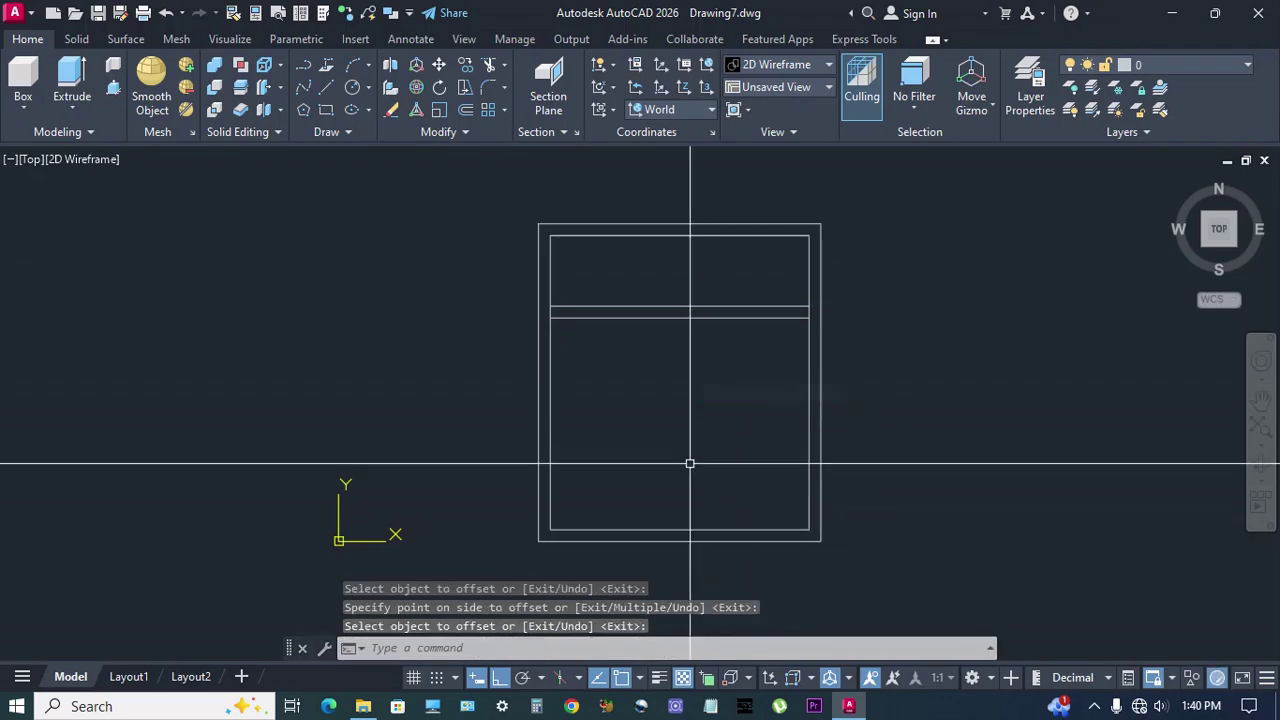
Draw a vertical centre line from the midpoint of the inner rectangle's top edge to its bottom edge.
text(l)
key(Return)
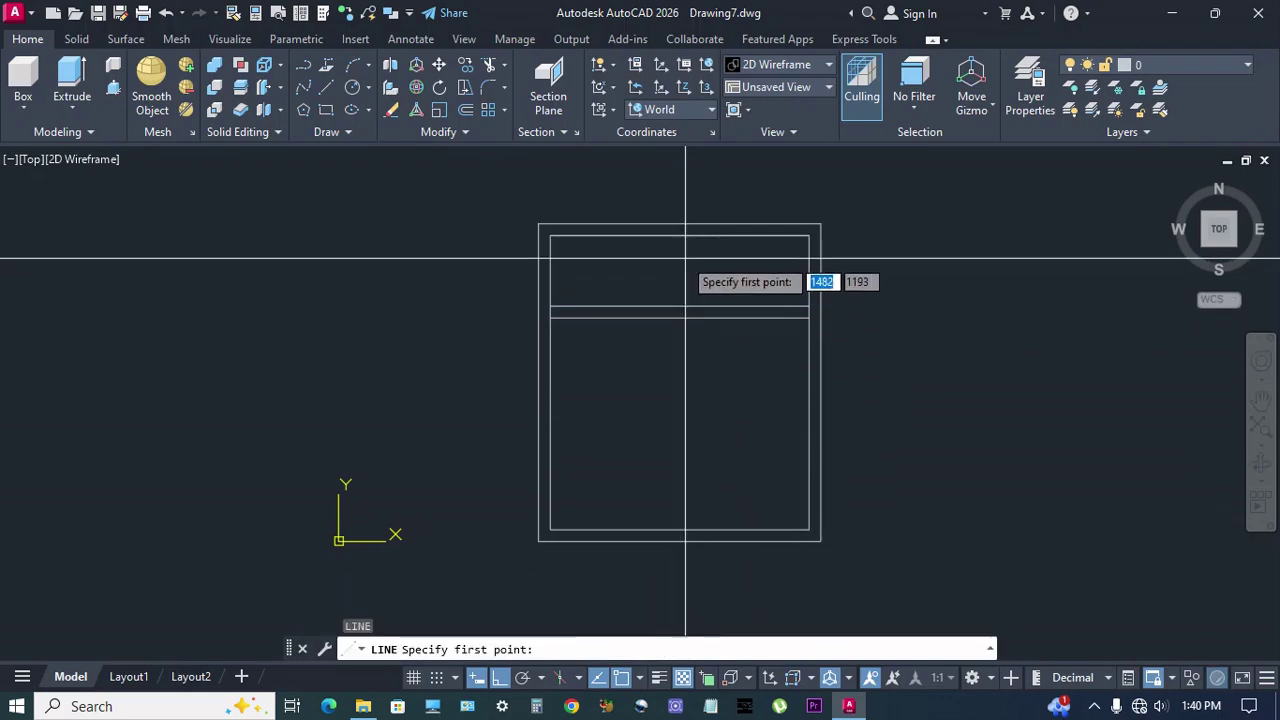
click(679, 235)
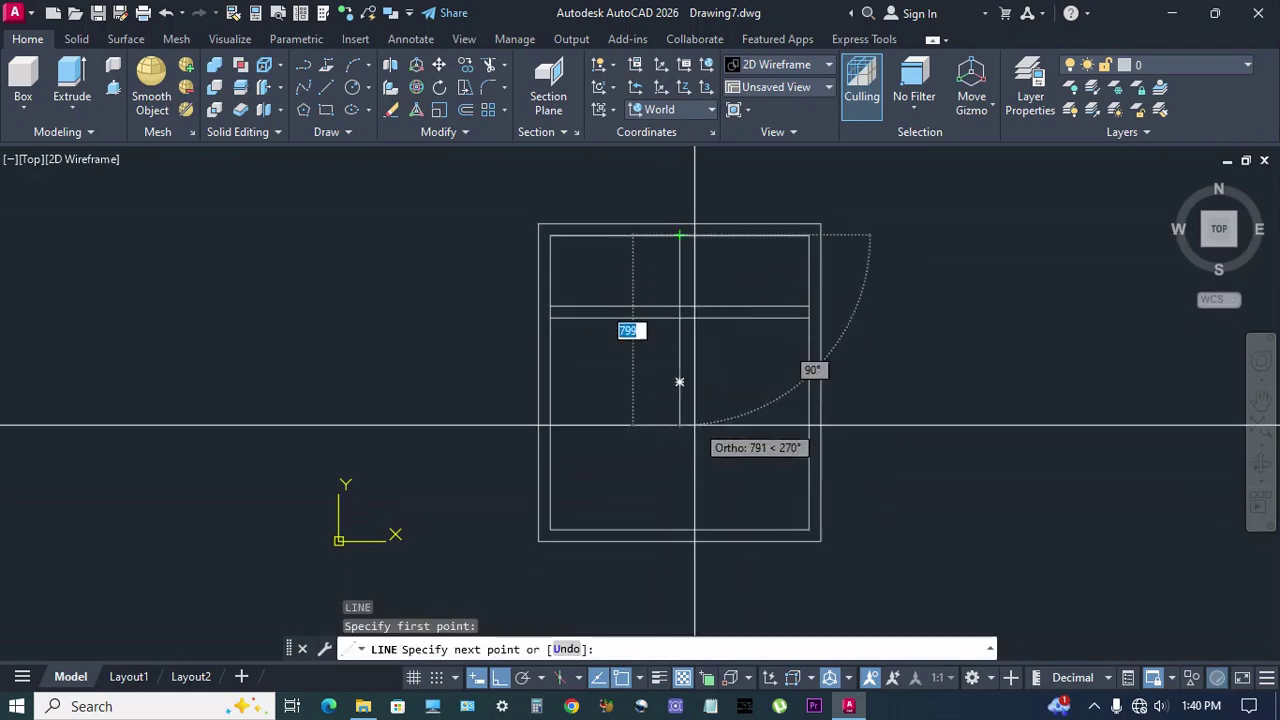
click(679, 528)
key(Escape)
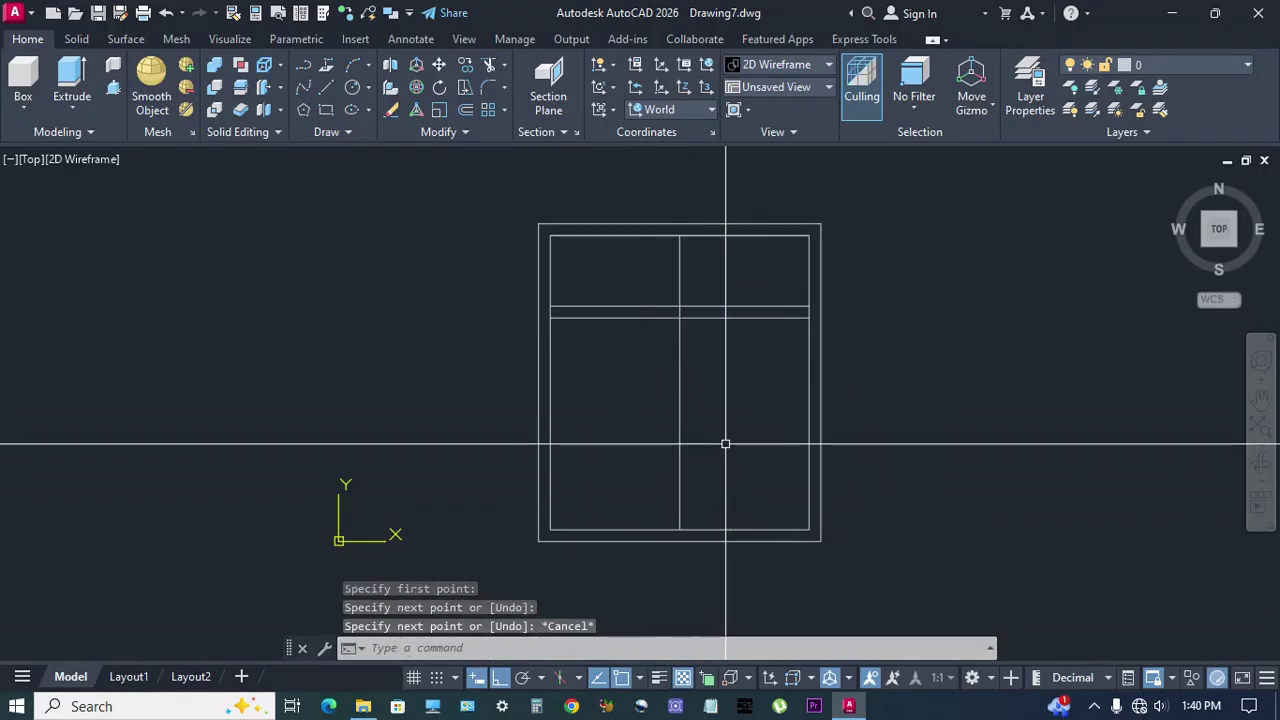
Offset the vertical centre line 25 mm to each side to form the central mullion.
text(o)
key(Return)
text(25)
key(Return)
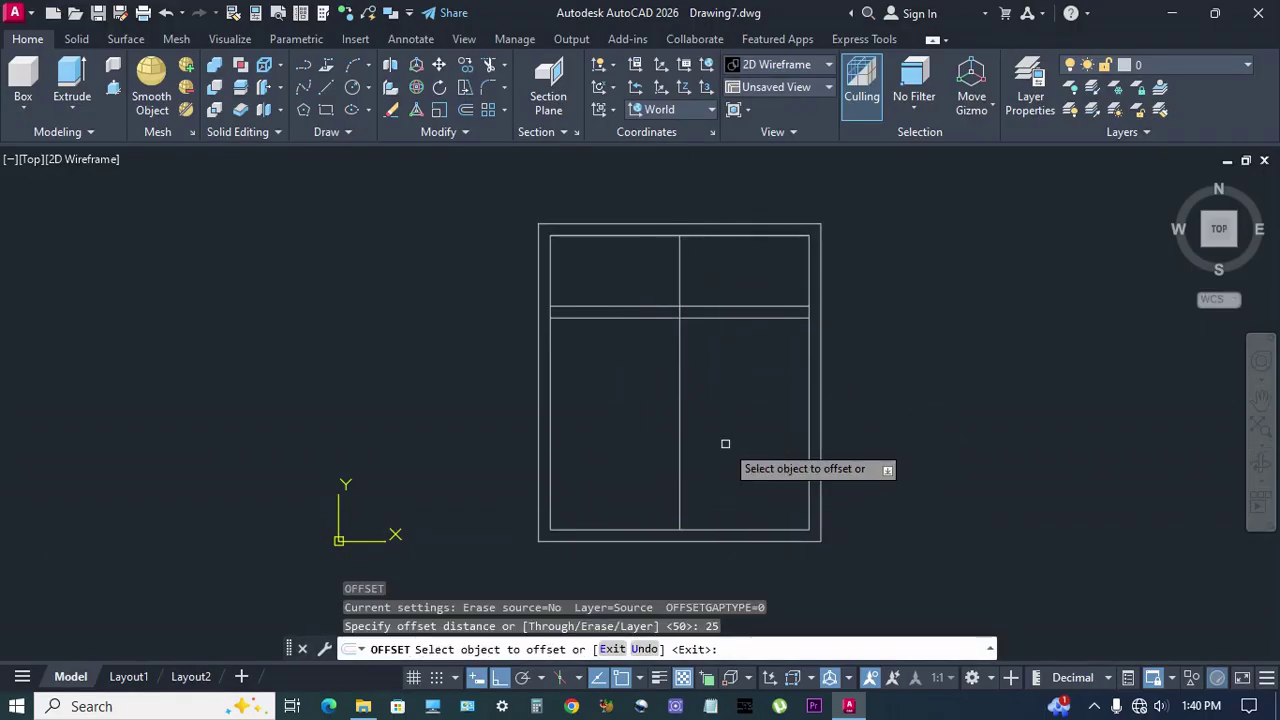
click(677, 418)
click(660, 429)
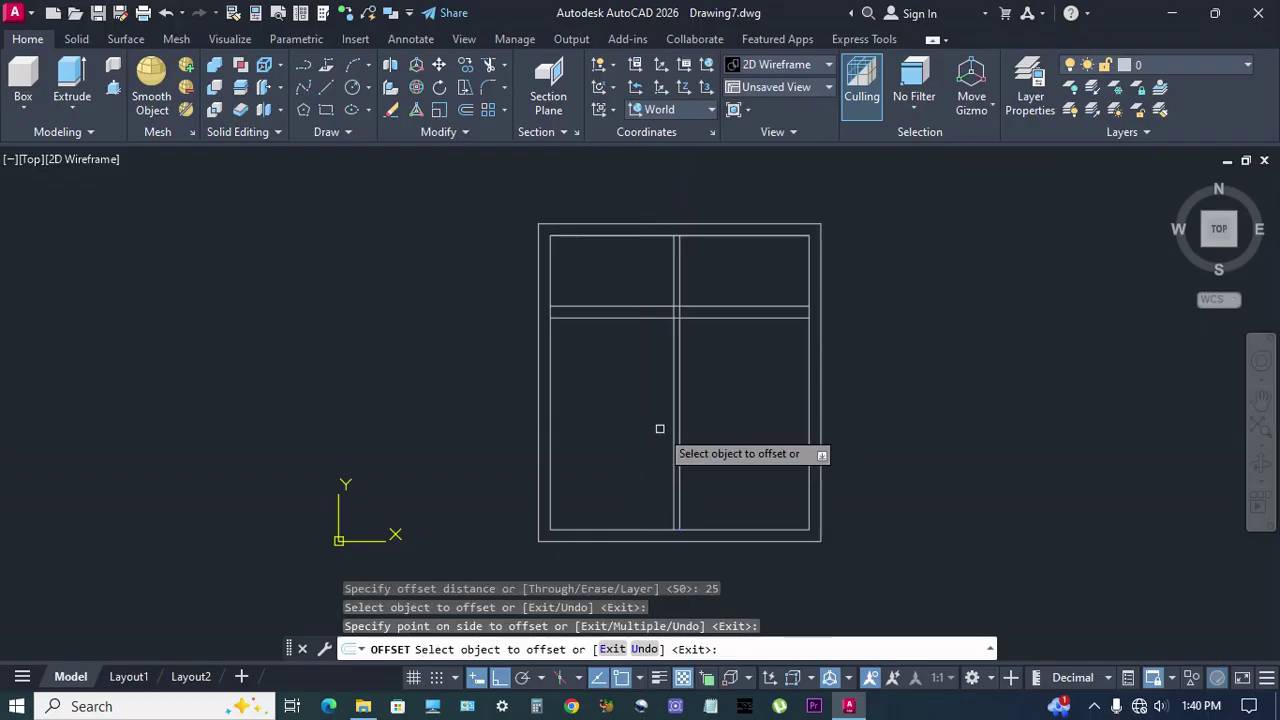
scroll(680, 435, up, 2)
click(690, 440)
click(784, 432)
right_click(784, 432)
click(791, 426)
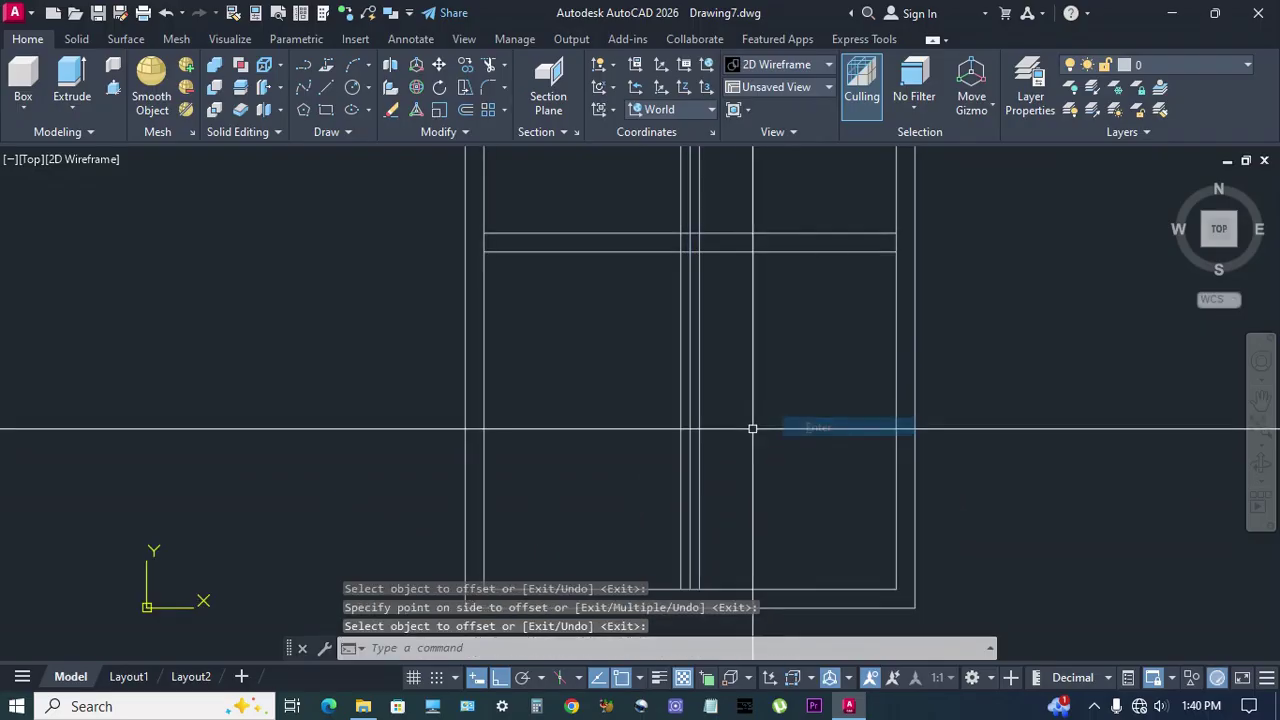
Draw a rectangle over the upper-left opening, between the inner frame, the crossbar and the mullion.
middle_drag(789, 397, 758, 420)
scroll(747, 415, down, 2)
text(r)
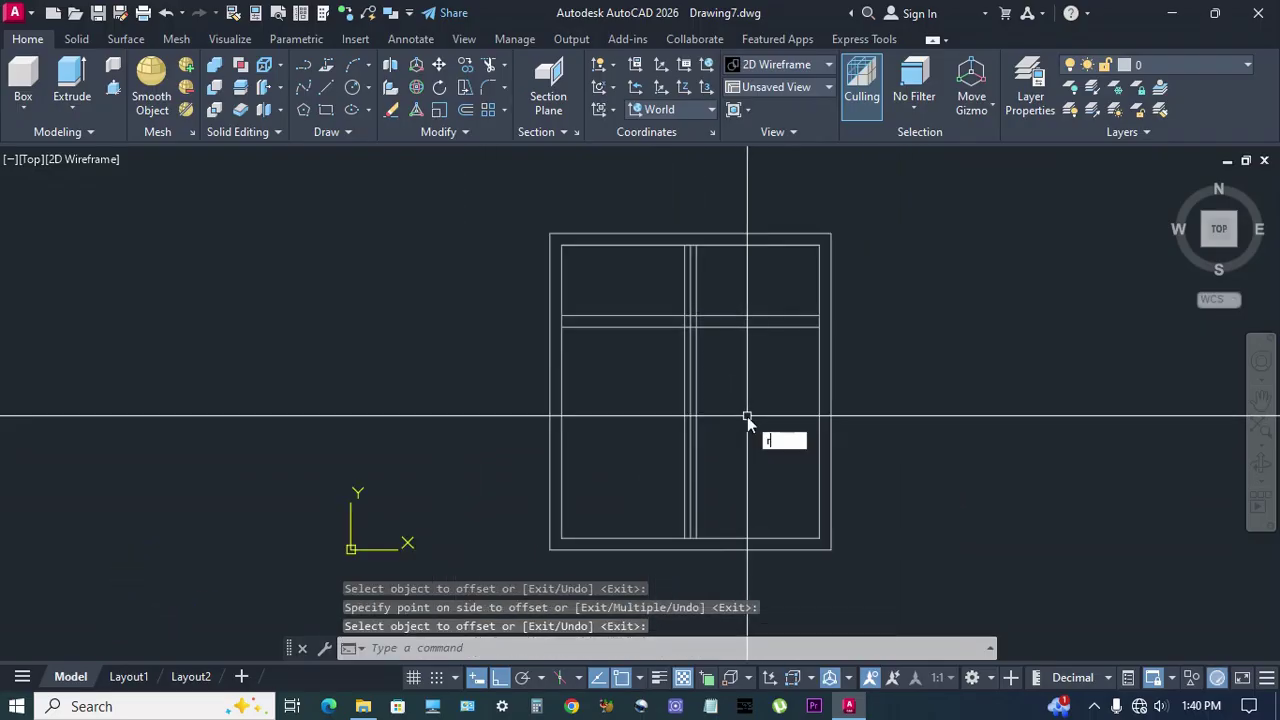
text(ec)
key(Return)
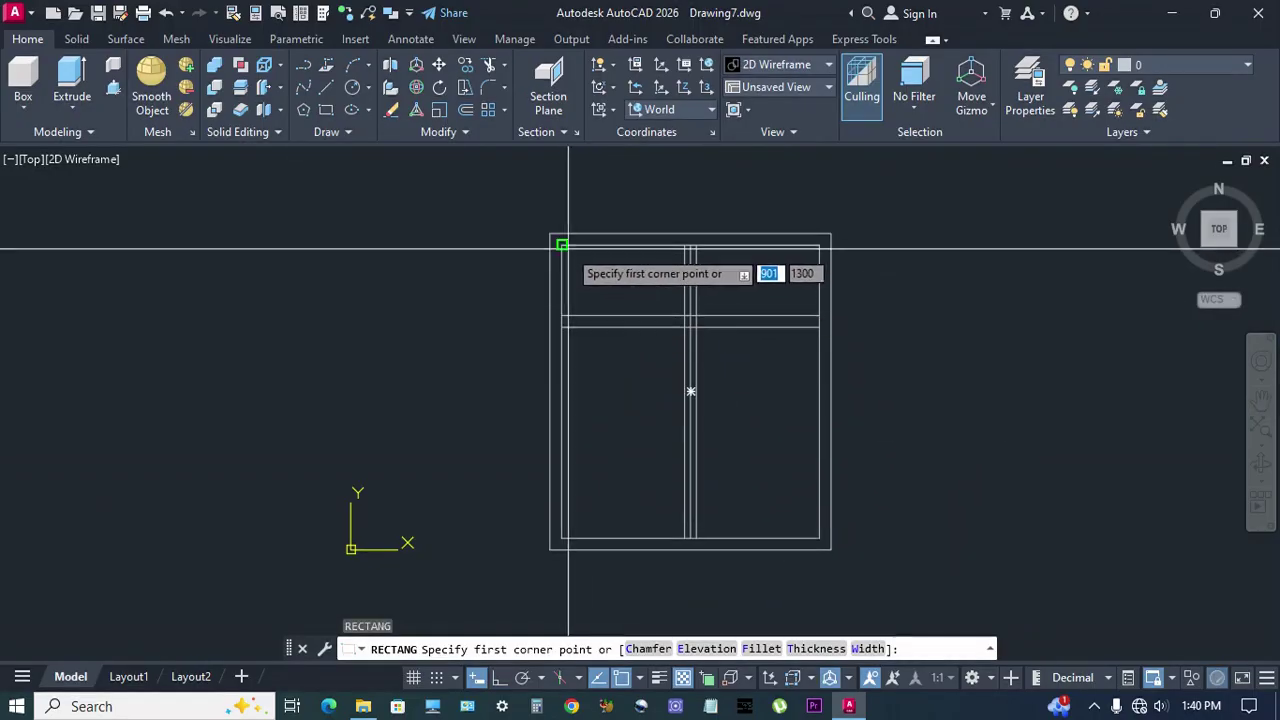
click(562, 245)
click(645, 393)
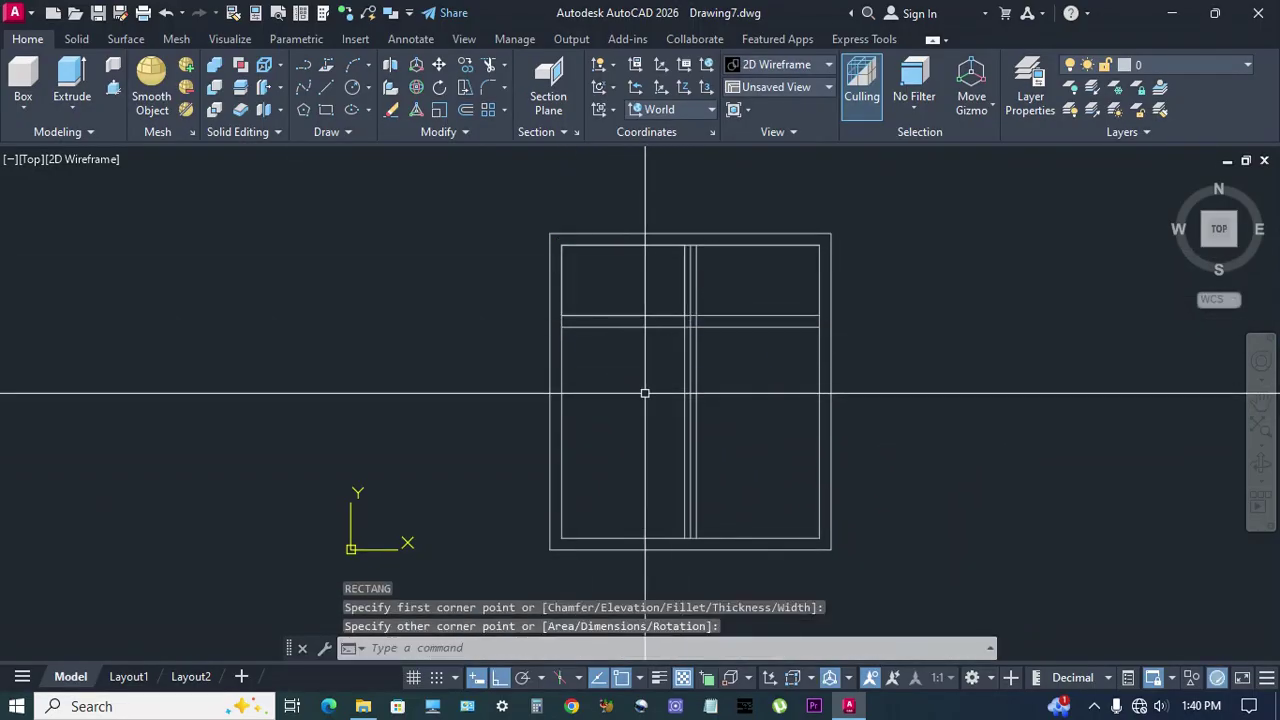
Draw a rectangle over the lower-left opening, from below the crossbar to the foot of the mullion's left line.
key(Return)
click(561, 327)
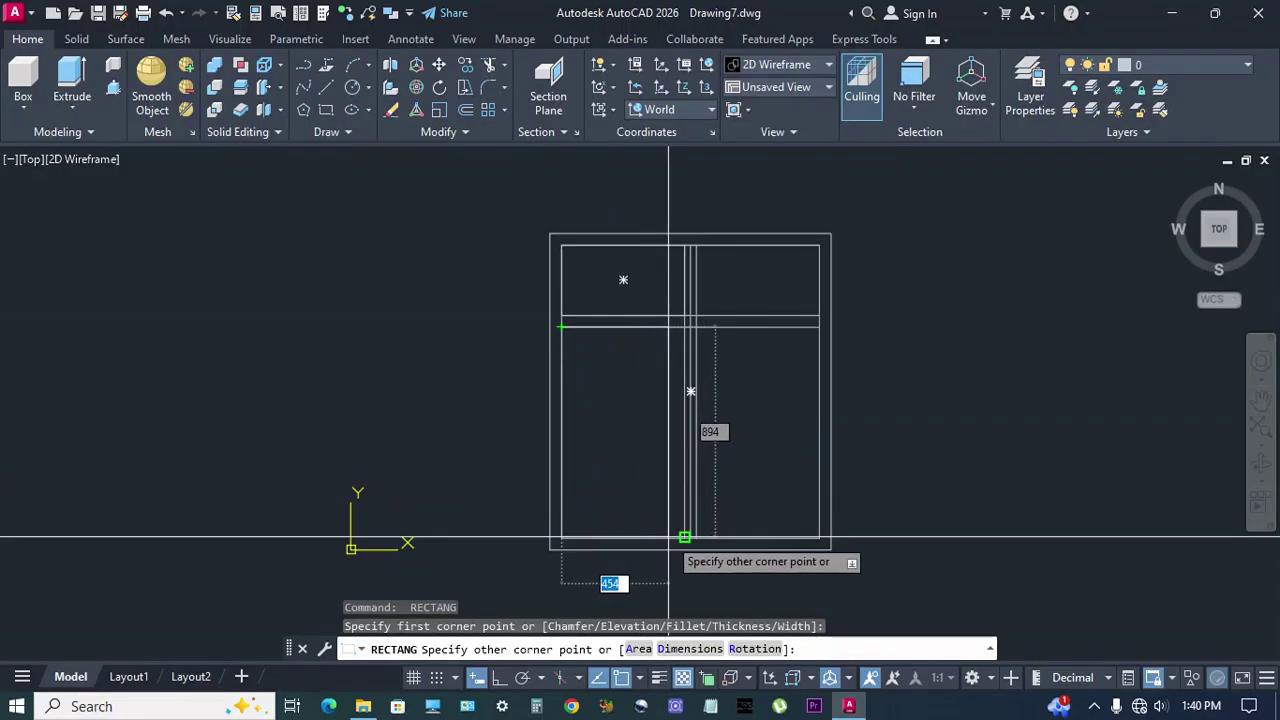
click(684, 537)
key(Escape)
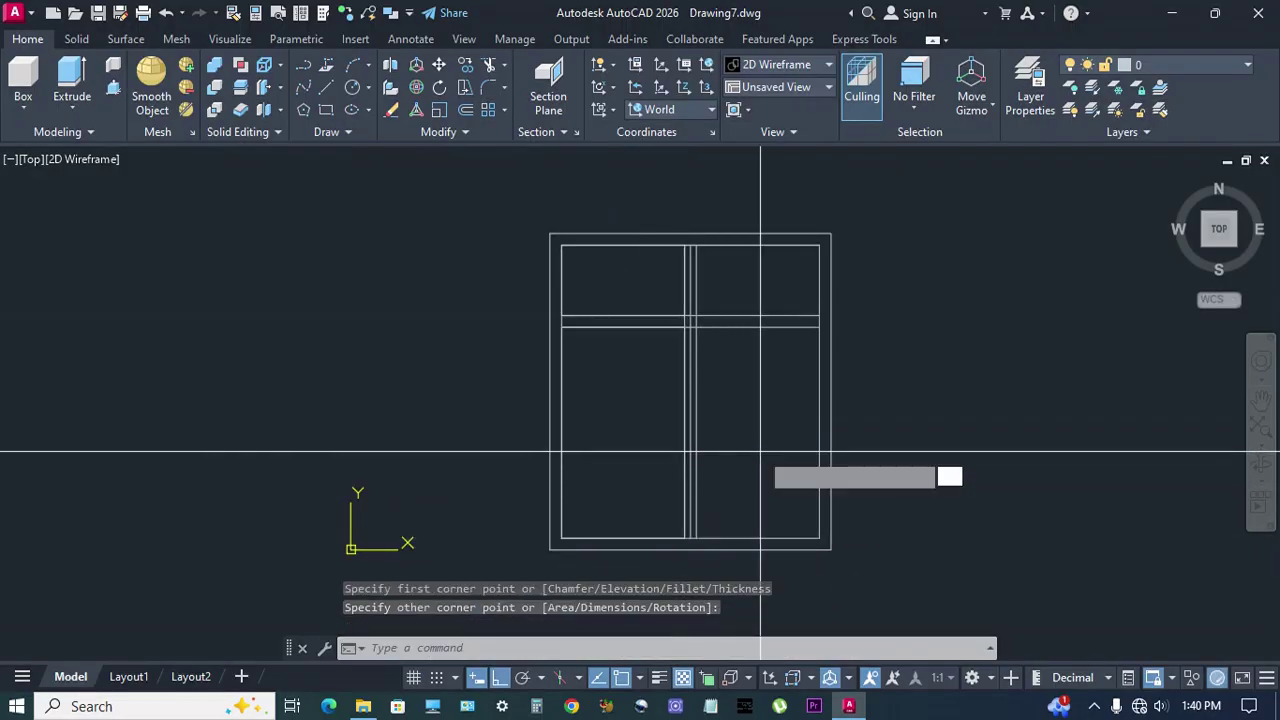
Offset the upper-left and lower-left opening rectangles 65 mm inward to form the sash frames.
text(o)
key(Return)
key(Return)
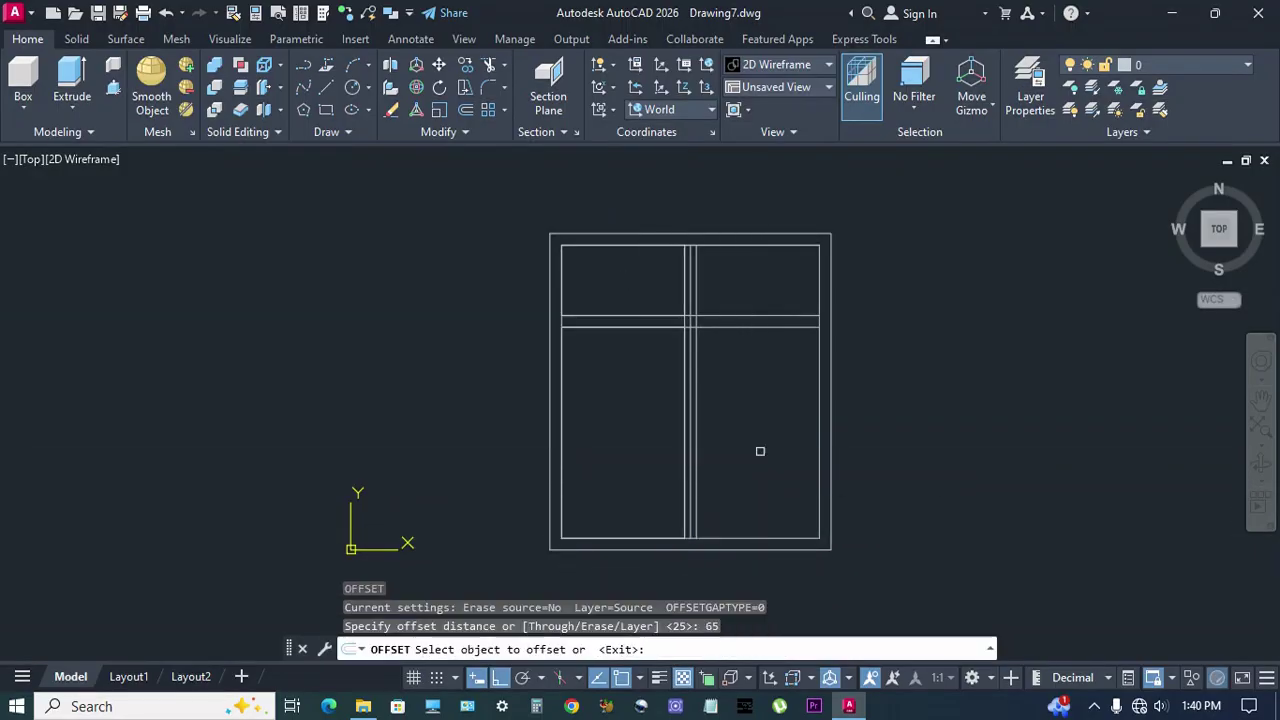
click(645, 247)
click(630, 282)
click(648, 329)
click(646, 369)
key(Return)
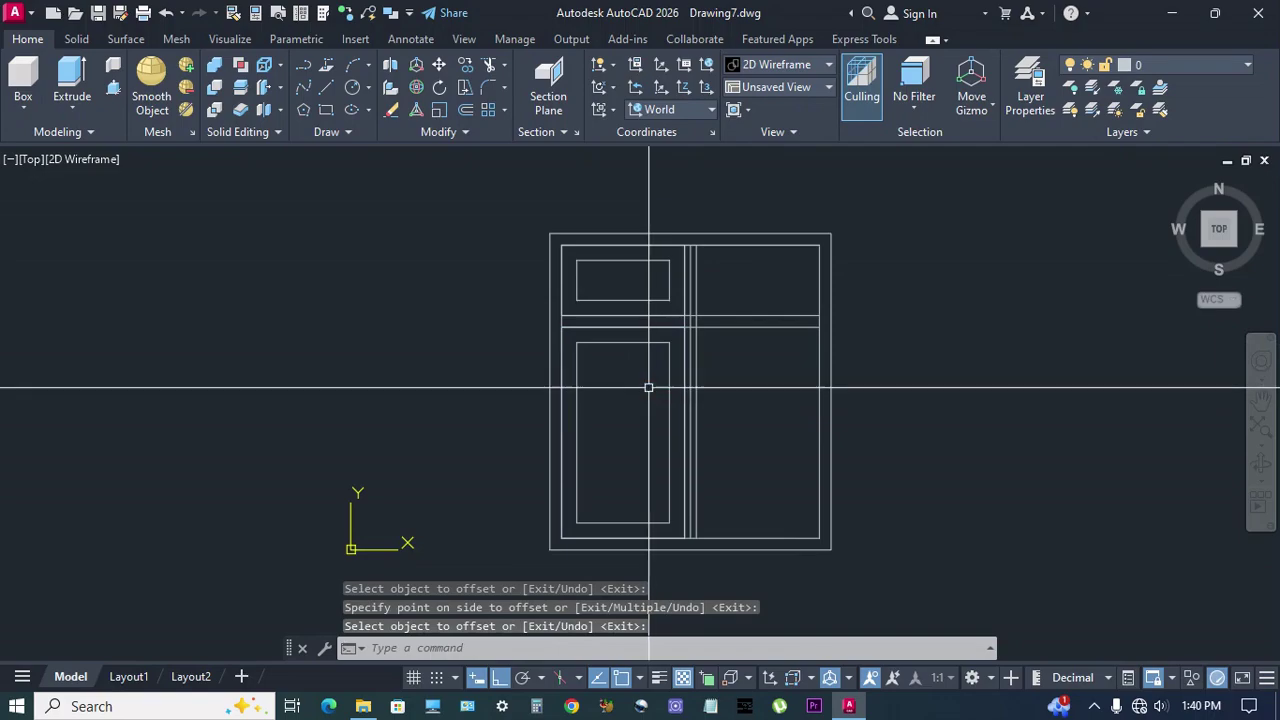
Draw a vertical line from the upper sash pane's top-edge midpoint to the lower sash pane's bottom-edge midpoint.
text(l)
key(Return)
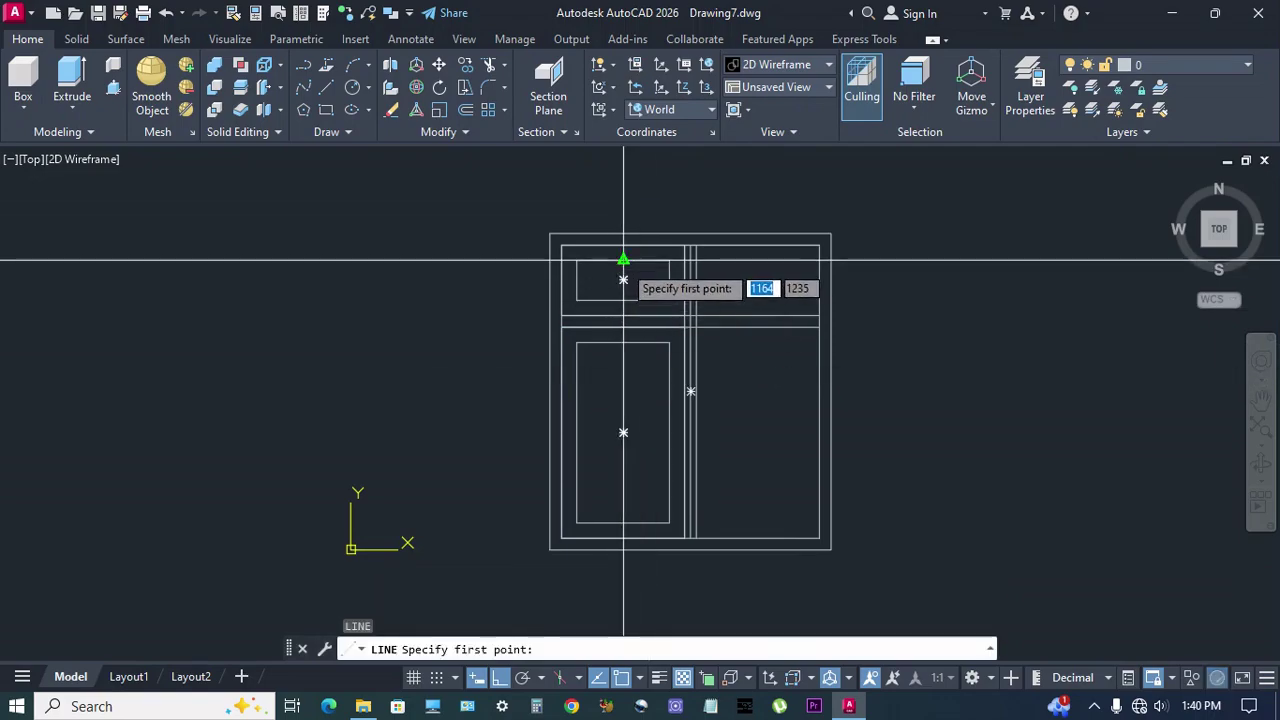
click(623, 262)
click(623, 522)
key(Escape)
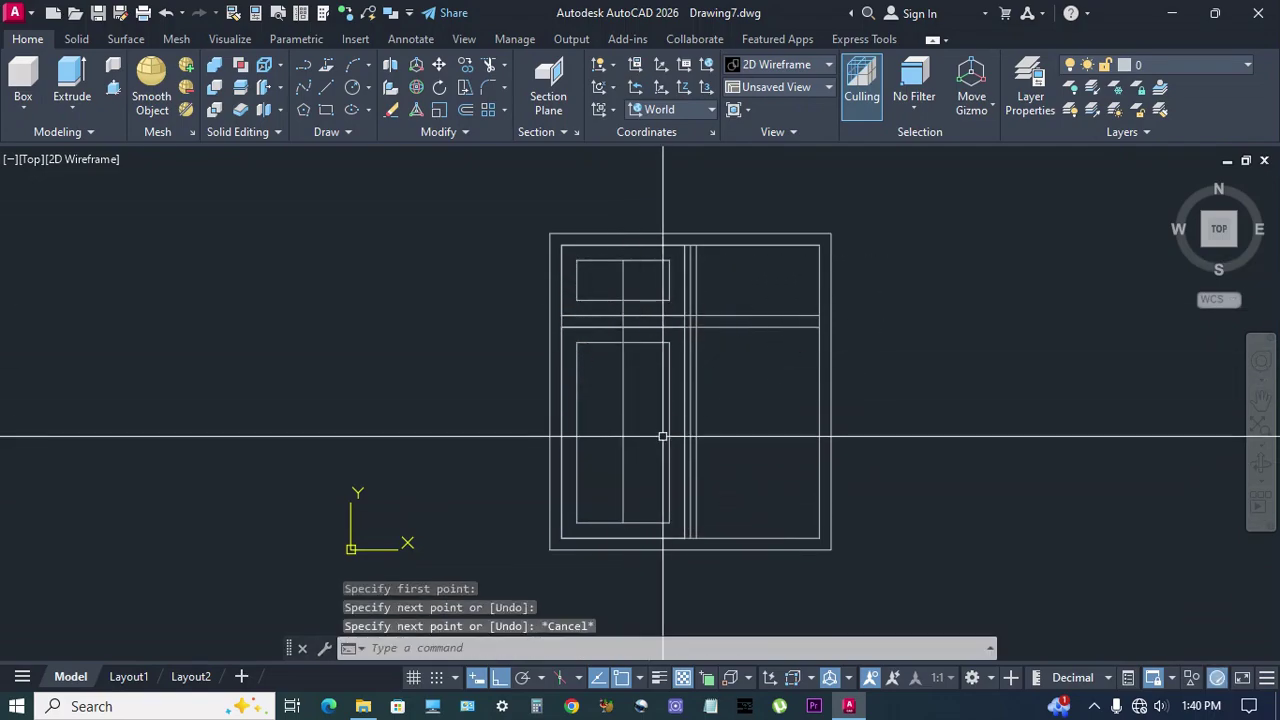
Offset the vertical line through the left sash panes 12.5 mm to each side.
text(o)
key(Return)
text(12.5)
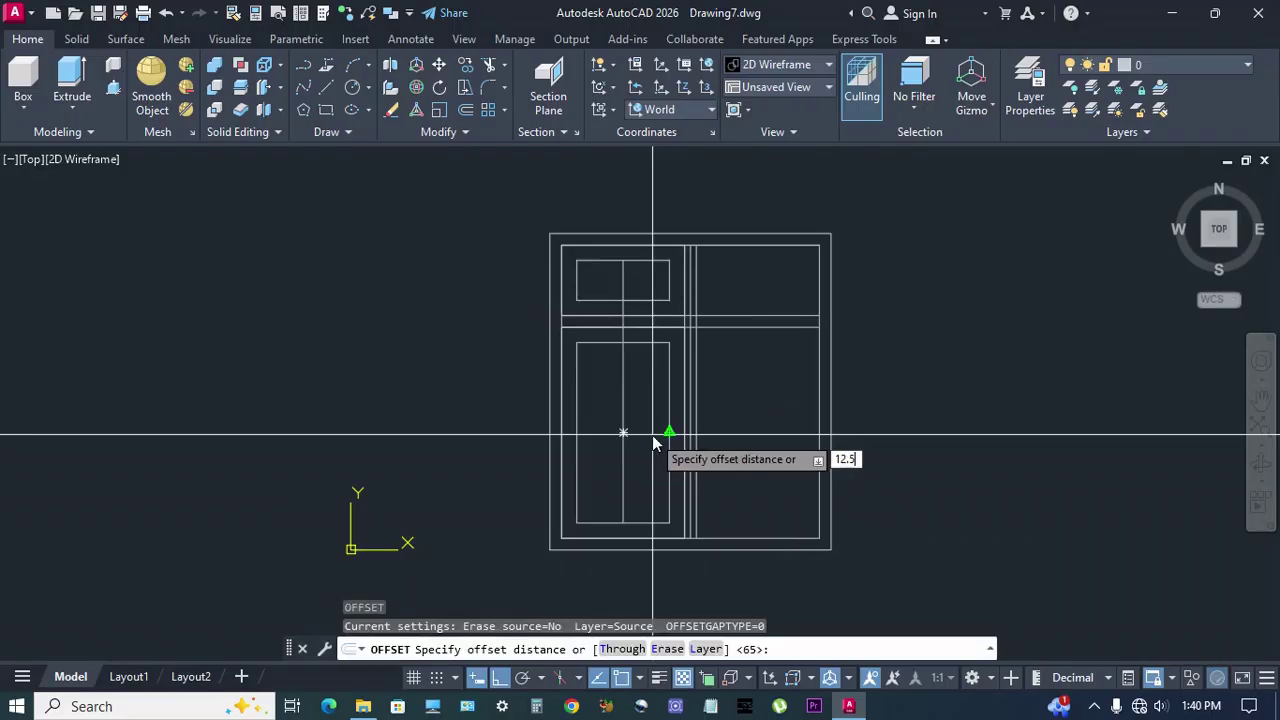
key(Return)
scroll(603, 409, up, 2)
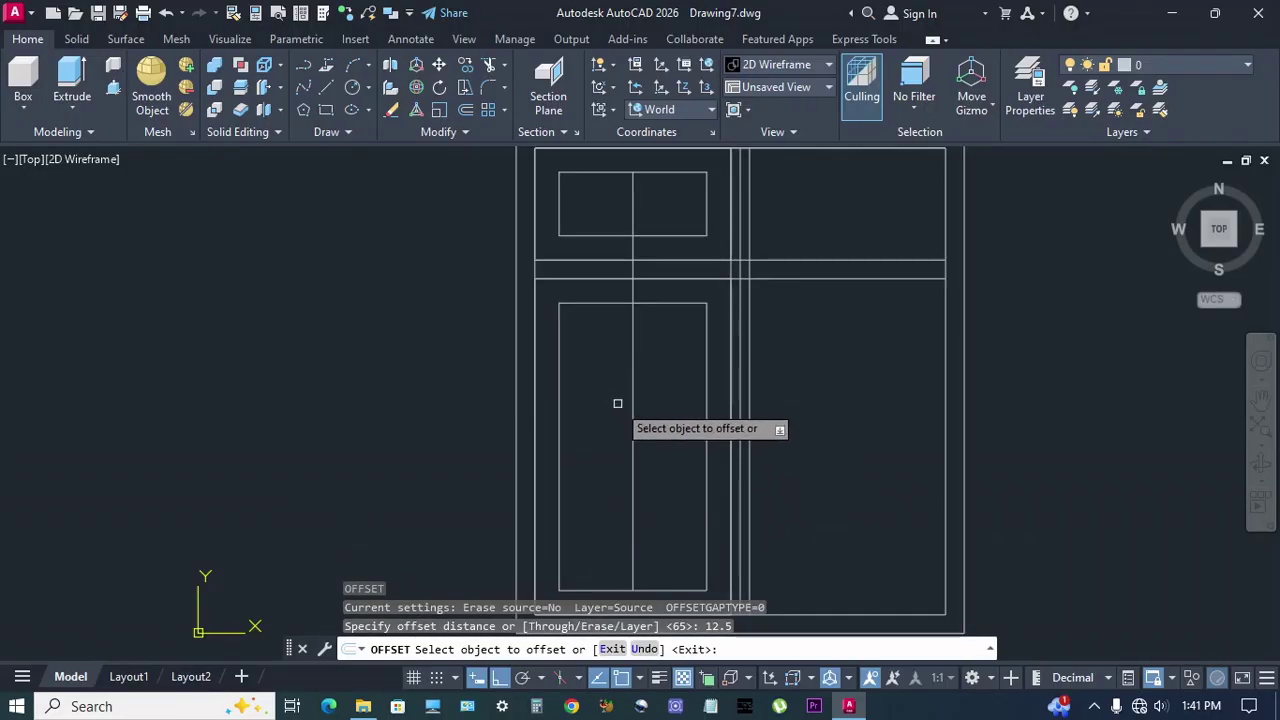
click(633, 412)
click(645, 418)
scroll(623, 423, up, 2)
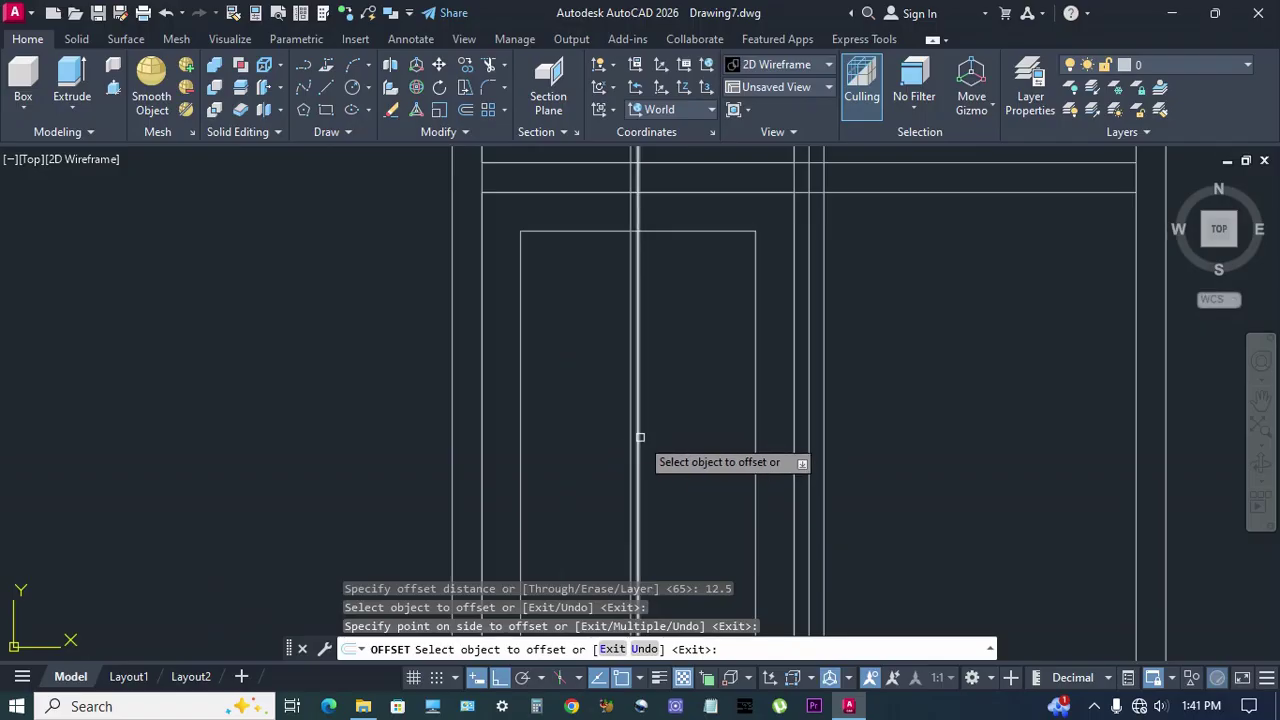
click(640, 446)
click(754, 443)
scroll(660, 400, down, 3)
key(Escape)
Draw a rectangle over the left half of the upper-left sash pane, up to the dividing bar.
text(rec)
key(Return)
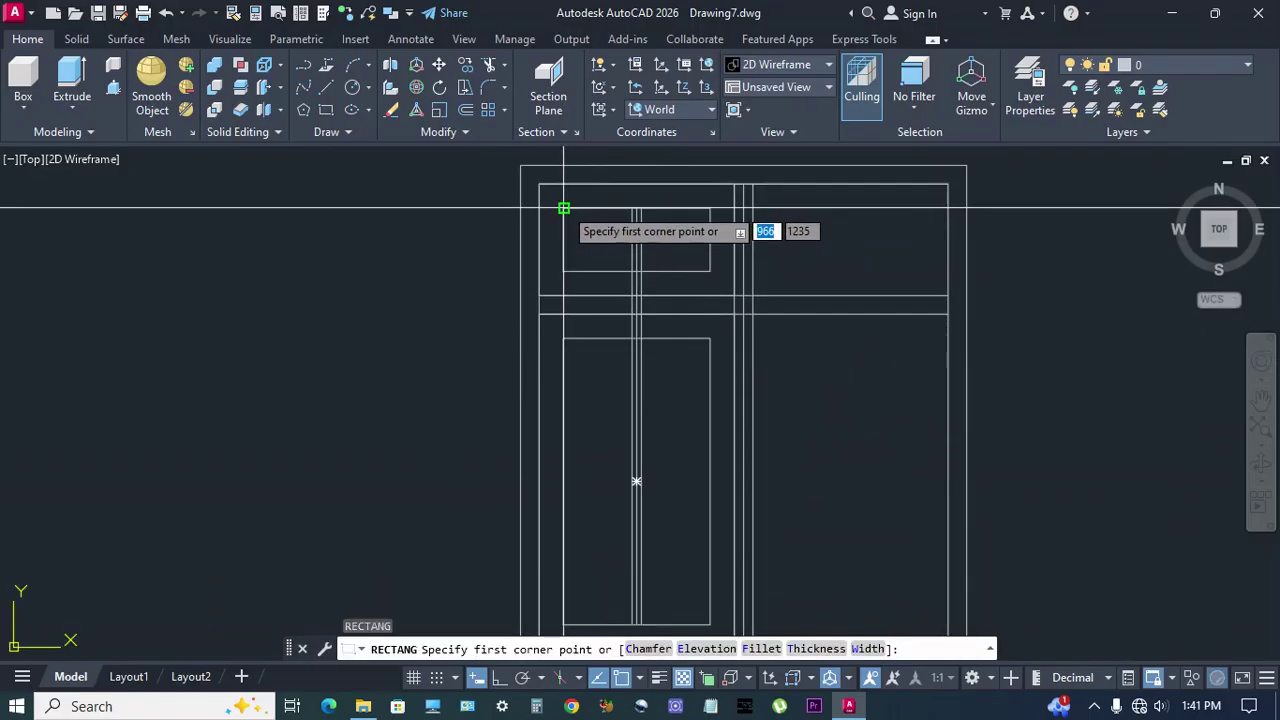
click(563, 208)
scroll(594, 240, up, 2)
click(645, 288)
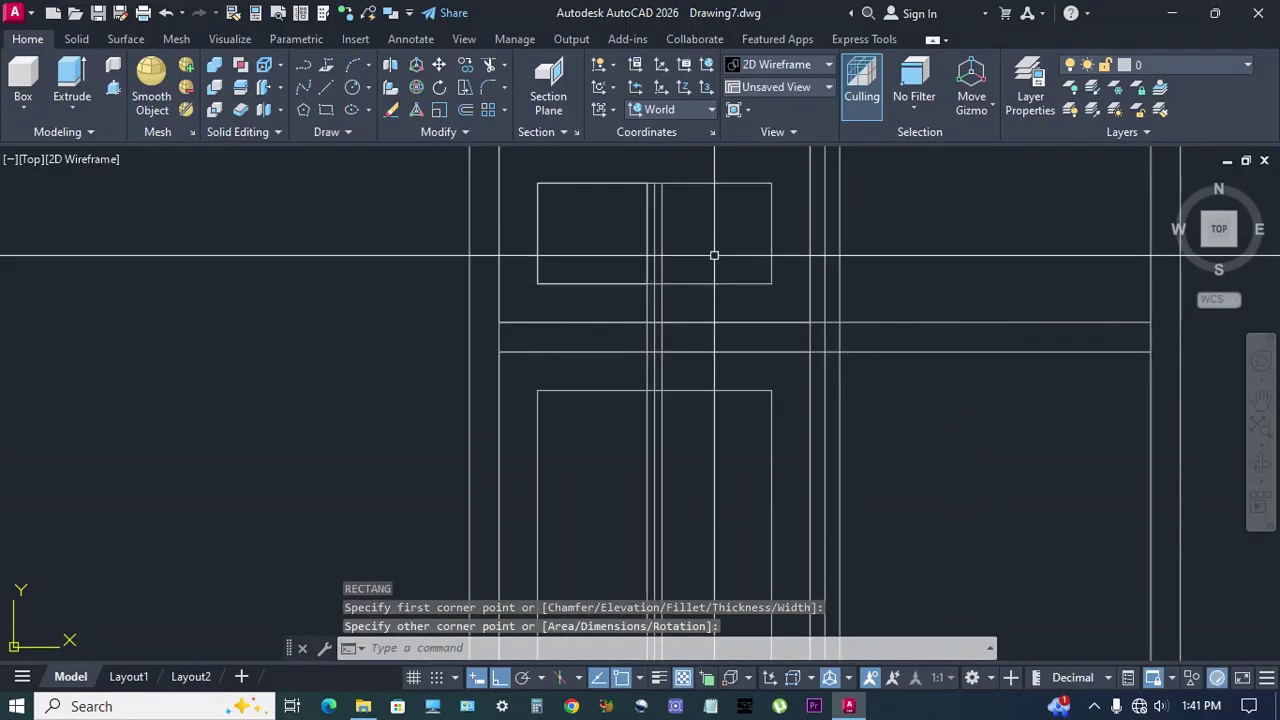
Draw a rectangle over the right half of the upper-left sash pane, from the dividing bar to the pane's lower-right corner.
key(Return)
click(660, 183)
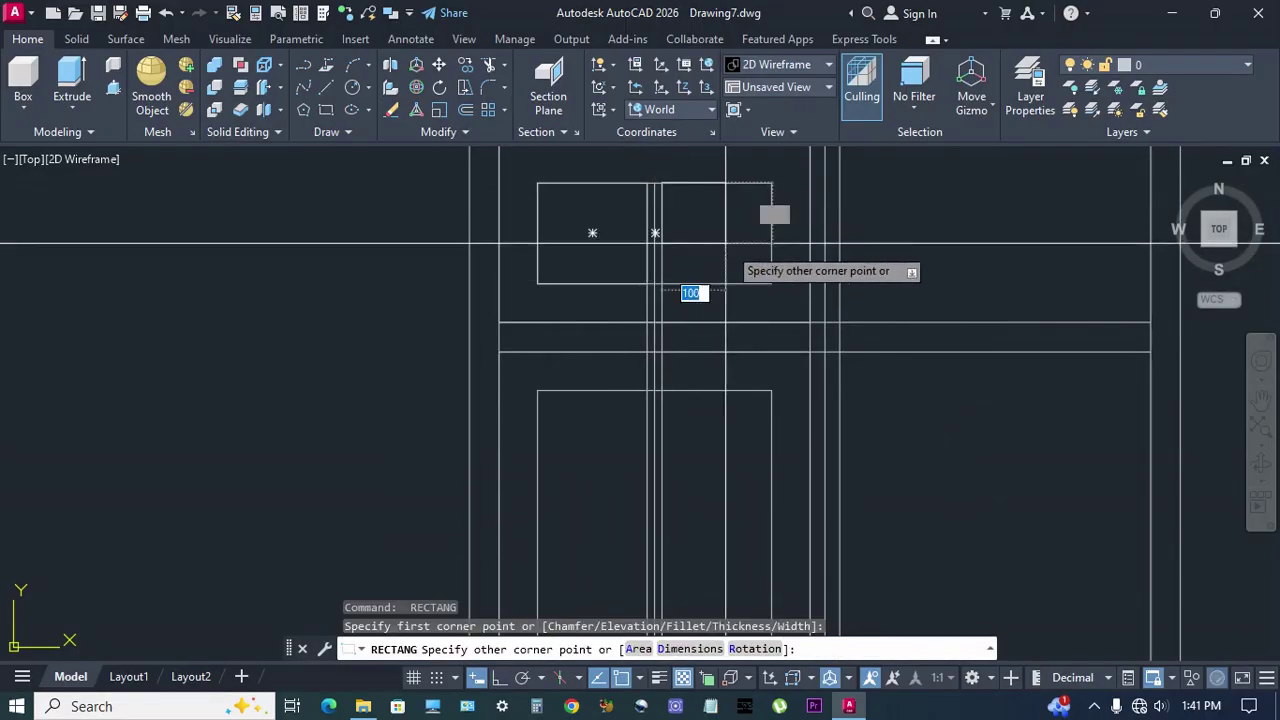
click(771, 283)
scroll(728, 305, down, 2)
middle_drag(711, 371, 729, 326)
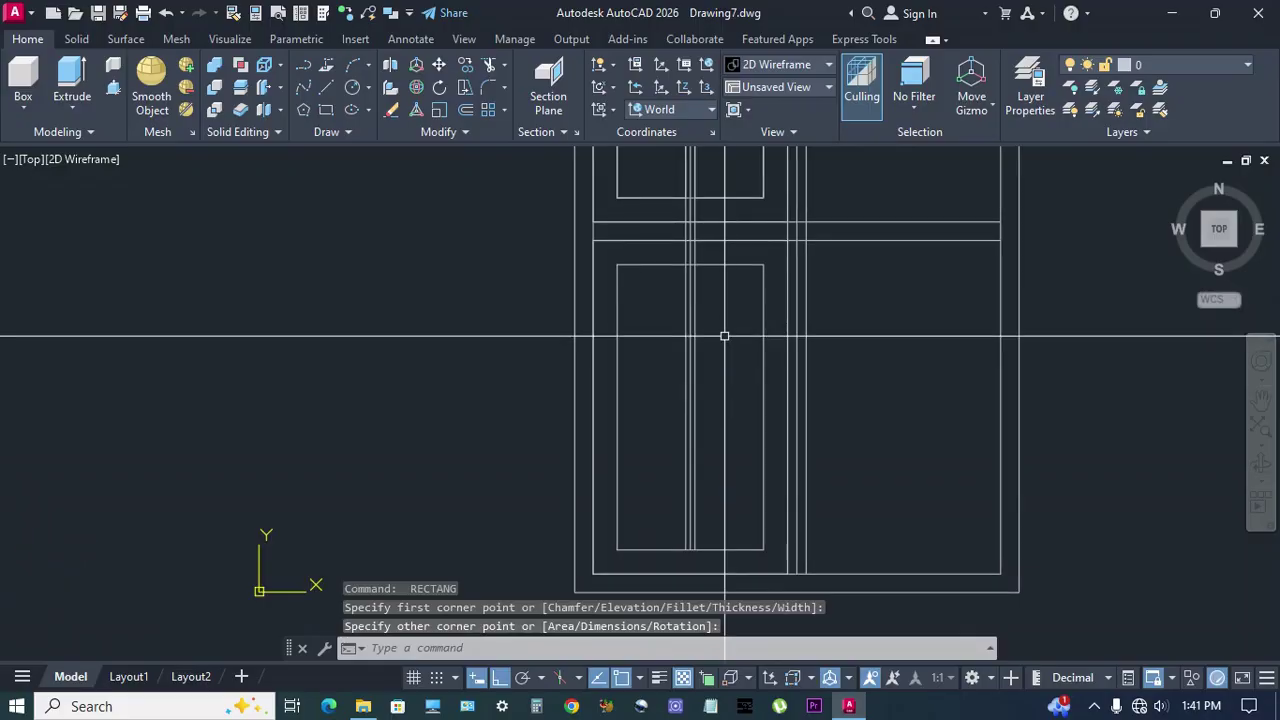
Measure the width of the lower-left sash pane along its top edge.
text(di)
key(Return)
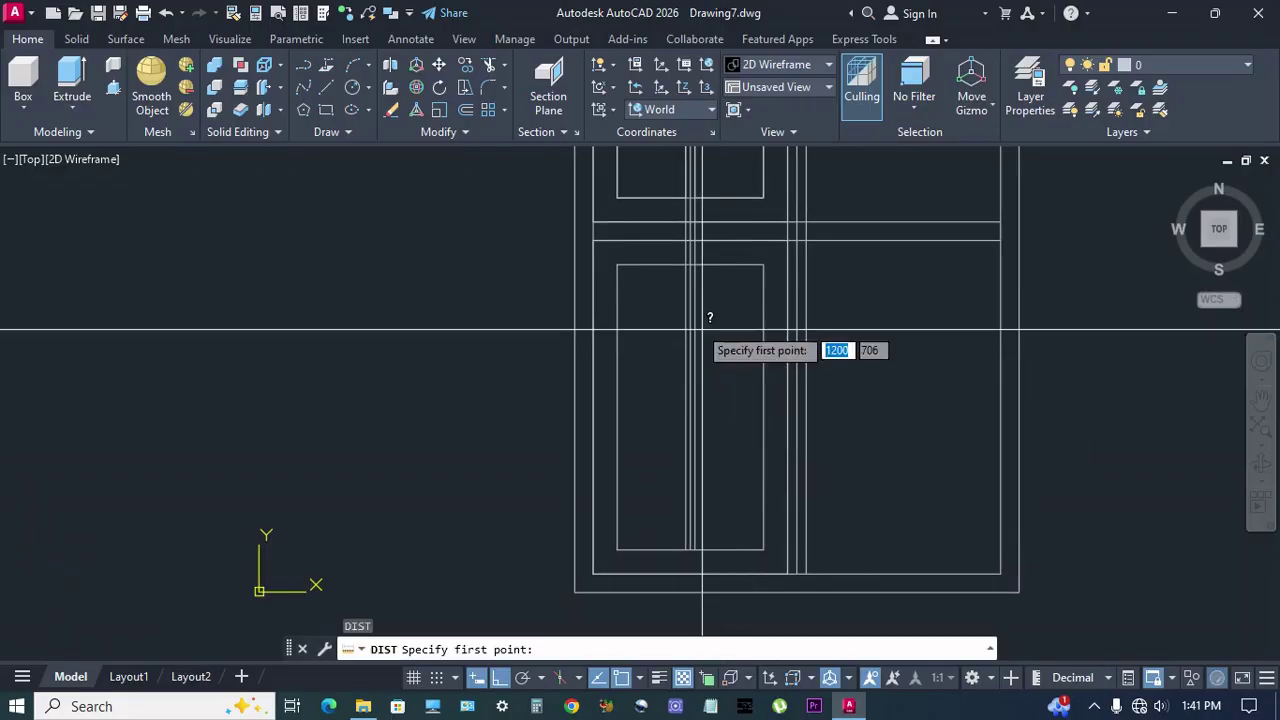
click(619, 264)
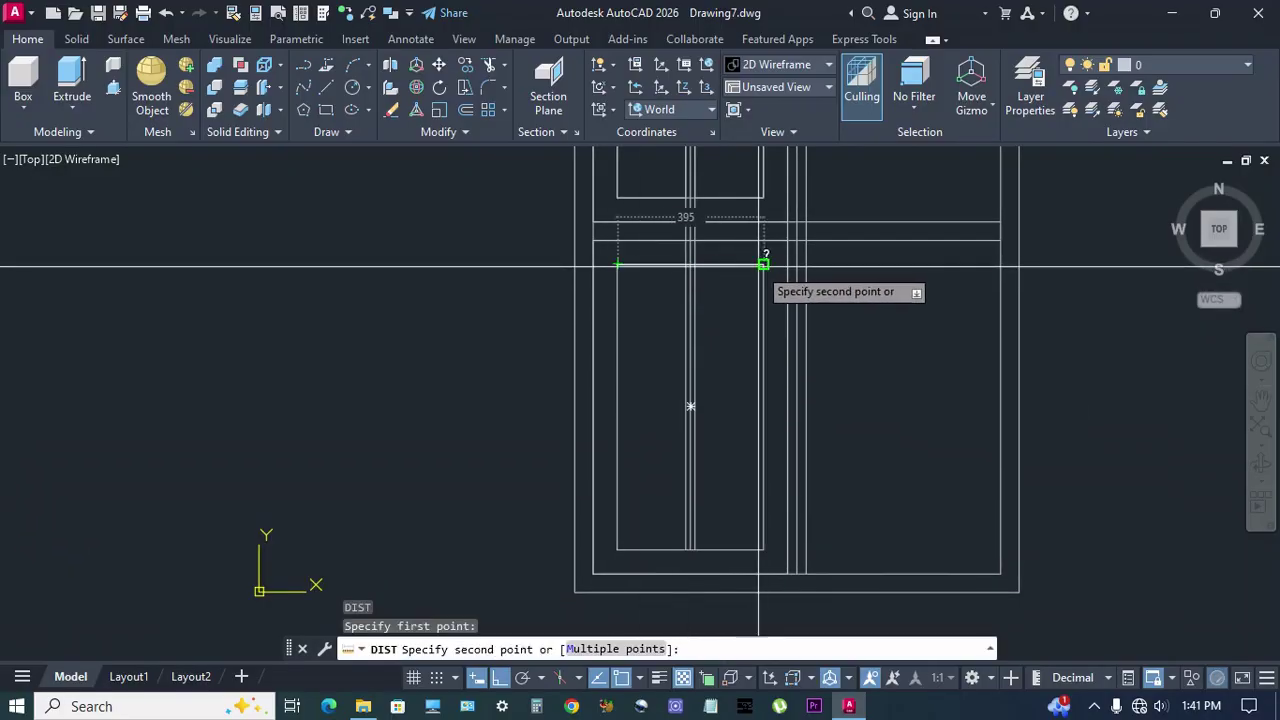
key(Escape)
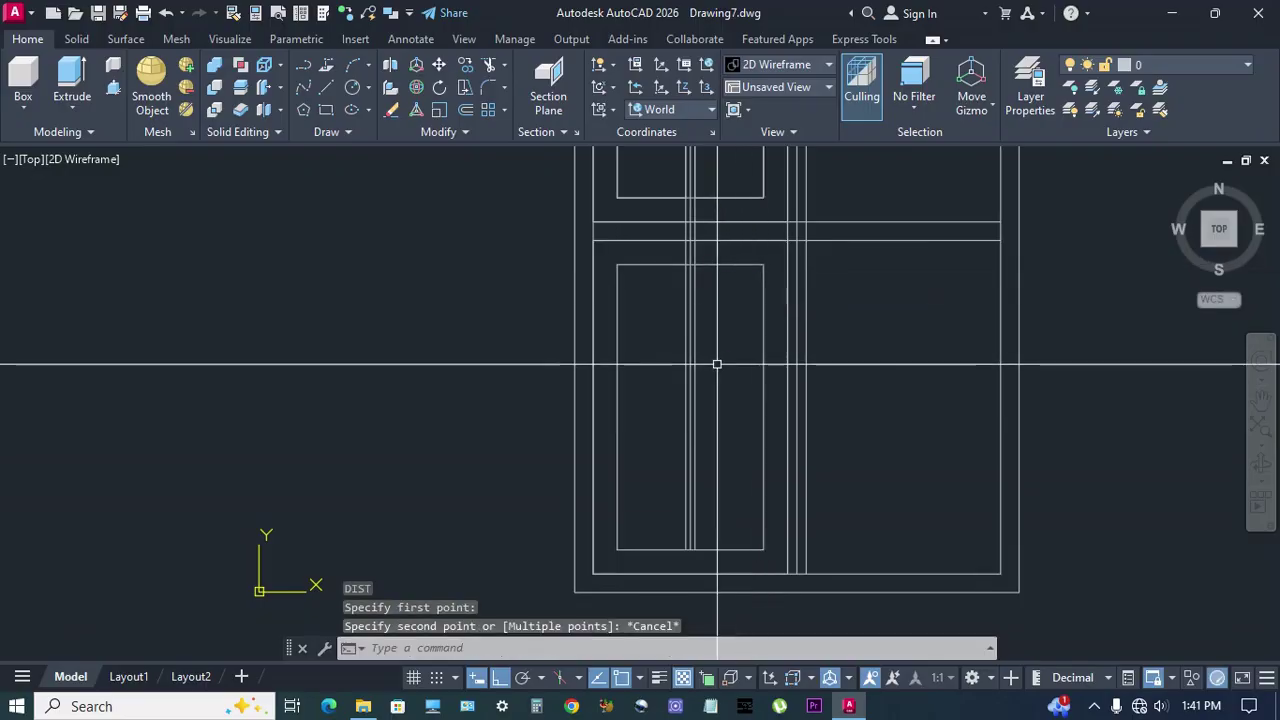
Switch to Calculator, divide 345 by 3, and return to the drawing.
middle_drag(717, 364, 706, 363)
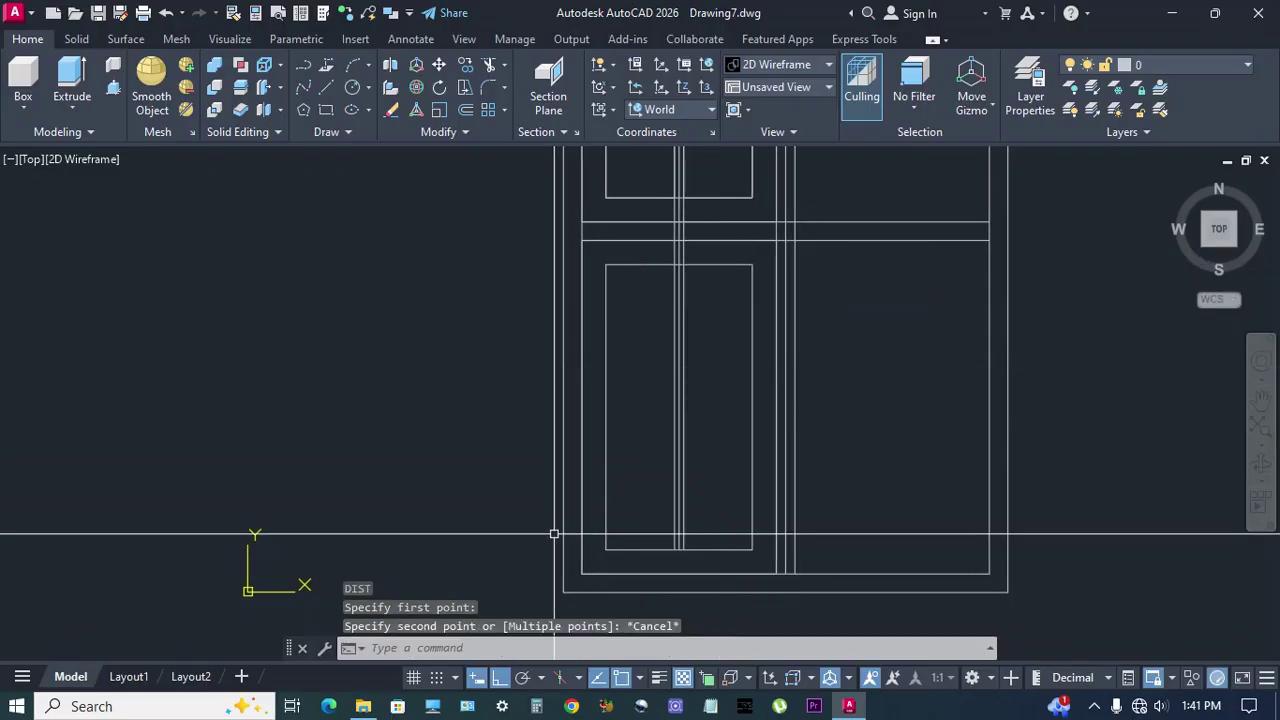
click(536, 706)
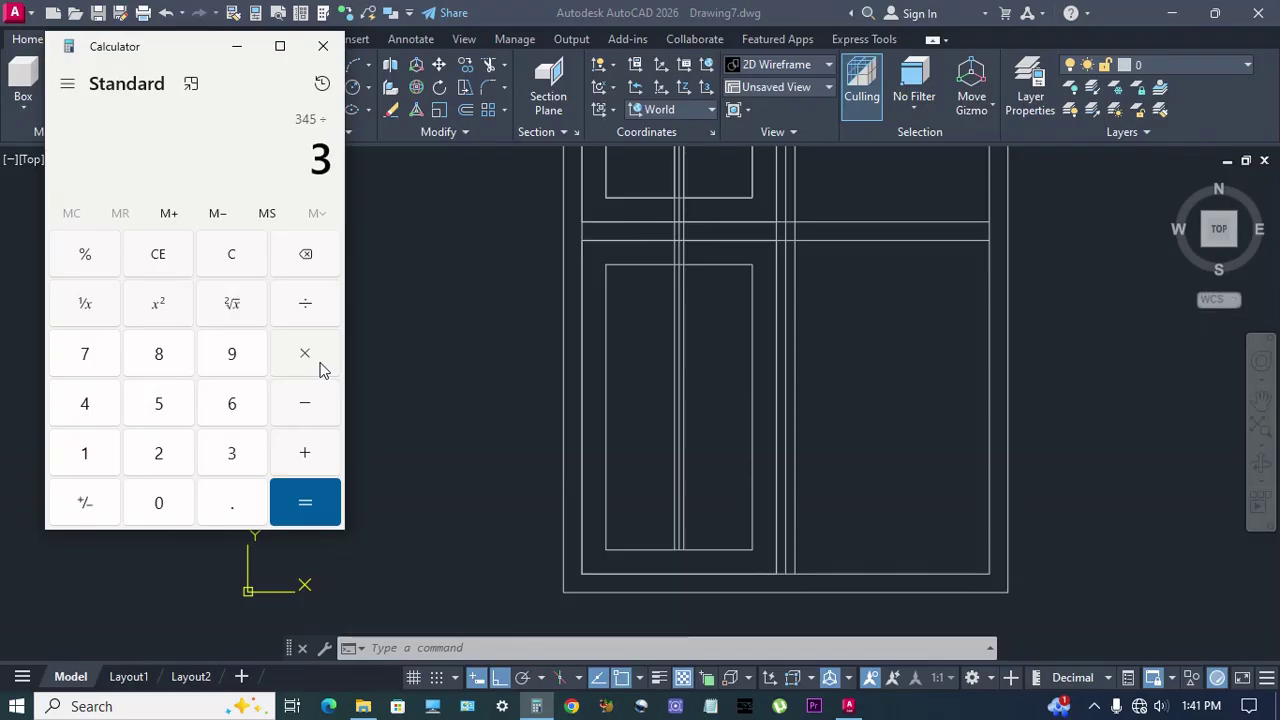
click(237, 47)
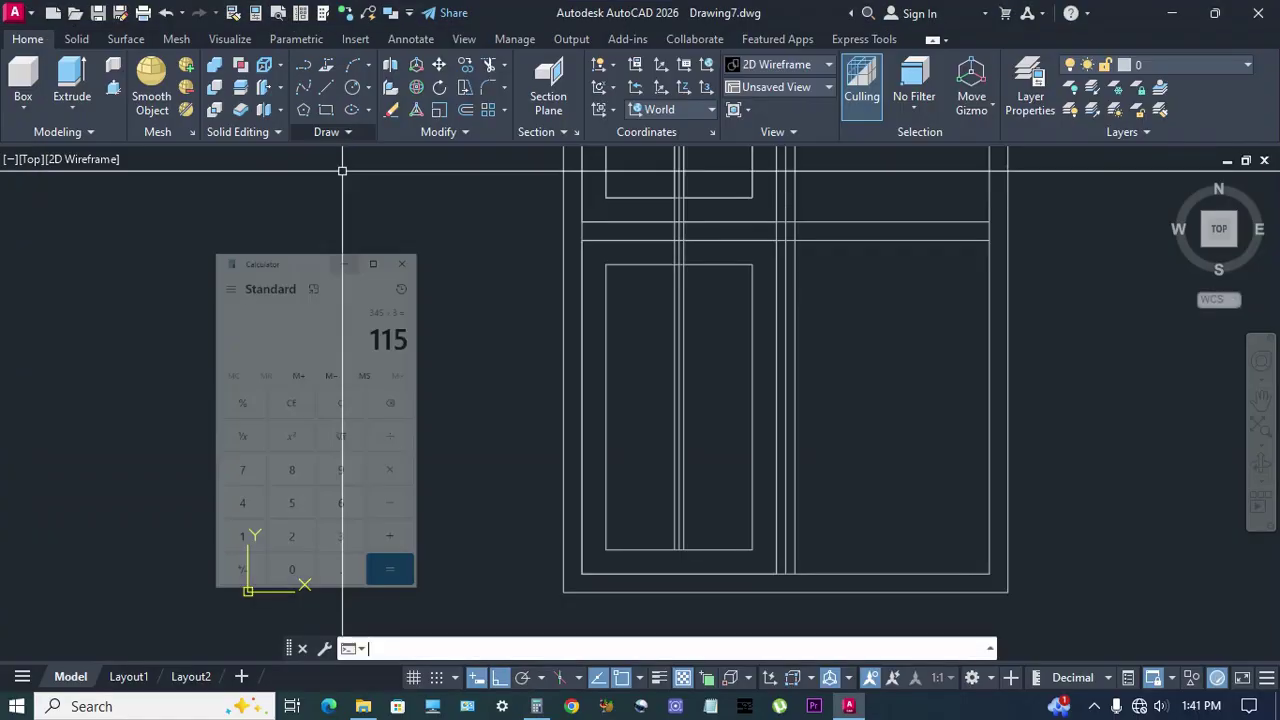
Draw a vertical line over the lower-left sash pane's left edge, from its upper to its lower corner.
text(l)
key(Return)
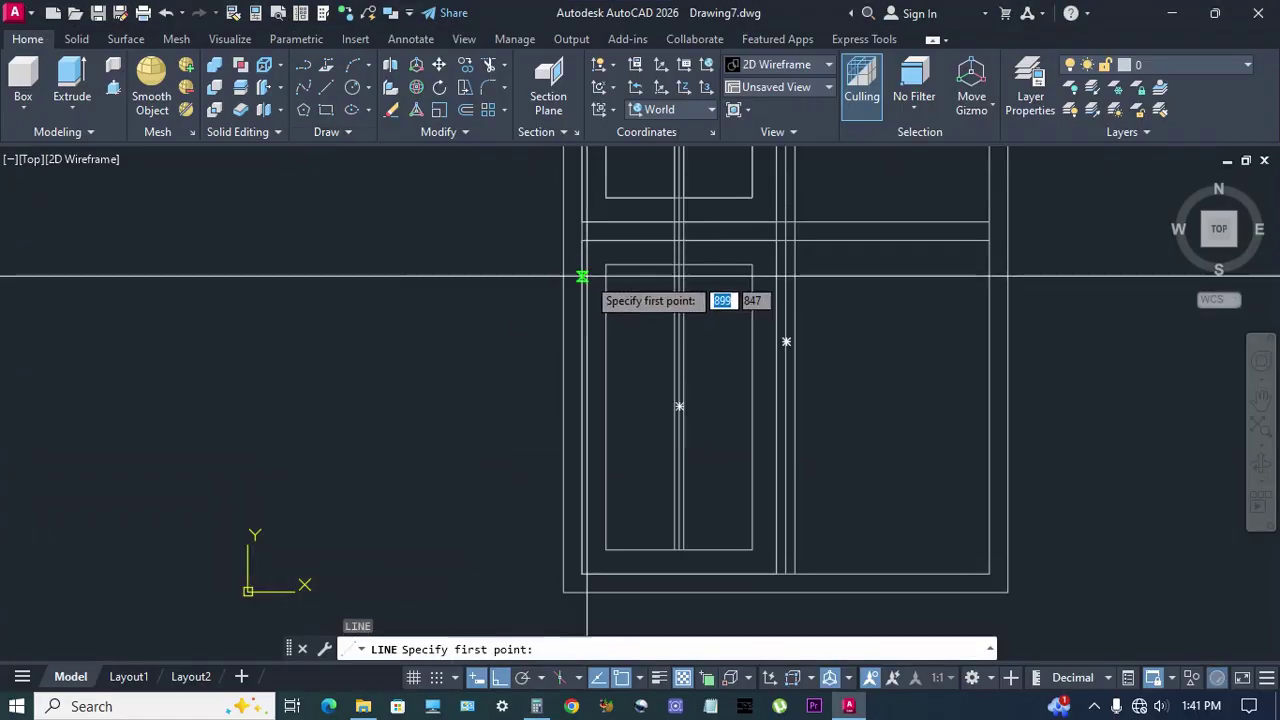
click(606, 265)
click(606, 549)
key(Escape)
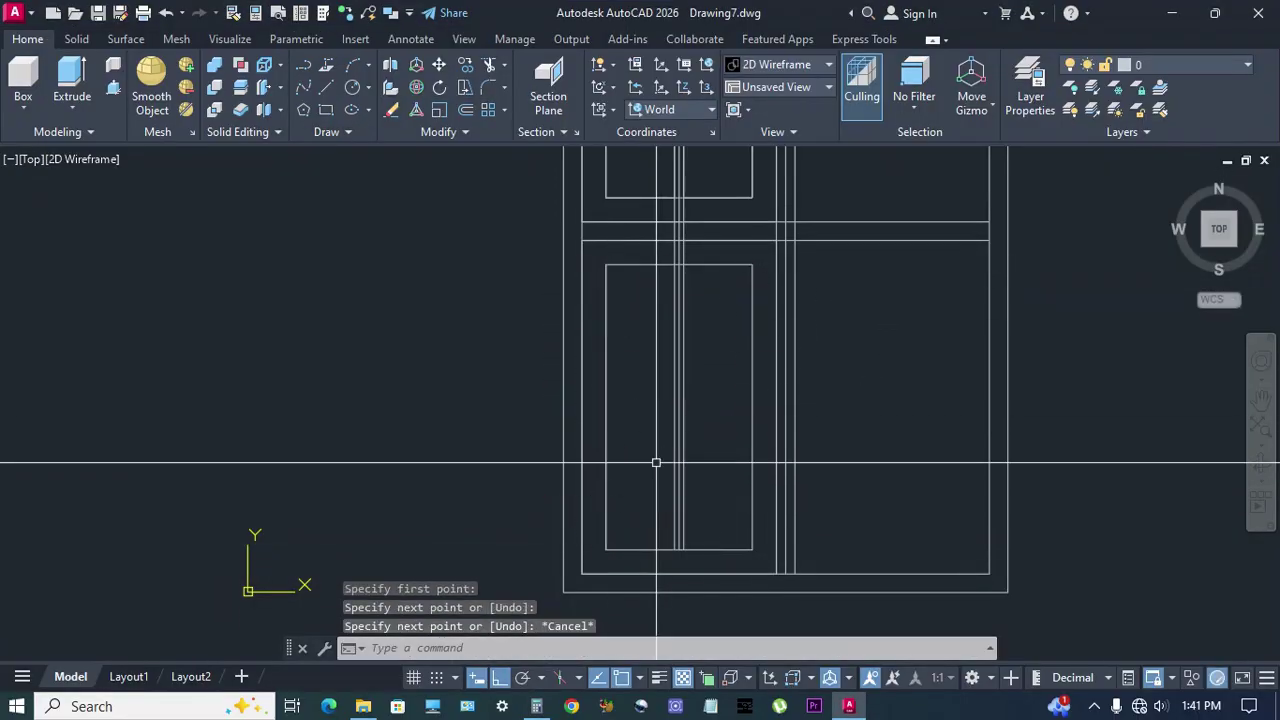
Offset the line on the lower-left pane's left edge 115 mm to the right.
text(o)
key(Return)
text(115)
key(Return)
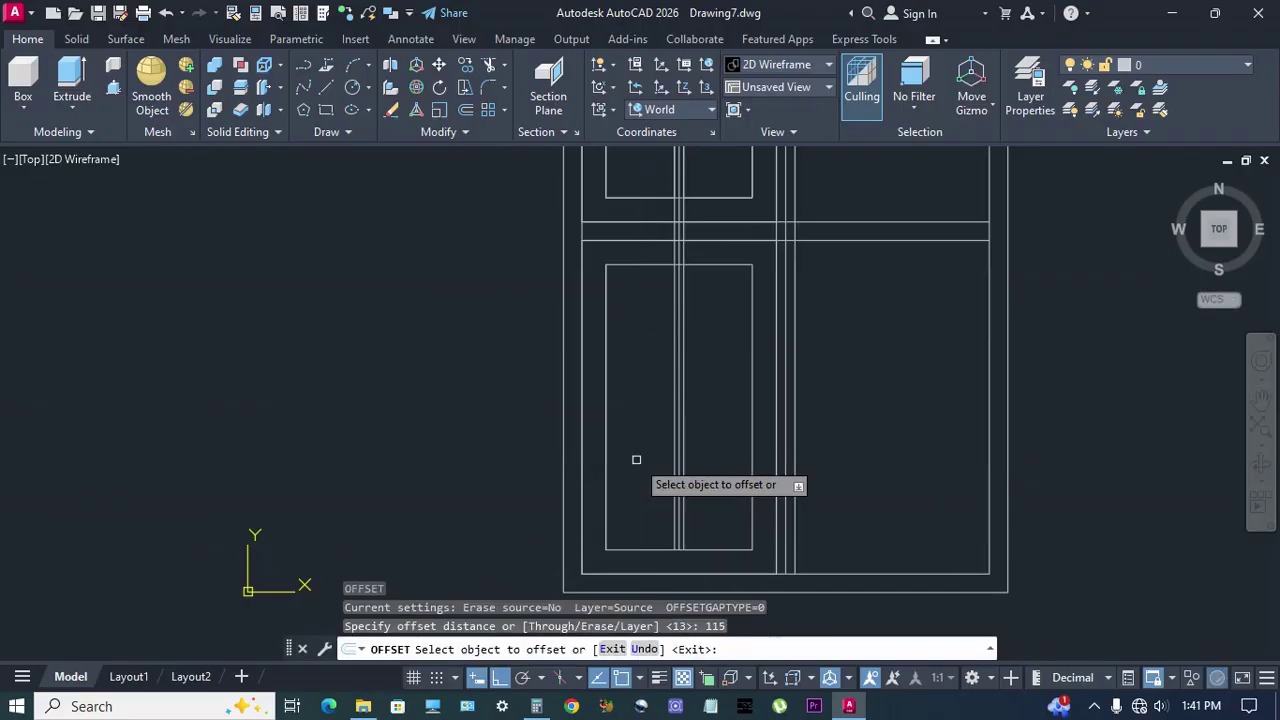
click(606, 450)
click(664, 468)
right_click(664, 467)
click(664, 467)
Offset the new vertical line 25 mm to the right to form a glazing bar in the lower-left pane.
key(Return)
text(25)
key(Return)
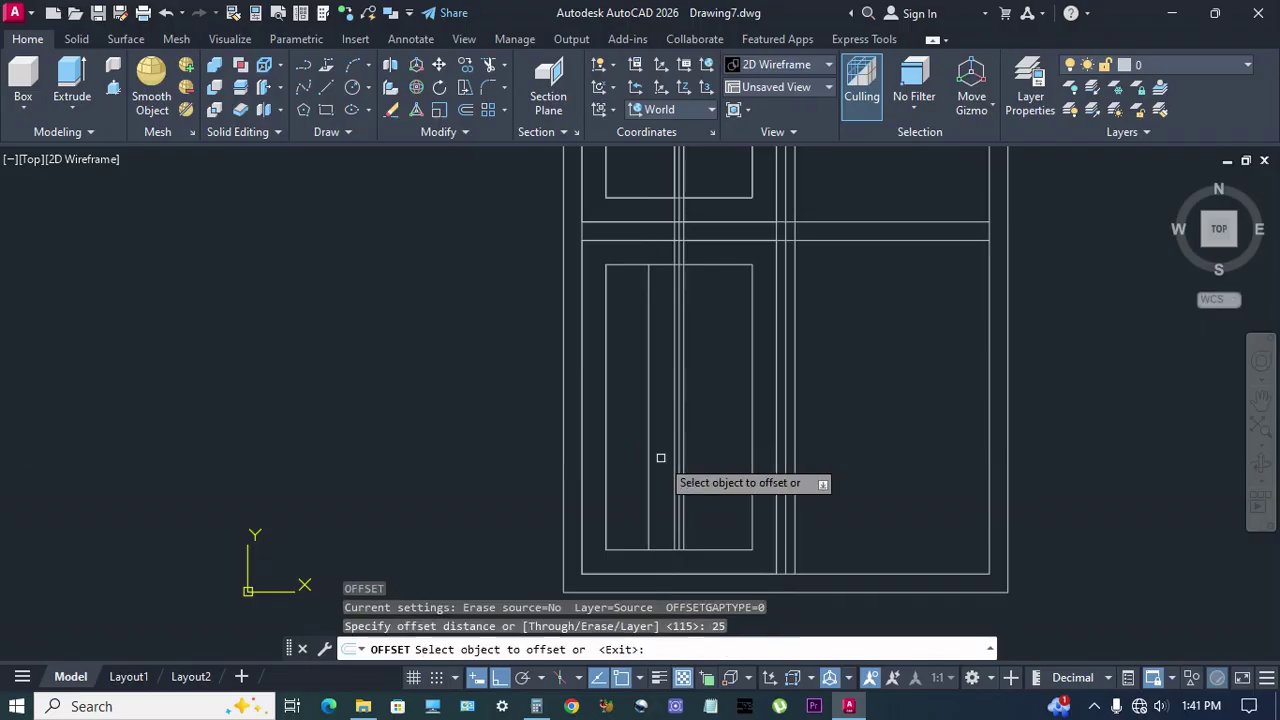
scroll(658, 457, up, 4)
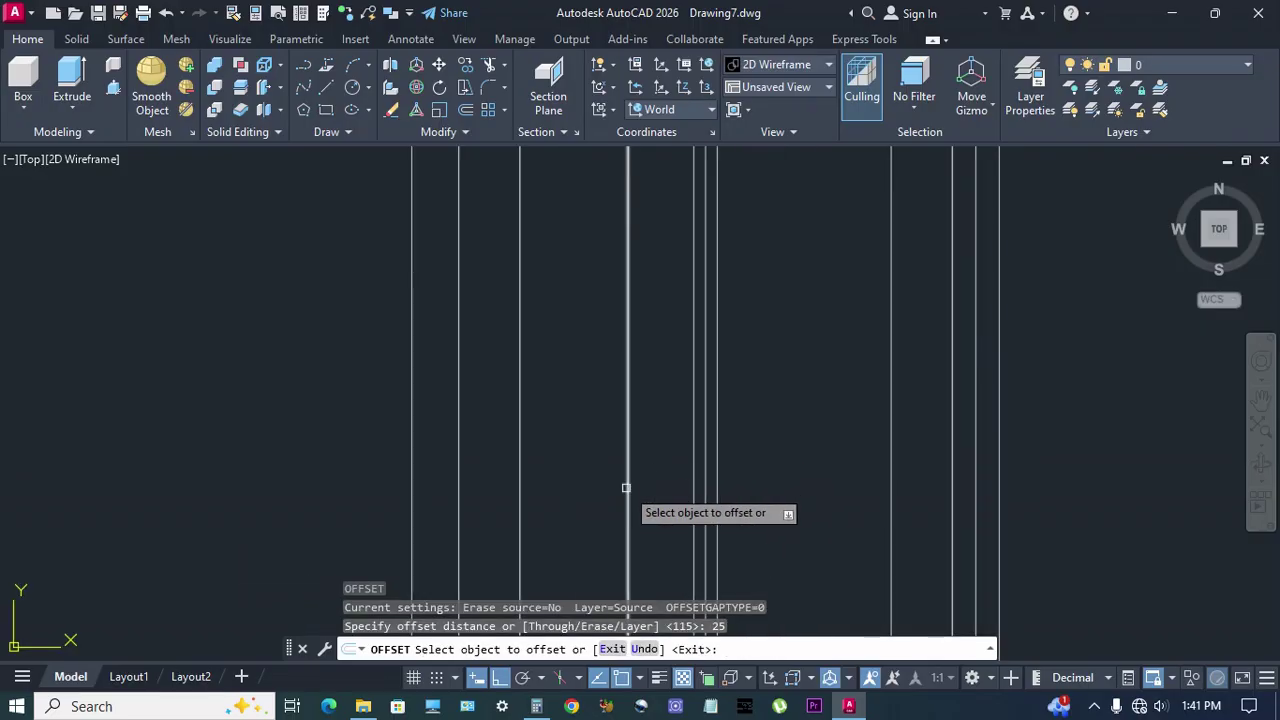
click(628, 487)
click(666, 489)
key(Escape)
Copy the vertical glazing bar in the lower-left pane 140 mm to the right, using the pane's upper-left corner as base point.
text(c)
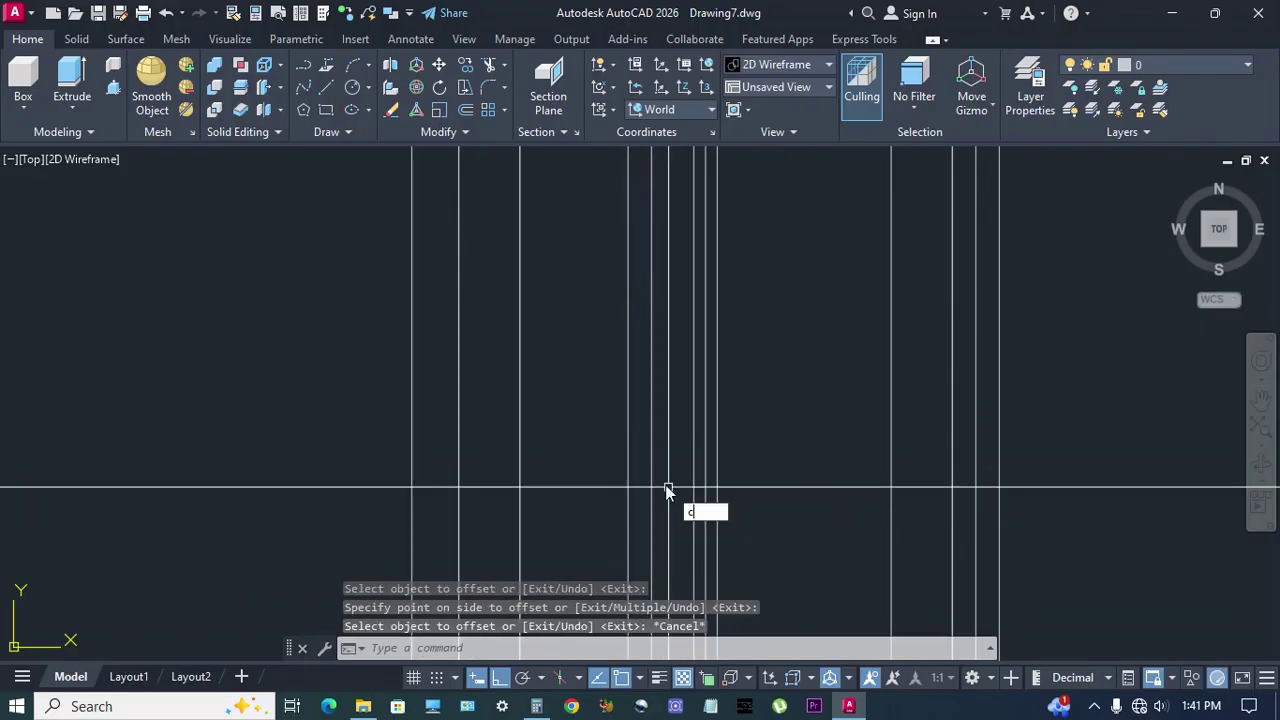
text(o)
key(Return)
click(654, 460)
click(603, 491)
scroll(603, 491, down, 3)
key(Return)
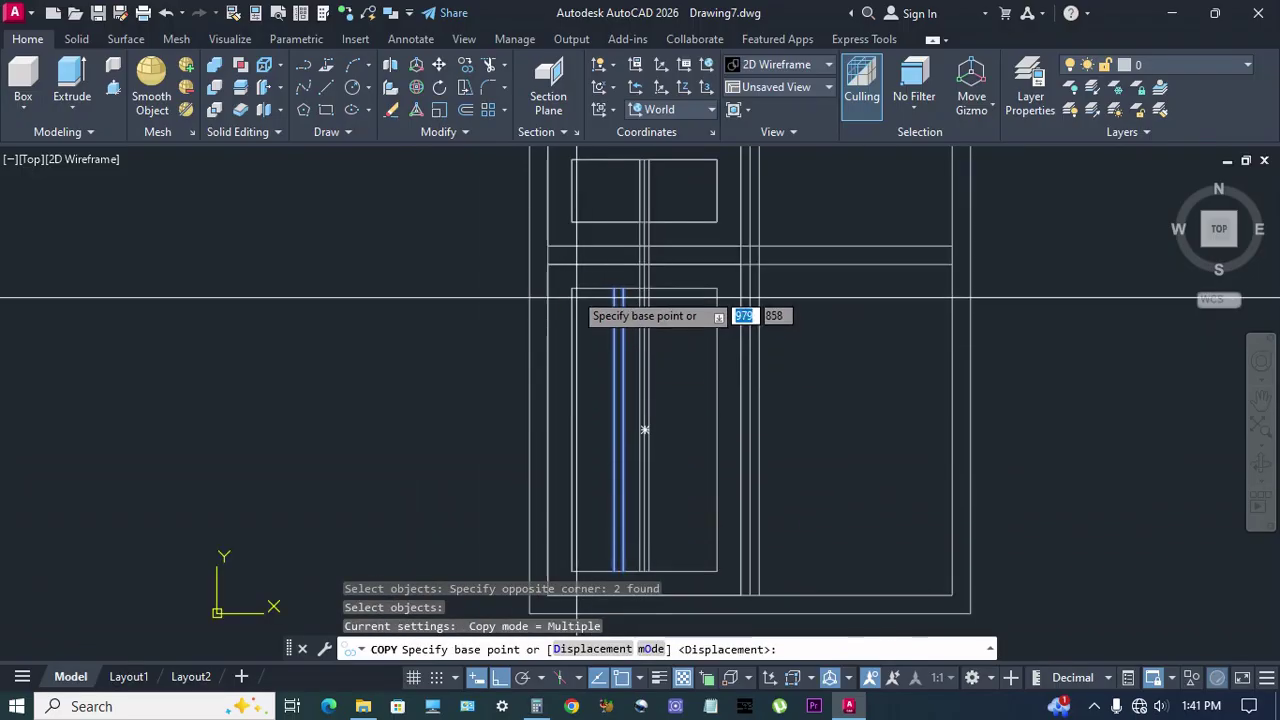
scroll(570, 300, up, 2)
click(569, 288)
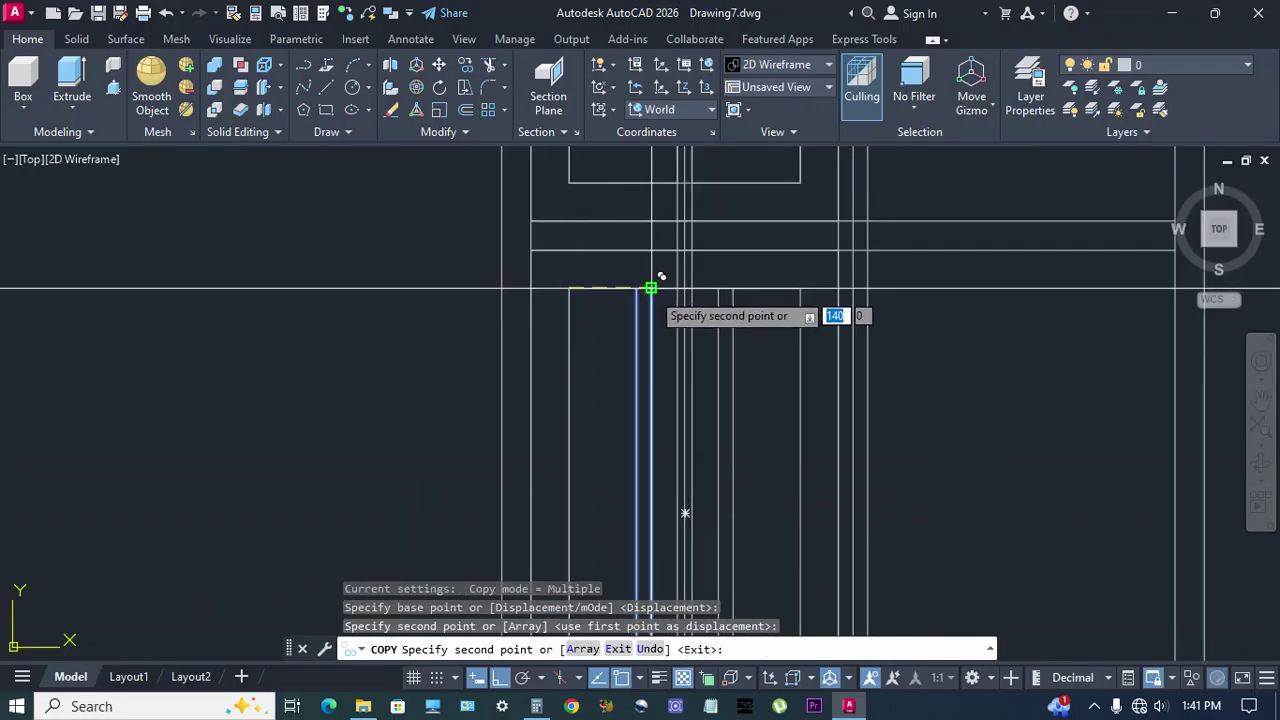
key(Escape)
Draw a horizontal line over the lower-left pane's upper edge, from its left corner to its right corner.
scroll(655, 334, down, 3)
text(l)
key(Return)
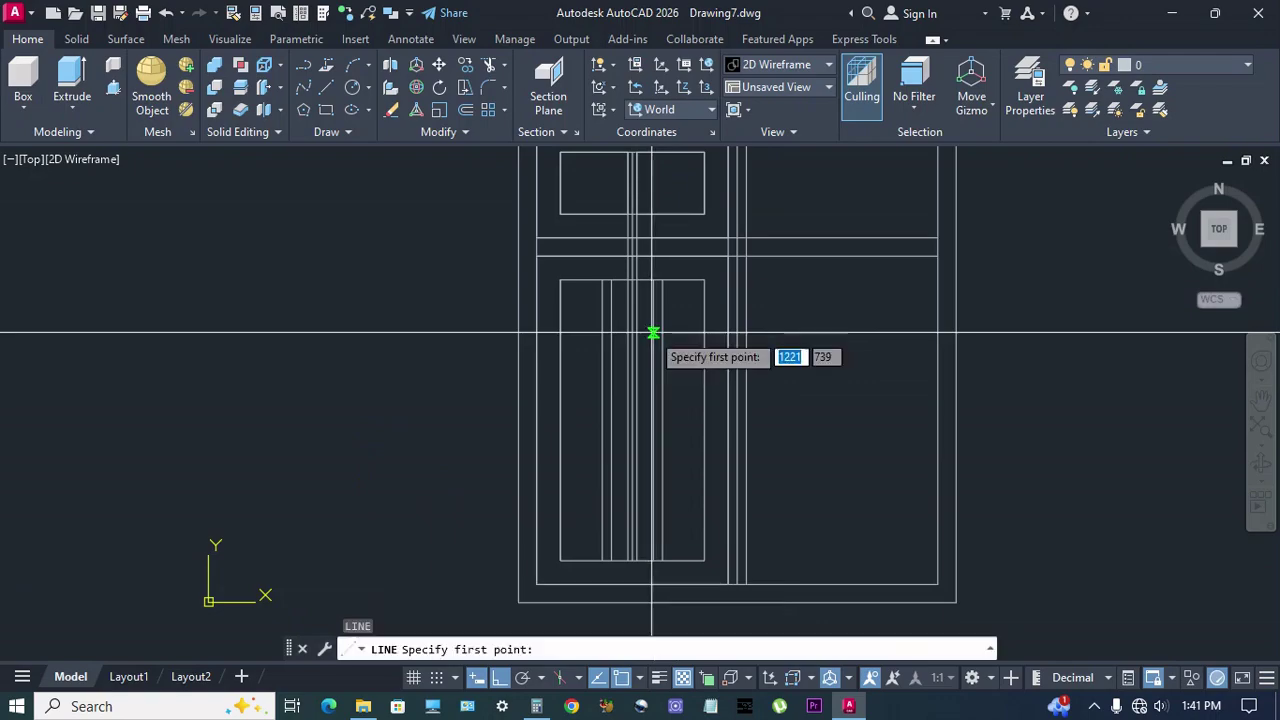
click(560, 279)
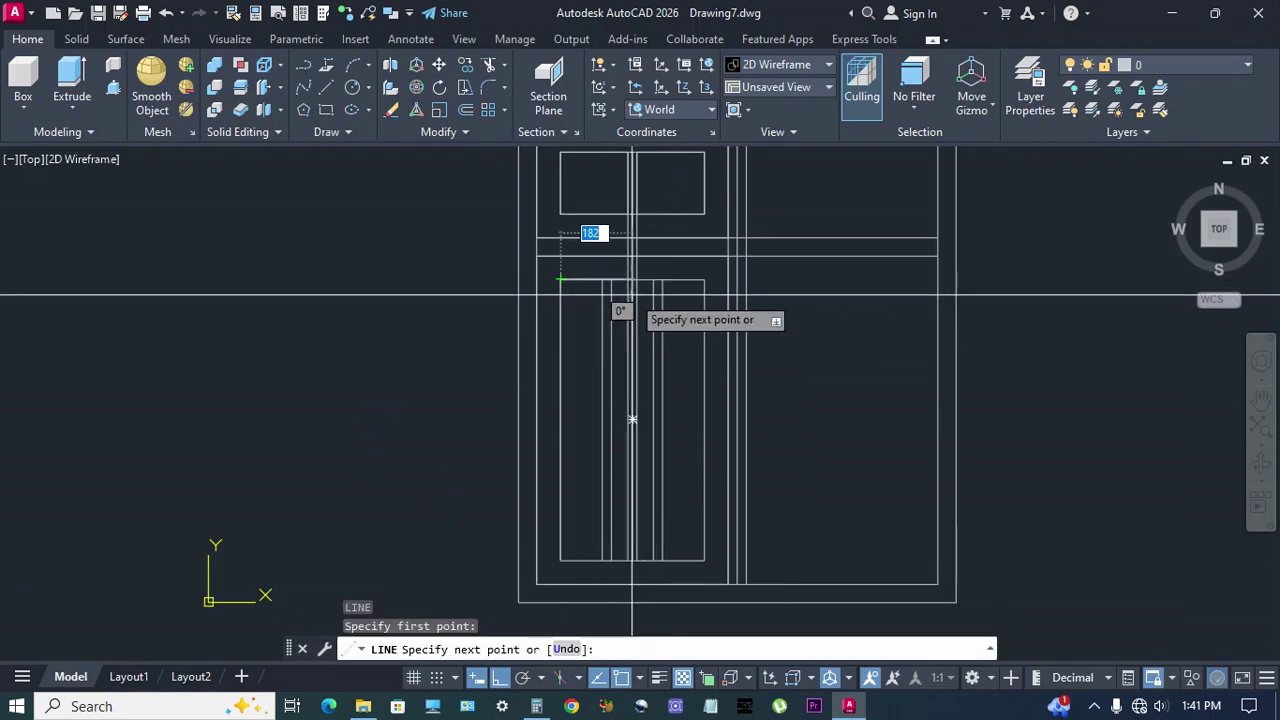
click(704, 279)
key(Escape)
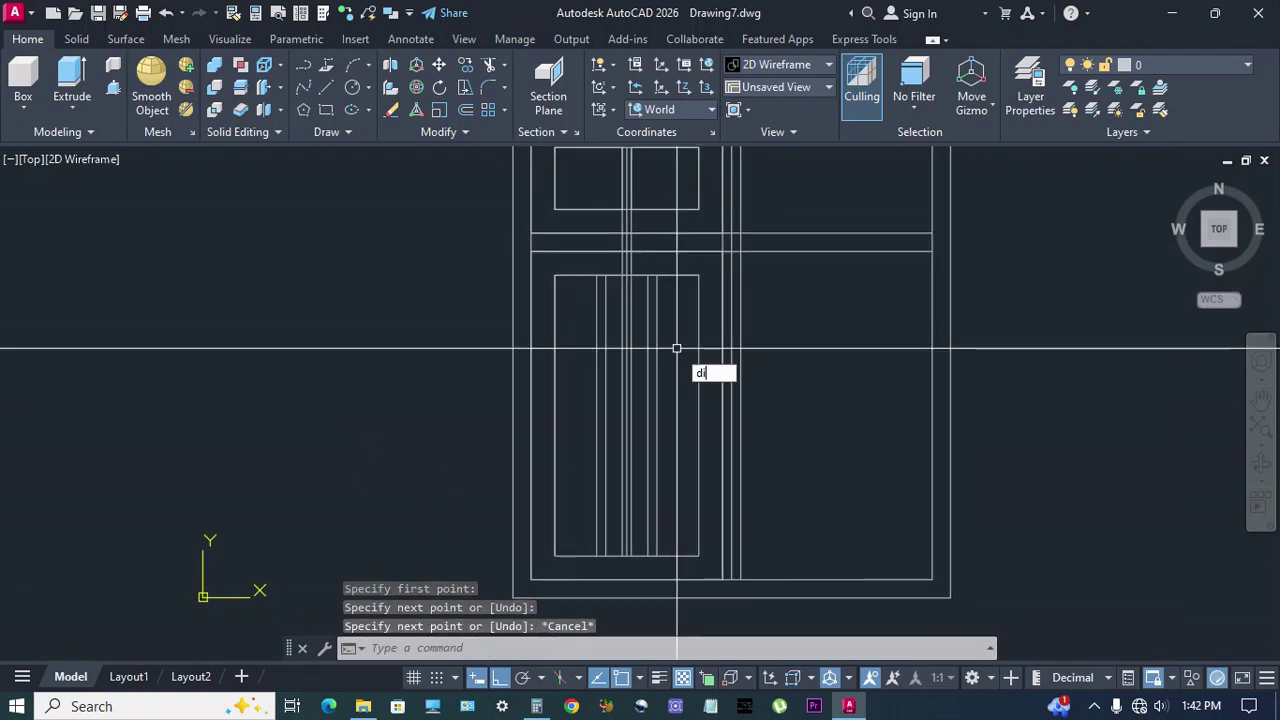
Measure the lower-left pane's left edge, switch to Calculator to divide 720 for the bar spacing, and return to the drawing.
text(di)
key(Return)
click(556, 276)
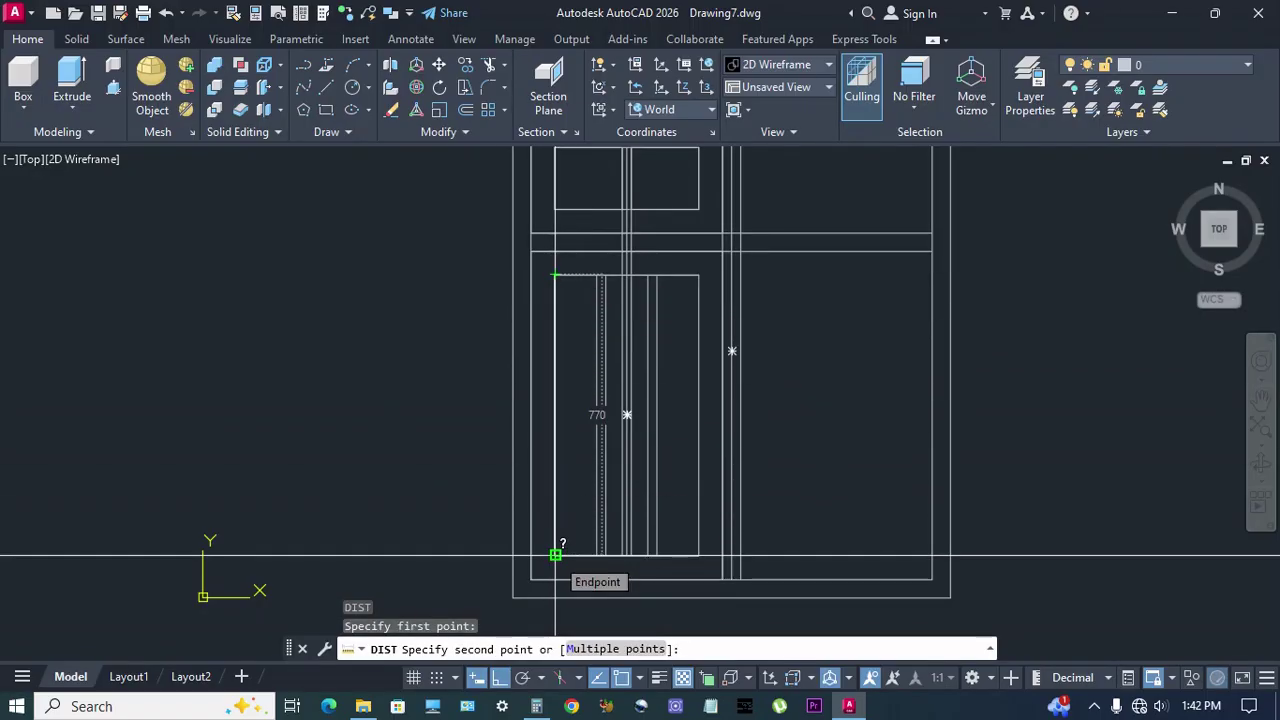
key(Escape)
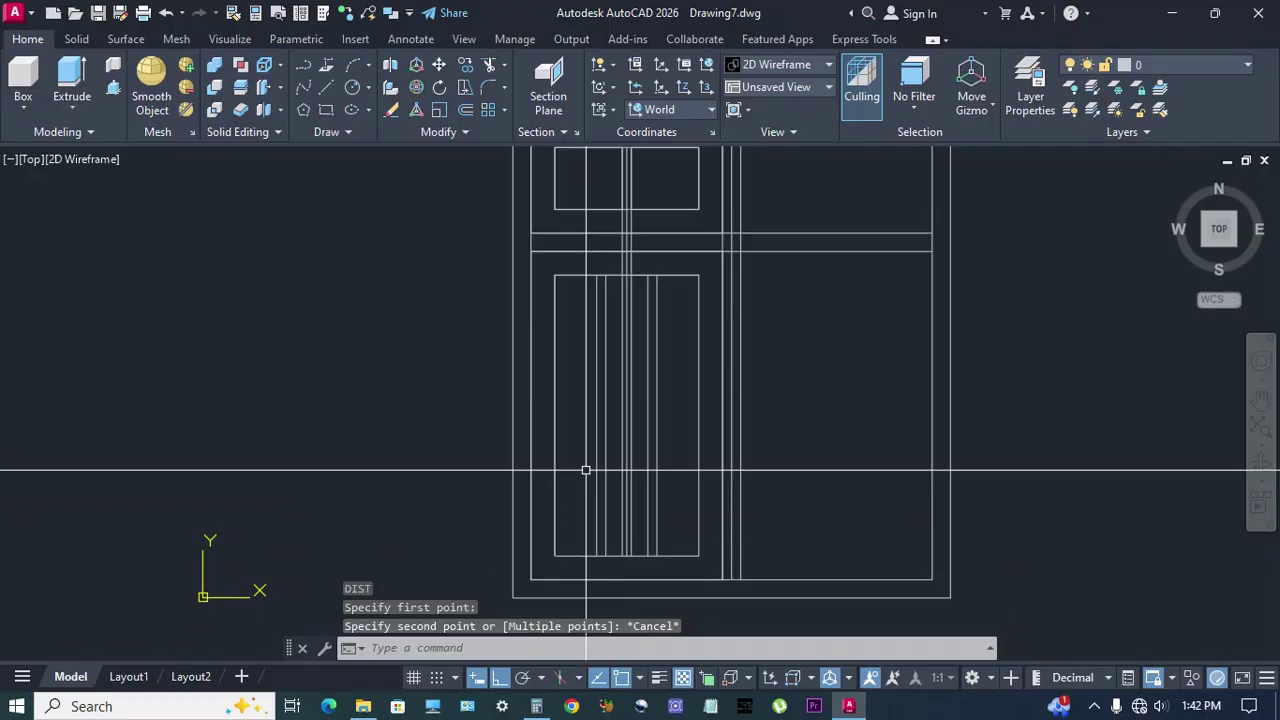
click(536, 706)
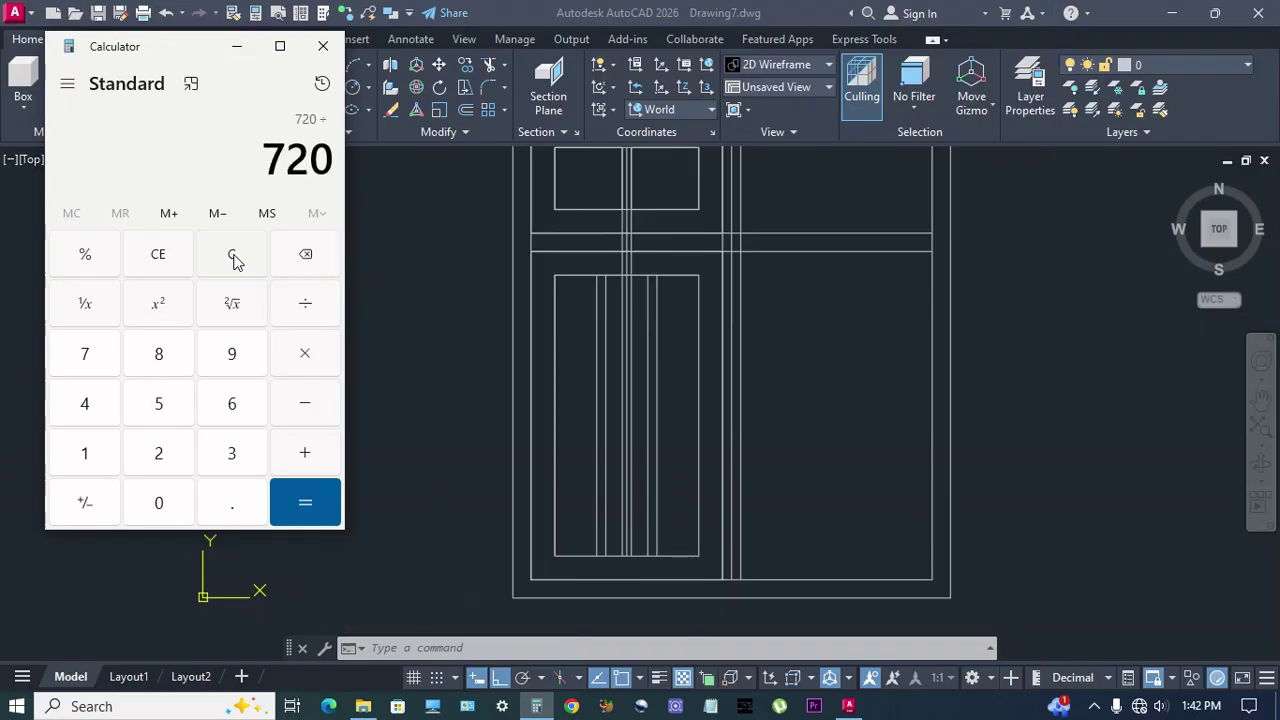
click(237, 46)
Offset the line on the lower-left pane's upper edge 240 mm downwards.
key(Return)
text(240)
key(Return)
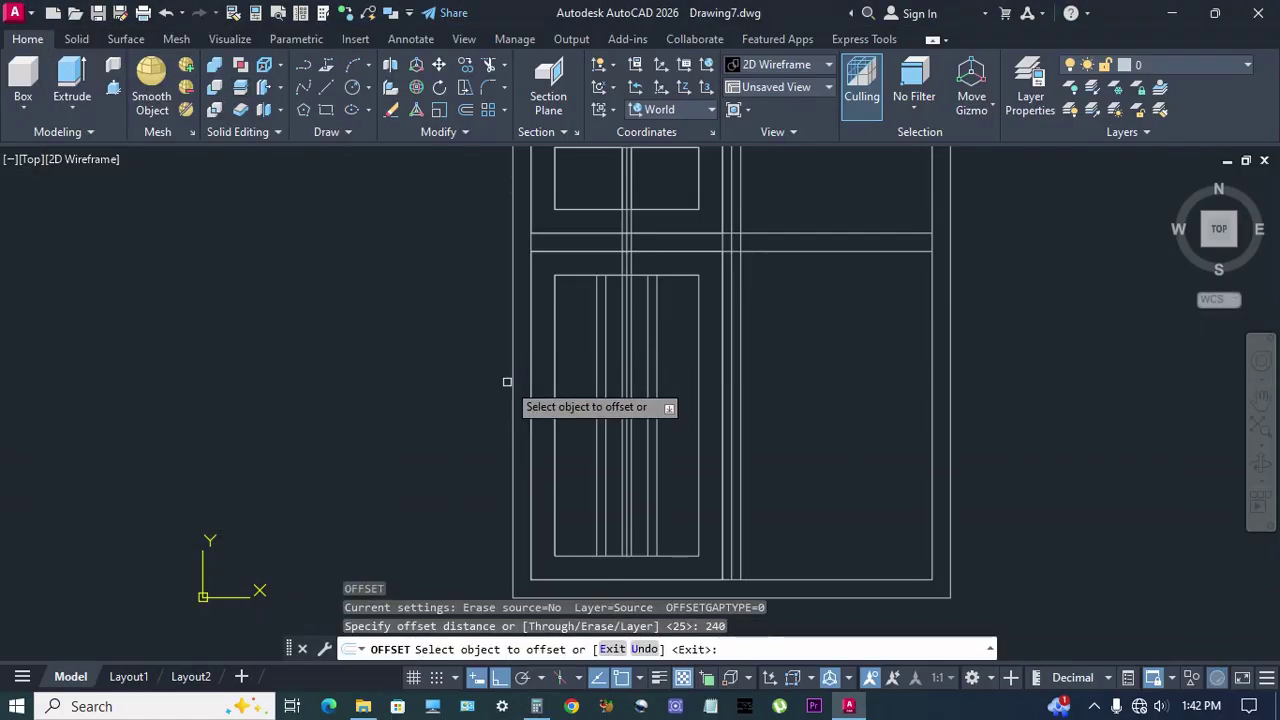
click(578, 277)
click(590, 320)
key(Return)
Offset the new horizontal line 25 mm downwards to form a horizontal glazing bar.
key(Return)
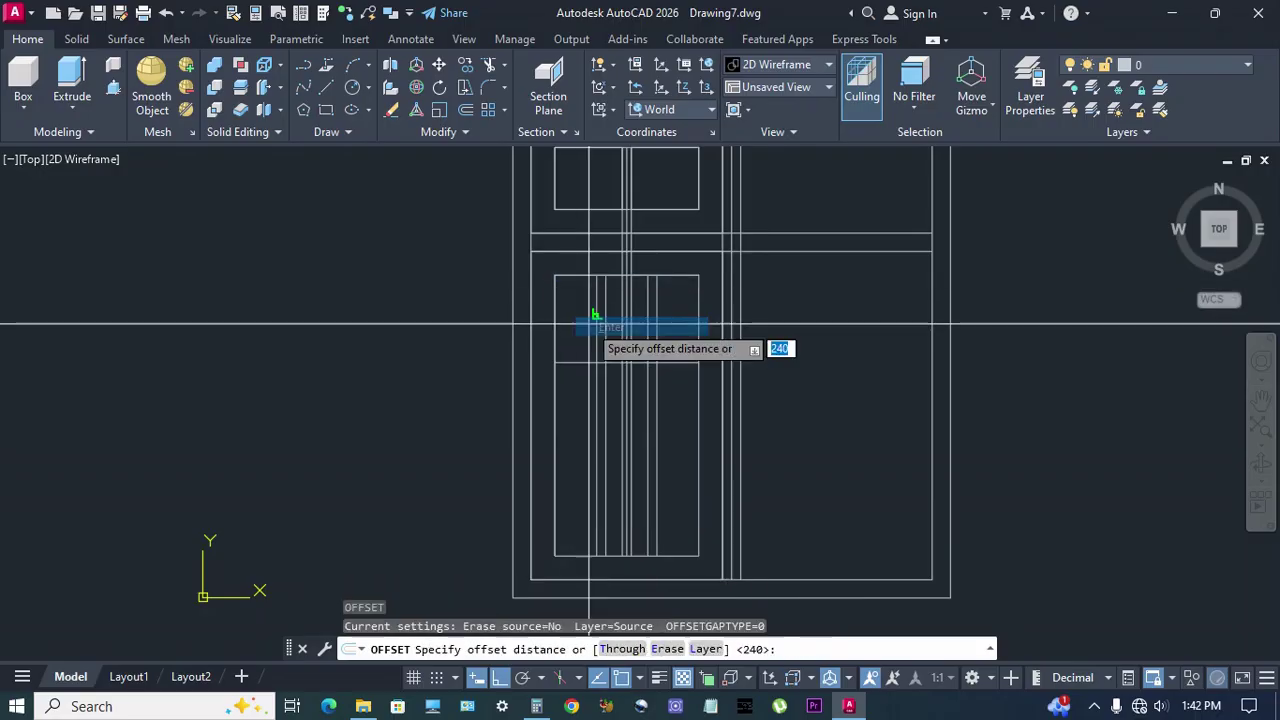
key(Return)
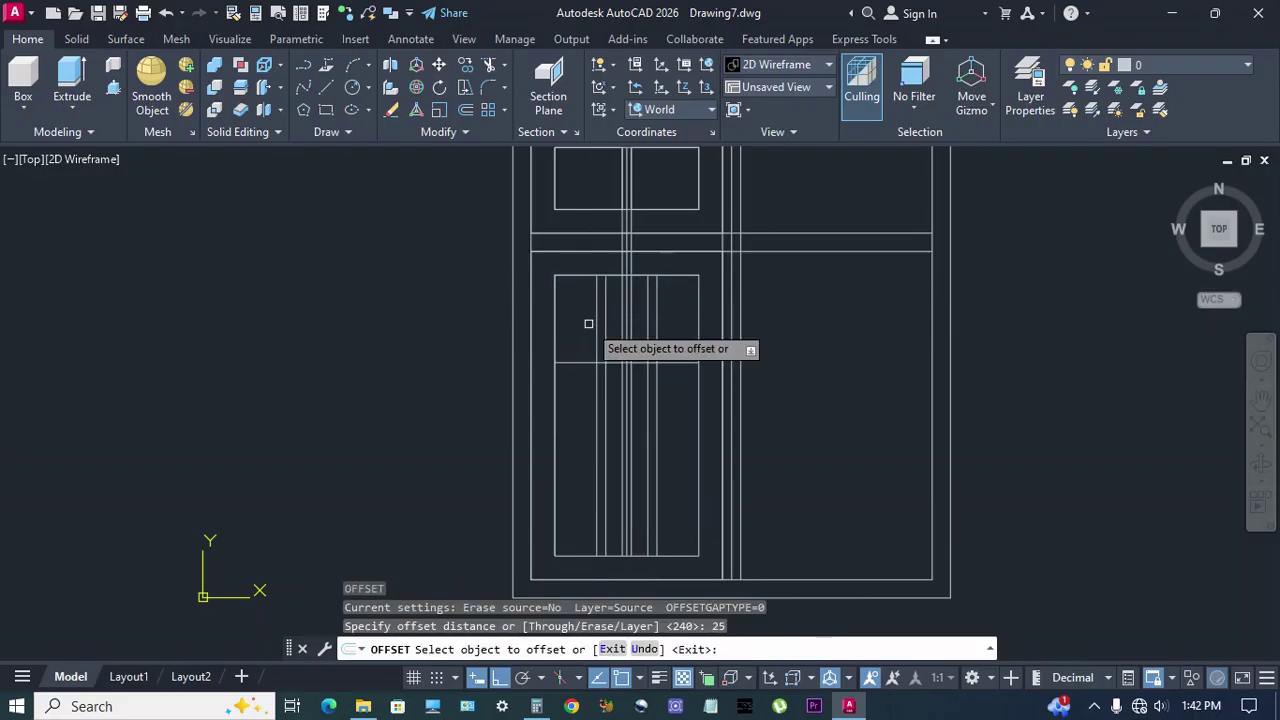
click(583, 362)
click(575, 418)
key(Escape)
Copy the horizontal glazing bar 265 mm downwards, from the pane's upper-left corner to the bar's lower-left end.
text(co)
key(Return)
click(575, 345)
click(610, 380)
key(Return)
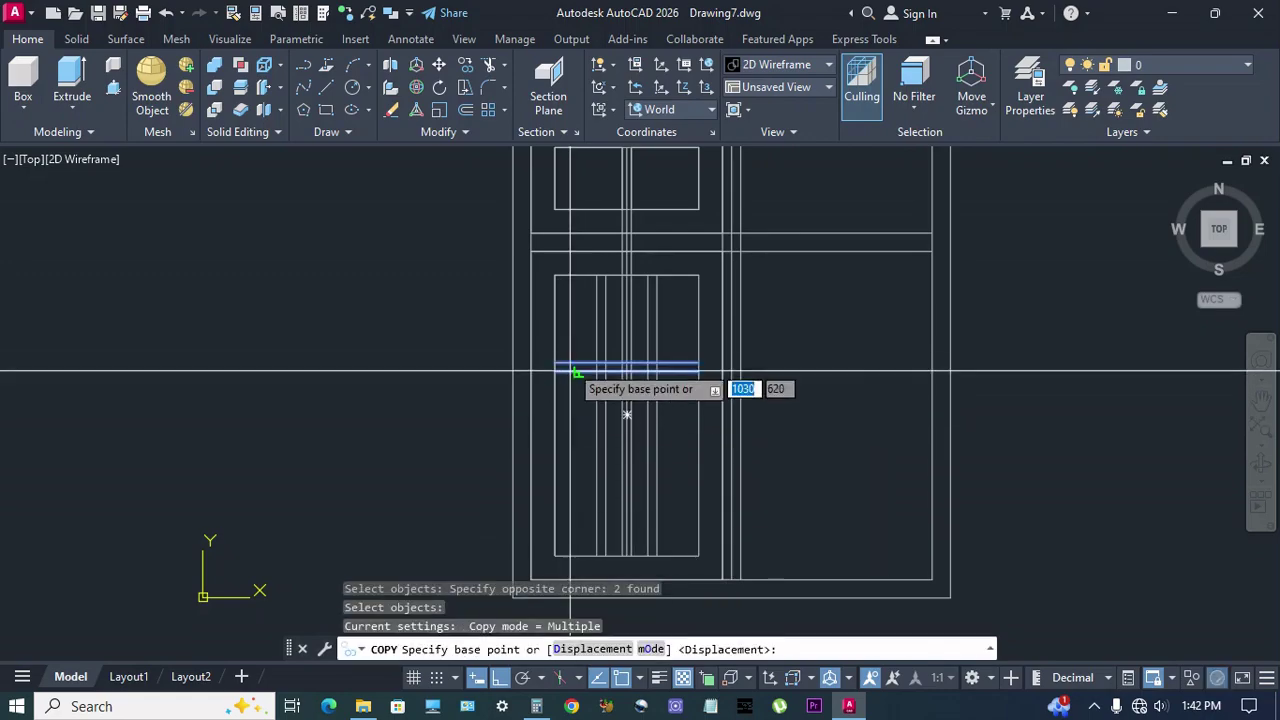
click(555, 275)
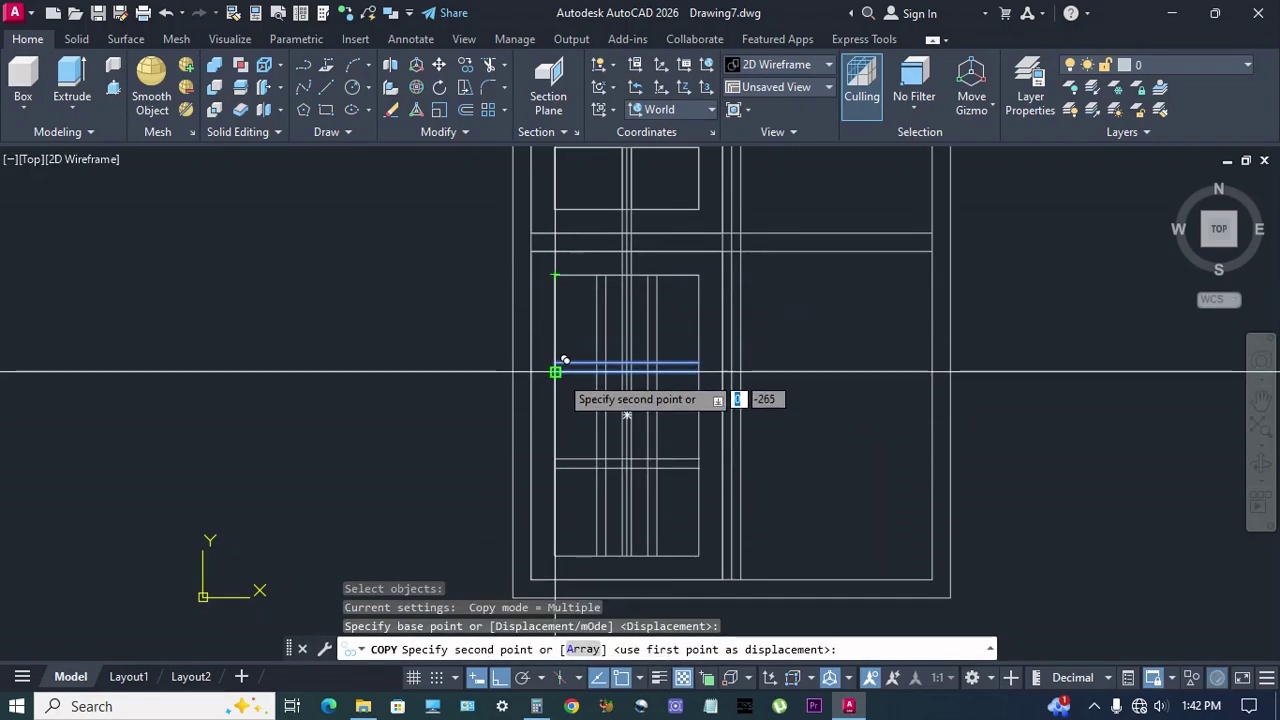
click(555, 372)
key(Escape)
Draw a circle centred where the pane's centreline meets the upper bar's top edge, reaching the vertical bars' inner edges.
middle_drag(690, 442, 668, 438)
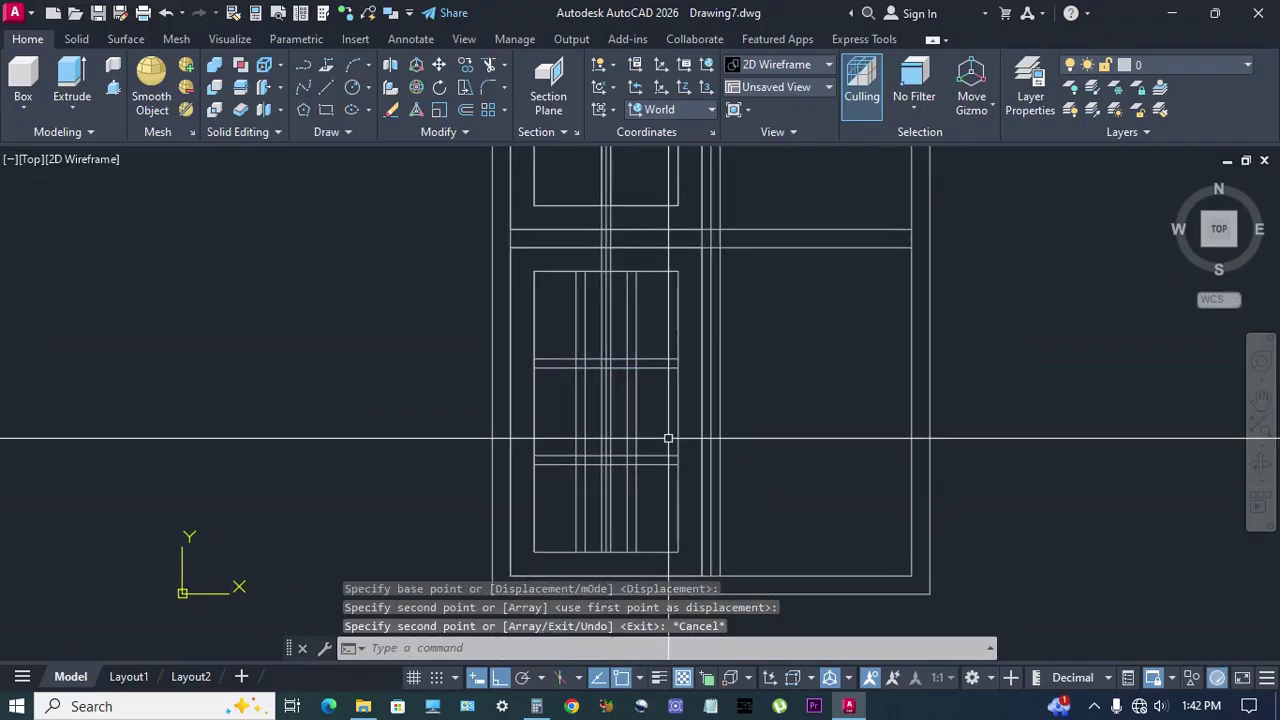
text(c)
key(Return)
scroll(630, 420, up, 5)
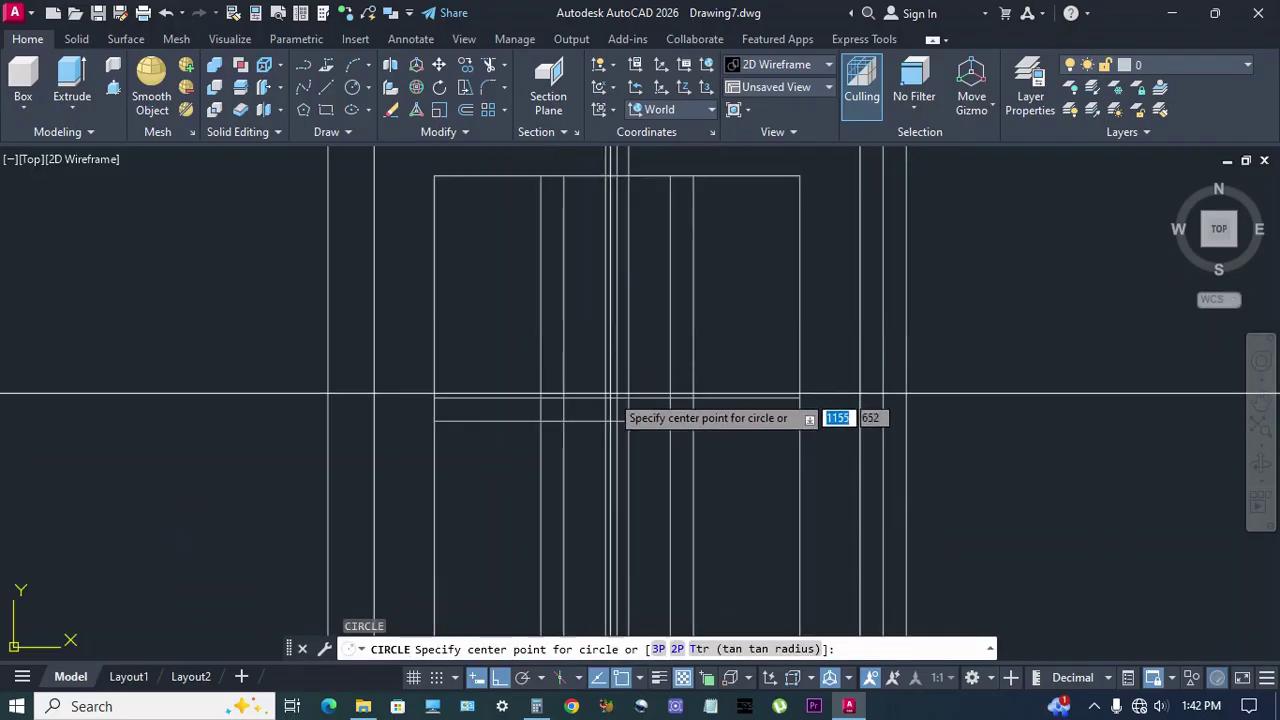
click(617, 397)
click(573, 425)
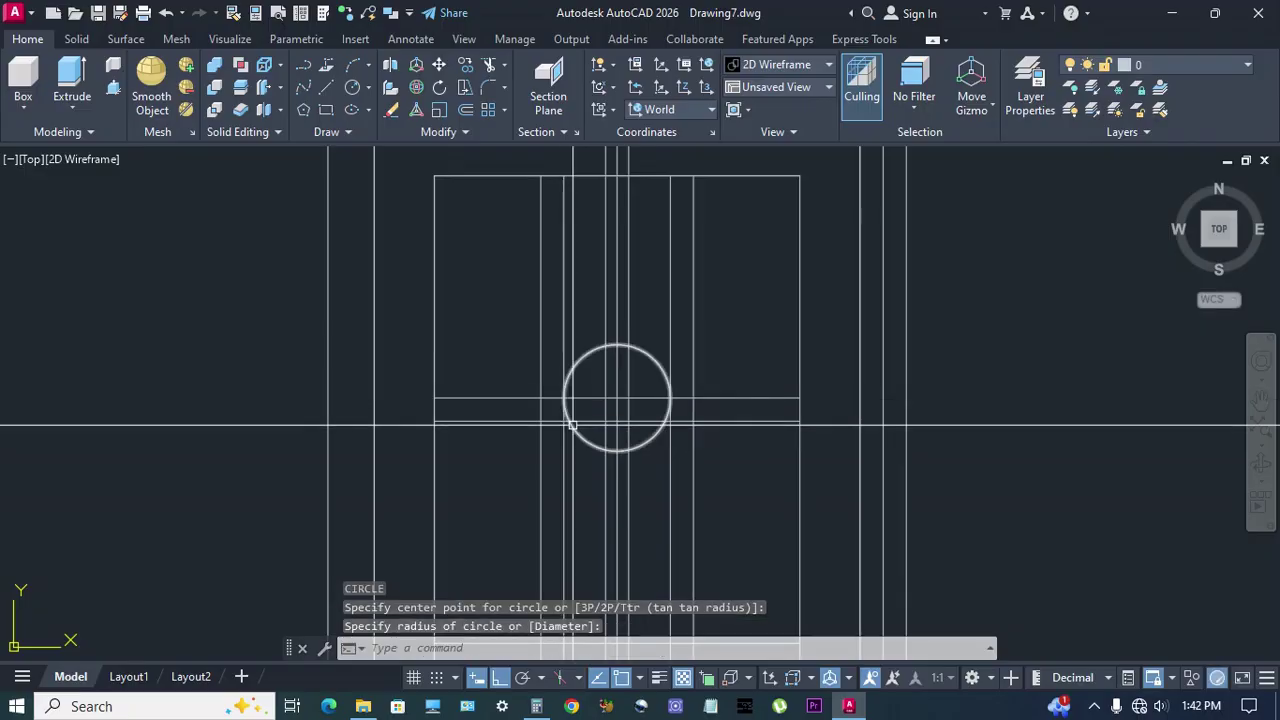
Offset the circle 25 mm outwards.
text(o)
key(Return)
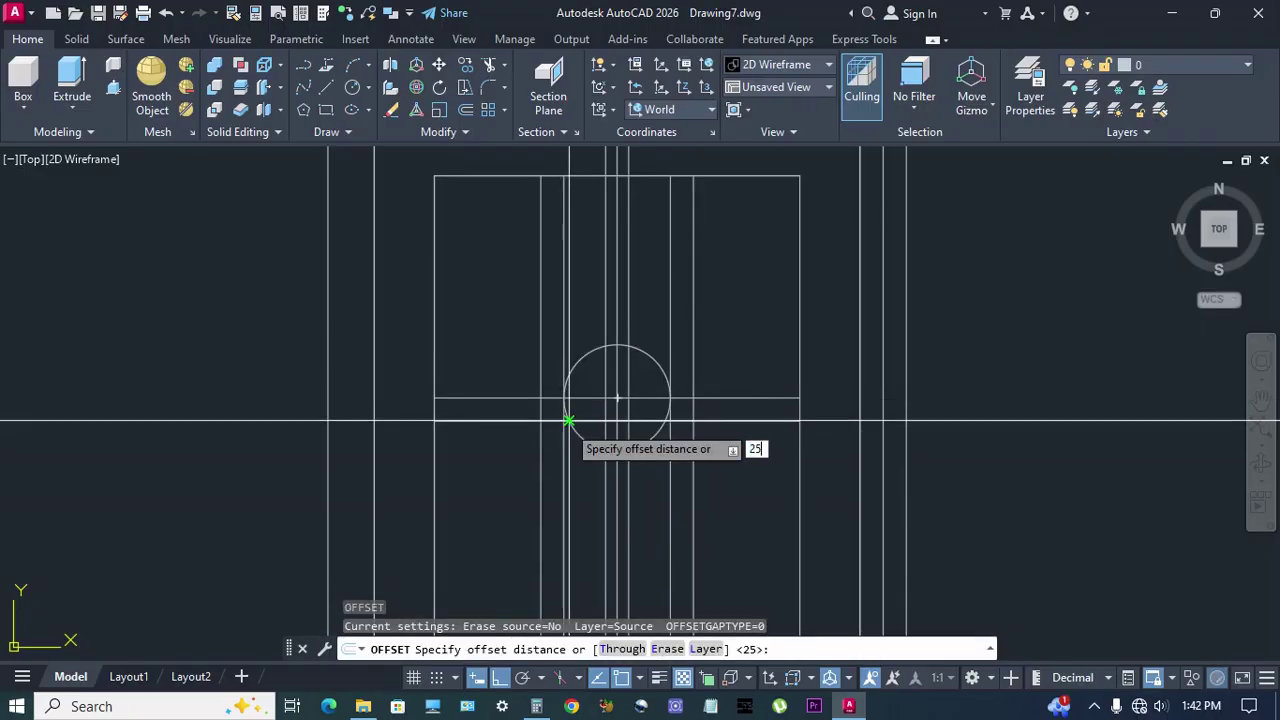
text(25)
key(Return)
click(652, 361)
click(709, 343)
key(Escape)
Trim the circles' lower halves and the vertical bars' upper ends at the upper horizontal bar's top edge.
text(tr)
key(Return)
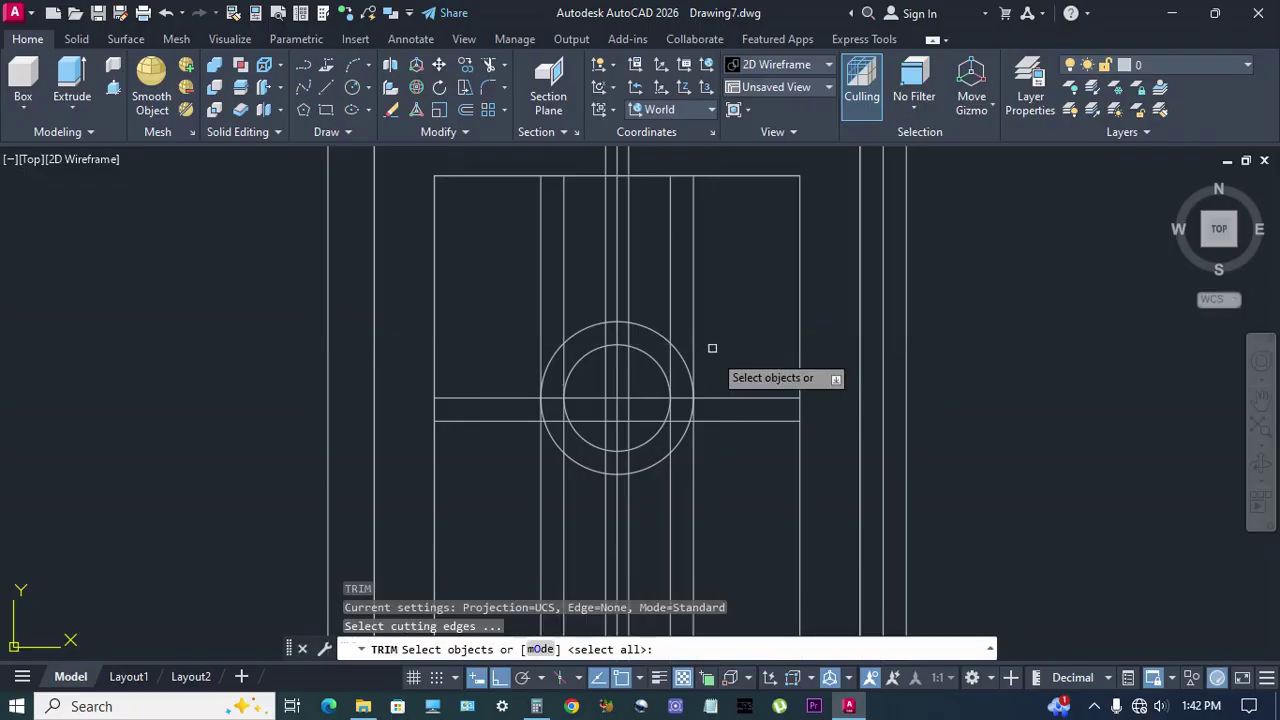
click(737, 399)
key(Return)
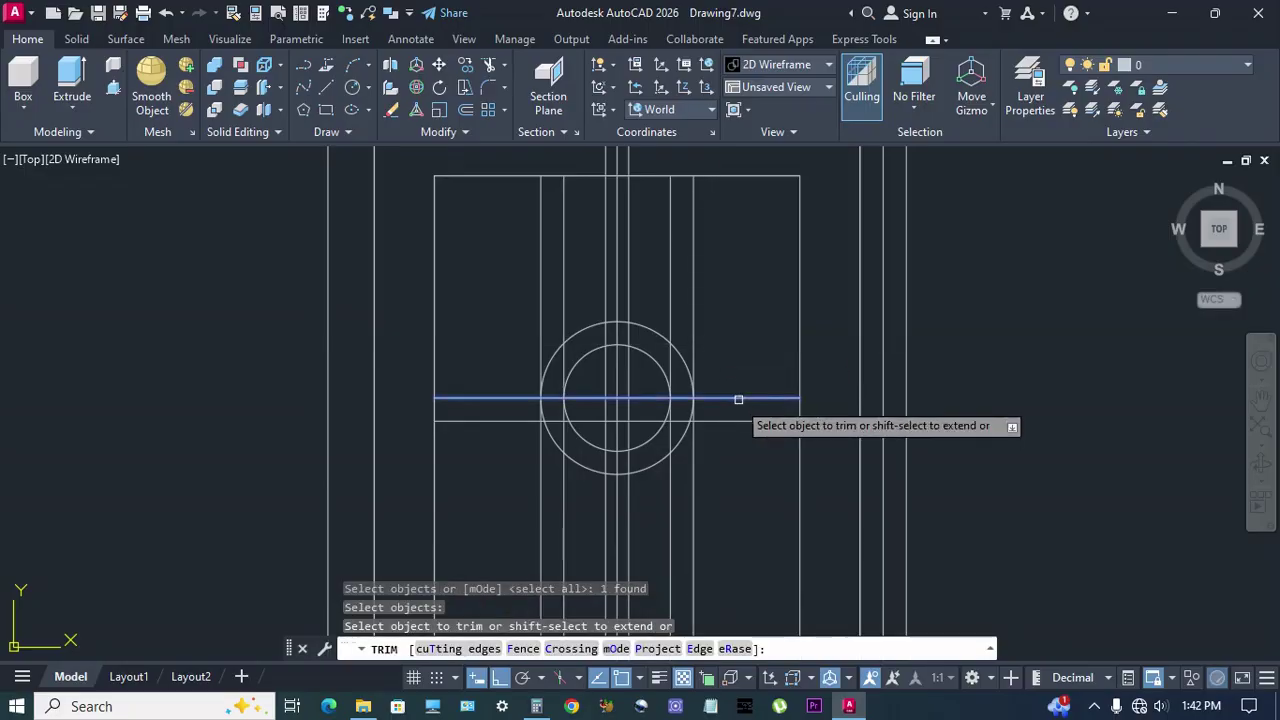
click(681, 443)
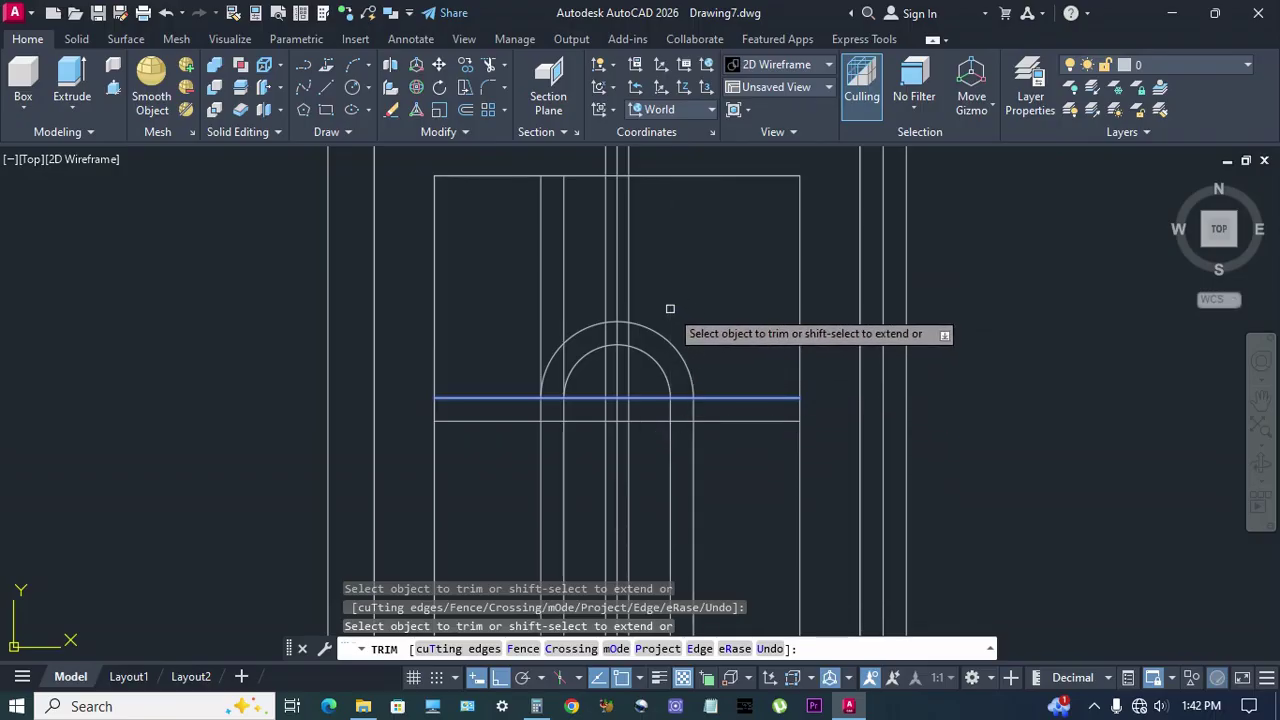
click(583, 268)
click(505, 281)
right_click(510, 283)
click(529, 299)
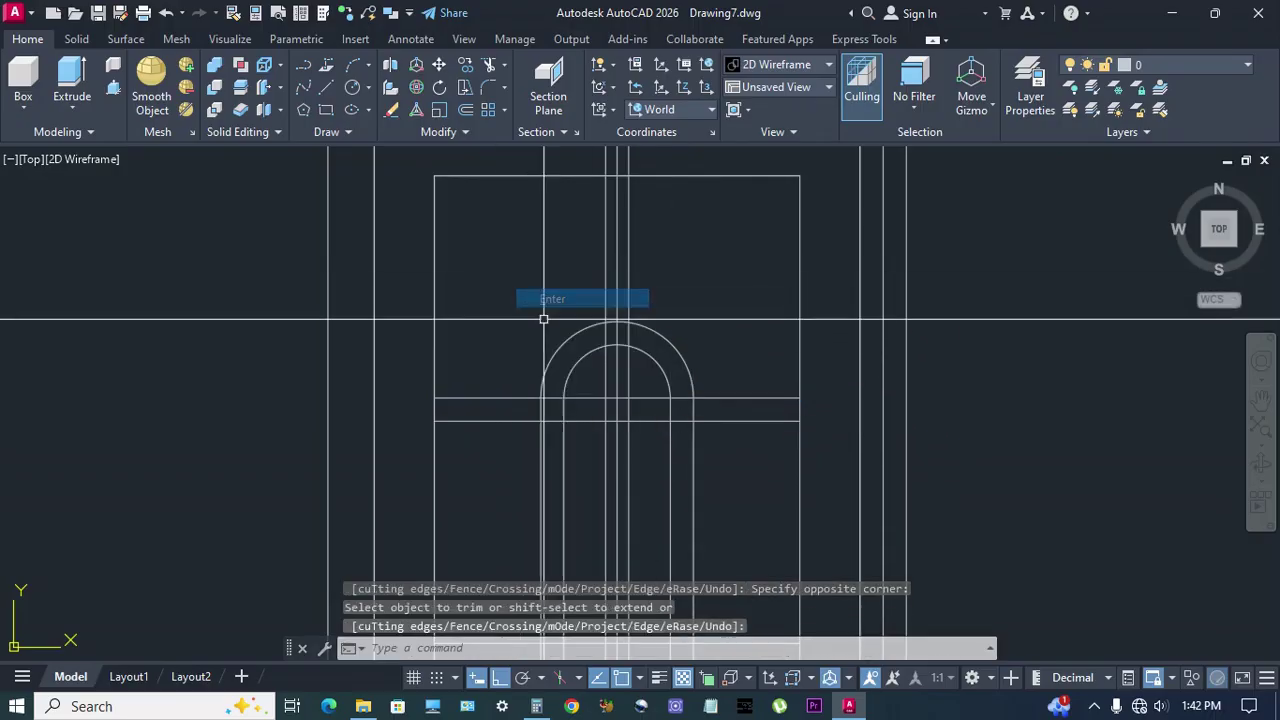
Mirror the two arcs downwards about the horizontal axis through the pane's mid-height, keeping the originals.
key(Return)
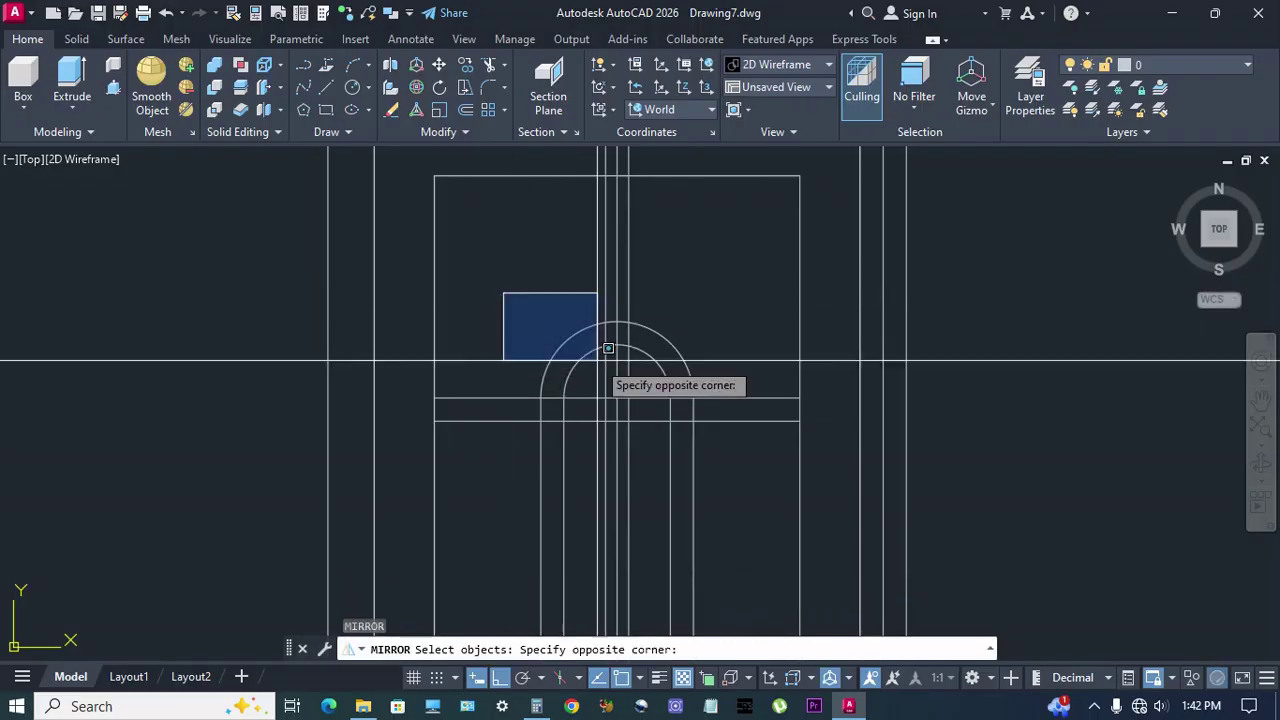
click(714, 431)
scroll(716, 420, down, 2)
key(Return)
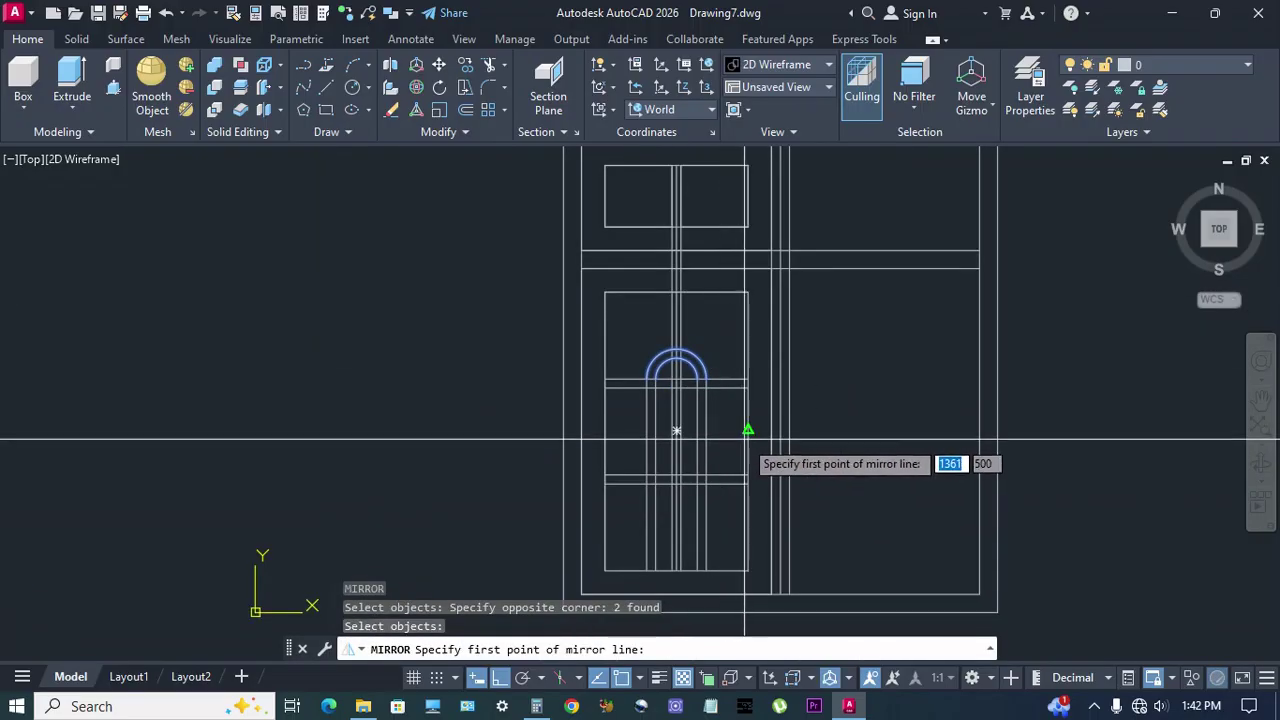
click(748, 430)
click(833, 443)
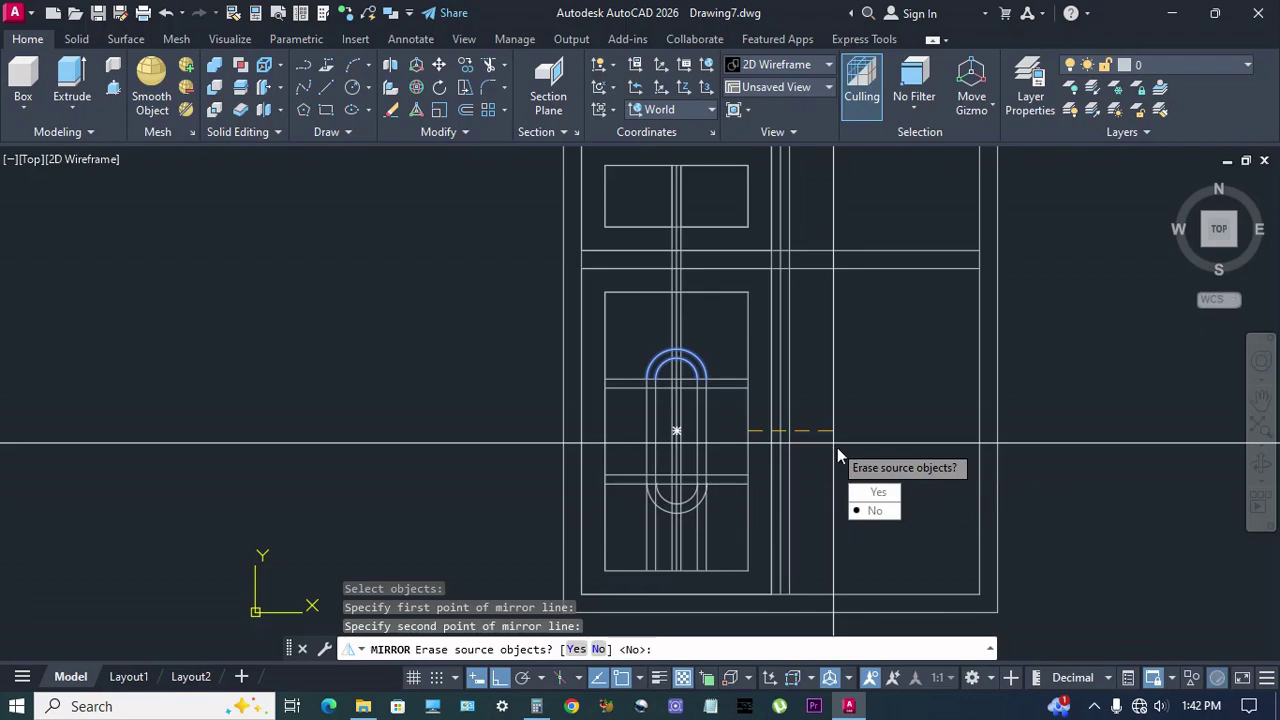
key(Return)
Trim off both vertical glazing bars below the lower horizontal bar's bottom edge.
text(tr)
key(Return)
scroll(752, 455, up, 2)
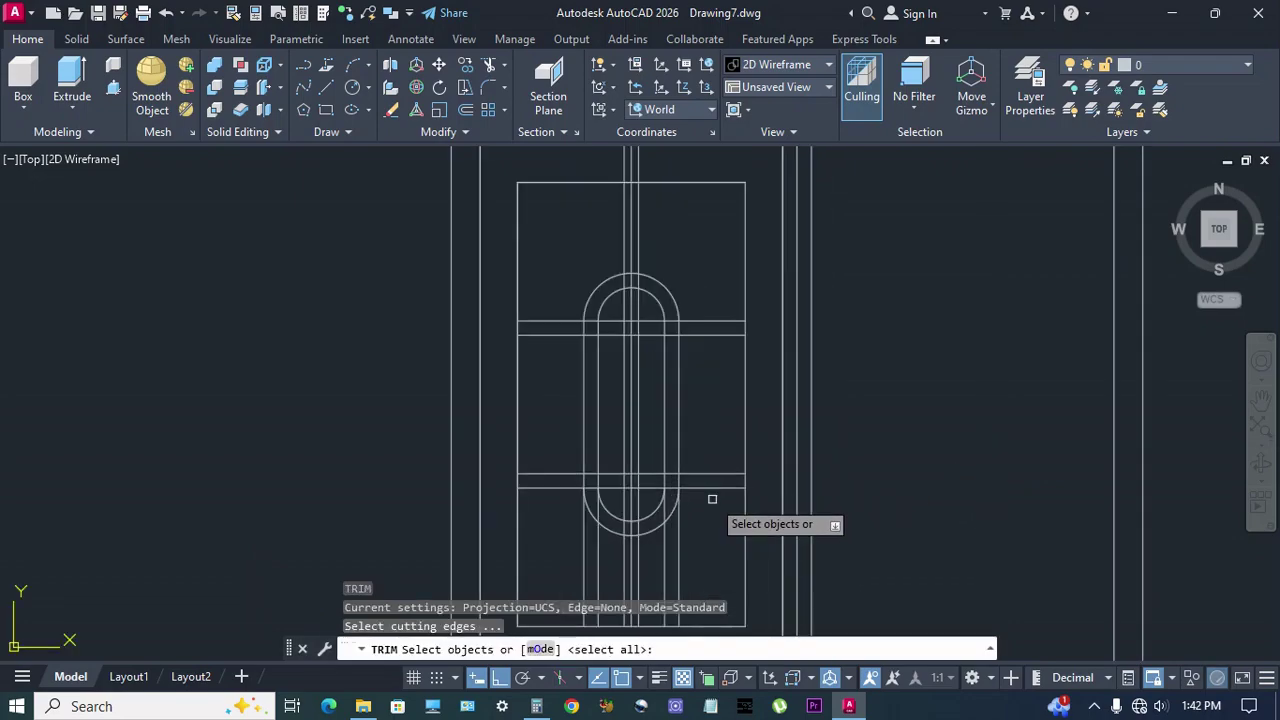
middle_drag(712, 499, 766, 422)
click(770, 412)
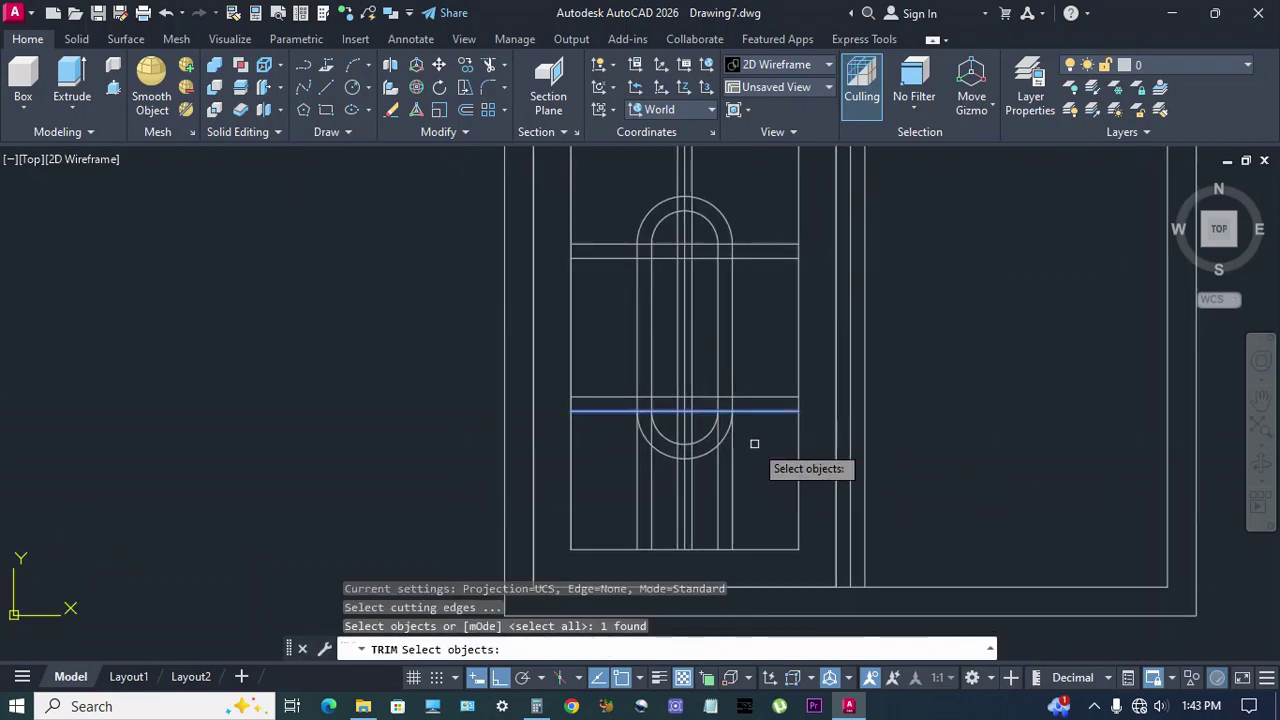
key(Return)
click(735, 474)
click(714, 487)
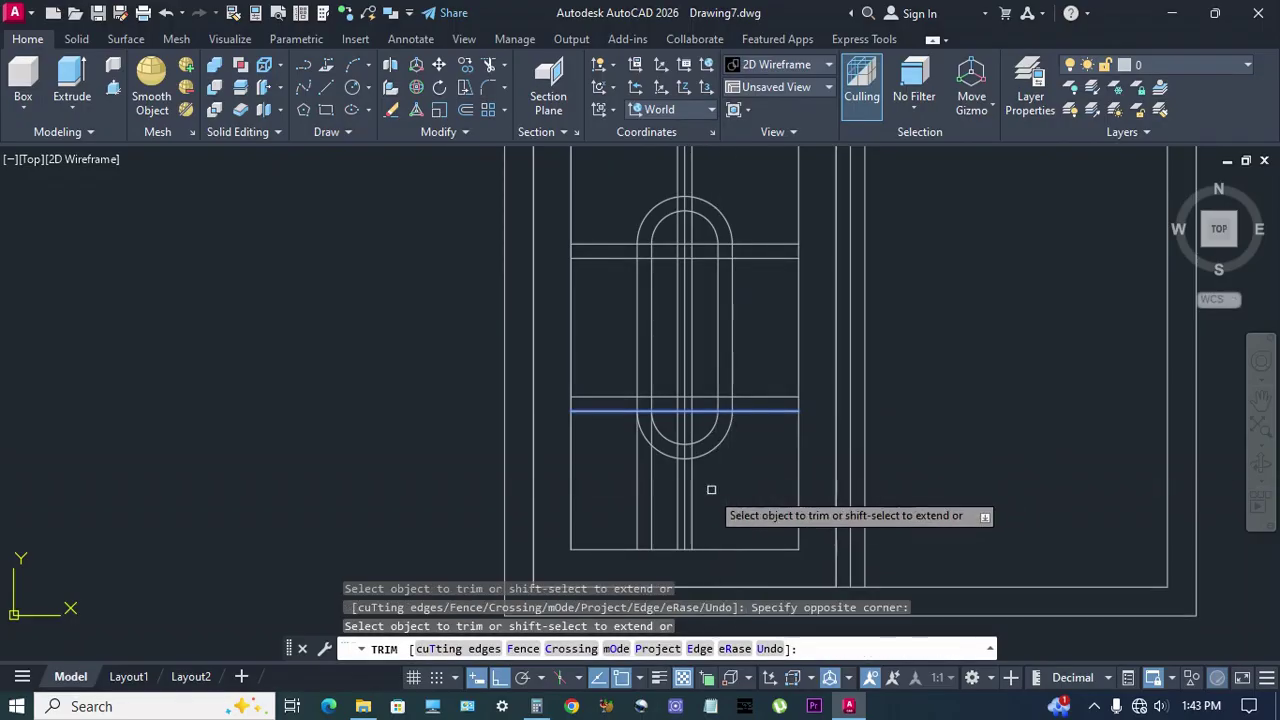
click(655, 497)
click(643, 487)
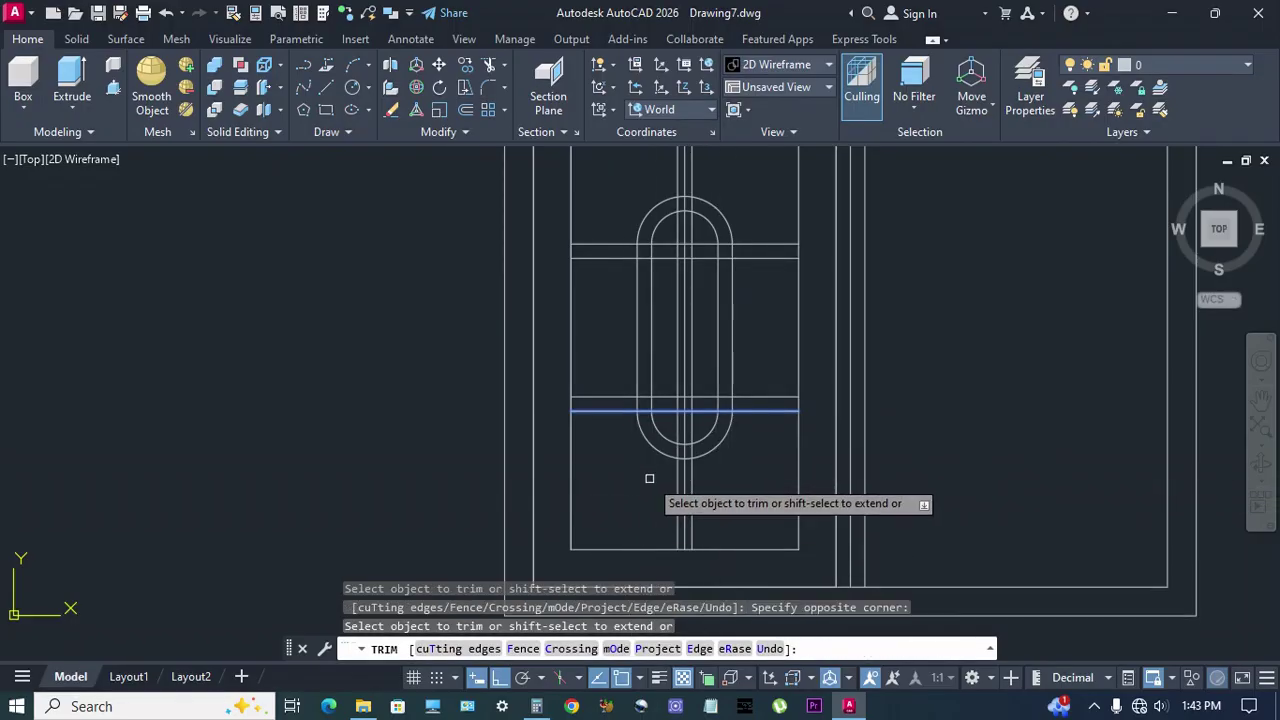
key(Escape)
Delete the extra vertical line lying over the lower-left pane's left edge.
scroll(608, 480, down, 4)
click(574, 418)
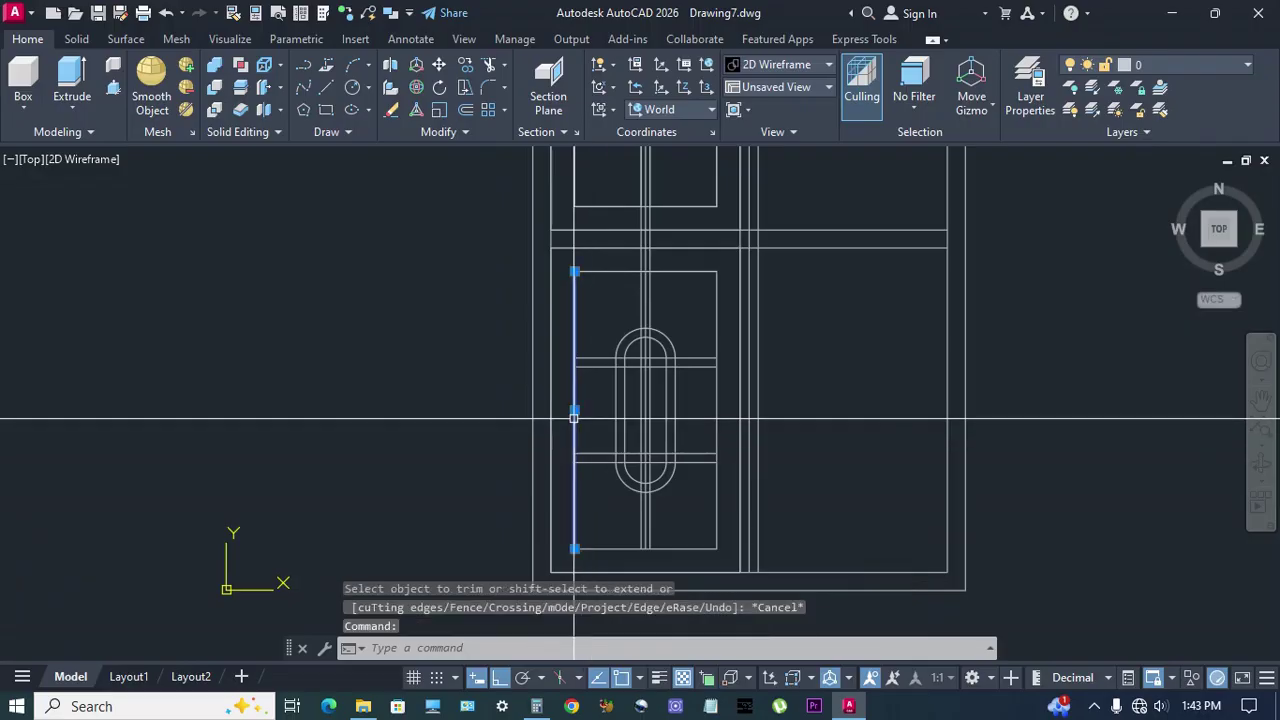
key(Delete)
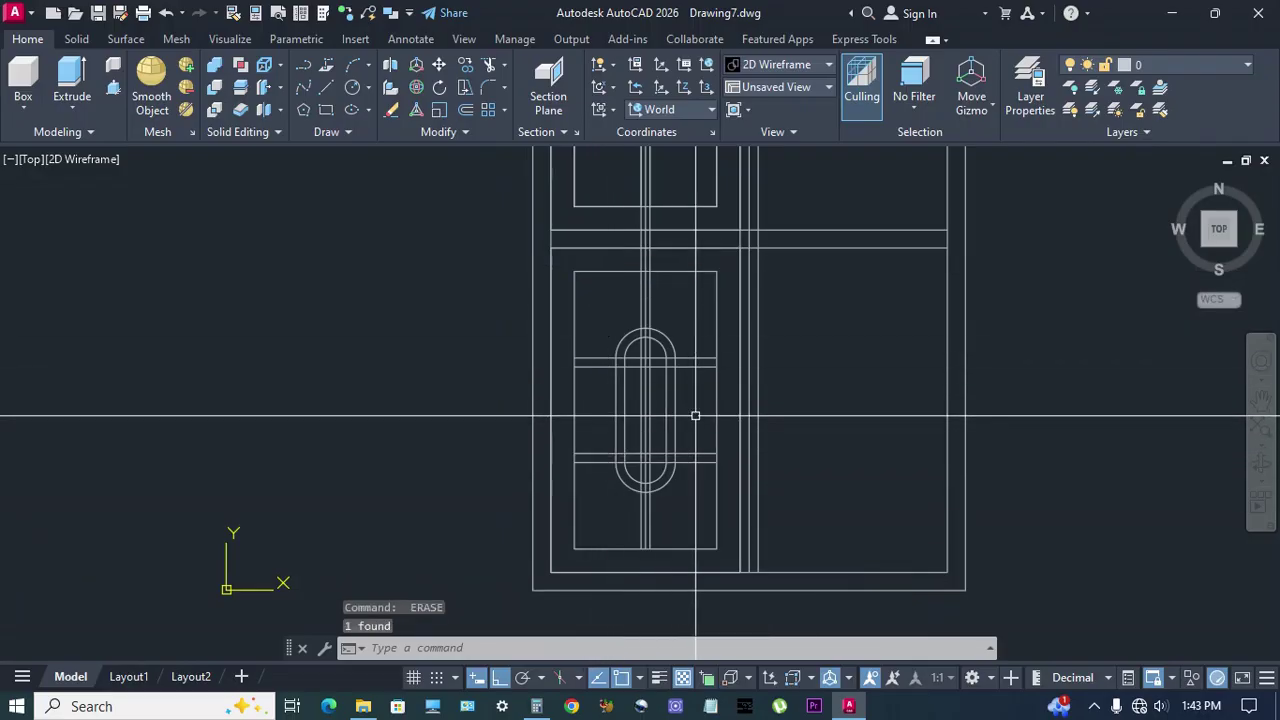
Trim the vertical bar lines above the lower-left pane, using the pane outline and the oval's outer outline as cutting edges.
text(tr)
key(Return)
click(673, 392)
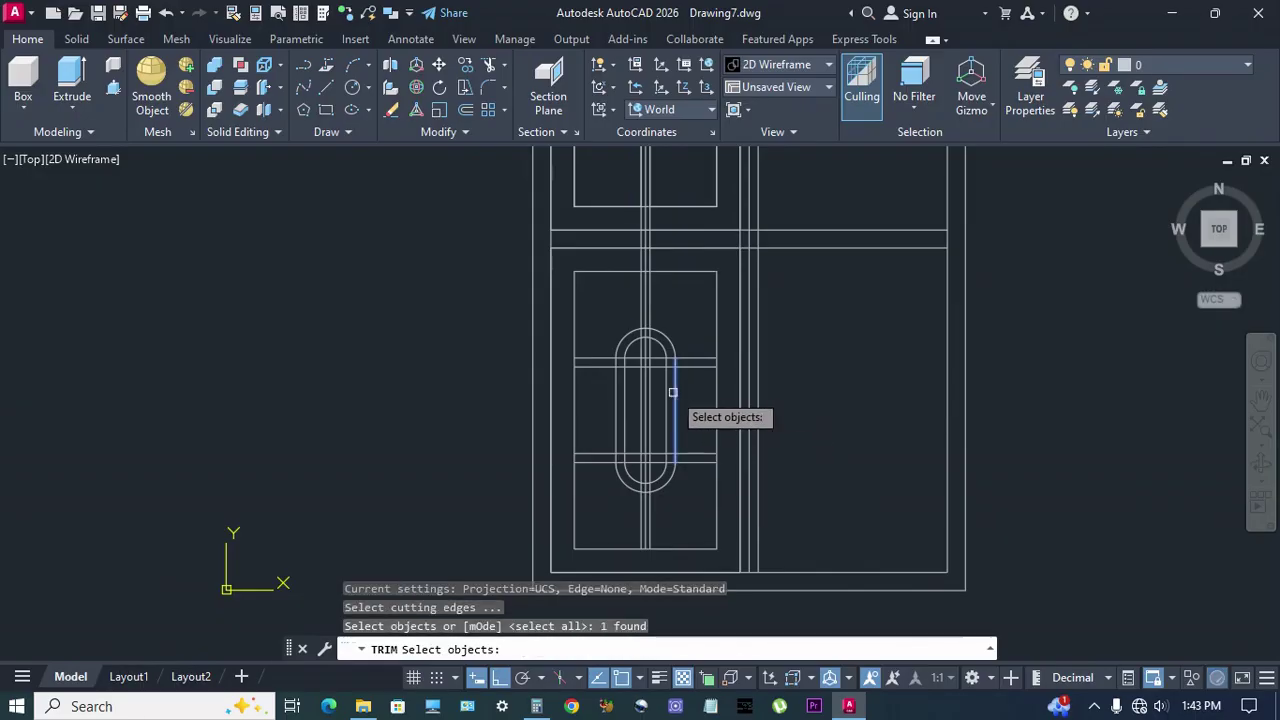
click(616, 420)
scroll(700, 423, up, 2)
middle_drag(700, 423, 700, 474)
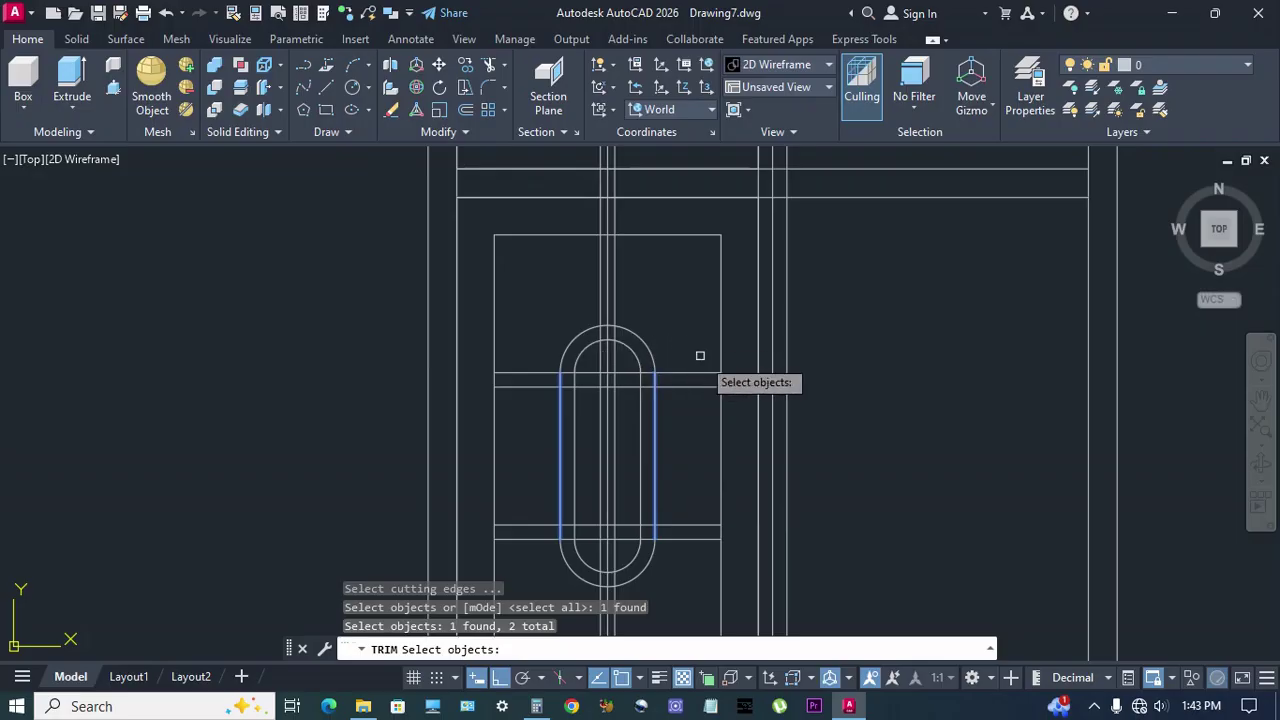
middle_drag(642, 558, 646, 503)
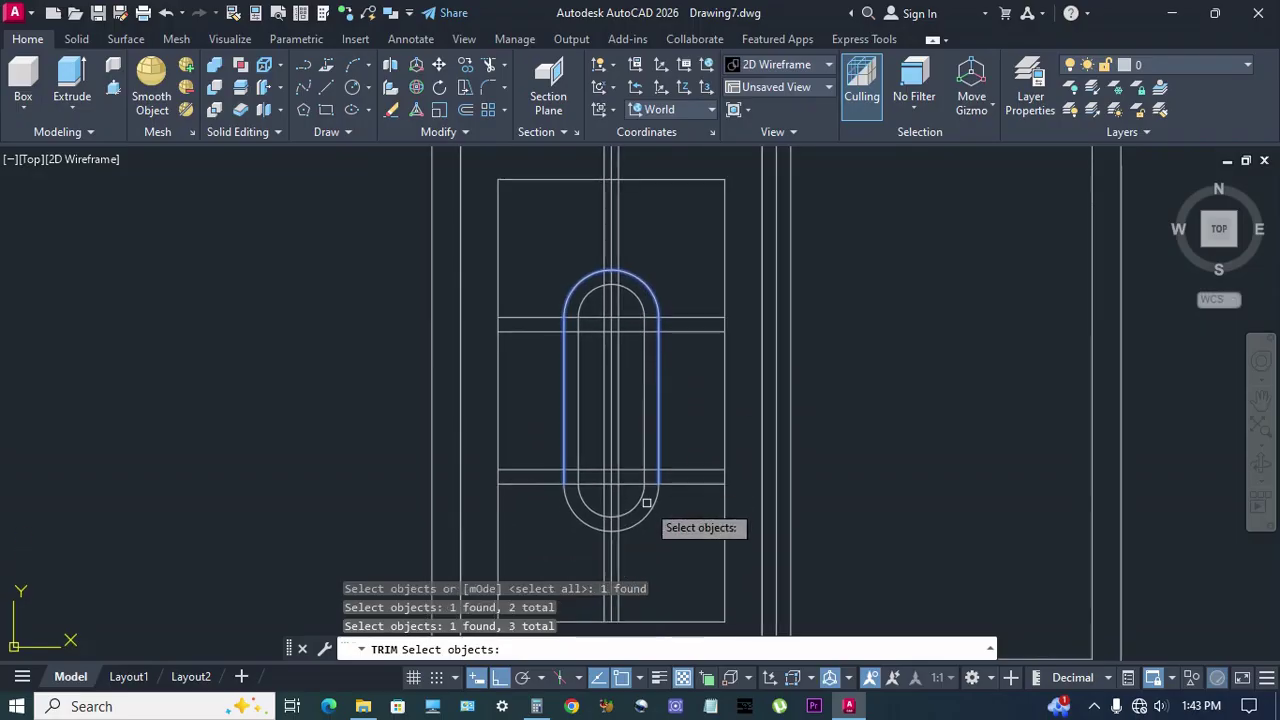
scroll(644, 452, down, 2)
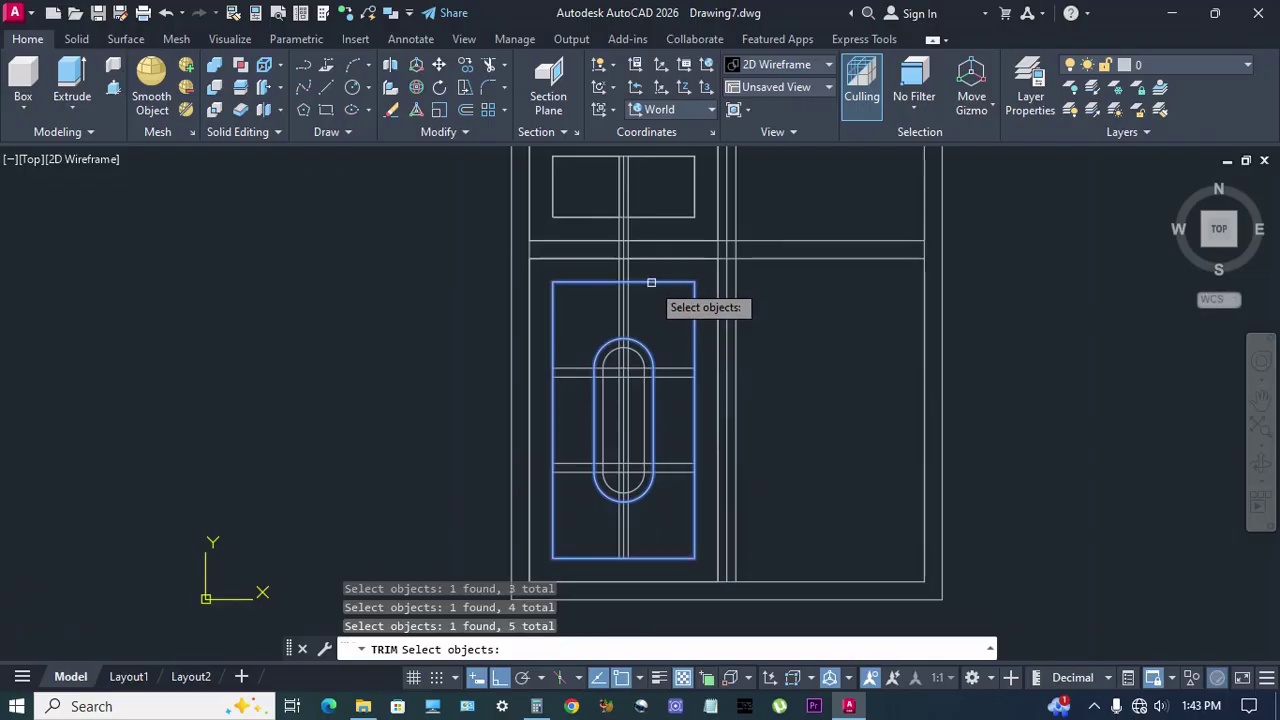
key(Return)
scroll(637, 268, up, 3)
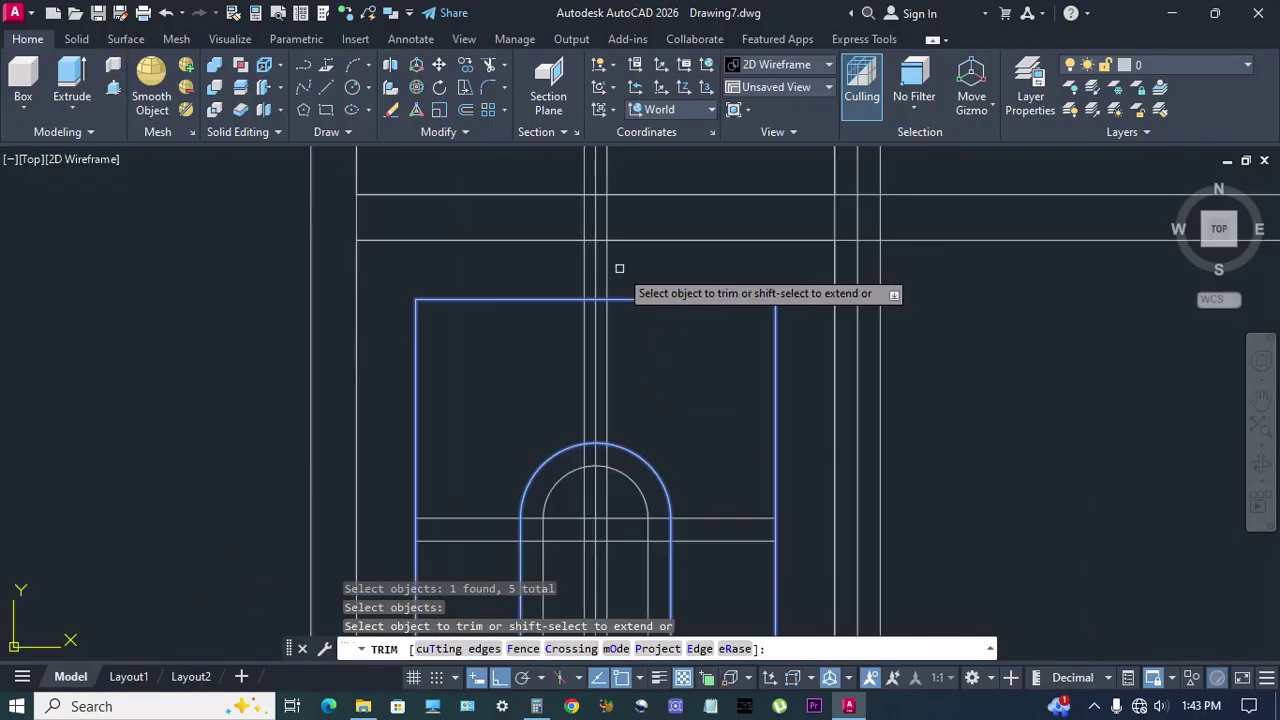
click(617, 266)
click(600, 272)
click(586, 274)
click(643, 266)
Trim away the vertical and horizontal glazing bar lines running inside the oval.
scroll(643, 266, down, 3)
scroll(623, 371, up, 3)
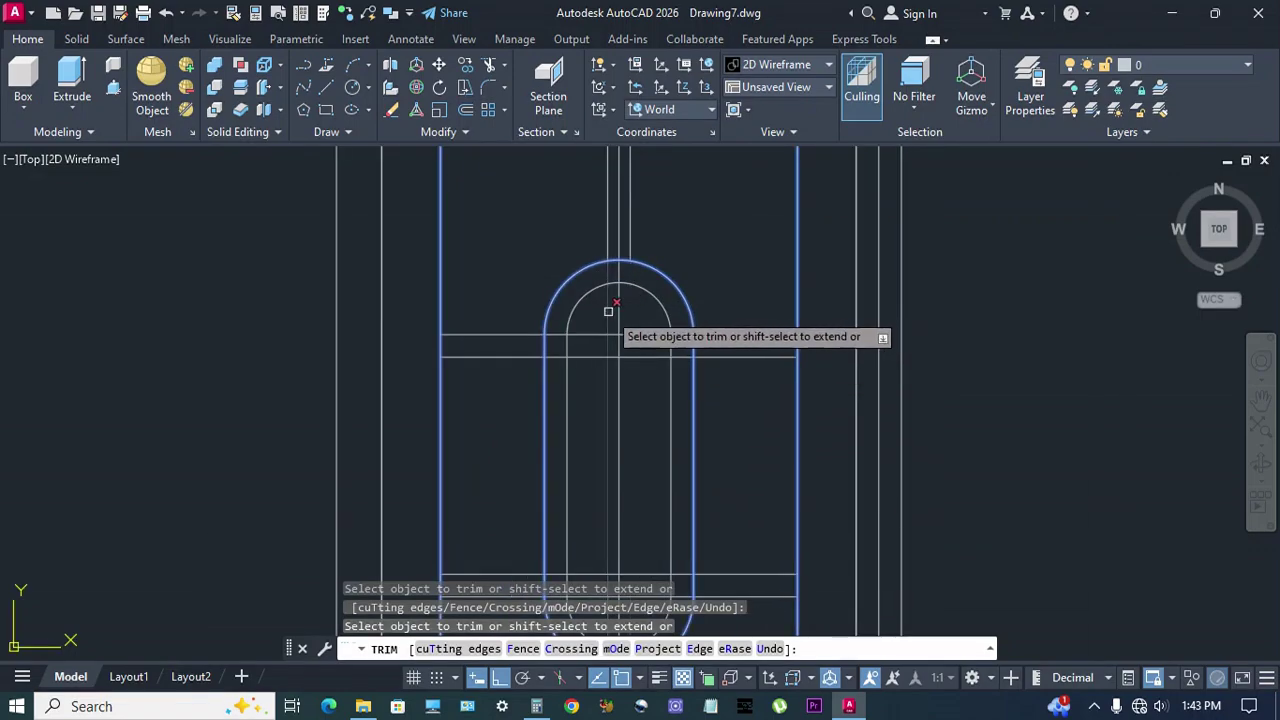
scroll(602, 339, down, 2)
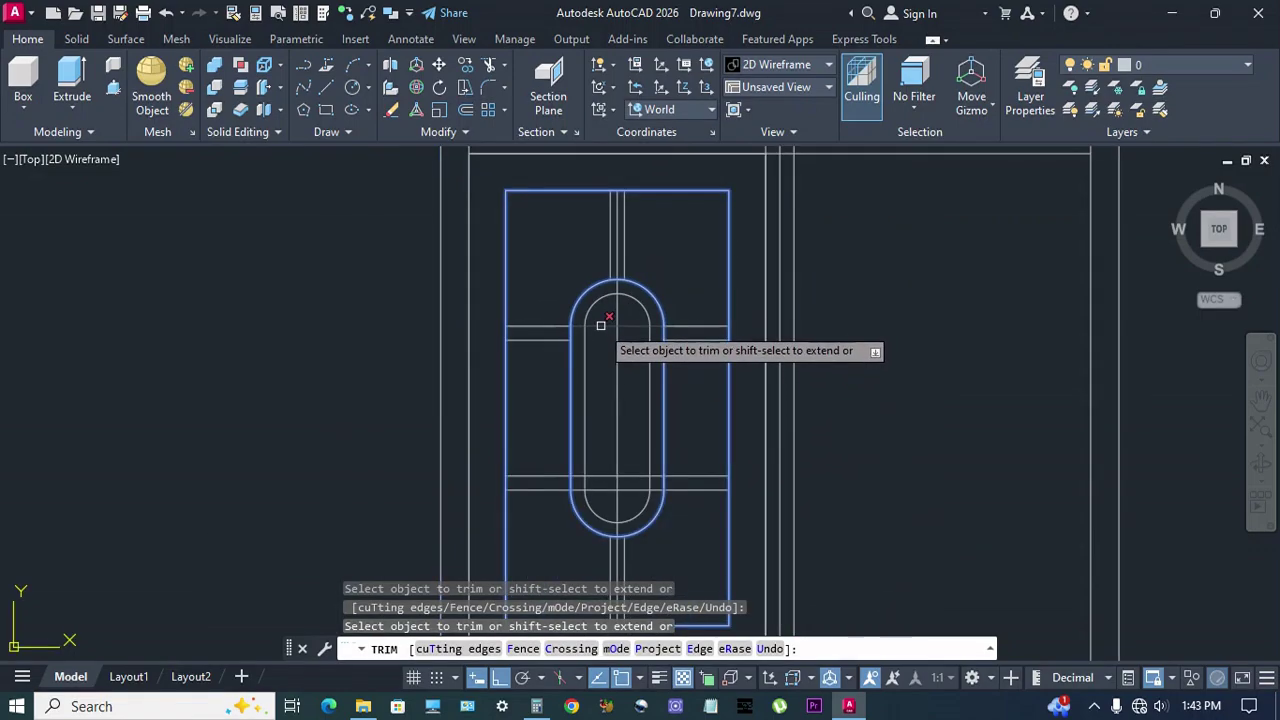
scroll(634, 360, down, 1)
scroll(631, 392, up, 1)
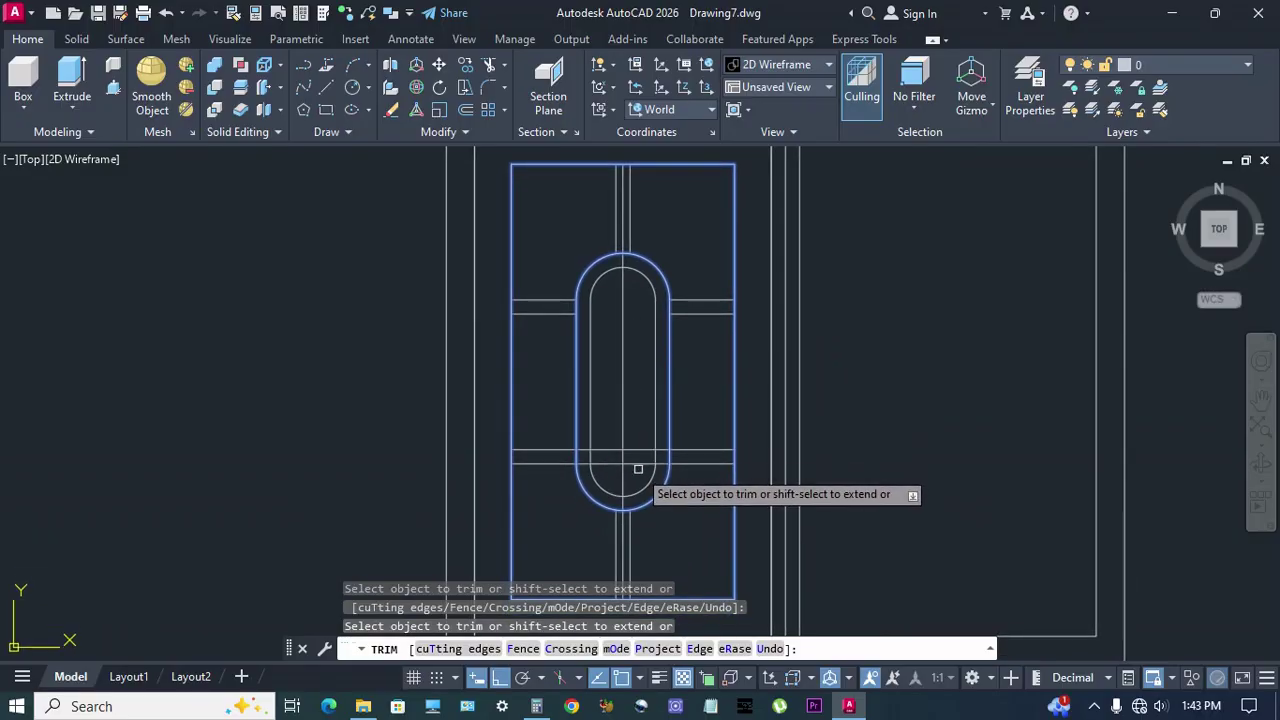
click(638, 468)
click(622, 449)
scroll(660, 402, down, 2)
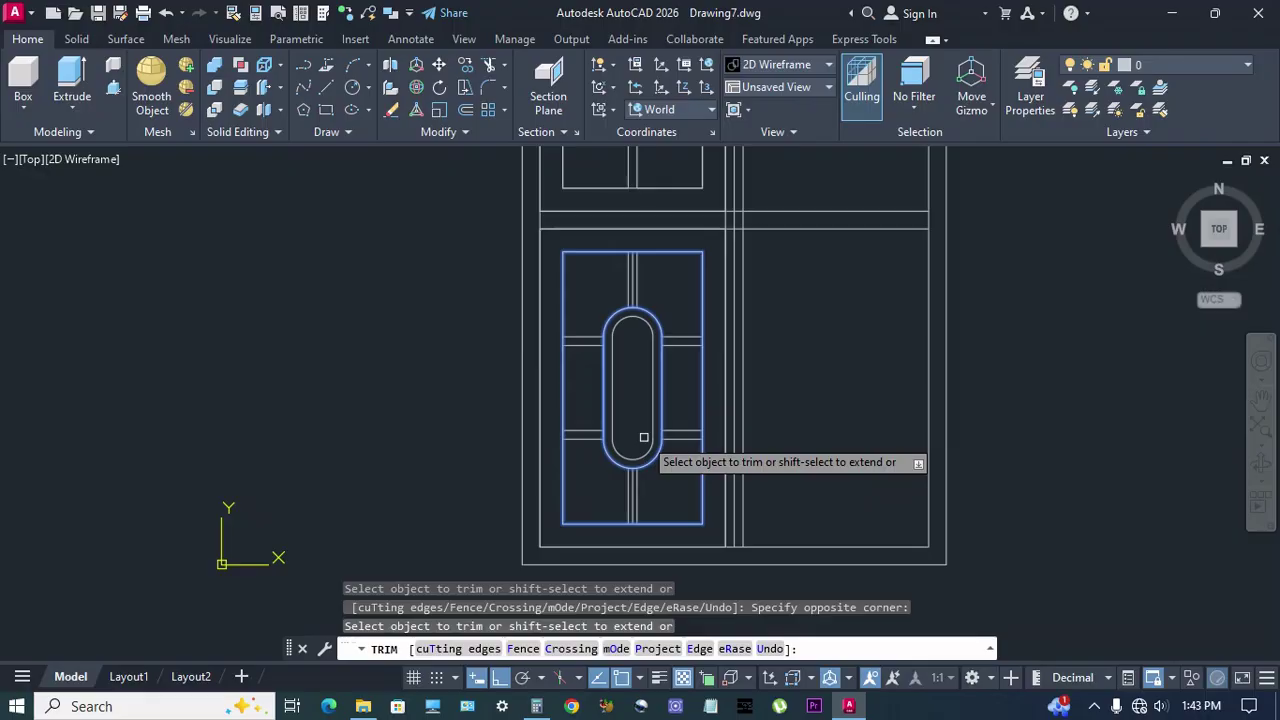
key(Escape)
Delete the two centre line pieces of the vertical glazing bar above and below the oval.
scroll(644, 437, down, 2)
scroll(630, 280, up, 3)
click(636, 245)
scroll(633, 387, up, 1)
scroll(633, 400, up, 2)
click(640, 540)
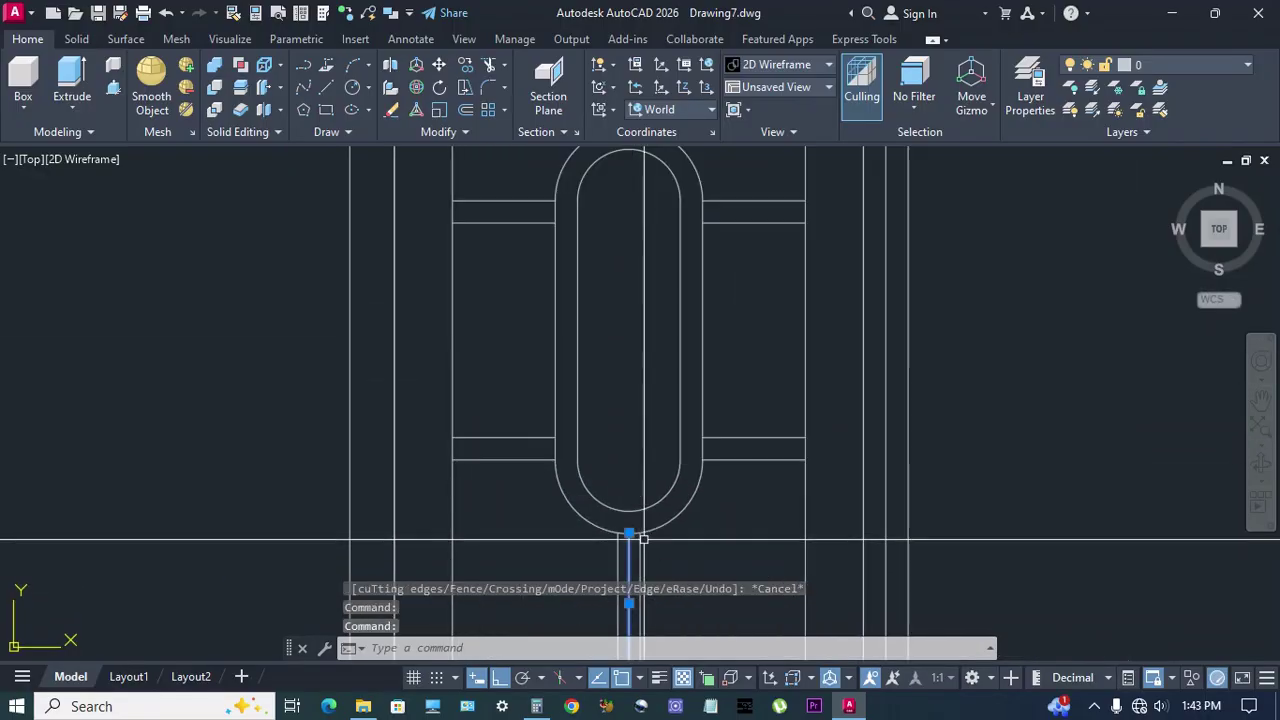
text(E)
key(Return)
Delete the extra vertical line running down the middle of the mullion.
scroll(691, 423, down, 2)
scroll(714, 414, down, 2)
scroll(758, 376, up, 1)
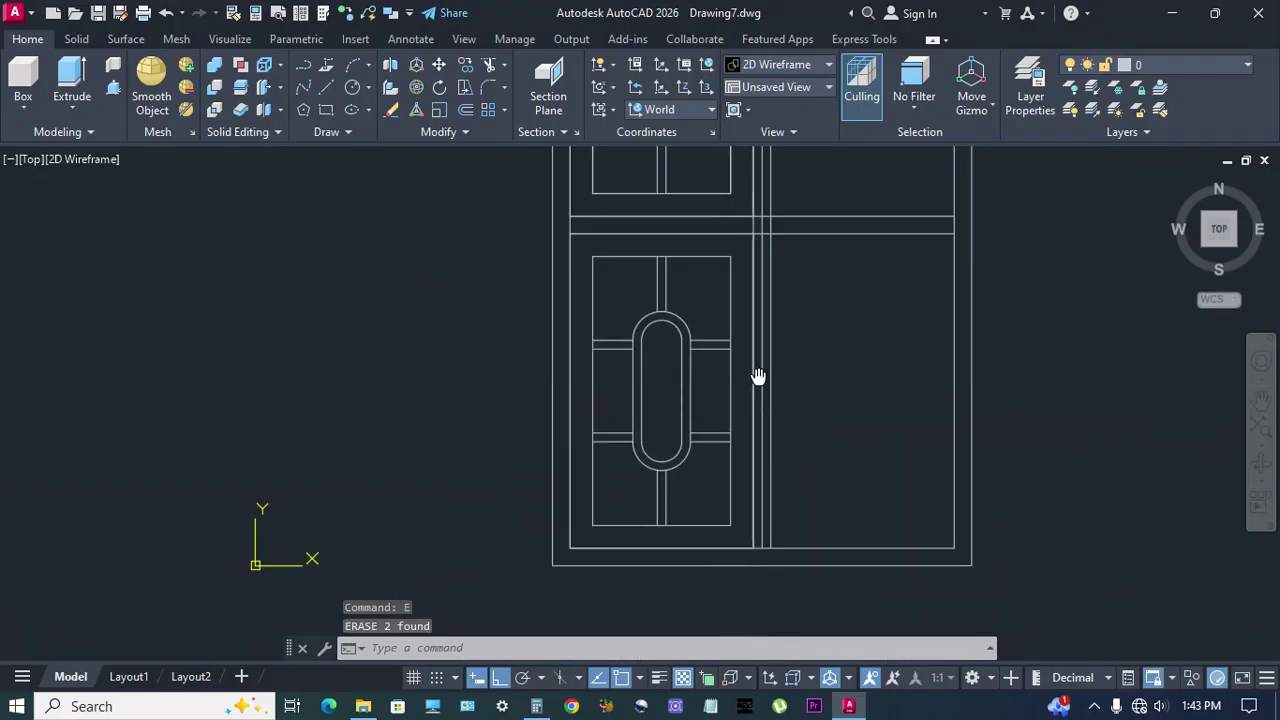
middle_drag(758, 376, 738, 388)
click(744, 387)
text(E)
key(Return)
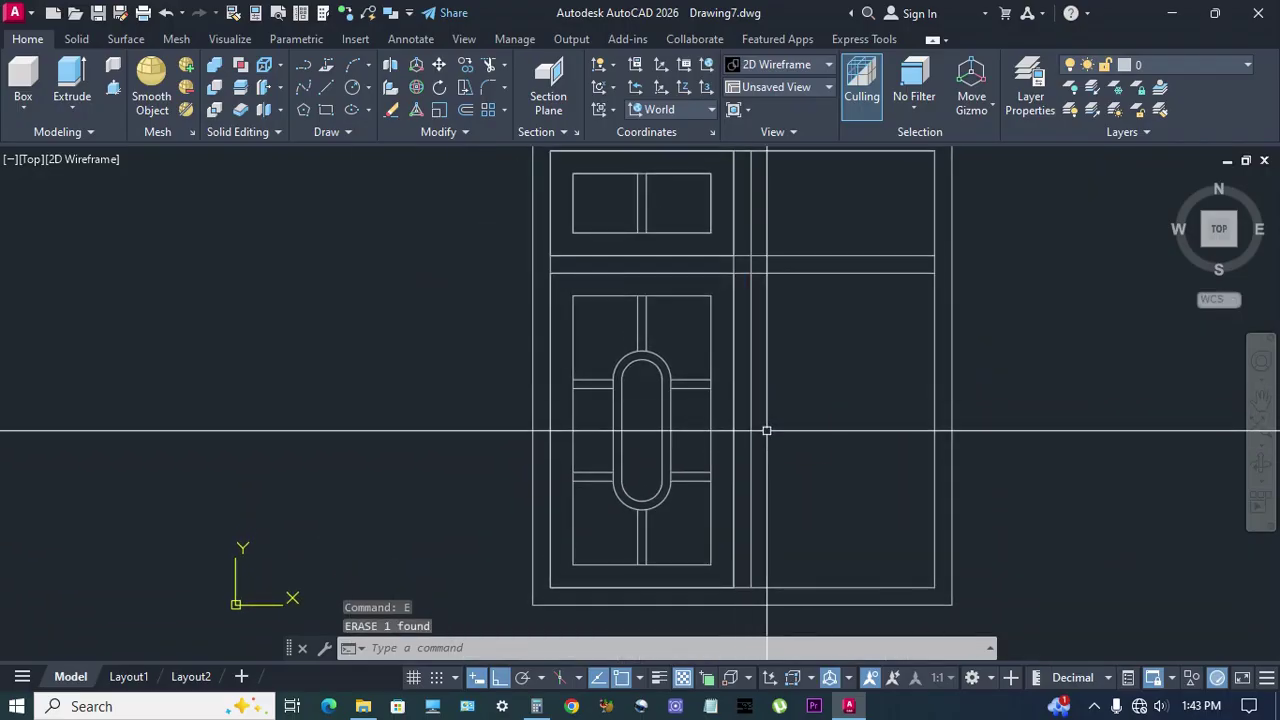
Trim the lower-left pane's outline between the edge lines of the top vertical bar and the upper horizontal bars.
text(tr)
key(Return)
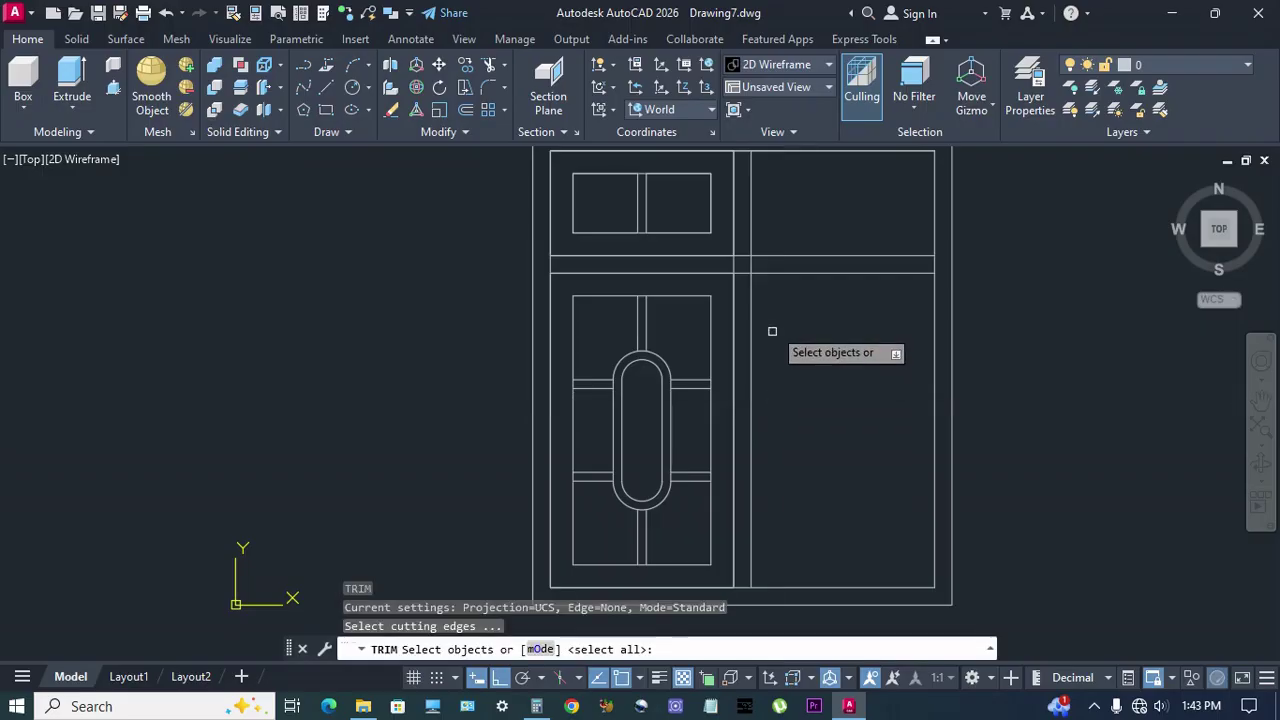
key(Return)
scroll(660, 288, up, 5)
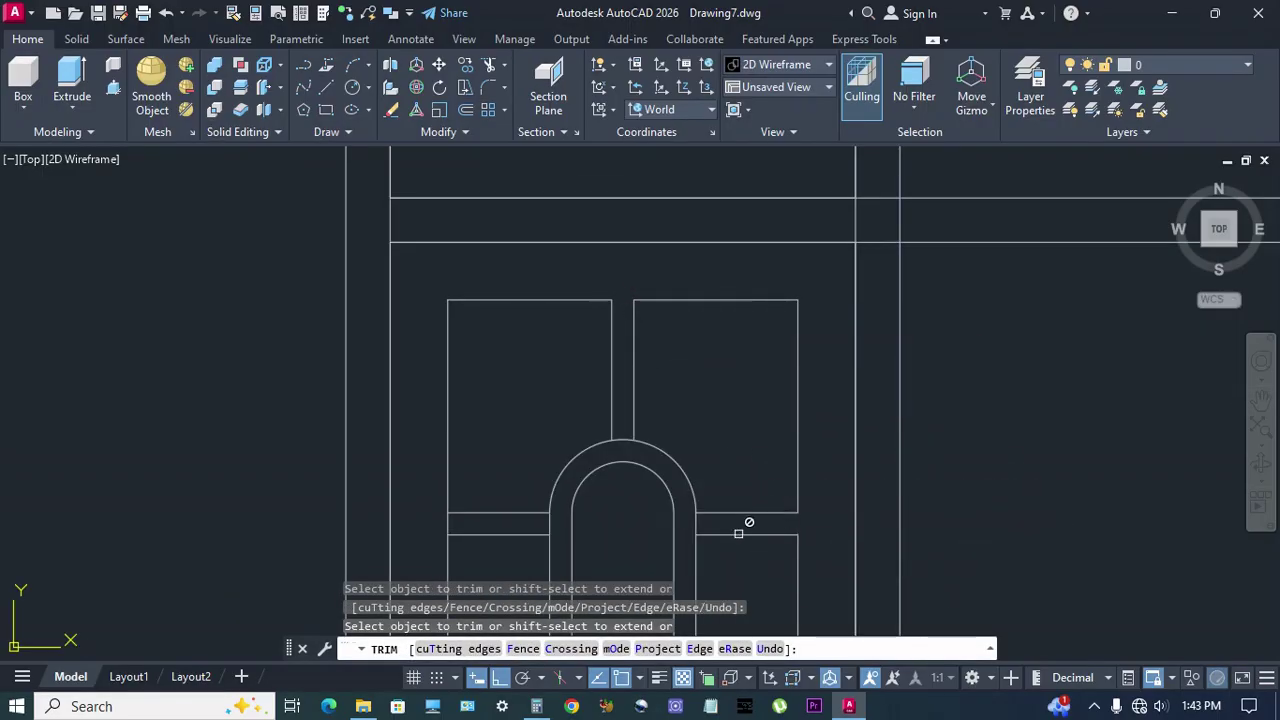
scroll(740, 534, up, 1)
scroll(523, 354, down, 5)
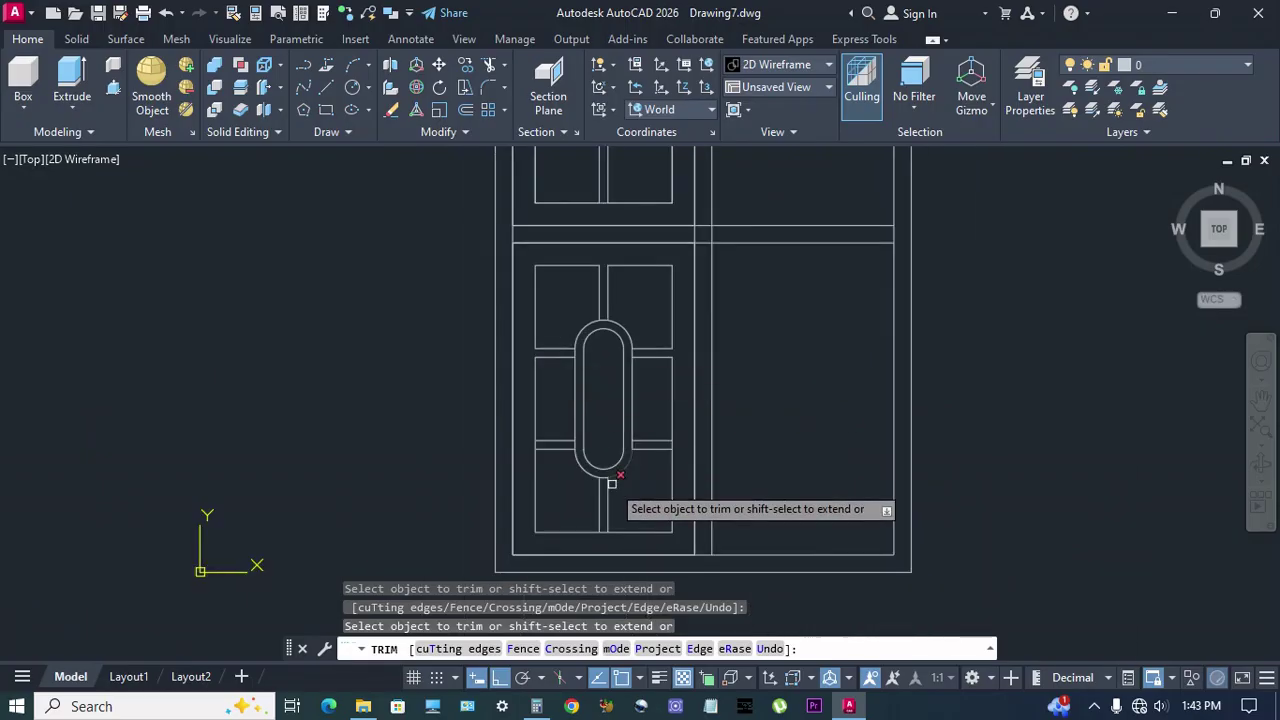
Trim the oval's outer outline where the glazing bars meet it and the pane's bottom edge between the vertical bar lines.
scroll(611, 481, up, 3)
scroll(600, 474, up, 3)
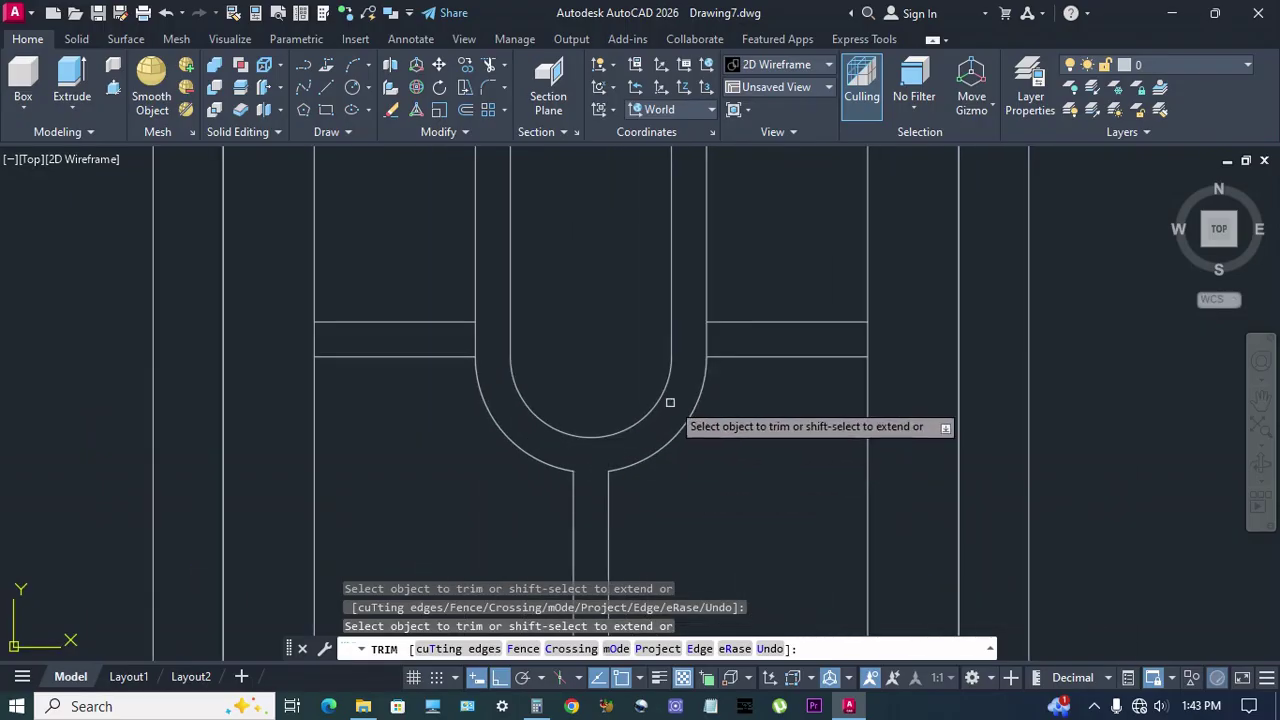
scroll(580, 394, down, 3)
scroll(577, 503, up, 2)
scroll(584, 513, down, 4)
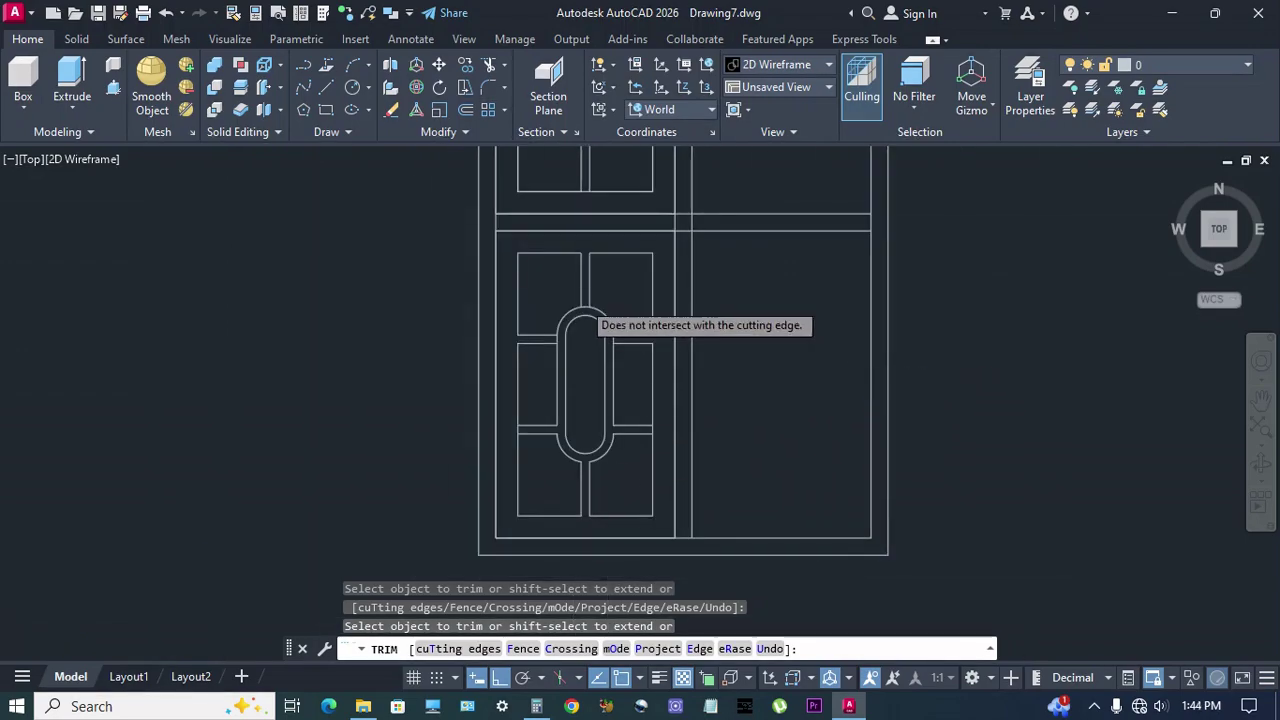
scroll(582, 317, up, 5)
click(583, 322)
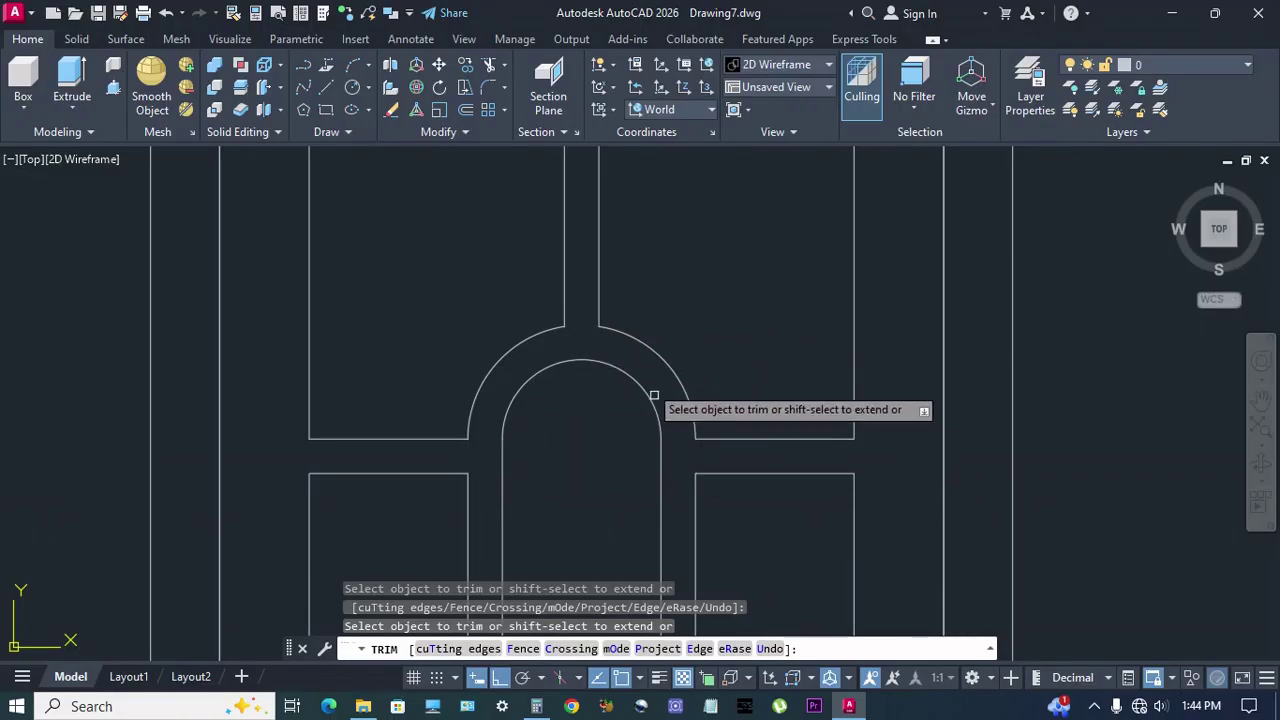
Trim out the overlapping lines where the crossbar and the mullion intersect.
scroll(677, 431, down, 5)
middle_drag(751, 423, 748, 427)
scroll(745, 400, up, 4)
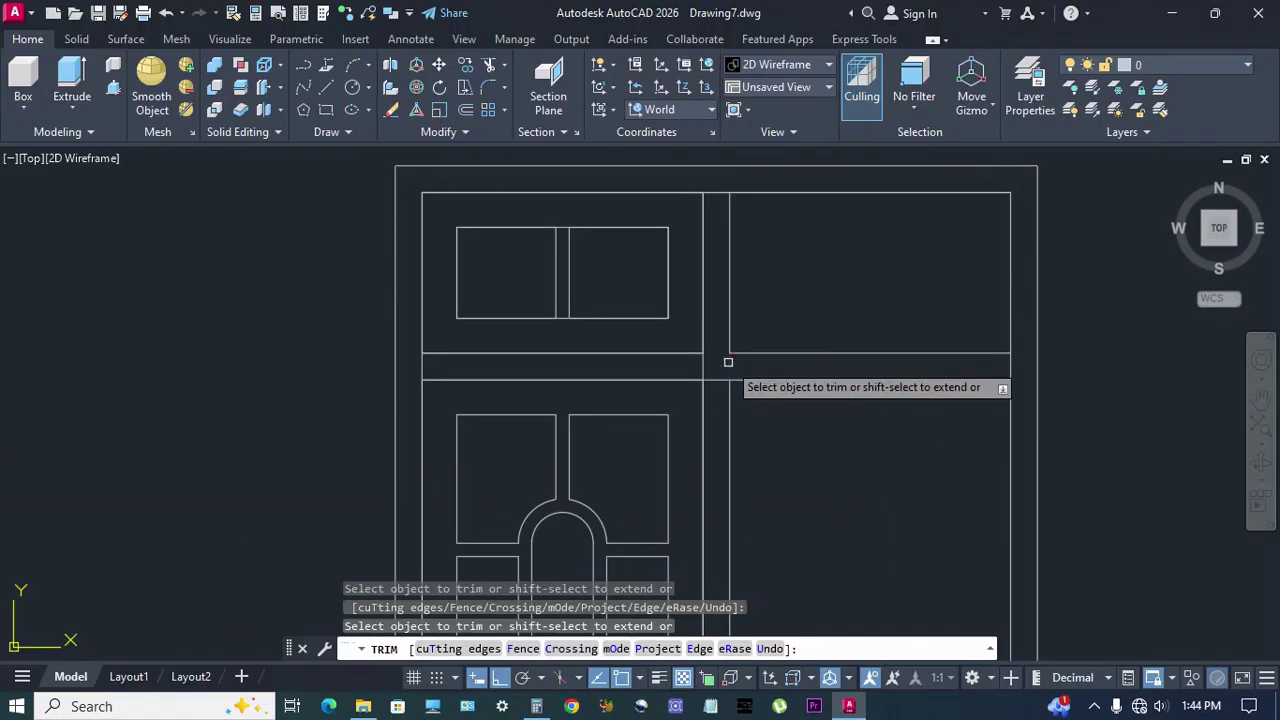
scroll(701, 370, down, 2)
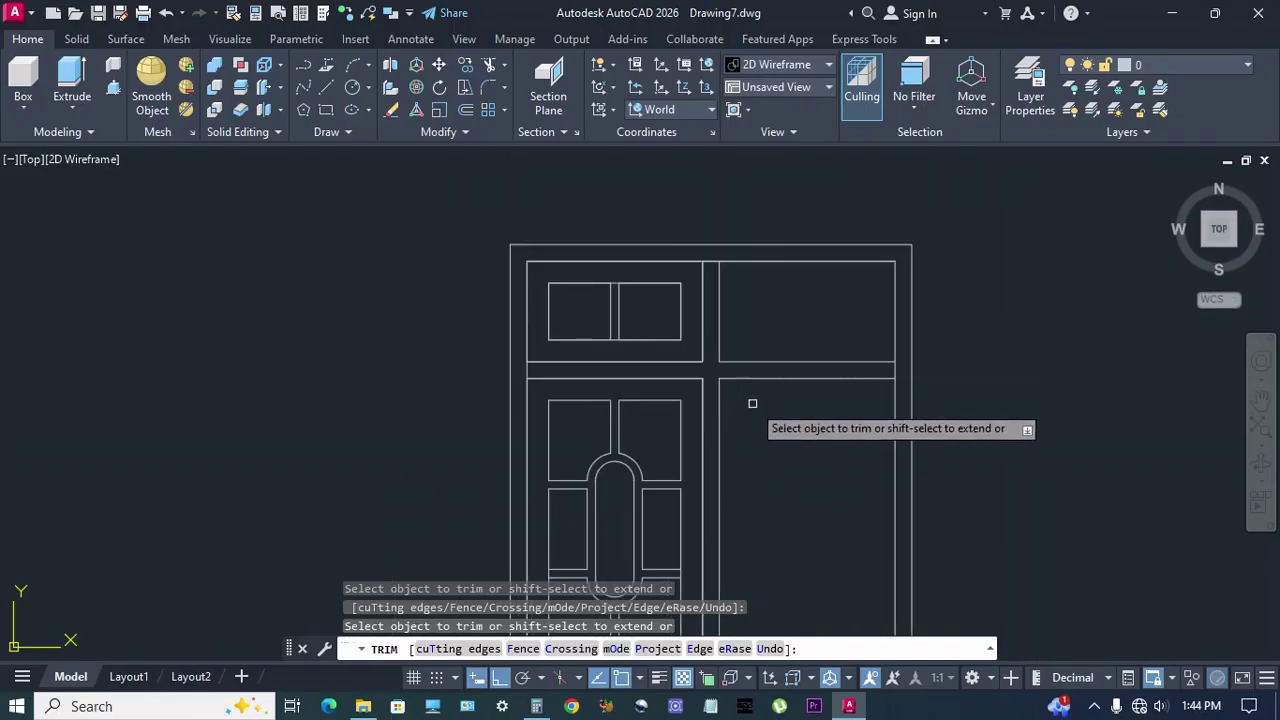
scroll(760, 412, down, 4)
scroll(751, 409, up, 4)
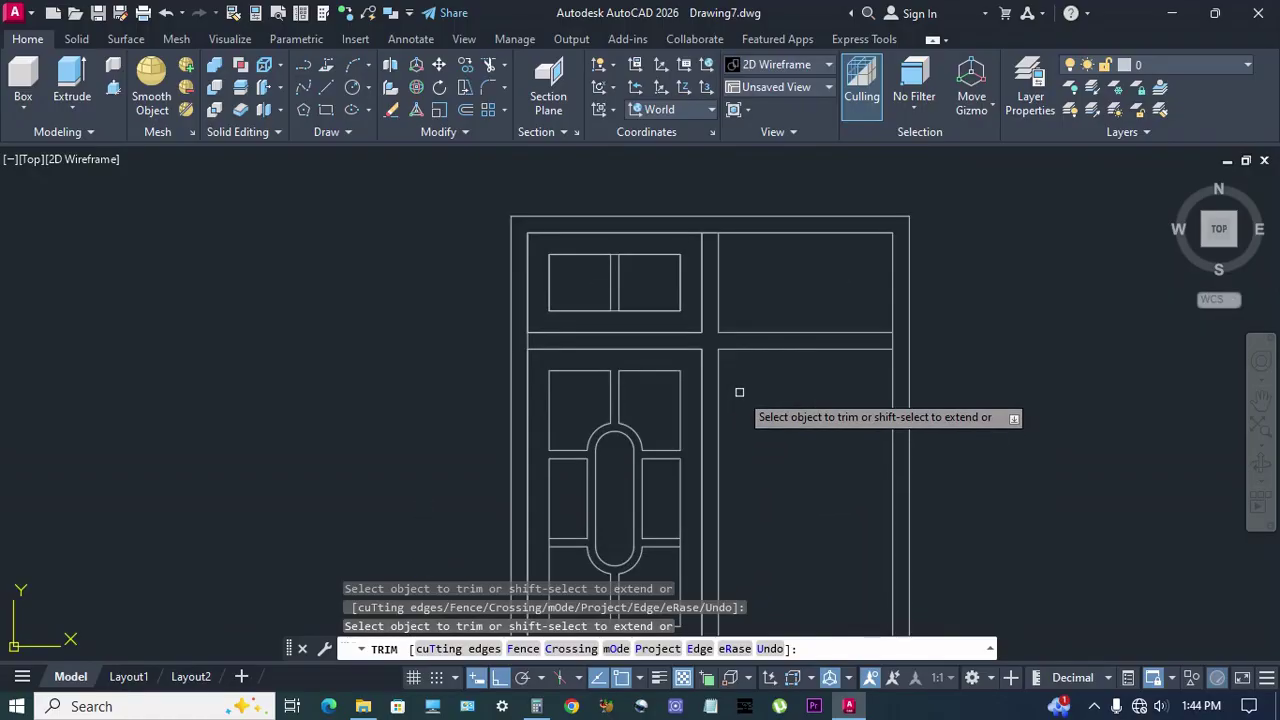
right_click(729, 388)
click(750, 400)
Delete the rectangle lying over the upper-left pane's outline that closes off the glazing bar ends.
scroll(614, 251, up, 4)
scroll(629, 260, up, 3)
click(629, 260)
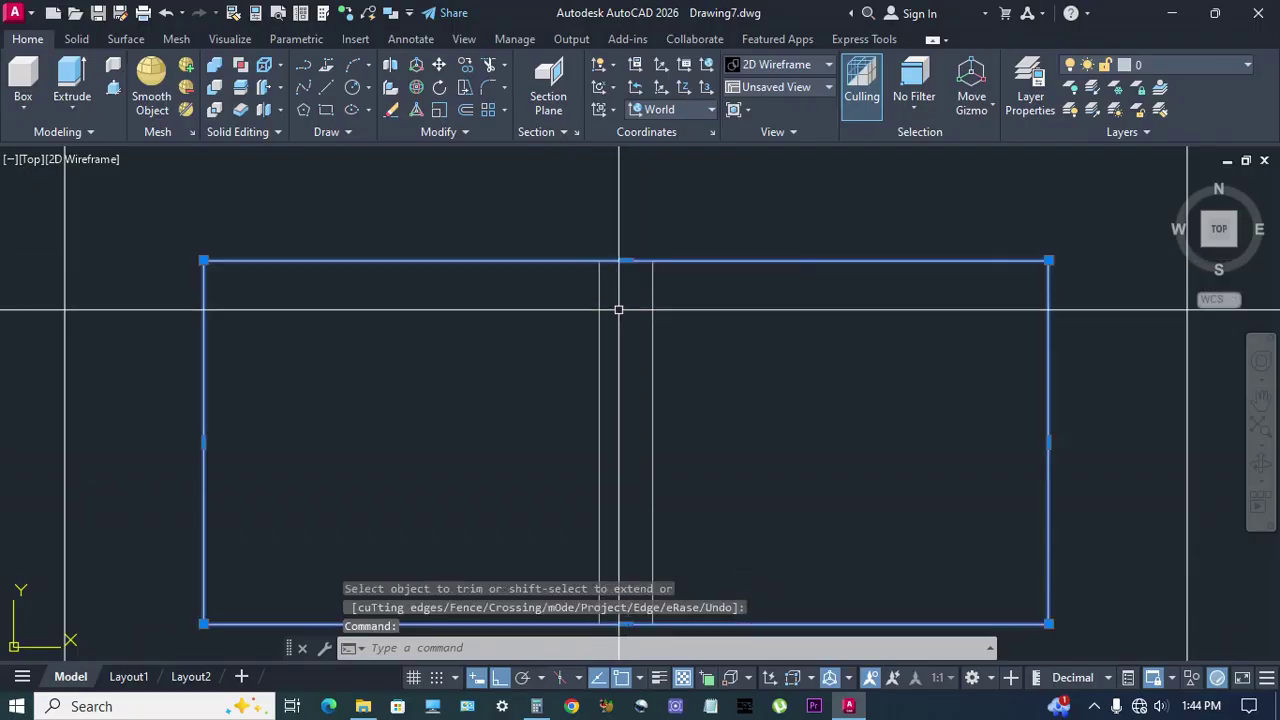
text(e)
key(Return)
Join all pane and oval outline segments of the lower-left sash into polylines.
scroll(618, 310, down, 6)
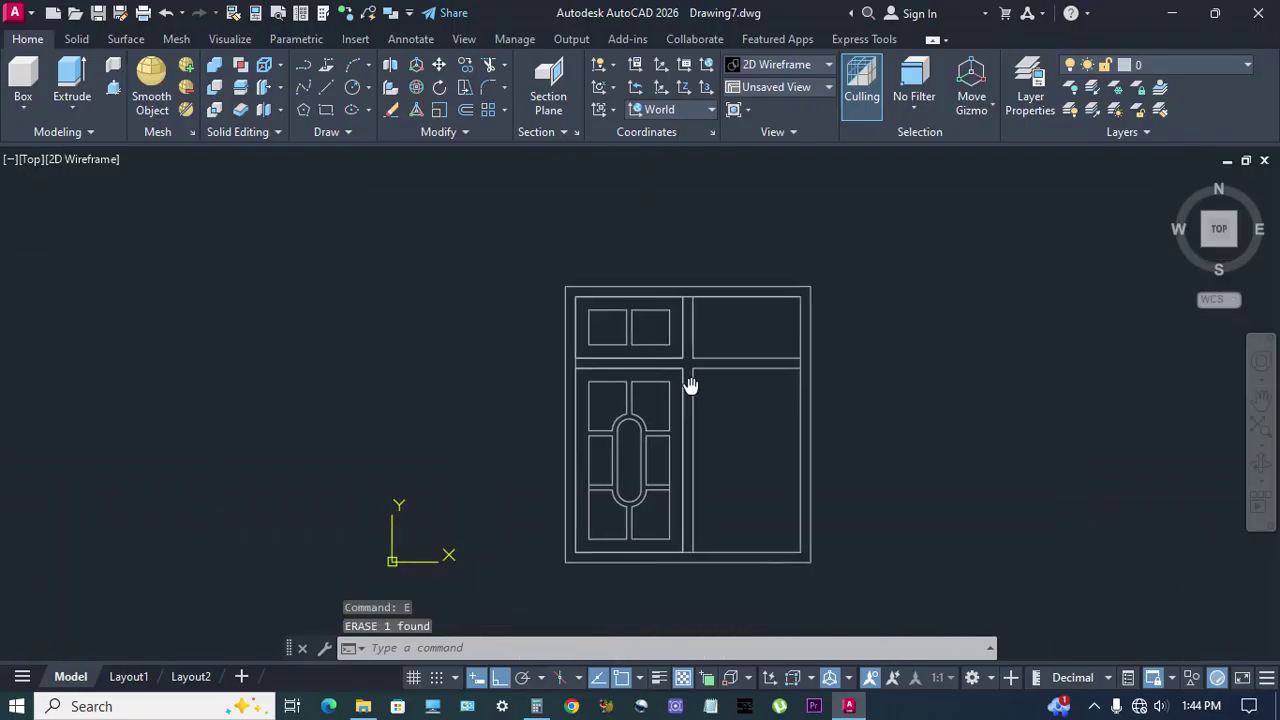
middle_drag(736, 409, 731, 409)
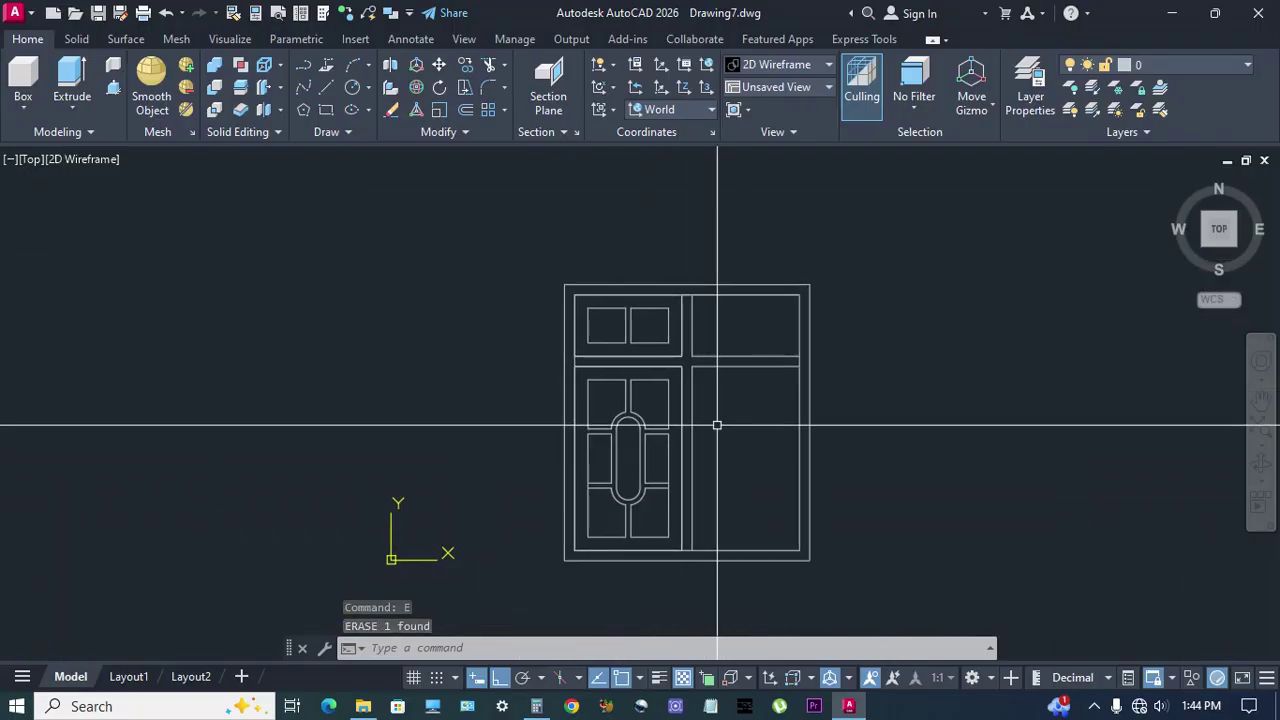
text(j)
key(Return)
scroll(600, 402, up, 2)
click(571, 359)
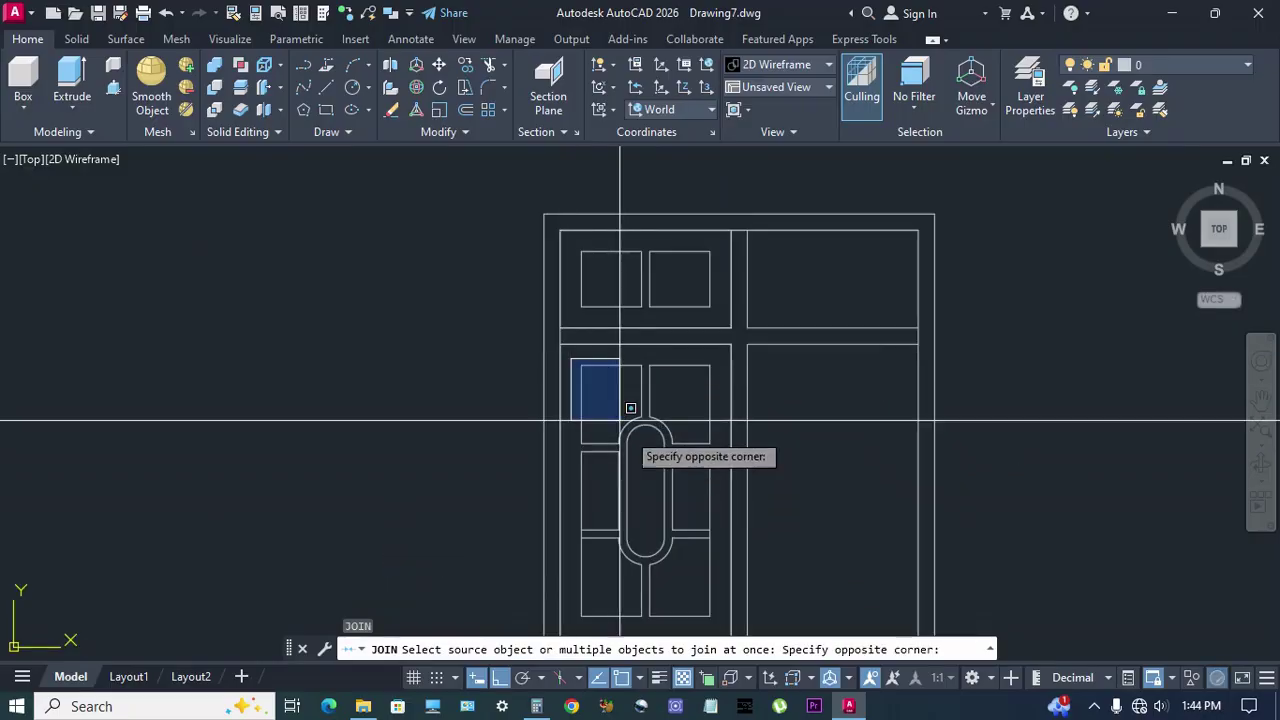
drag(675, 495, 712, 615)
click(712, 615)
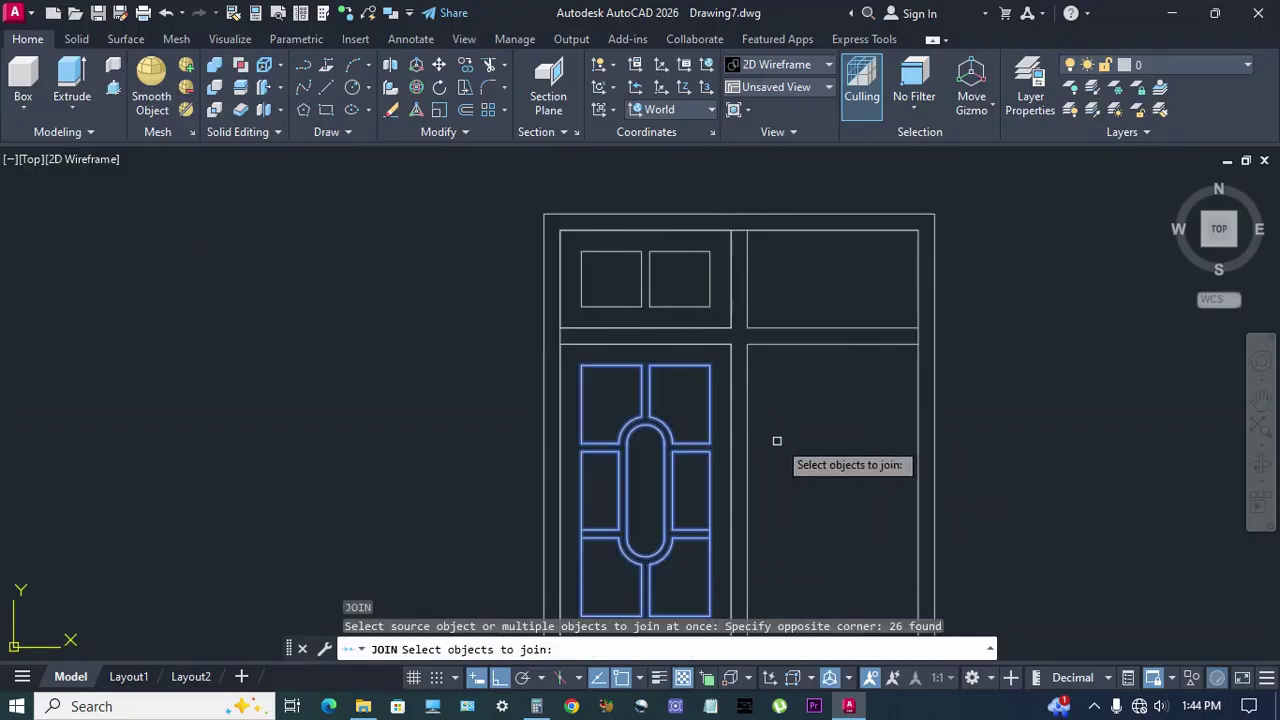
key(Return)
click(722, 522)
key(Escape)
Trim the lower-left pane's right edge between the two lines of the lower horizontal glazing bar.
scroll(727, 537, up, 2)
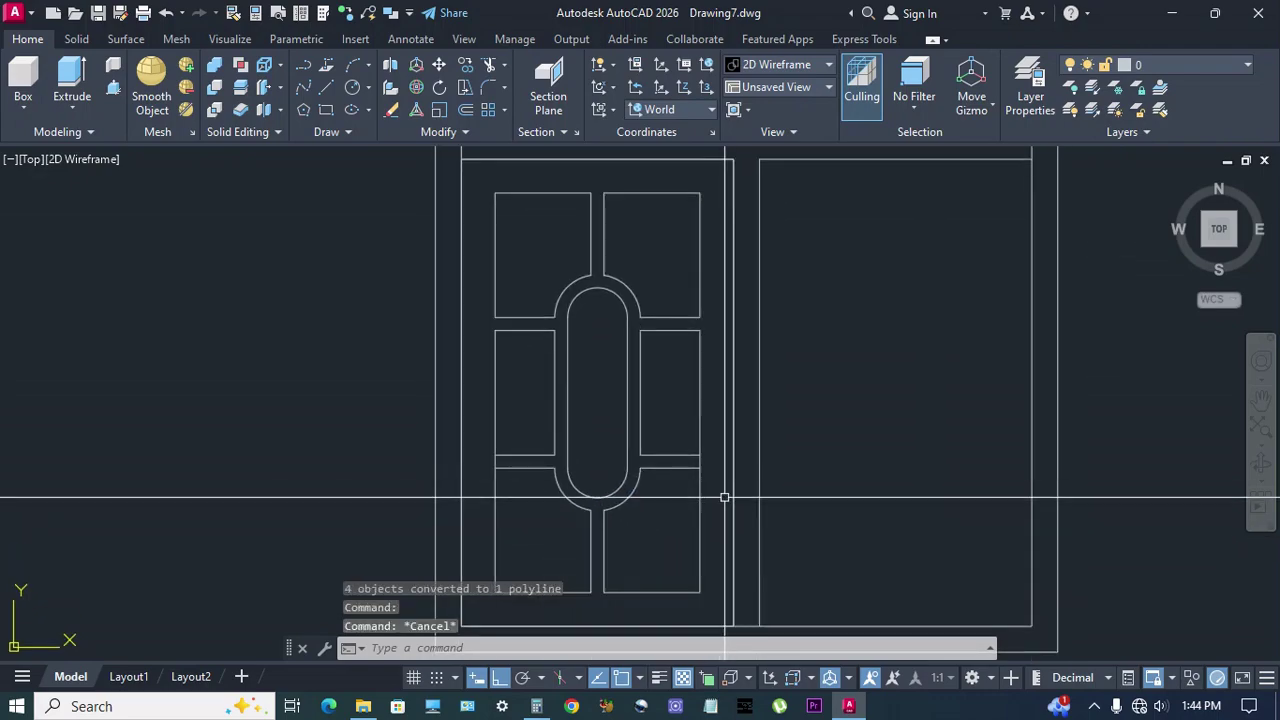
text(tr)
key(Return)
scroll(709, 477, up, 2)
click(712, 463)
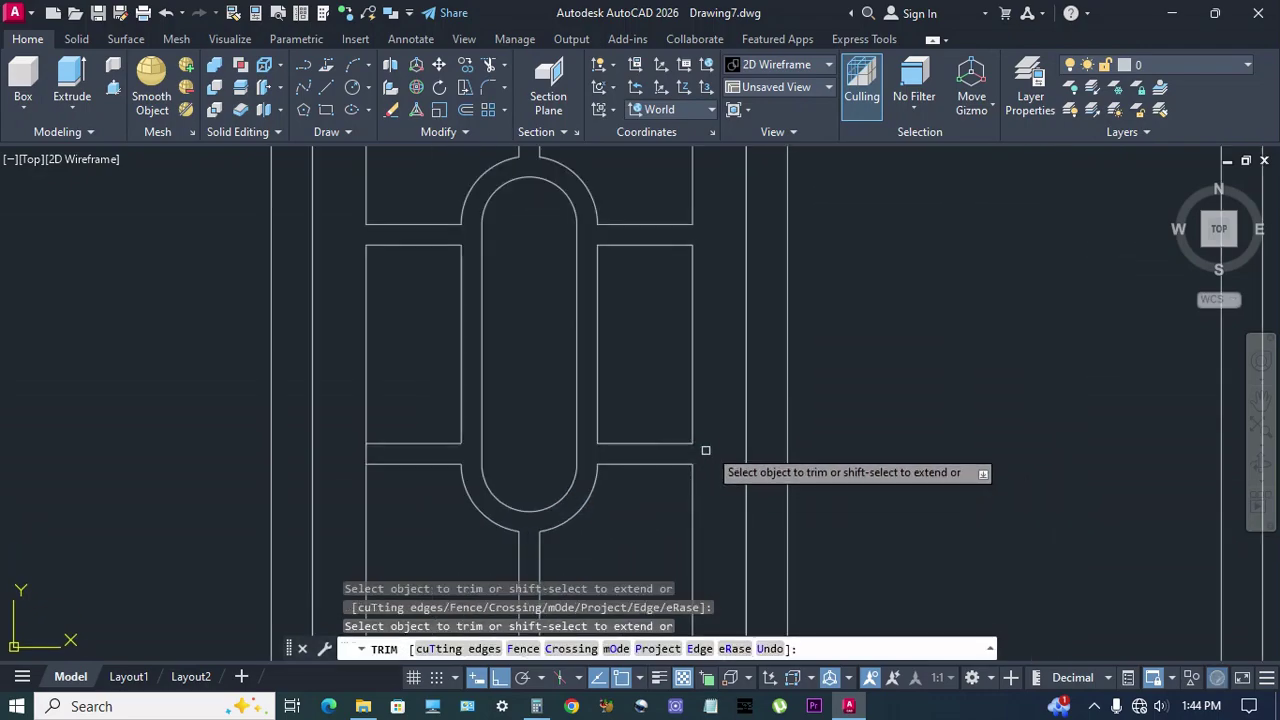
right_click(726, 426)
click(768, 166)
scroll(771, 177, down, 3)
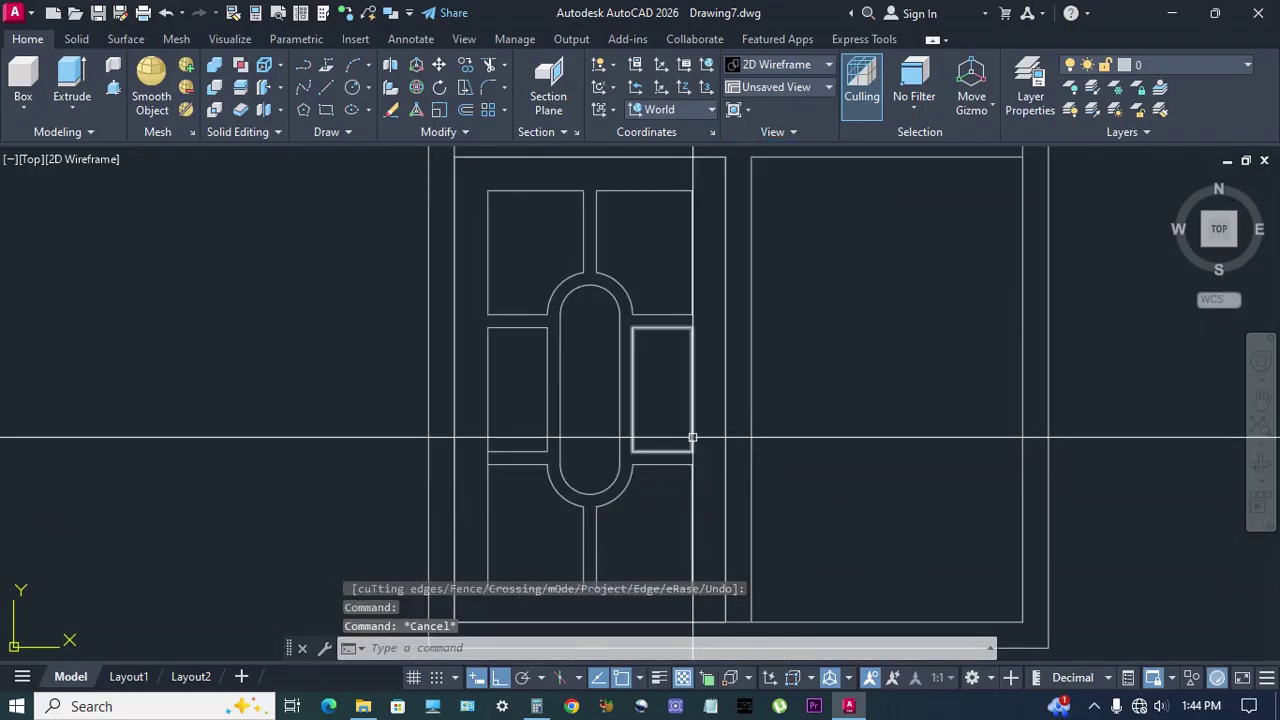
key(Escape)
Trim the lower-left pane's left edge between the two lines of the lower horizontal glazing bar.
scroll(528, 471, down, 2)
scroll(508, 463, up, 2)
key(space)
key(space)
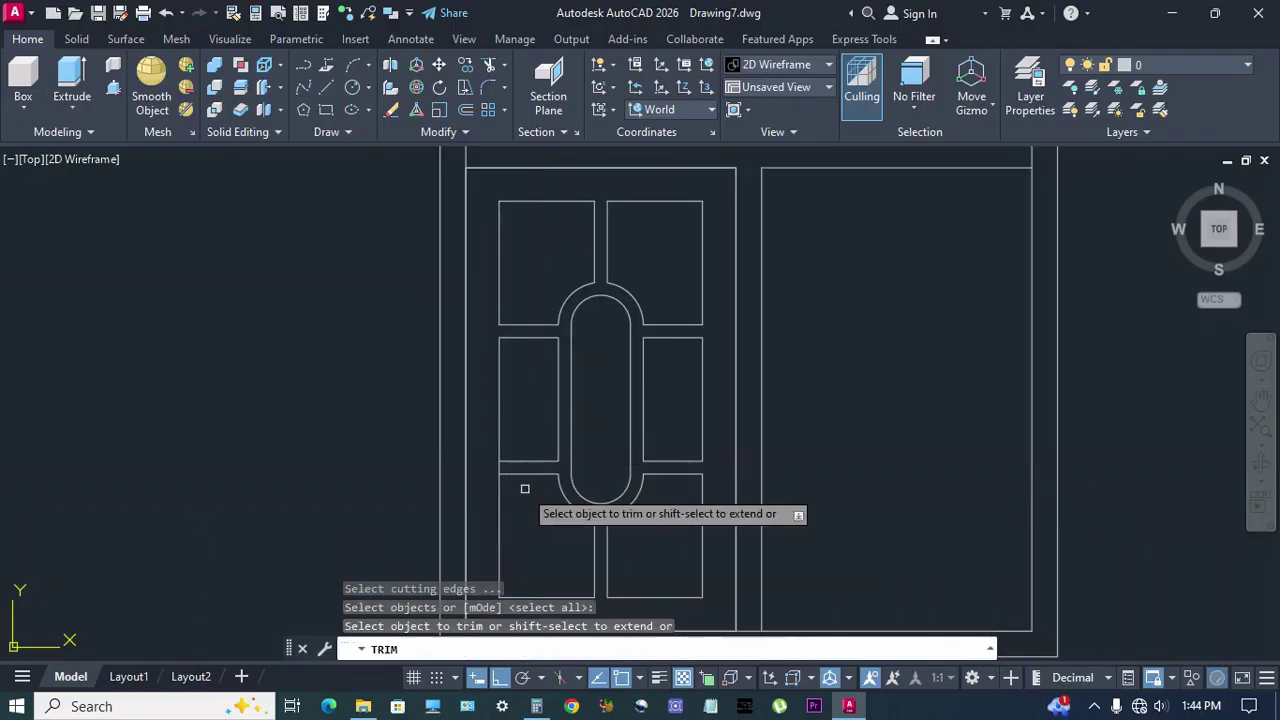
key(Escape)
key(space)
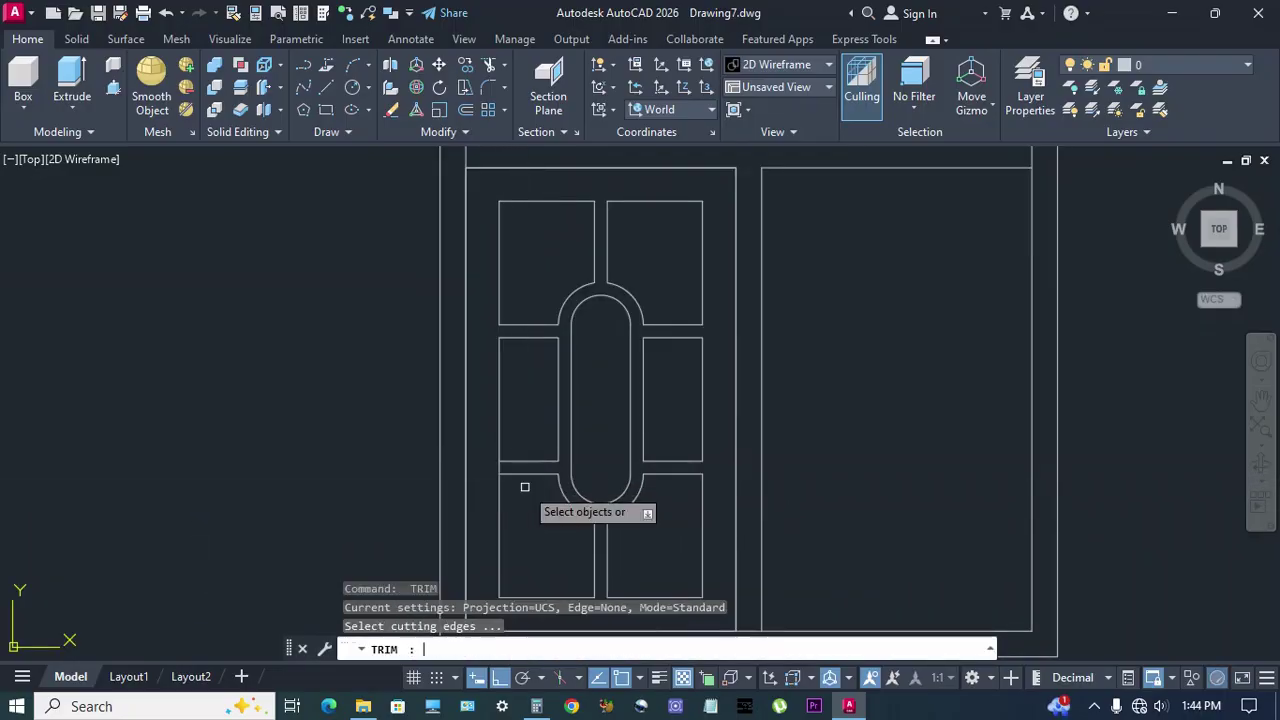
key(space)
scroll(510, 472, up, 3)
click(497, 464)
scroll(557, 380, down, 3)
right_click(557, 382)
click(571, 400)
middle_drag(571, 400, 665, 350)
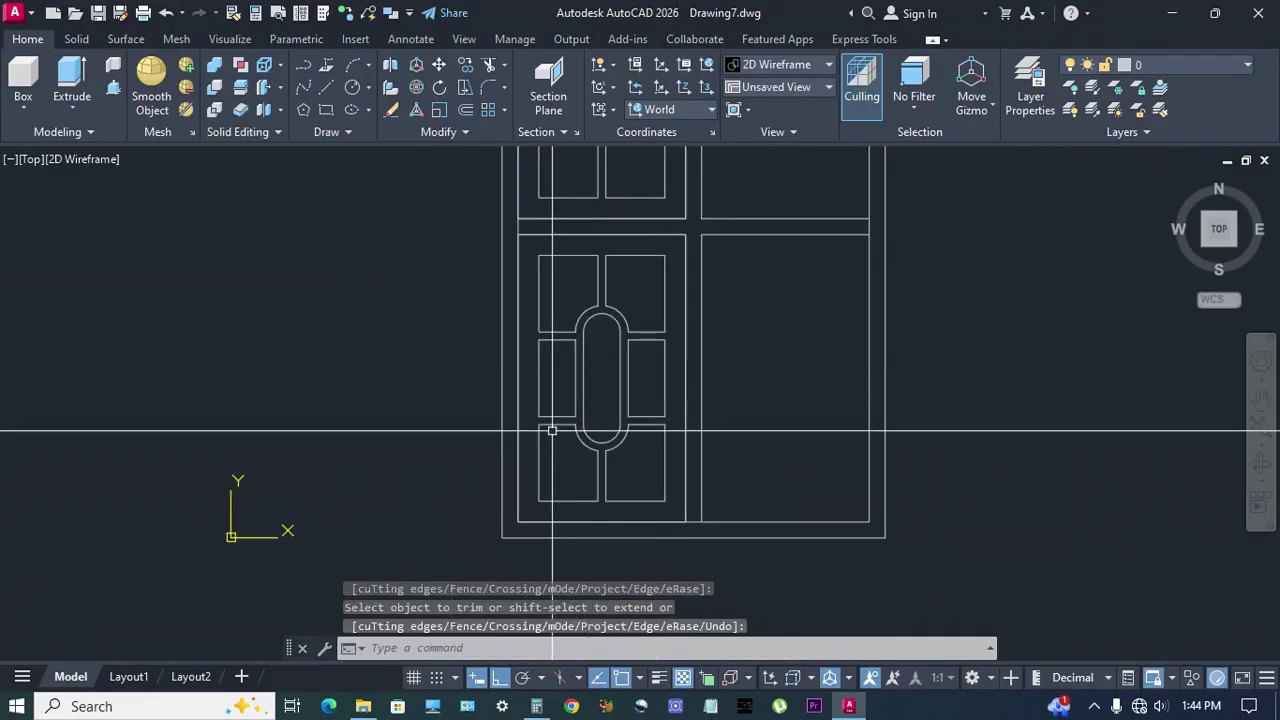
key(space)
key(Escape)
Switch the model view to SW Isometric.
scroll(618, 455, down, 1)
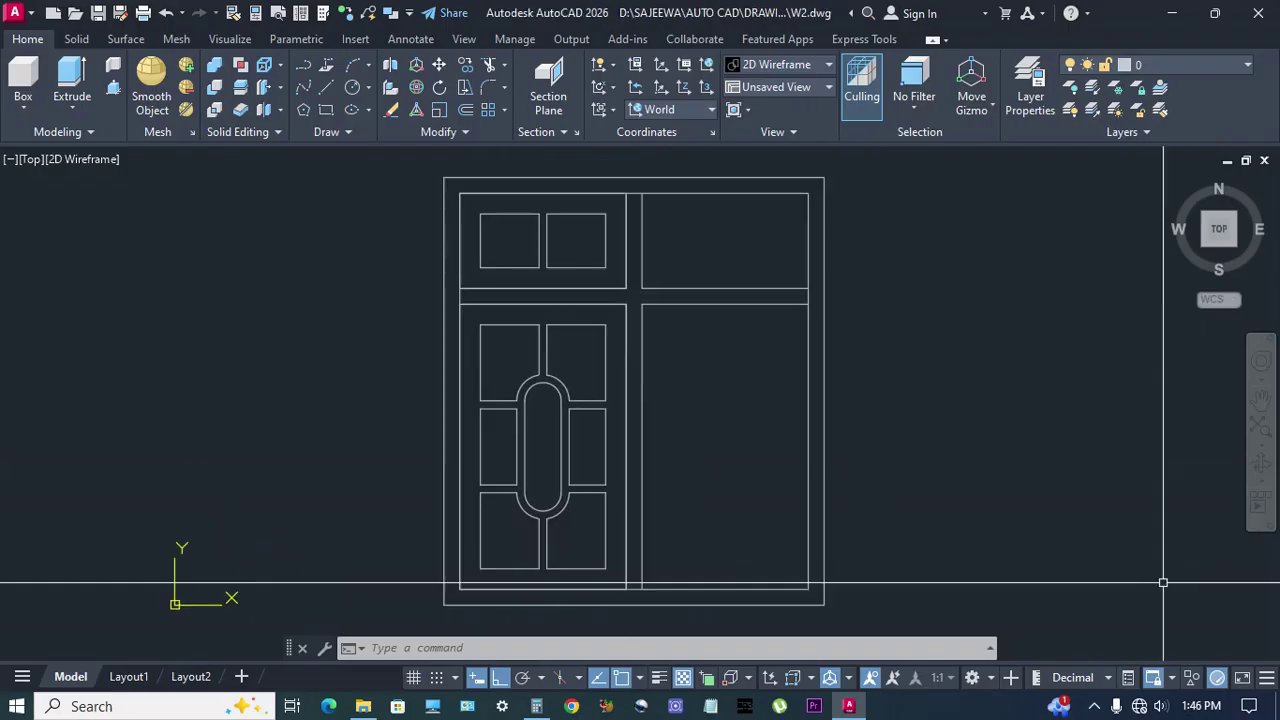
click(30, 160)
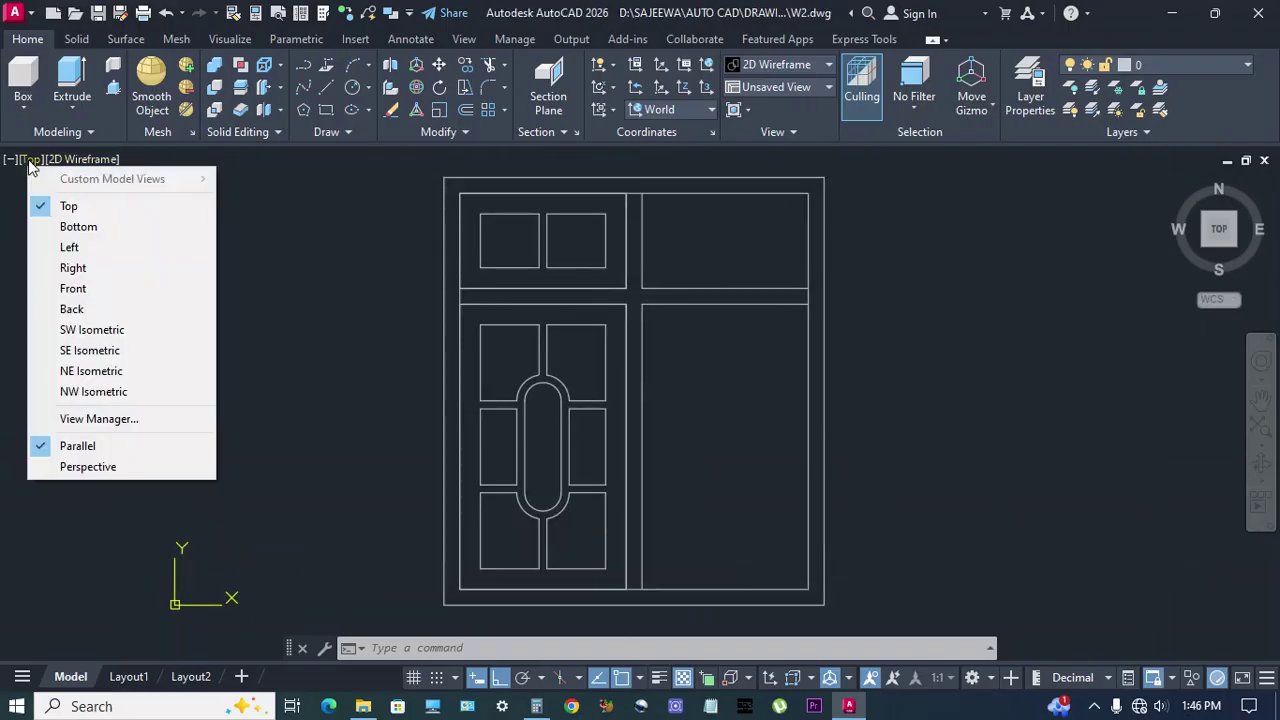
click(83, 338)
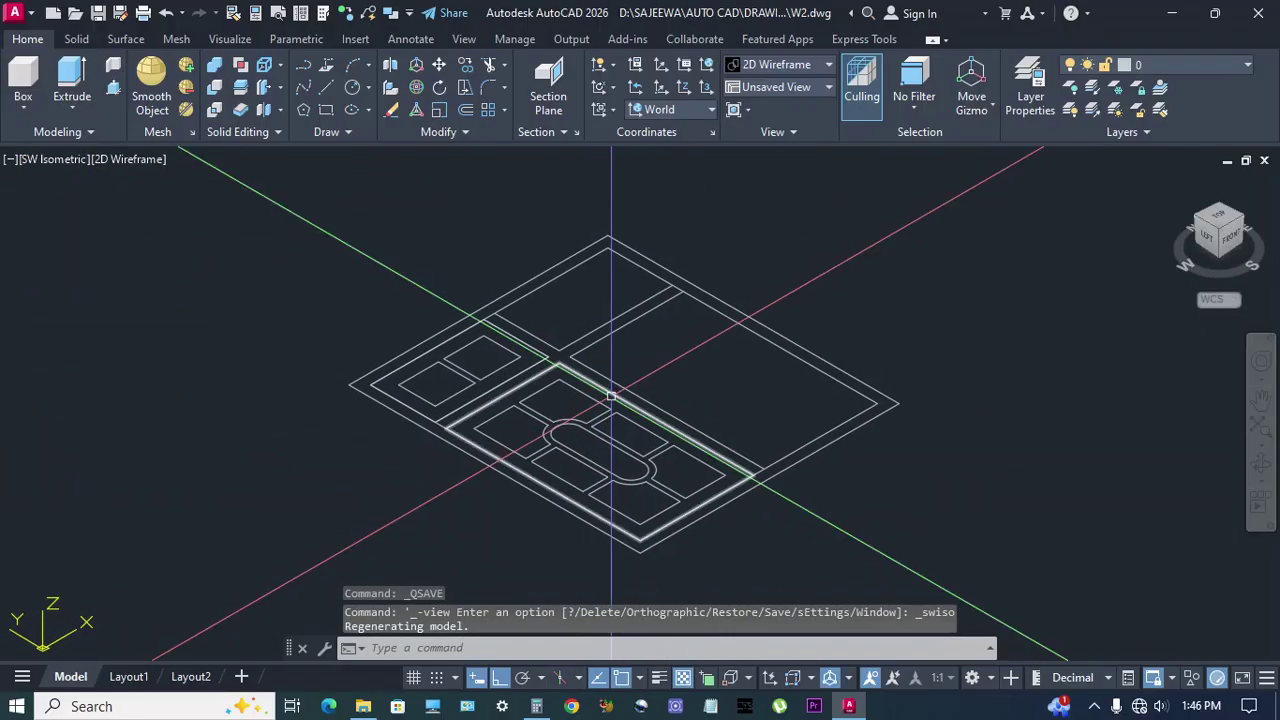
Presspull the outer frame and the crossing mullion and transom area together to a height of 75 mm.
click(113, 87)
scroll(760, 340, up, 3)
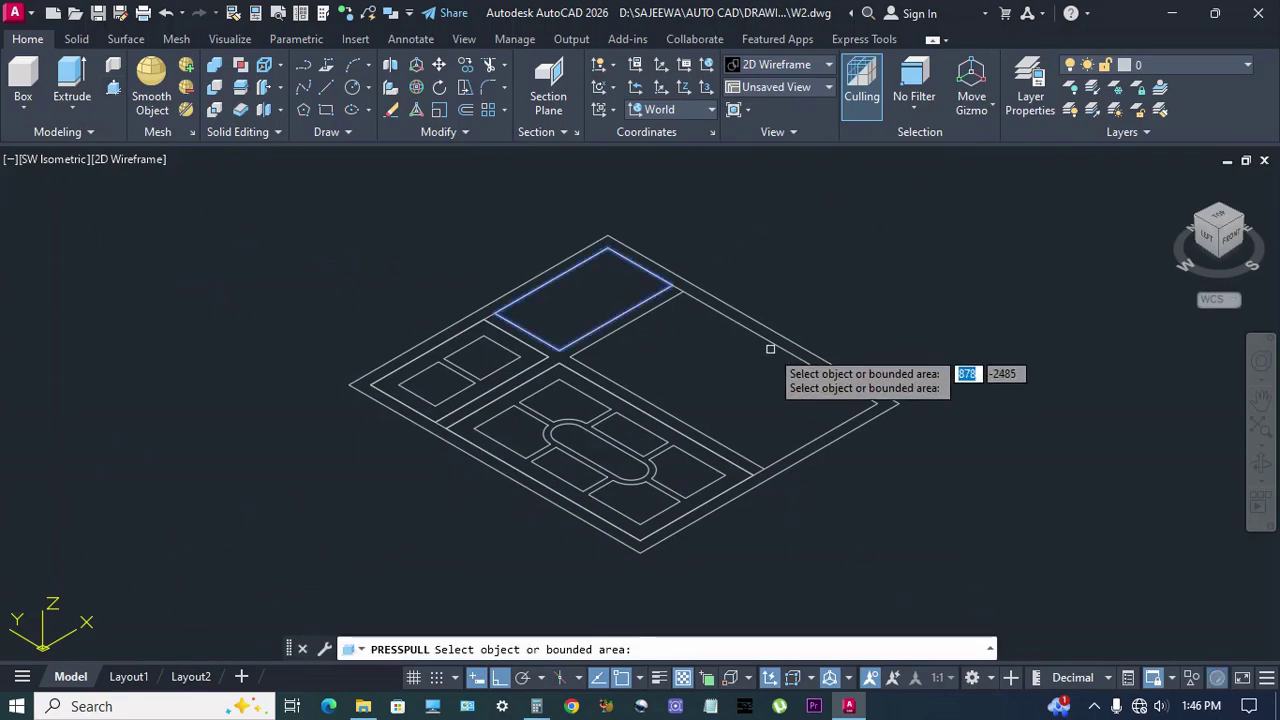
click(789, 343)
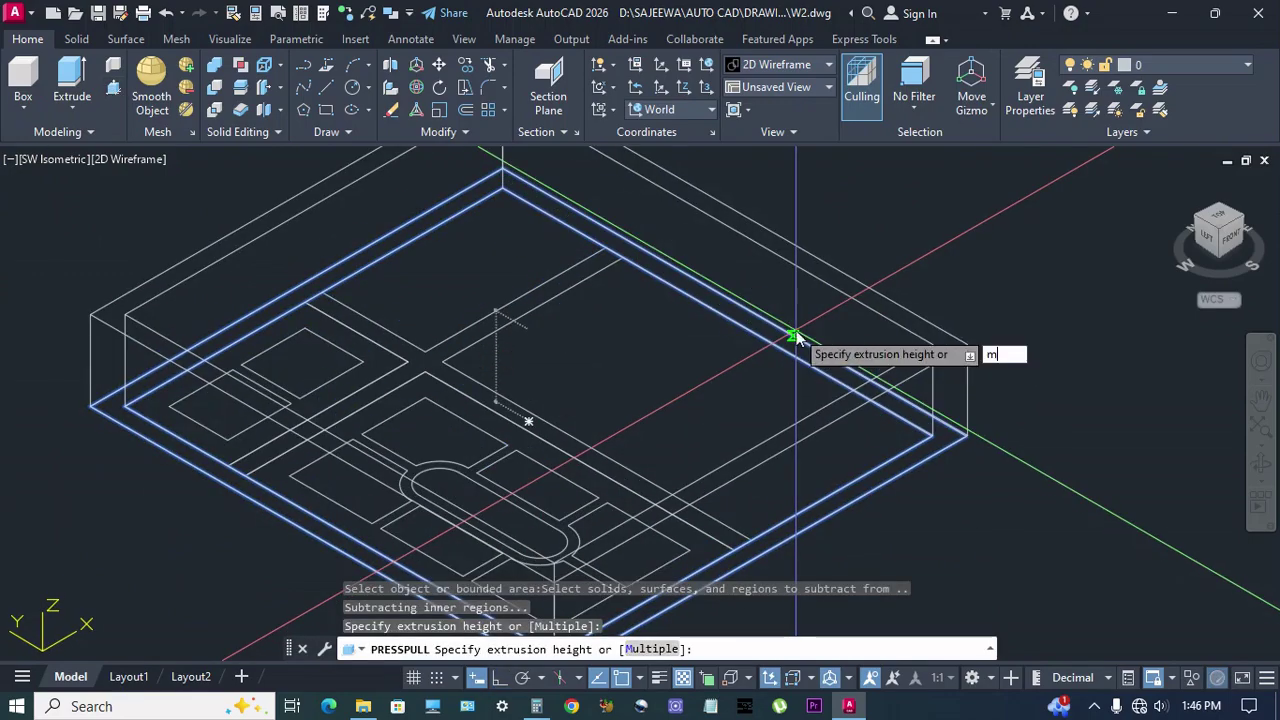
text(m)
key(Return)
click(467, 299)
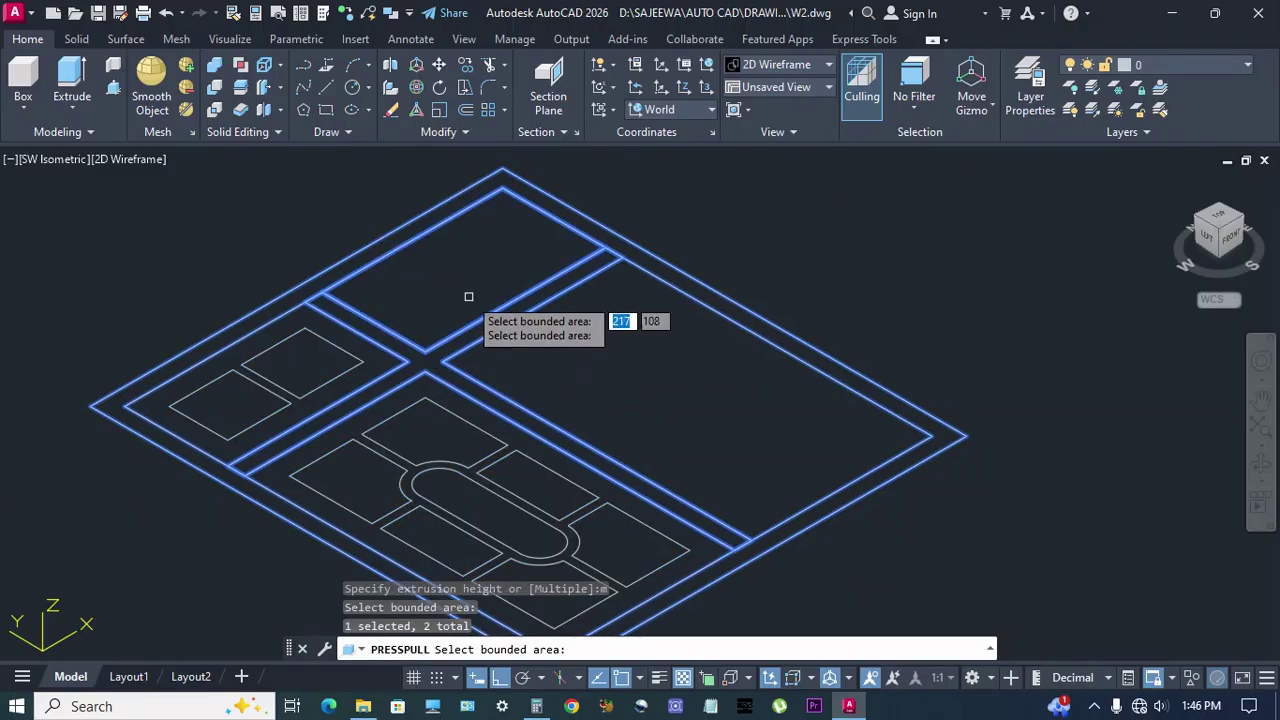
key(Return)
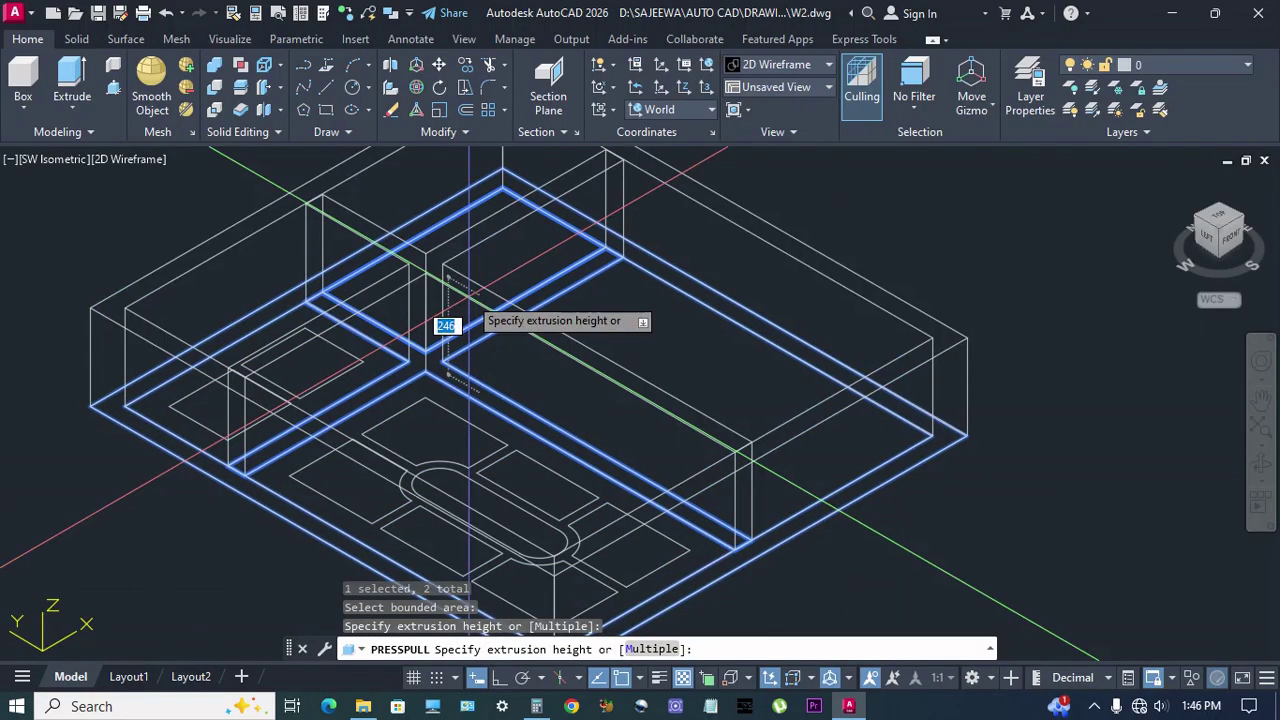
key(Return)
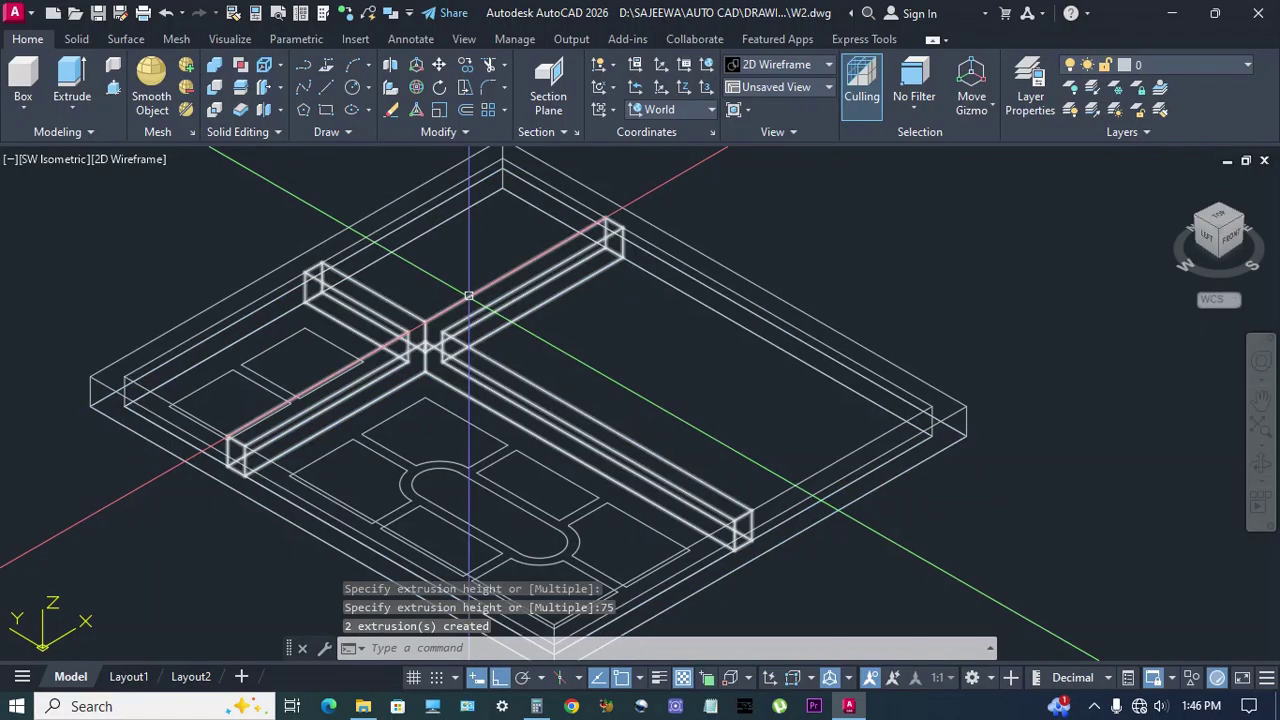
Union the outer frame solid with the mullion and transom solid.
click(214, 68)
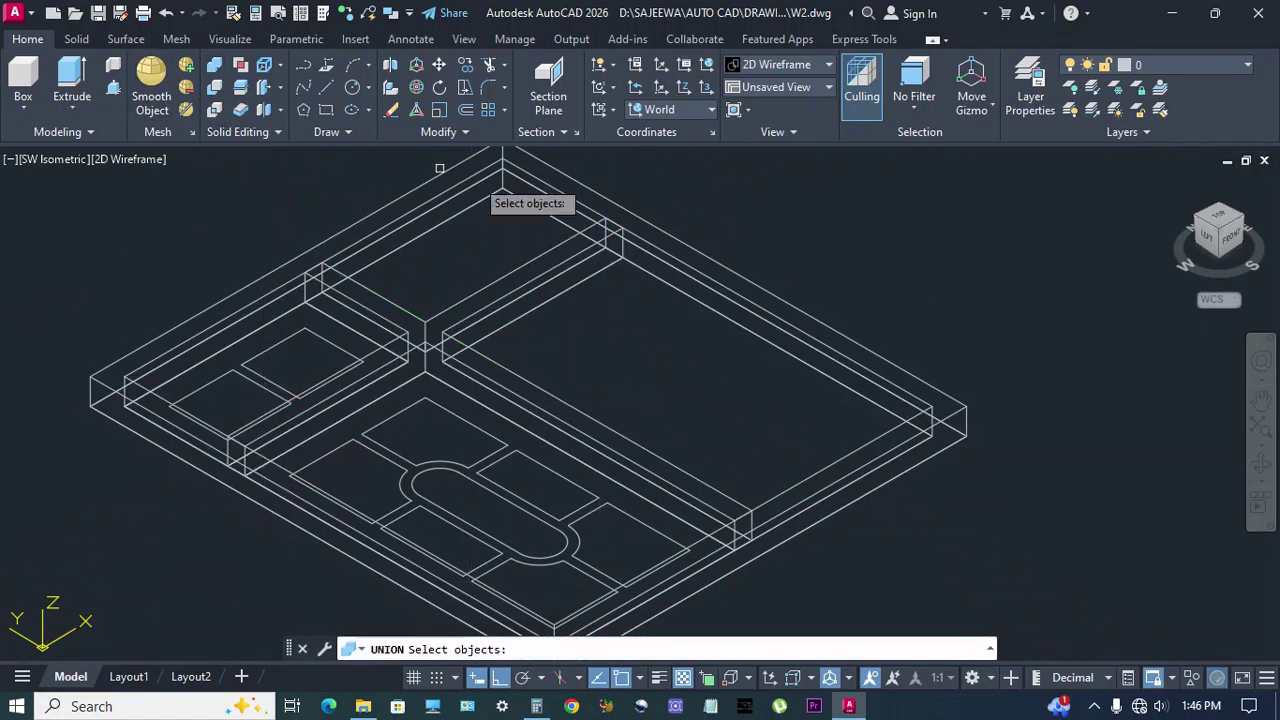
click(631, 213)
click(539, 288)
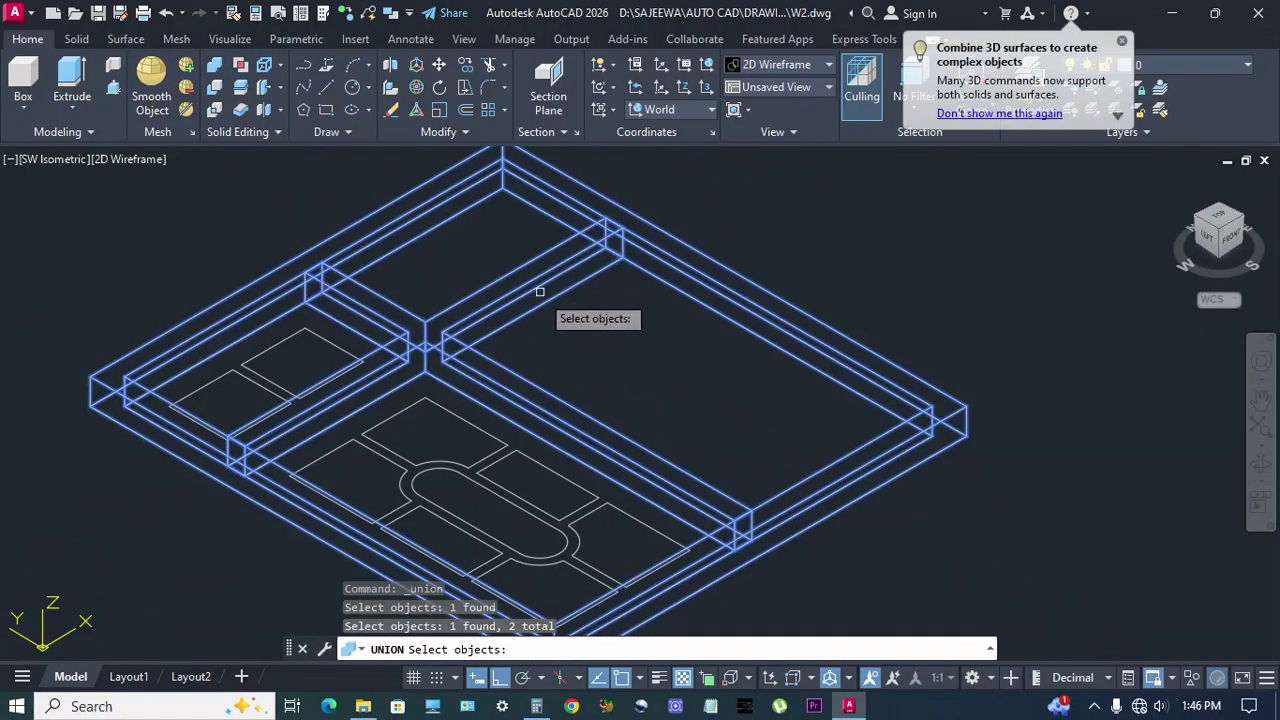
key(Return)
scroll(657, 357, down, 4)
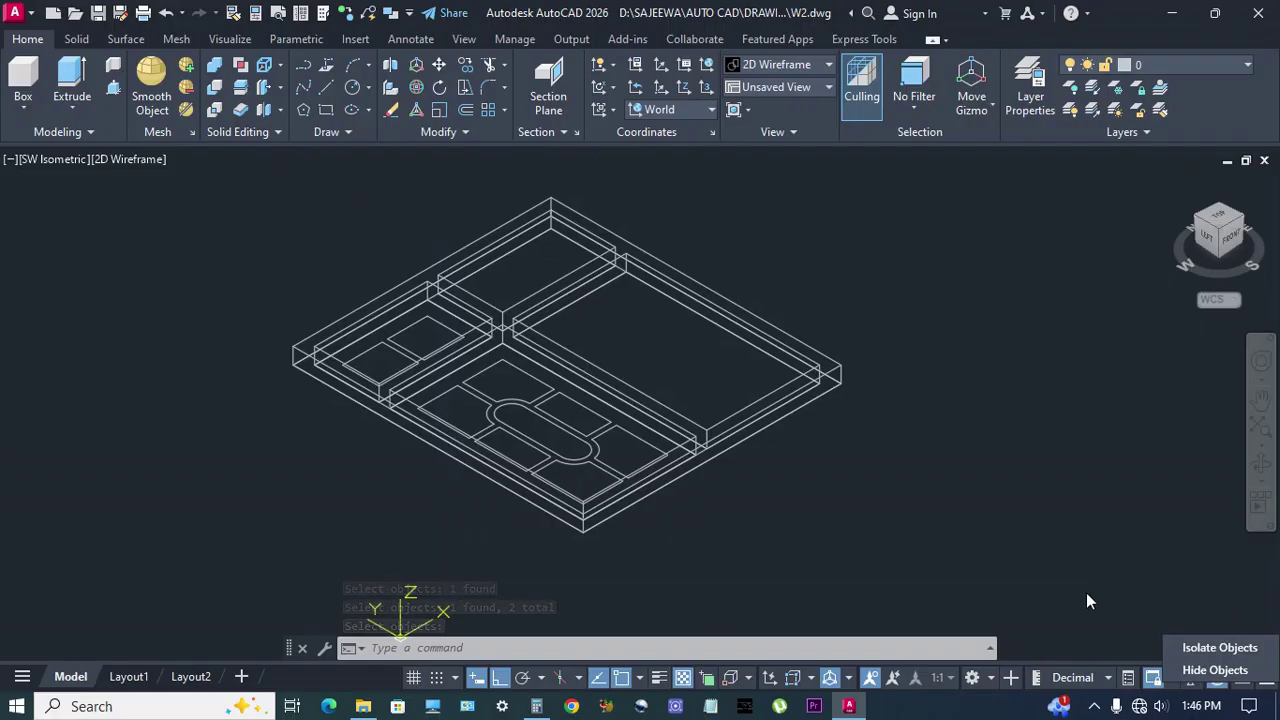
Hide the combined window frame solid so only the sash outlines remain on screen.
click(1215, 670)
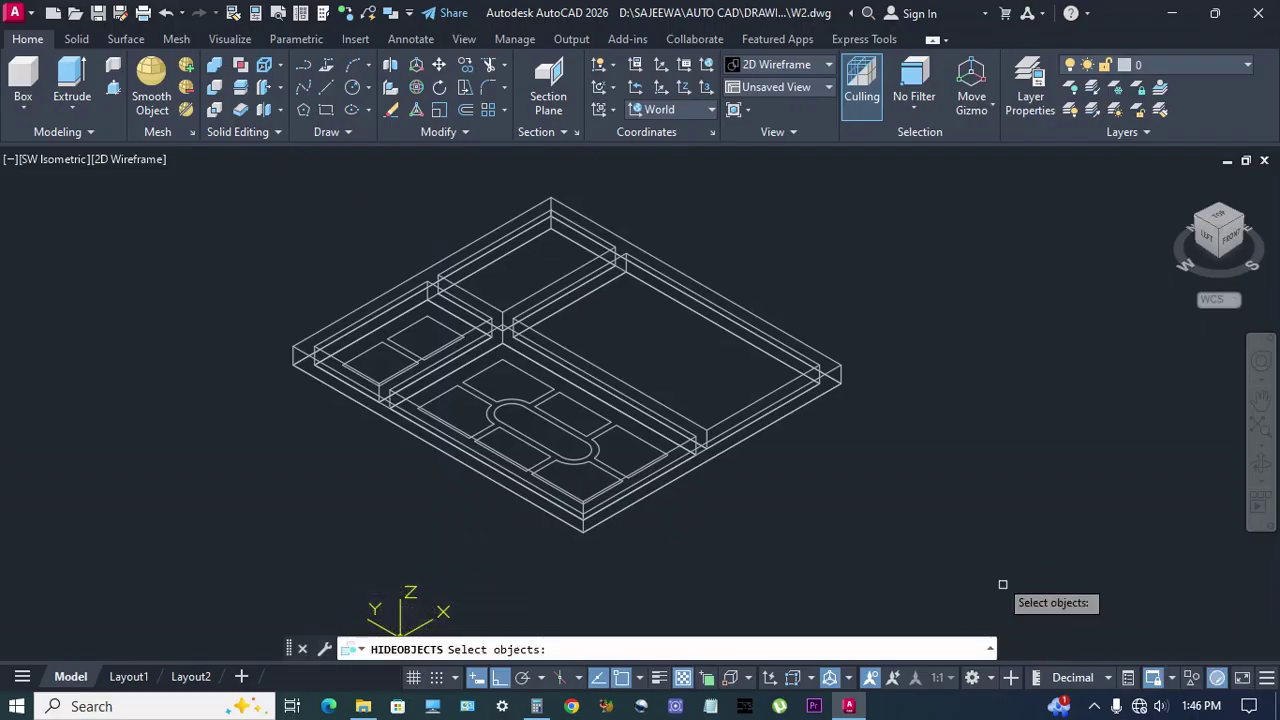
click(838, 379)
key(Return)
mouse_move(894, 346)
middle_down()
mouse_move(884, 361)
mouse_move(897, 371)
middle_up()
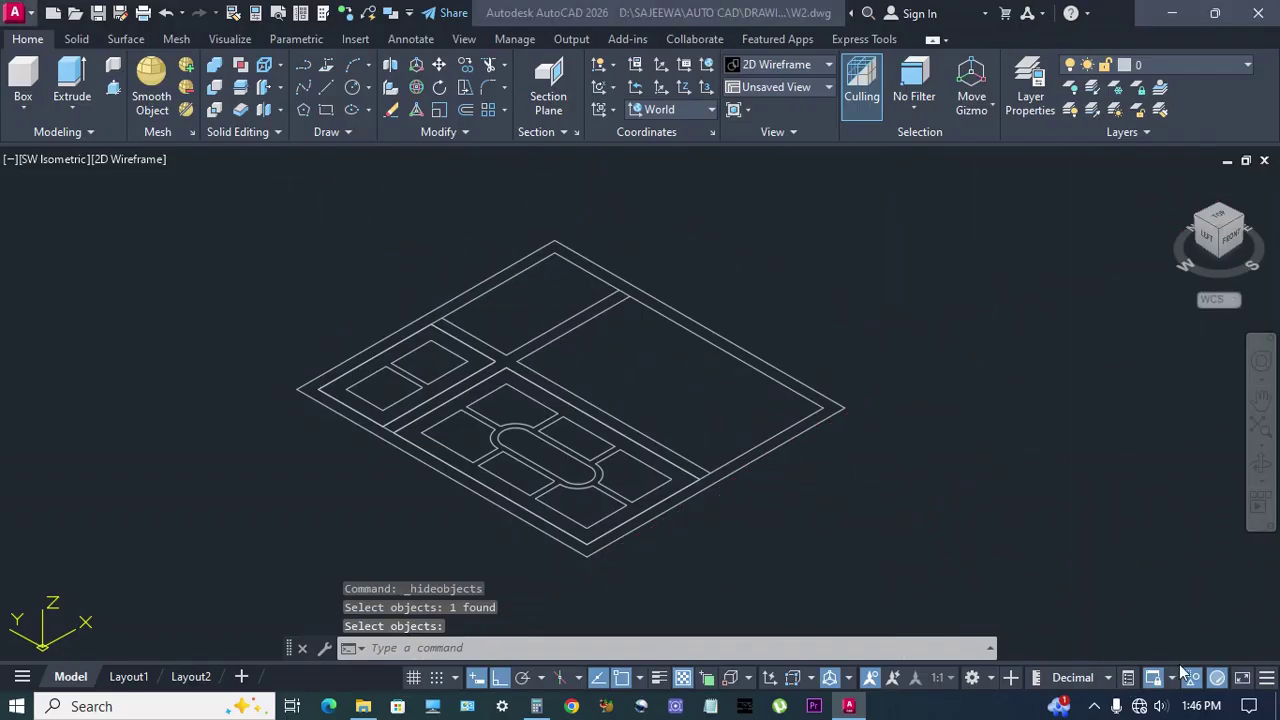
Presspull the two-pane sash and the oval sash, including their glazing bars, together to a height of 25 mm.
click(112, 92)
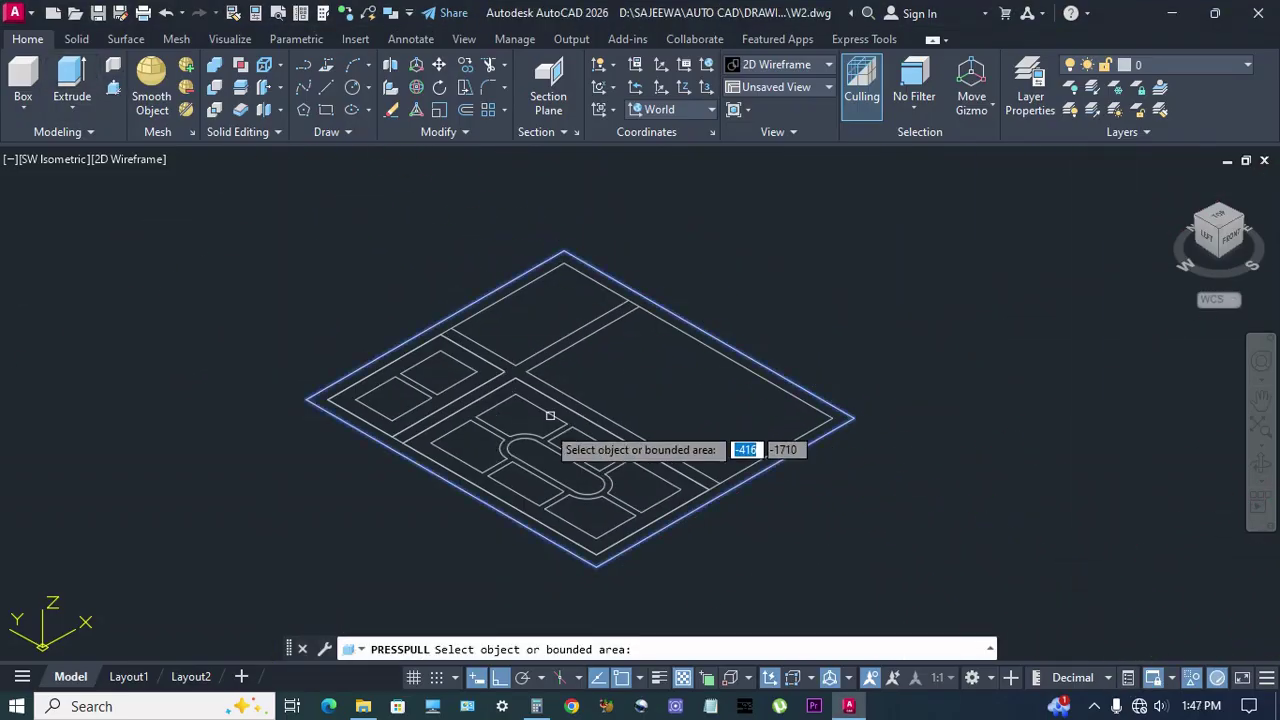
scroll(491, 371, up, 4)
click(486, 366)
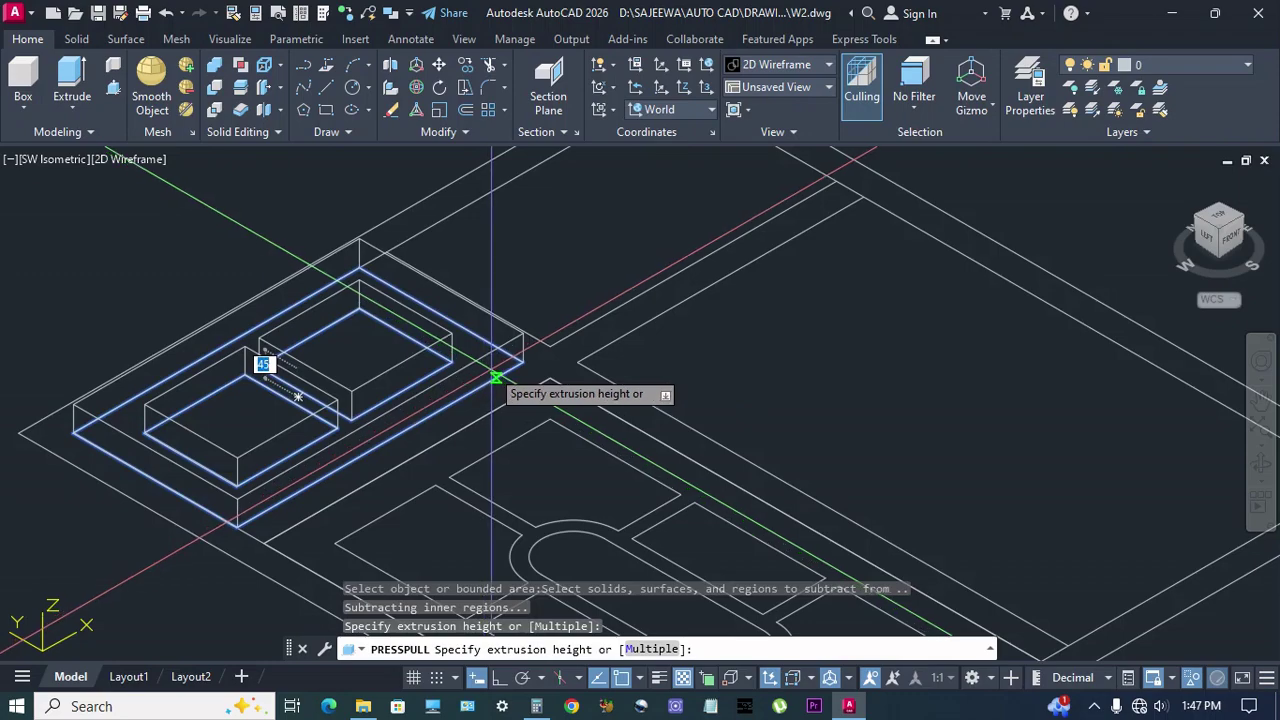
text(m)
key(Return)
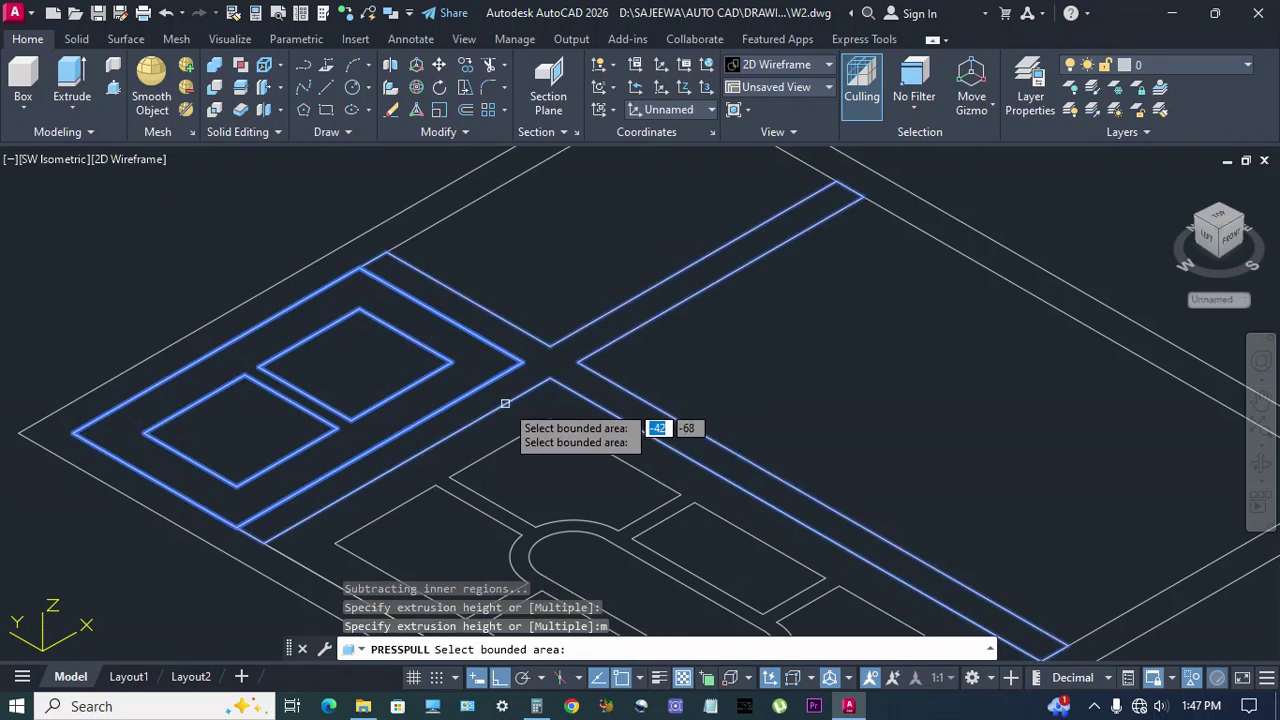
click(510, 413)
key(Return)
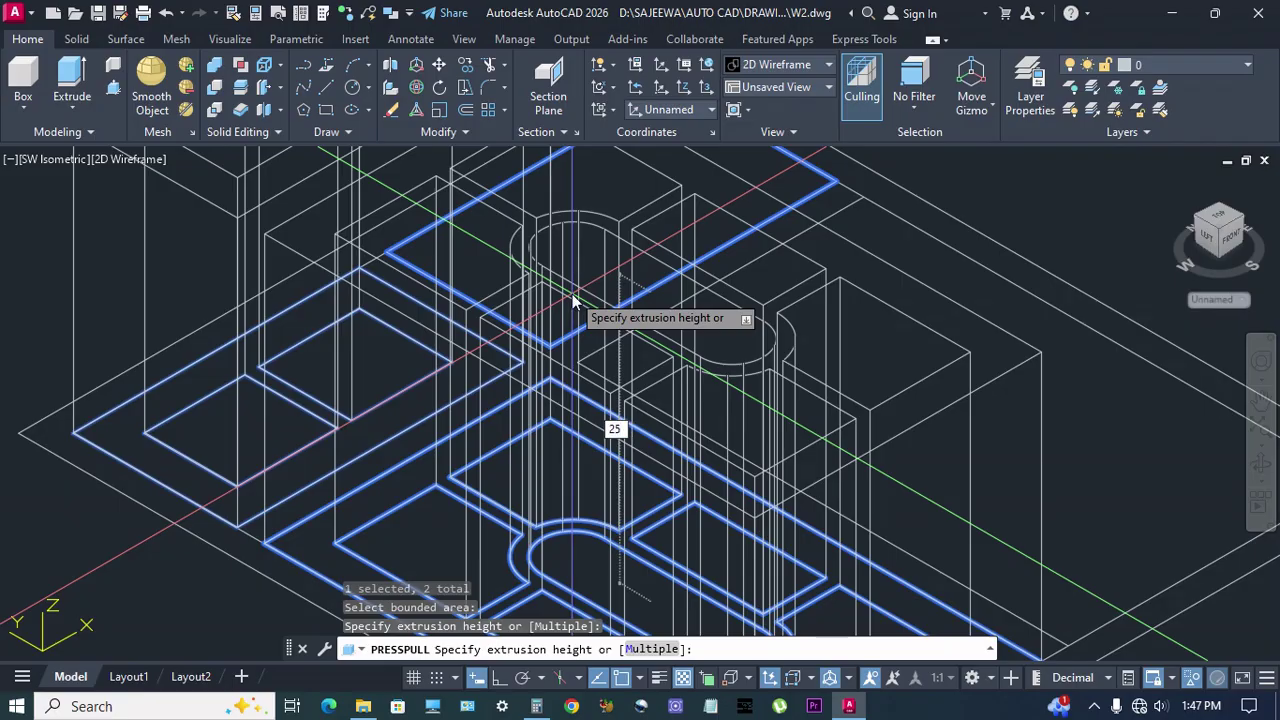
text(25)
key(Return)
scroll(577, 351, down, 4)
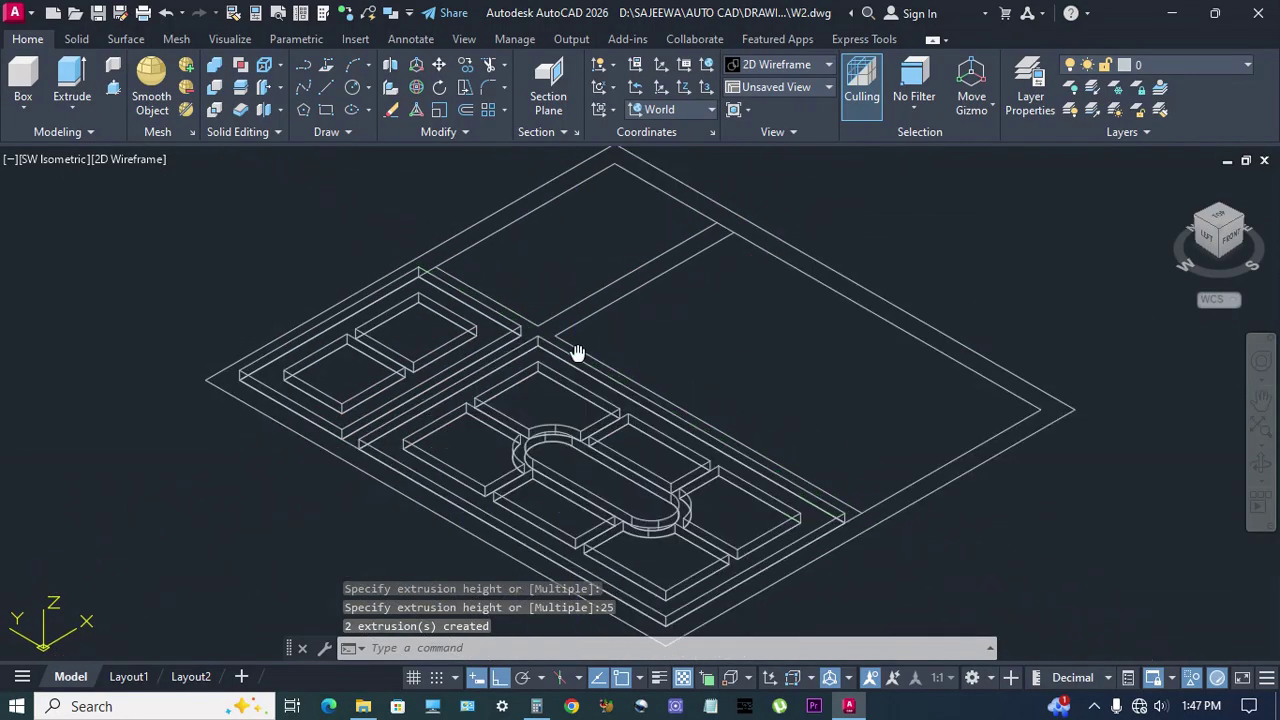
Presspull all nine glass areas of both sashes, including the oval's interior, together to a height of 5 mm.
click(113, 87)
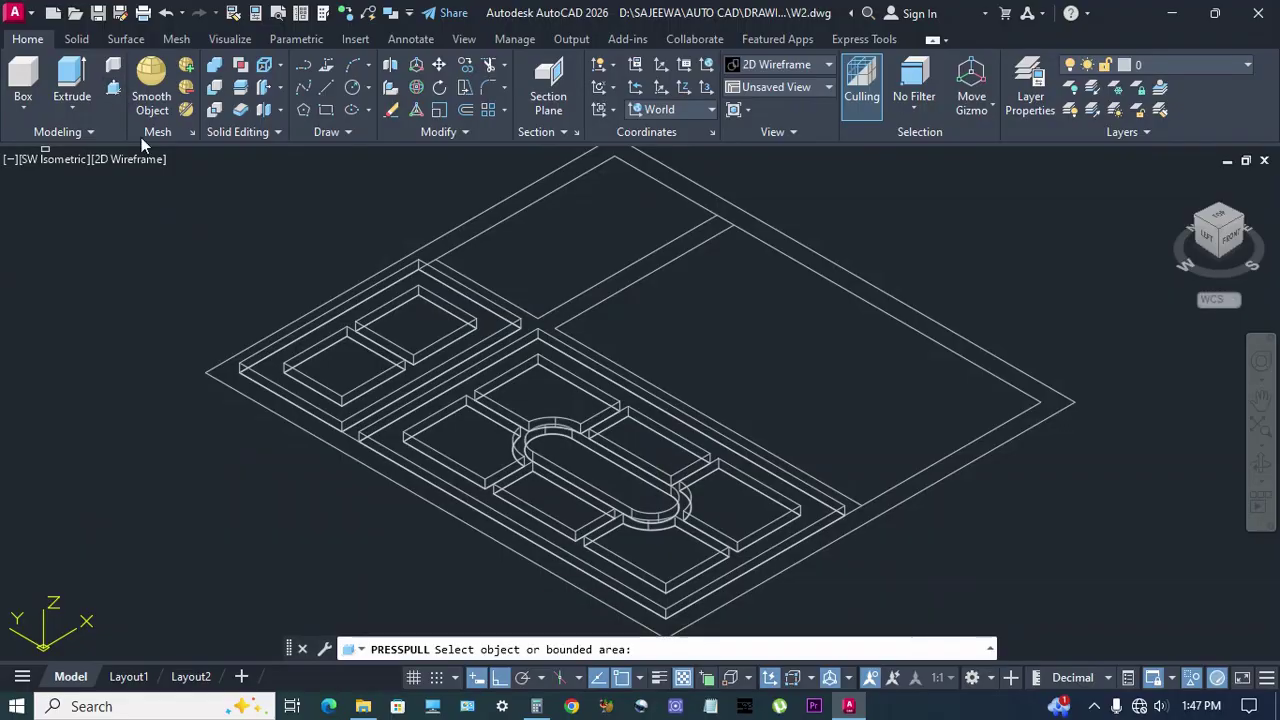
click(416, 327)
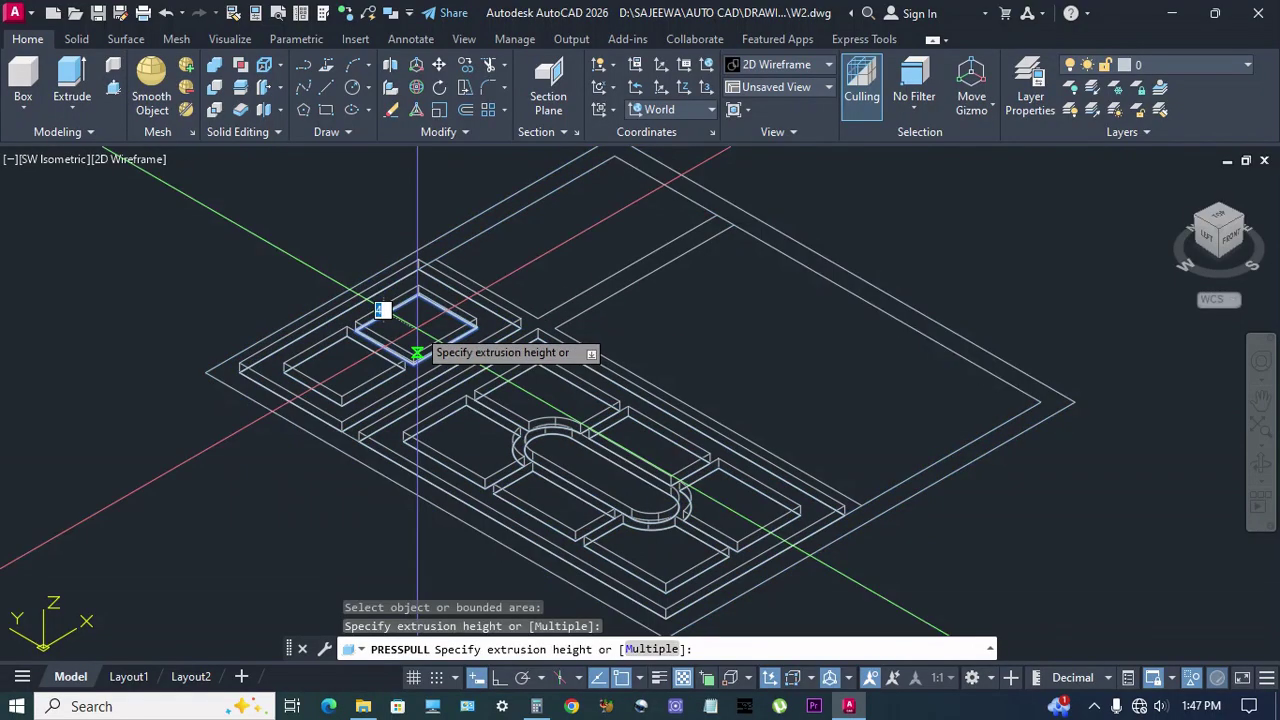
text(m)
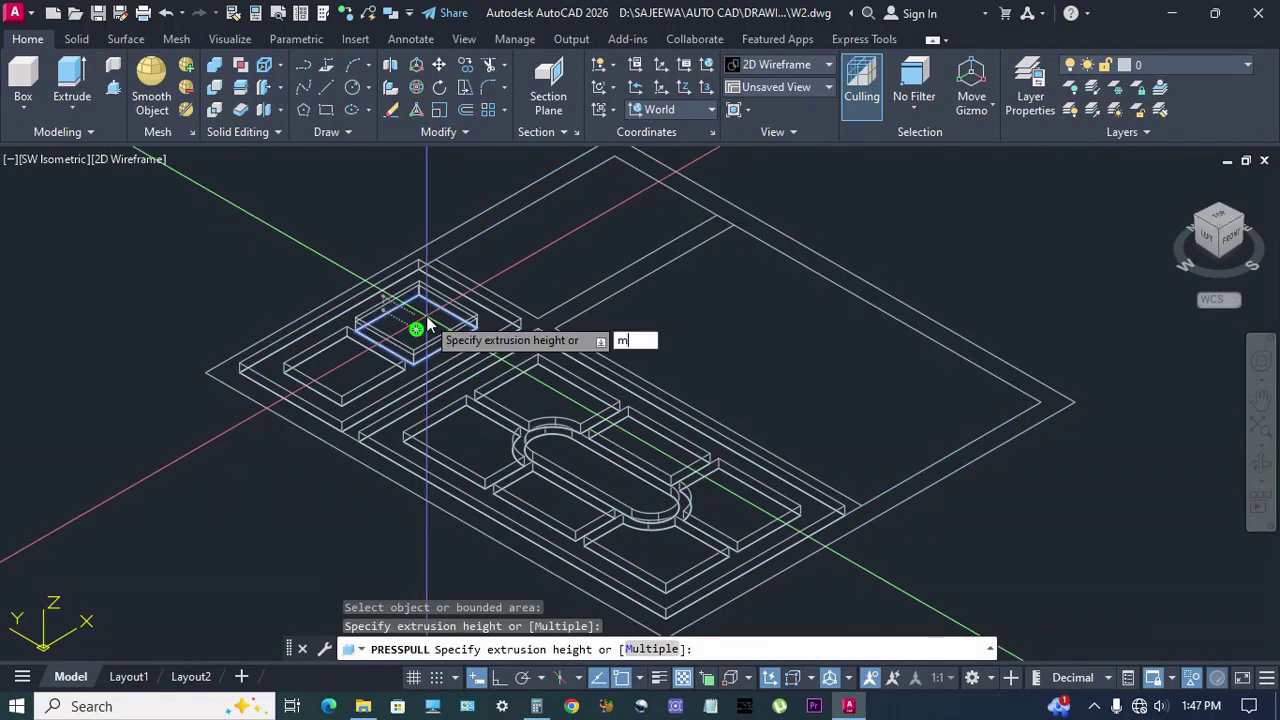
key(Return)
click(530, 393)
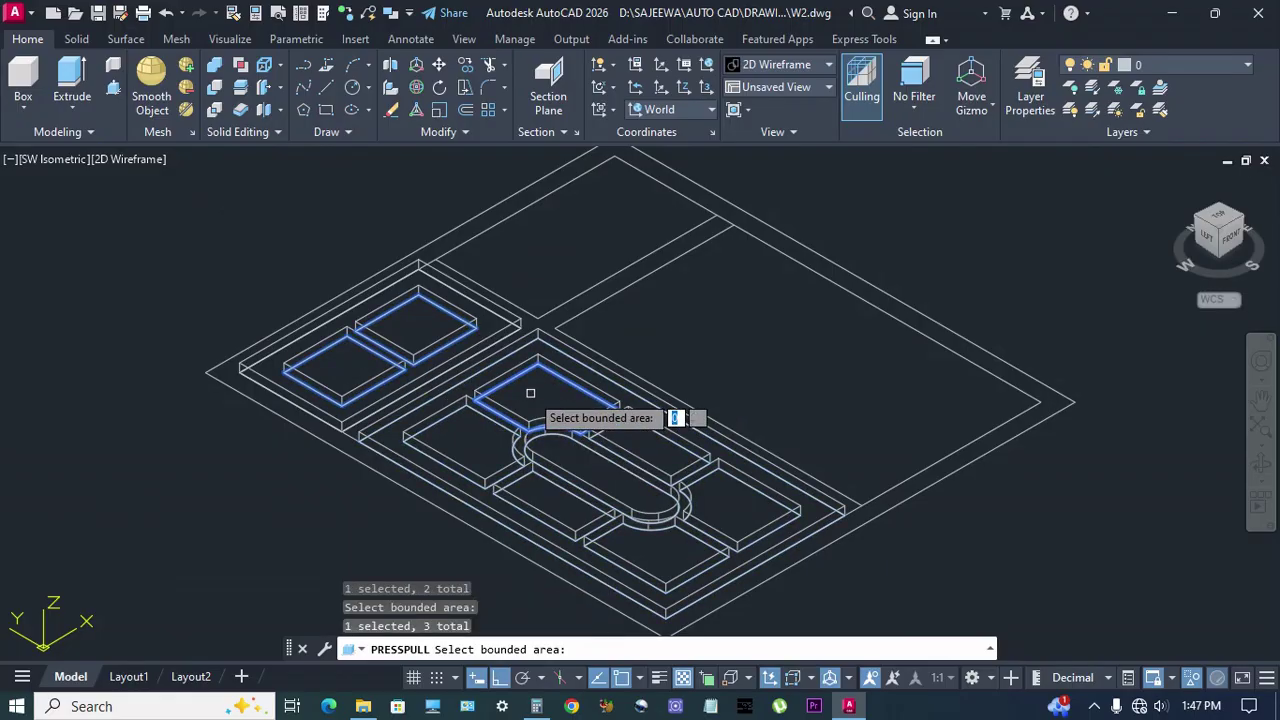
click(481, 441)
click(614, 431)
click(712, 504)
click(662, 554)
click(576, 515)
click(594, 468)
key(Return)
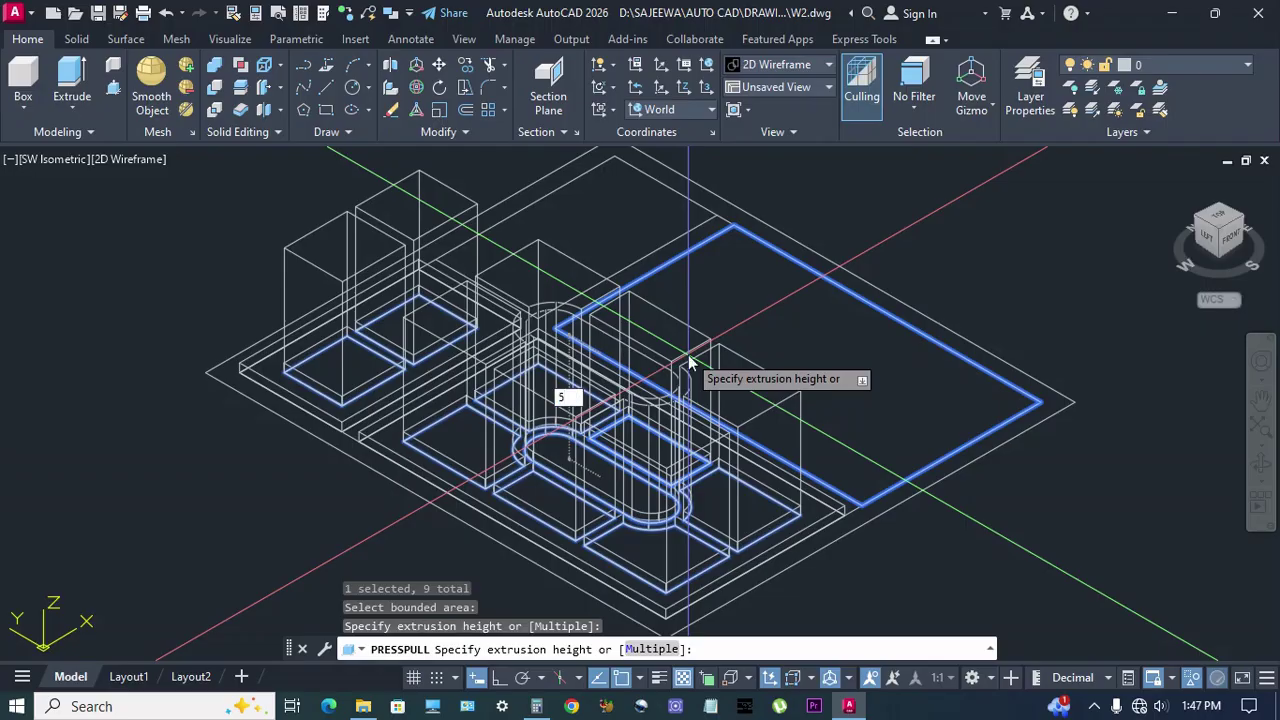
text(5)
key(Return)
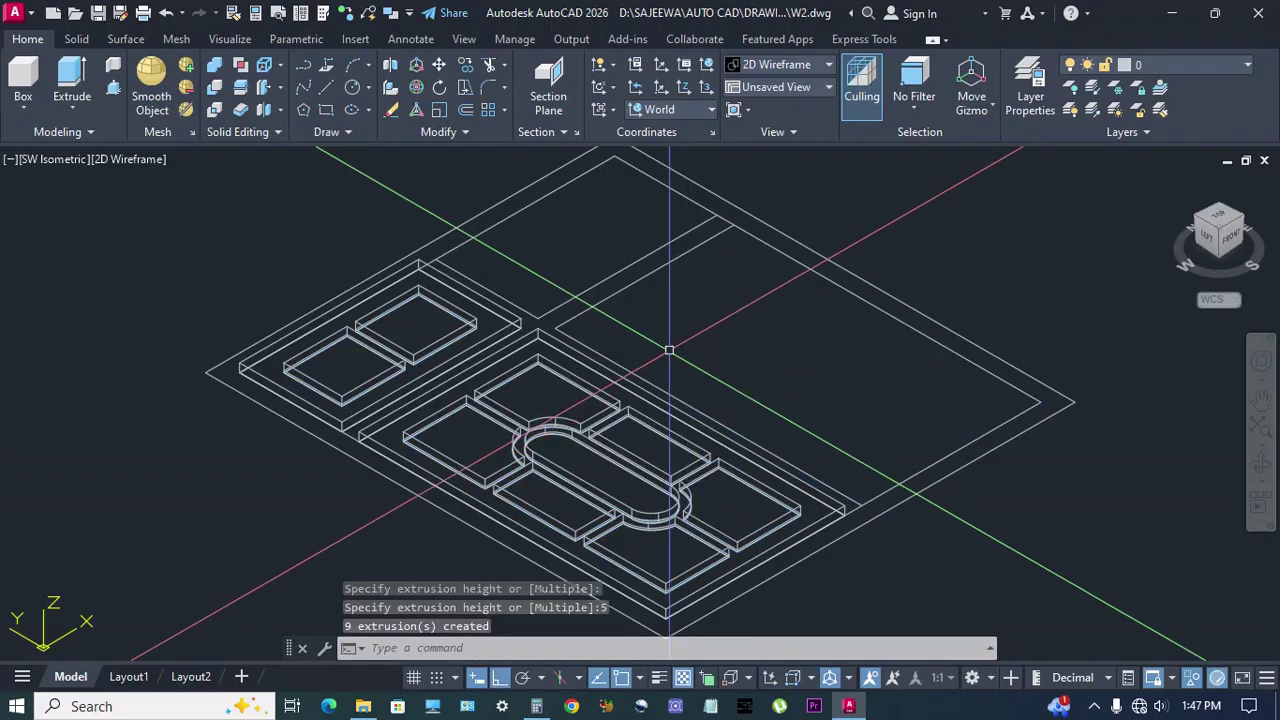
Use Quick Select on the objects within both sashes to select only the glass panes by object type 3D Solid.
text(Q)
key(Down)
key(Return)
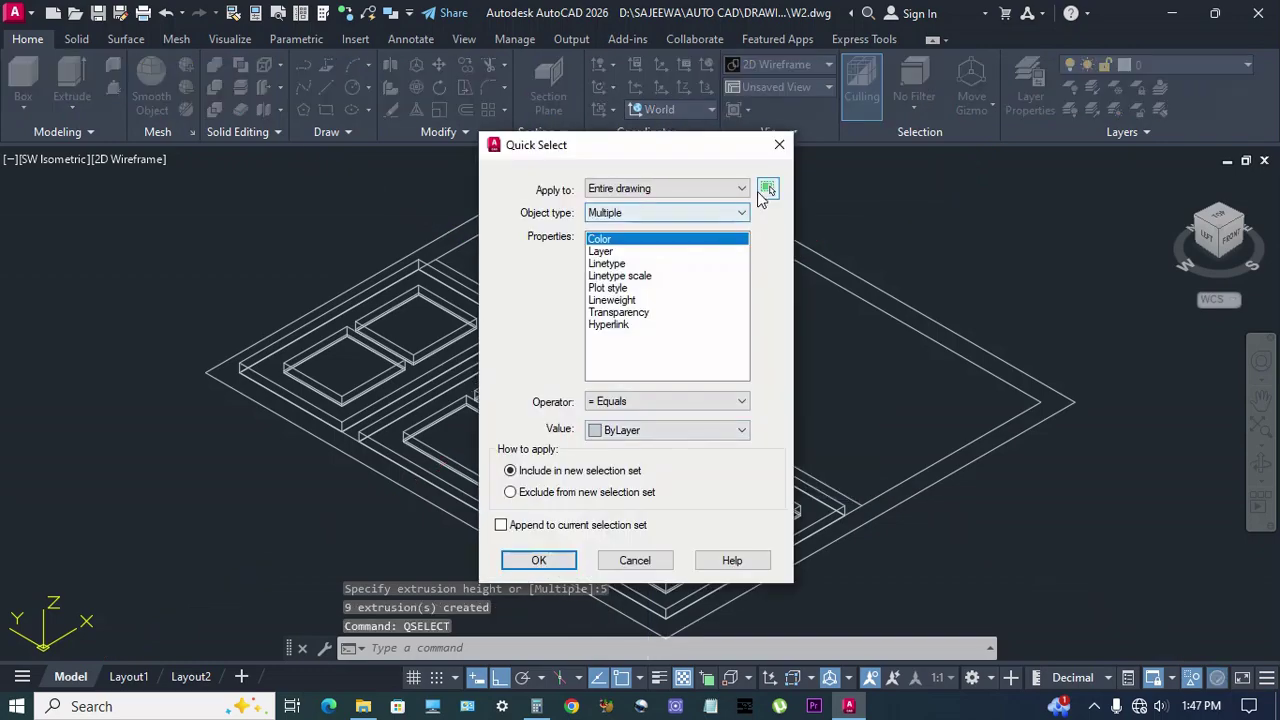
click(767, 189)
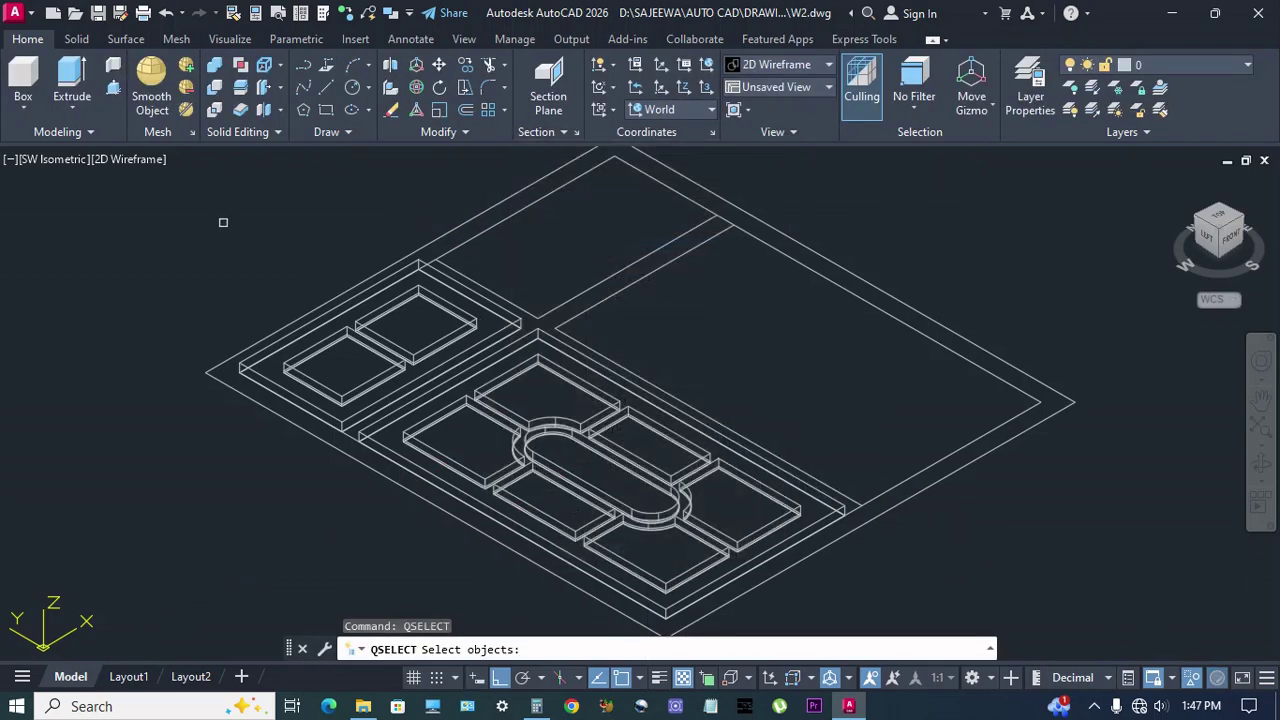
click(259, 244)
middle_drag(654, 529, 656, 506)
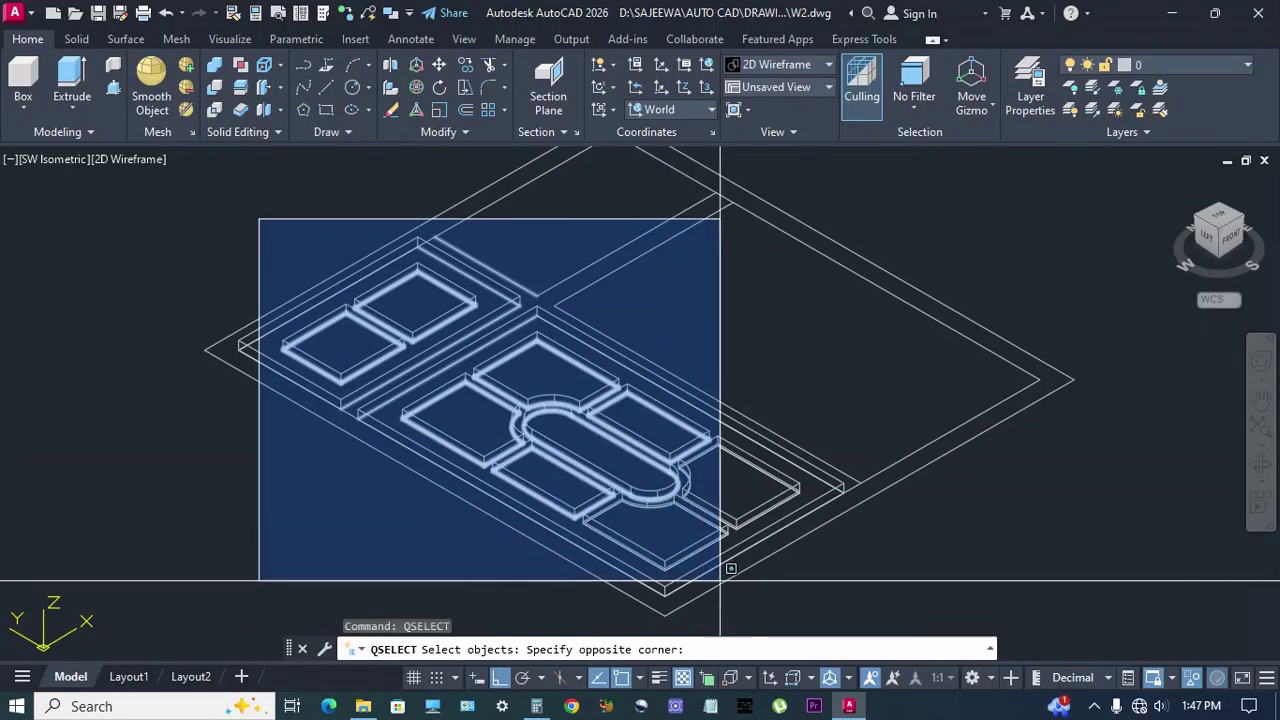
click(820, 592)
key(Return)
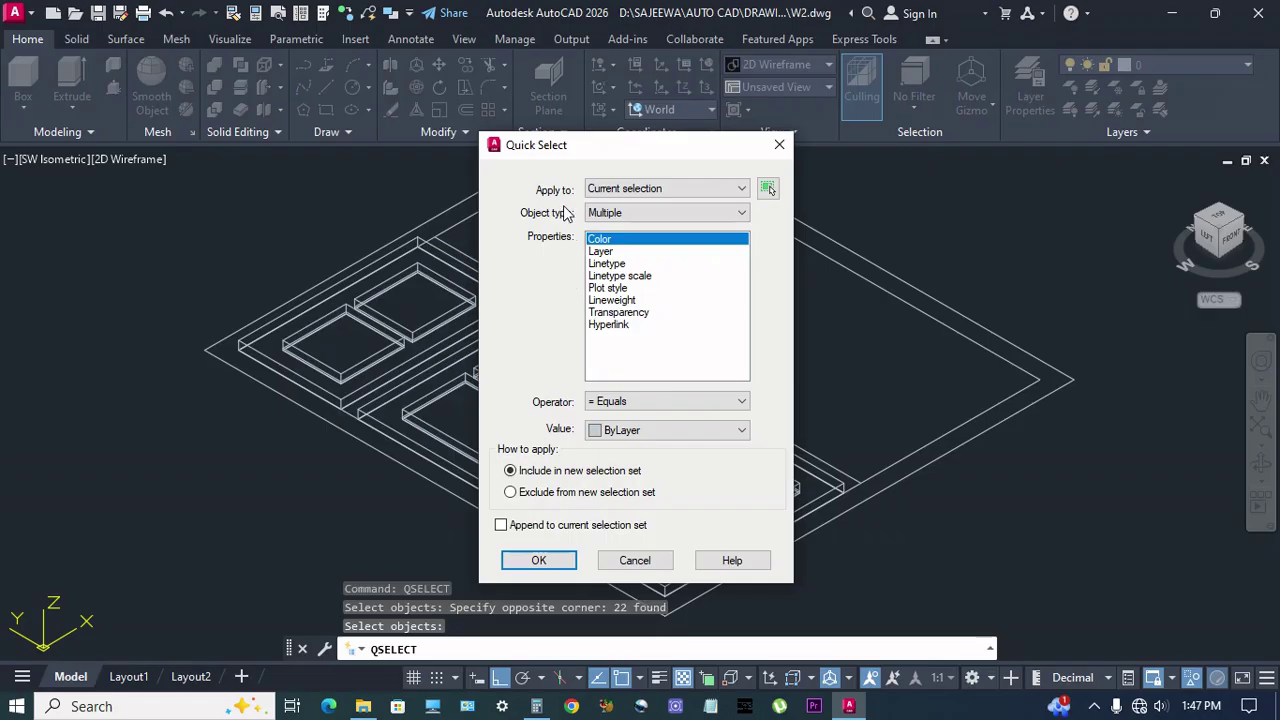
click(634, 213)
click(632, 248)
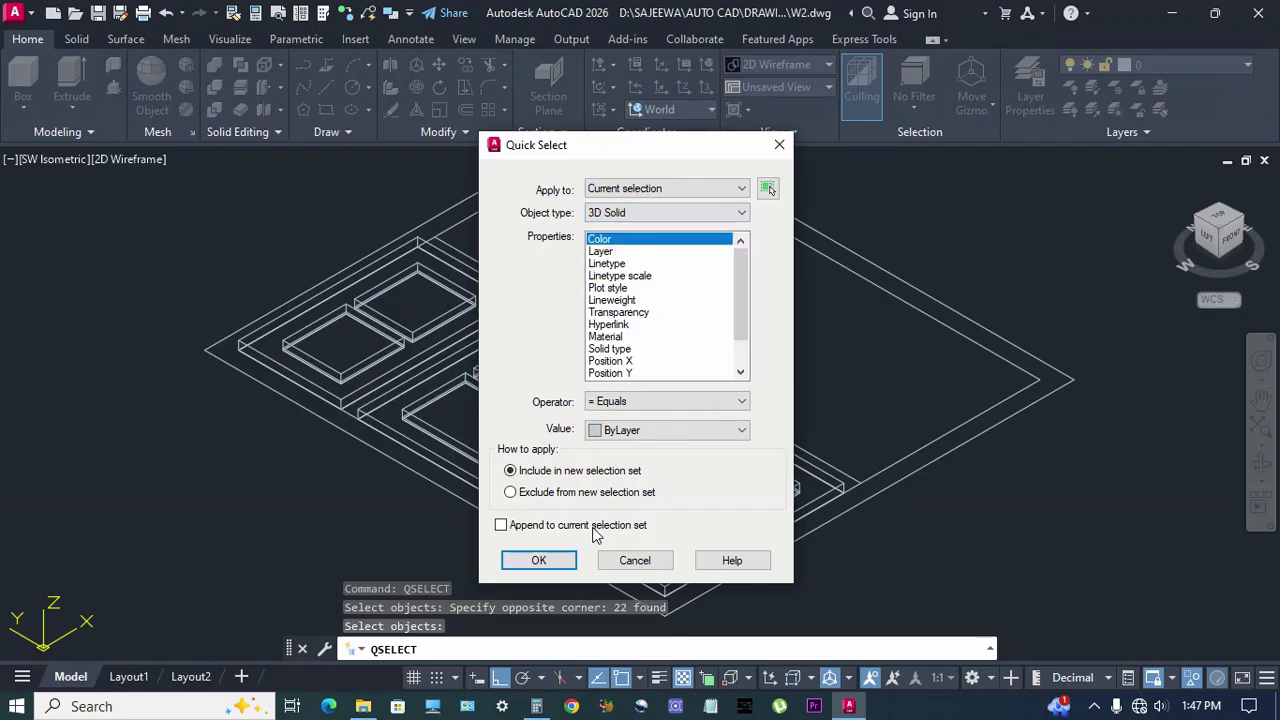
click(563, 566)
Move the selected glass panes up from the midpoint of a pane's vertical corner edge to the midpoint of the sash opening's corner edge.
text(M)
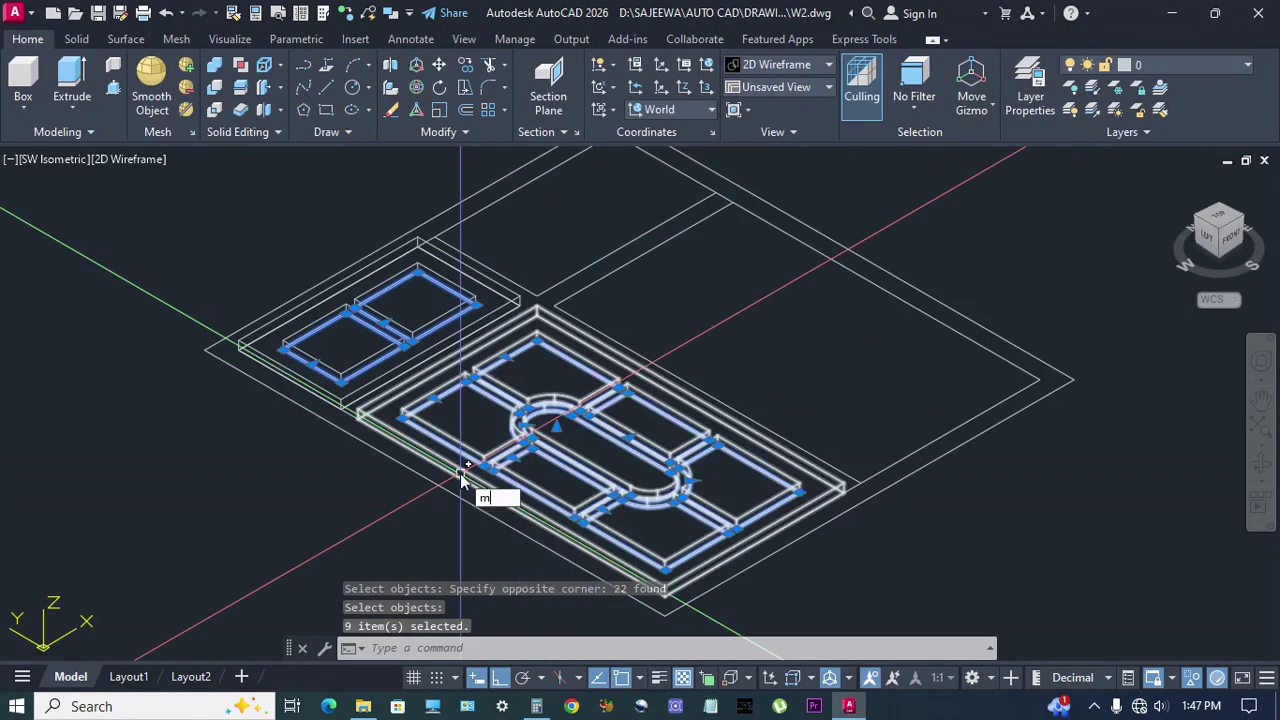
key(Return)
scroll(290, 345, up, 10)
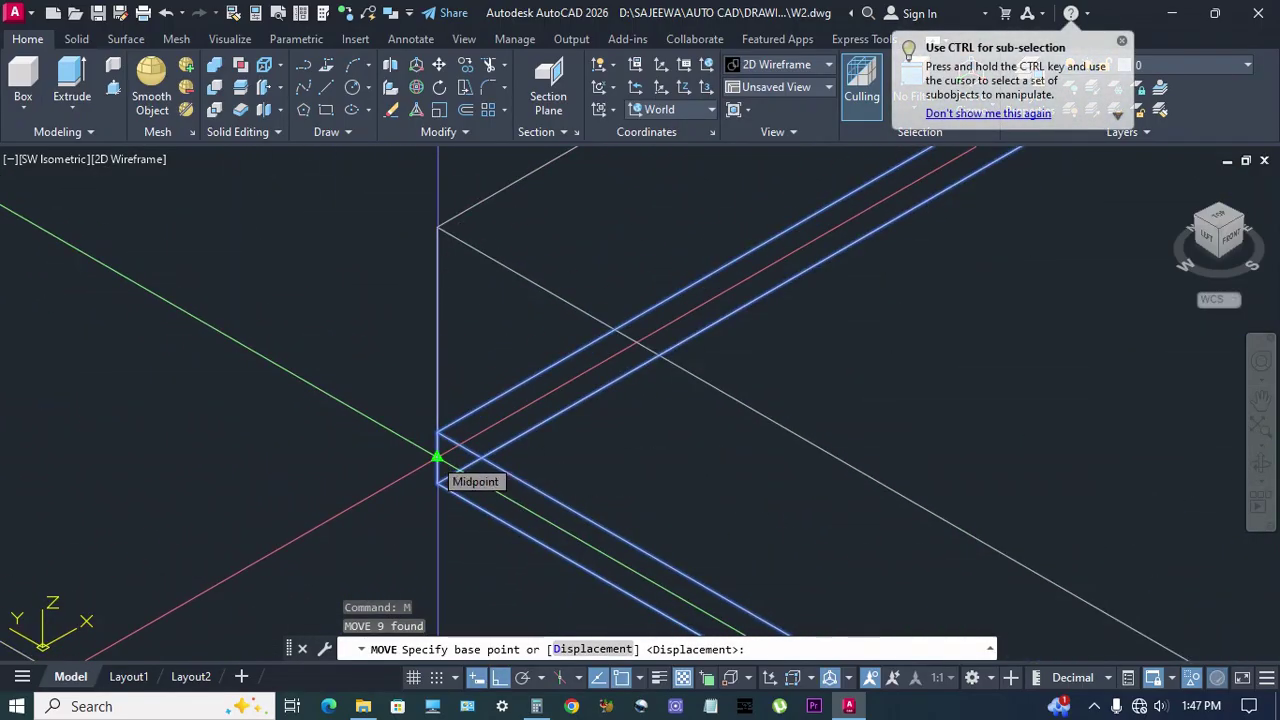
click(437, 457)
click(449, 345)
scroll(420, 374, down, 5)
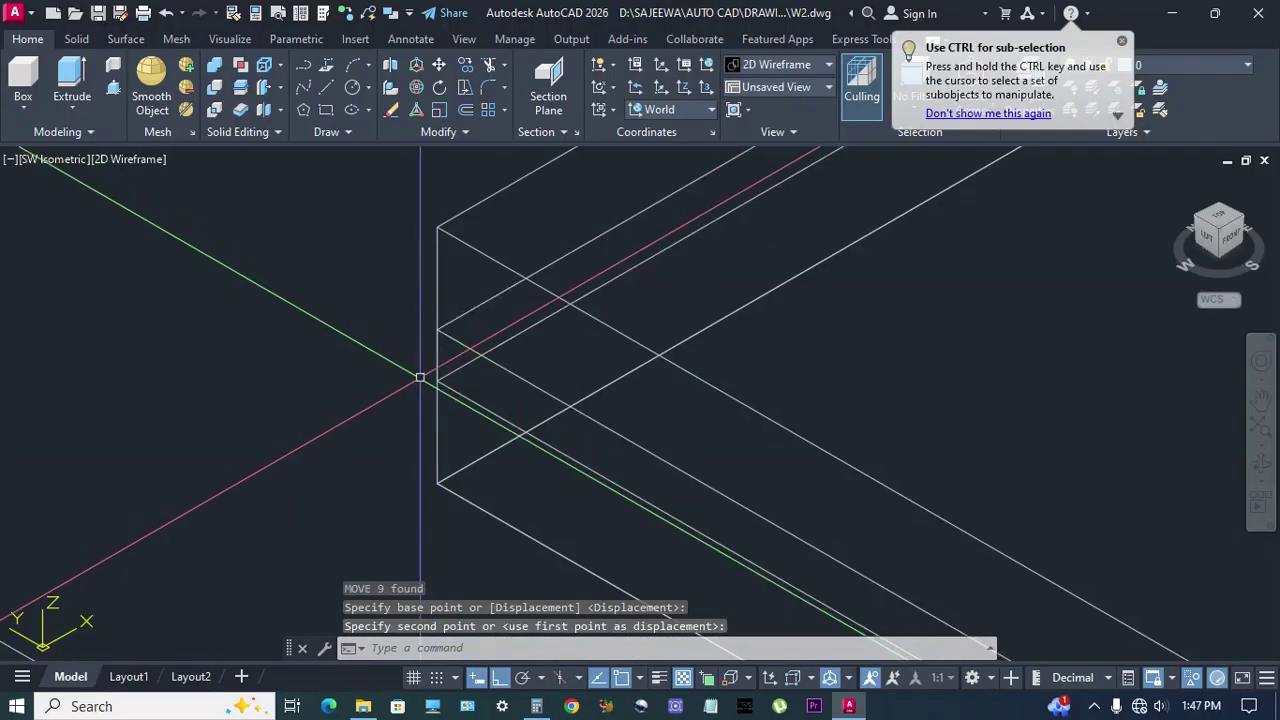
scroll(1154, 529, down, 6)
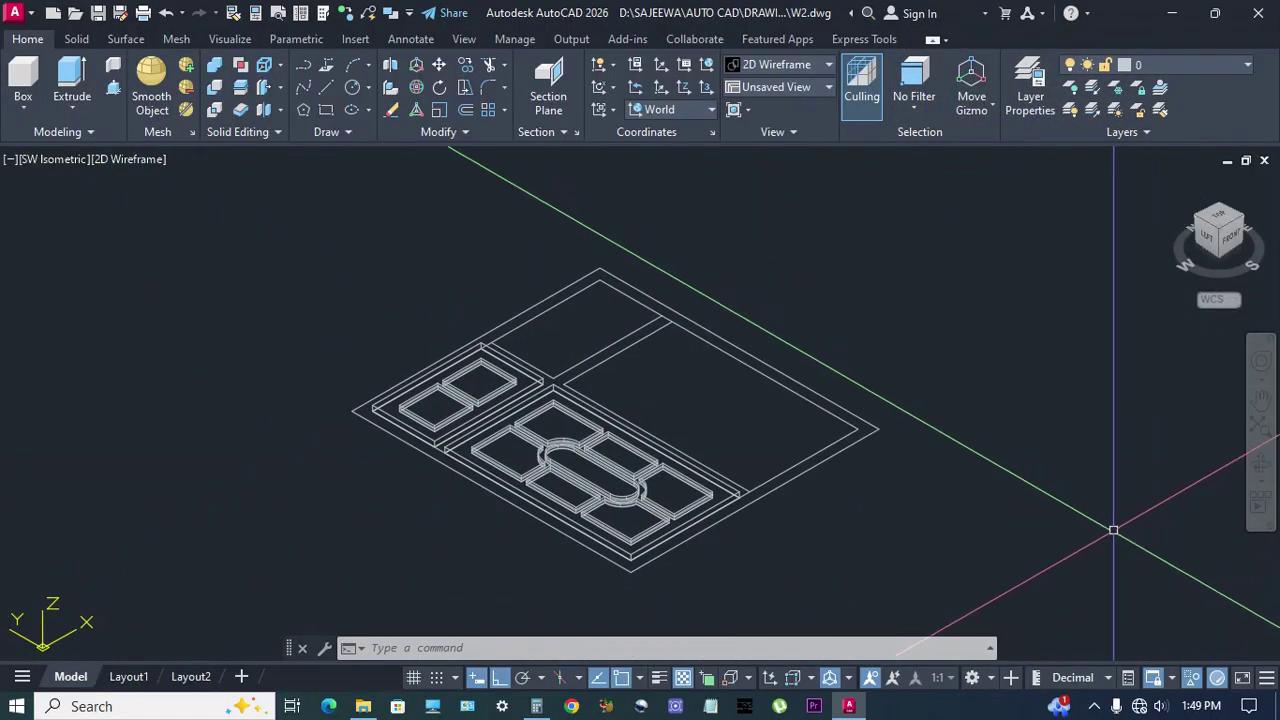
Open the Materials Browser and show the glass materials of the Autodesk Library.
click(229, 39)
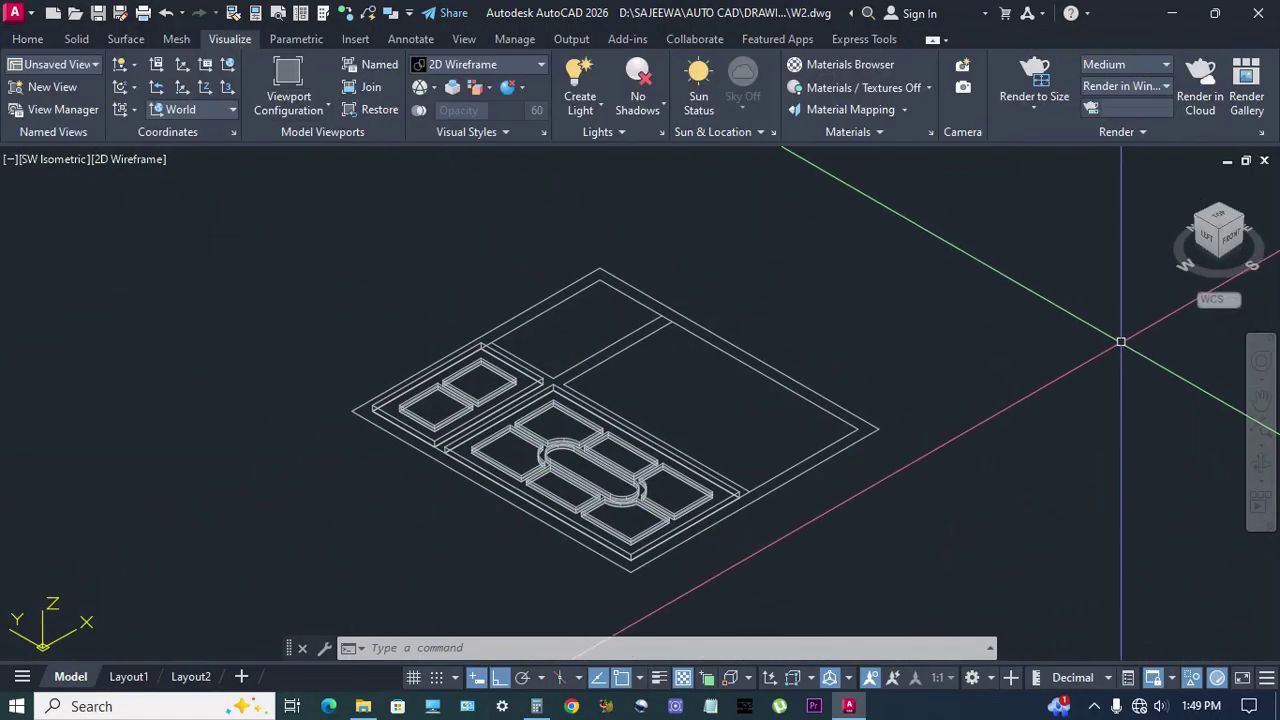
click(851, 64)
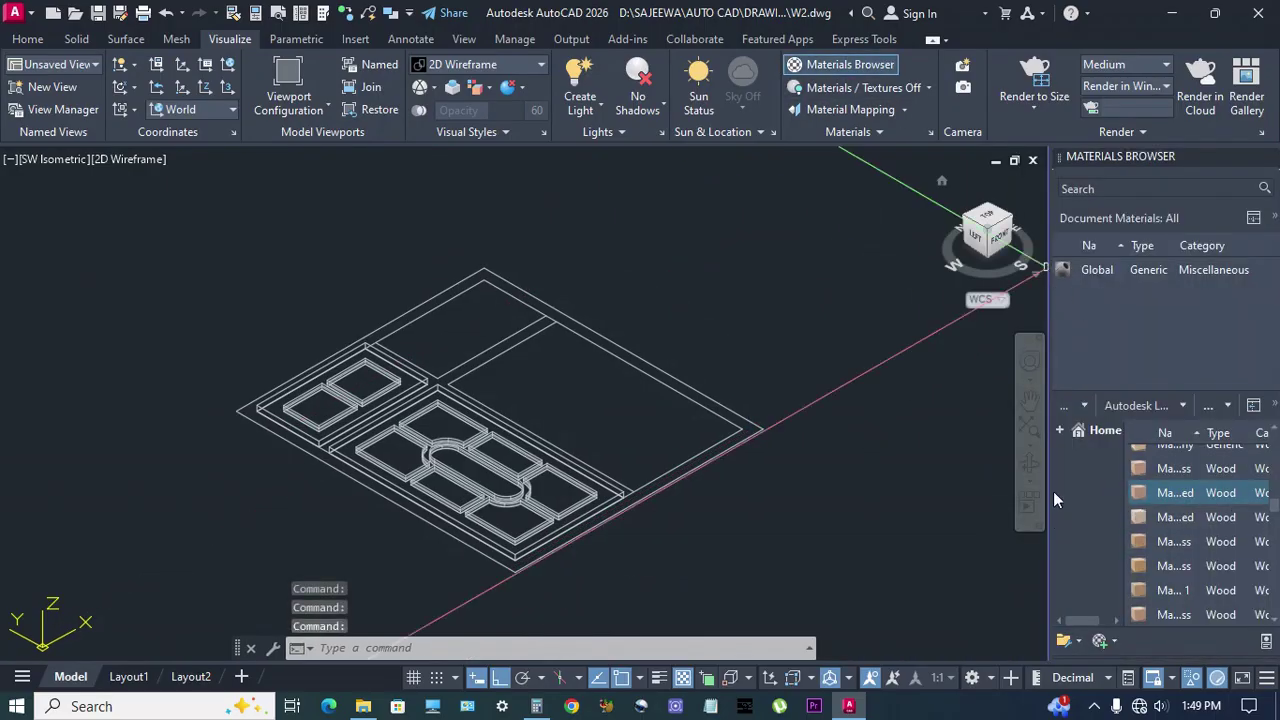
click(1084, 405)
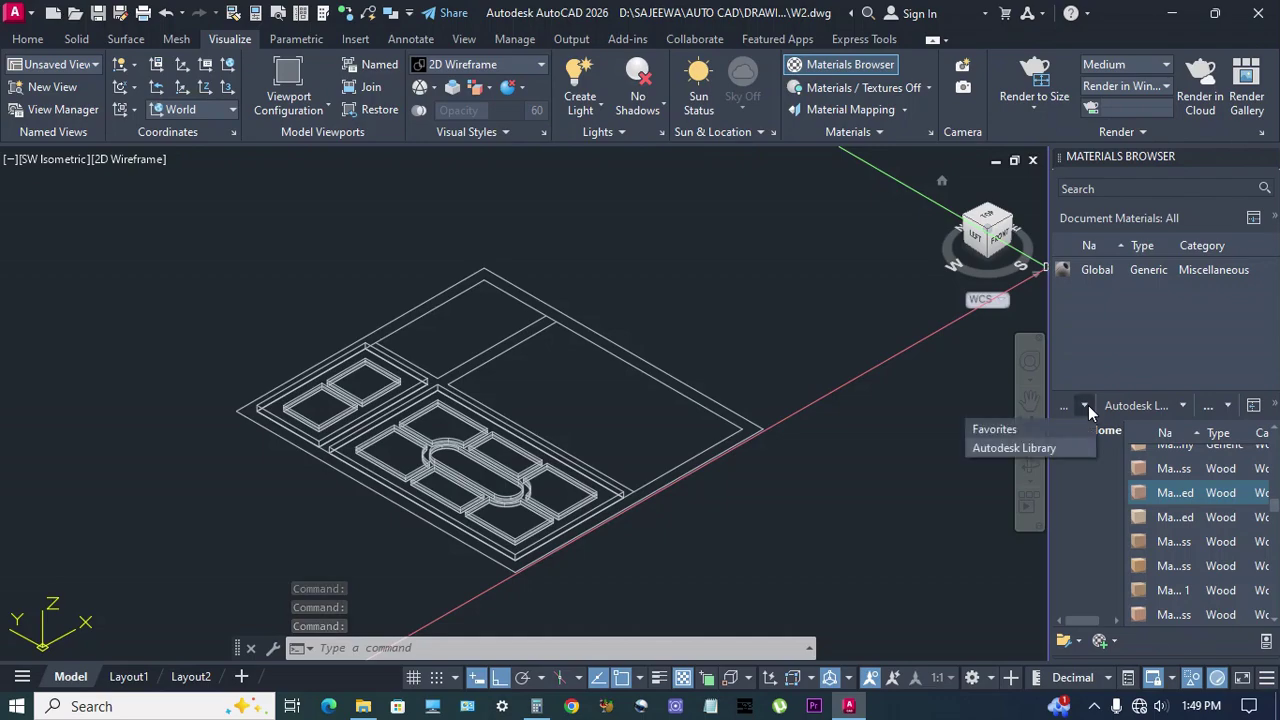
click(1036, 453)
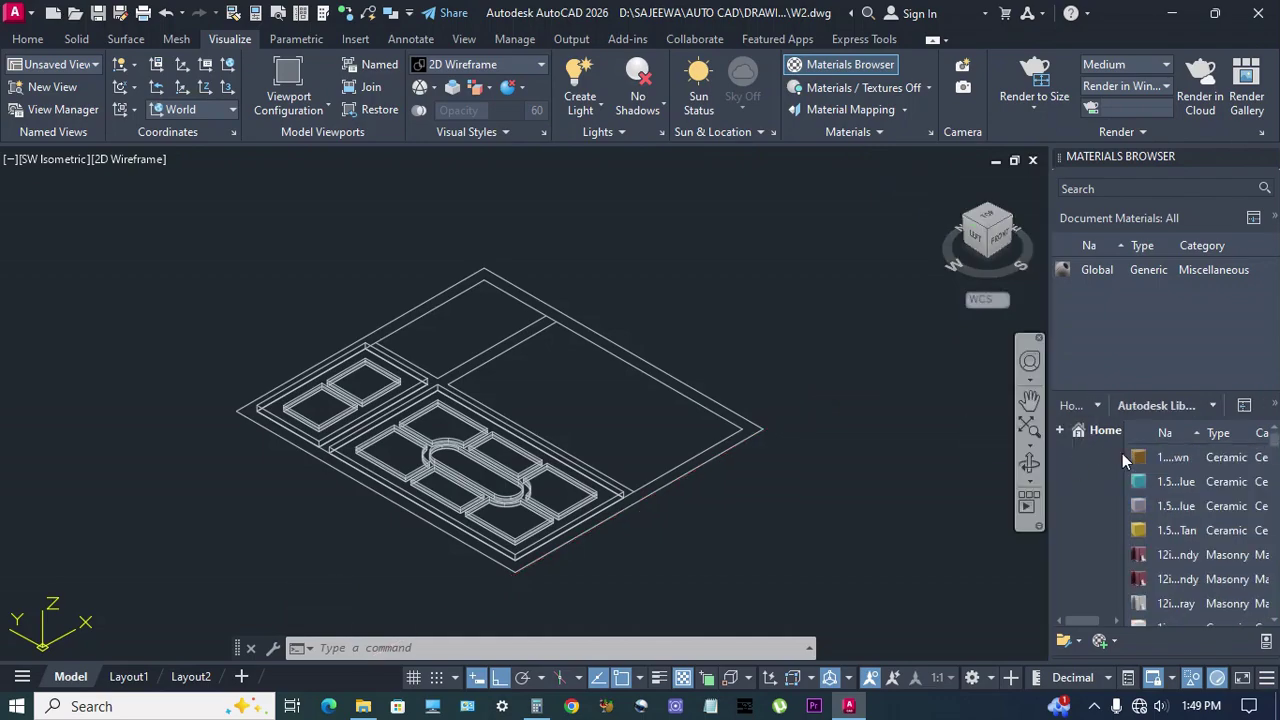
click(1214, 405)
click(1136, 411)
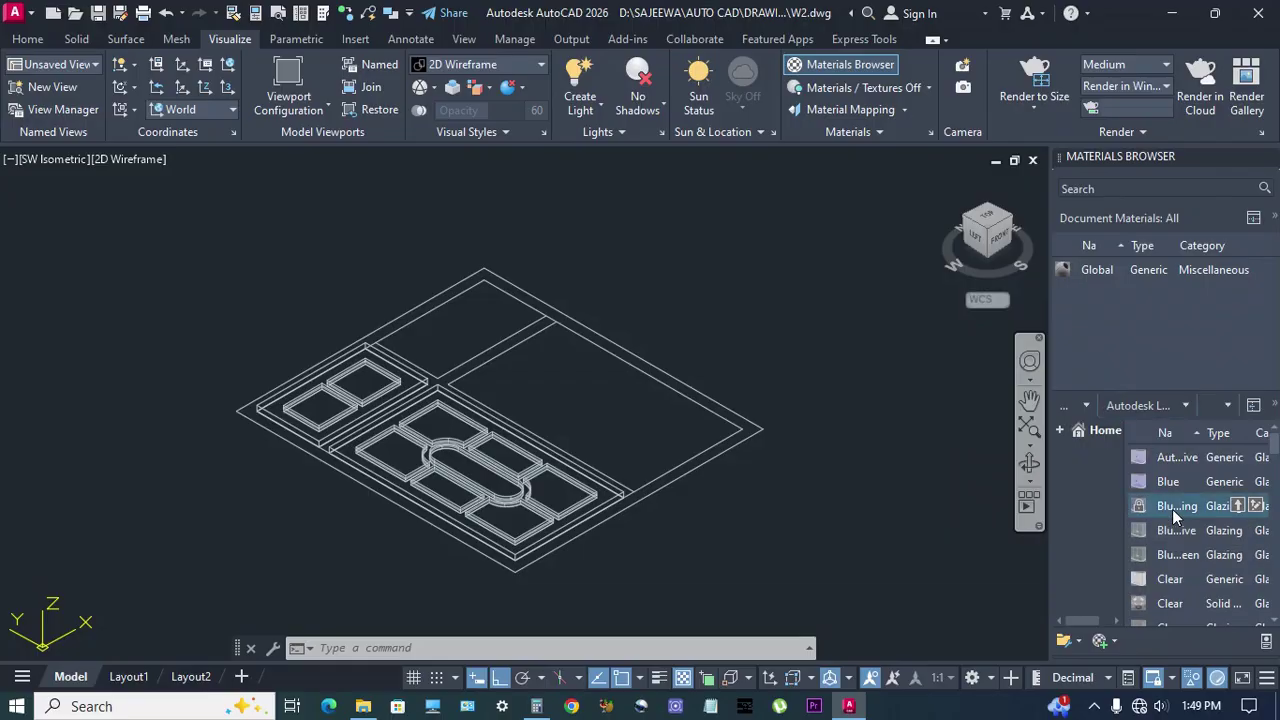
Add the library materials Blue - Glazing, Mahogany - Natural Low Gloss and Mahogany - Natural Polished to the document materials.
drag(1169, 507, 1110, 322)
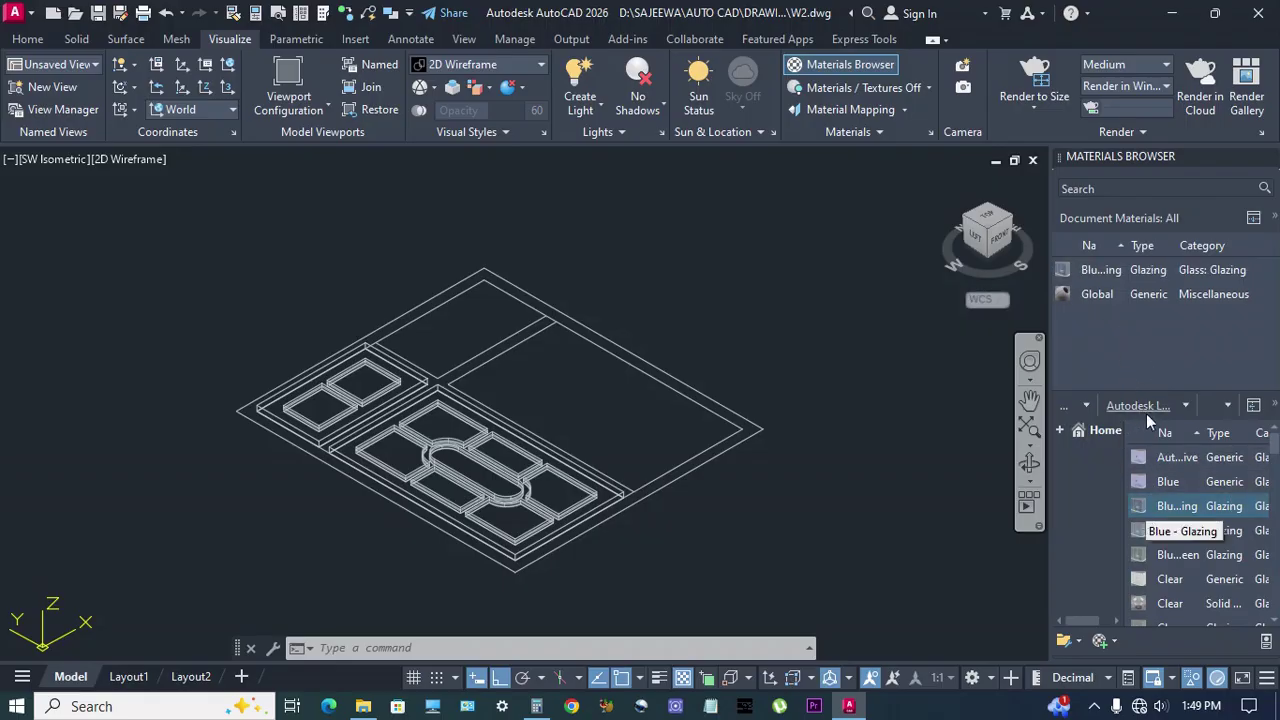
click(1185, 408)
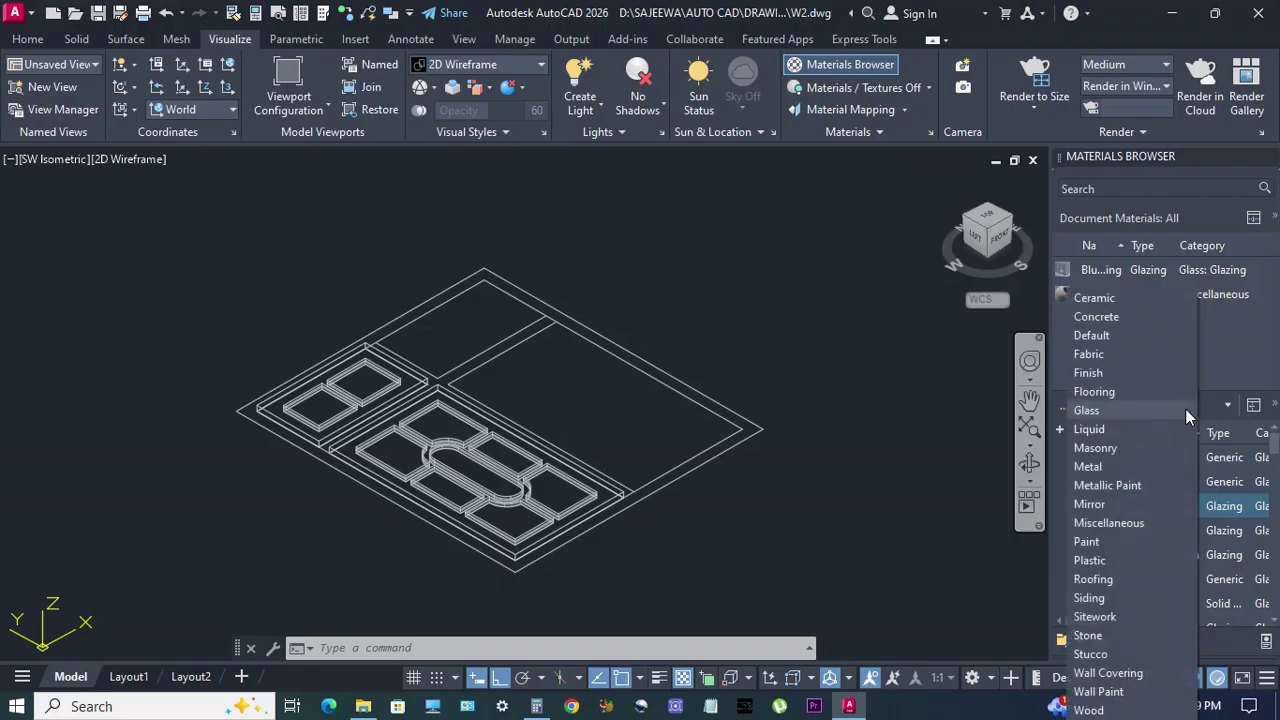
click(1095, 710)
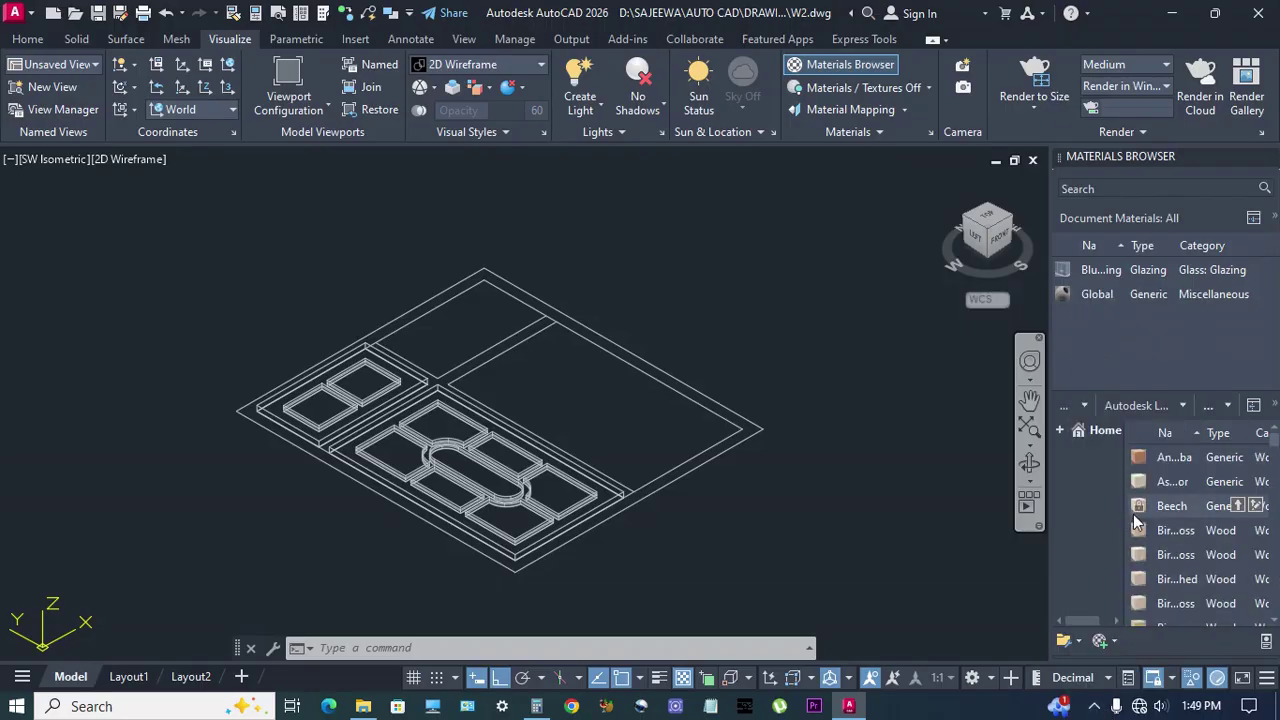
mouse_move(1151, 520)
scroll(1160, 512, down, 5)
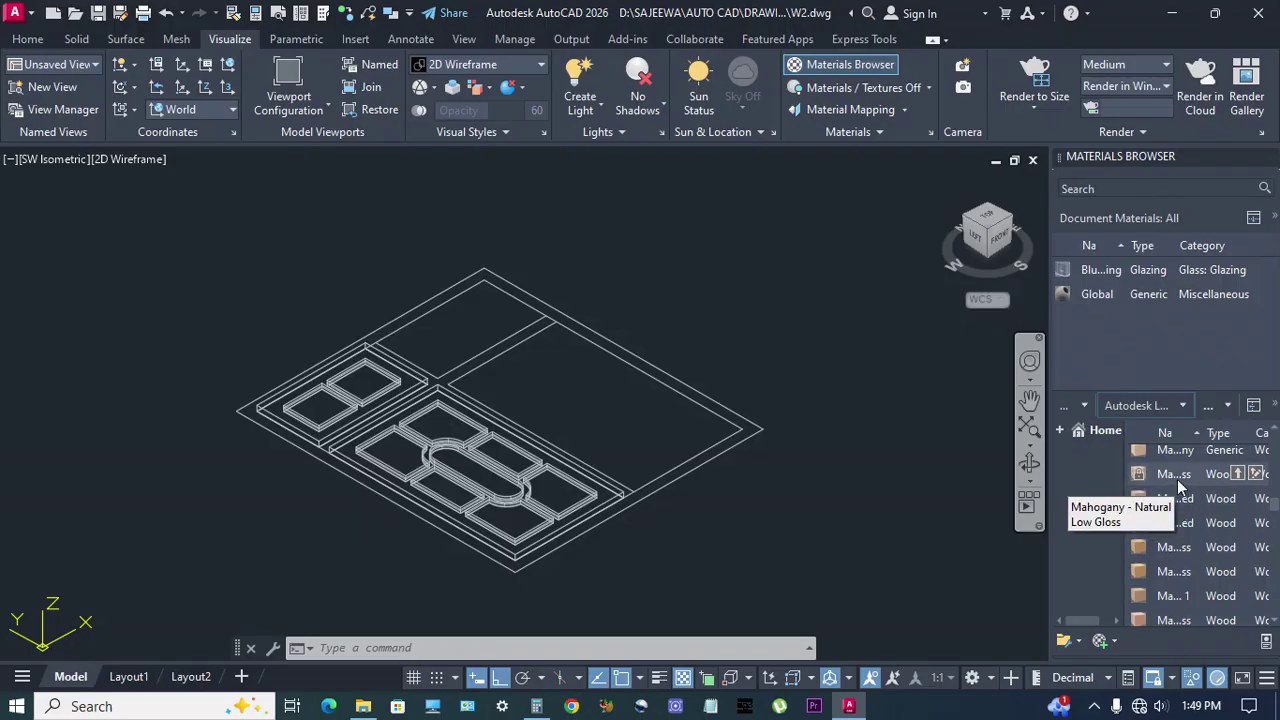
drag(1177, 479, 1082, 322)
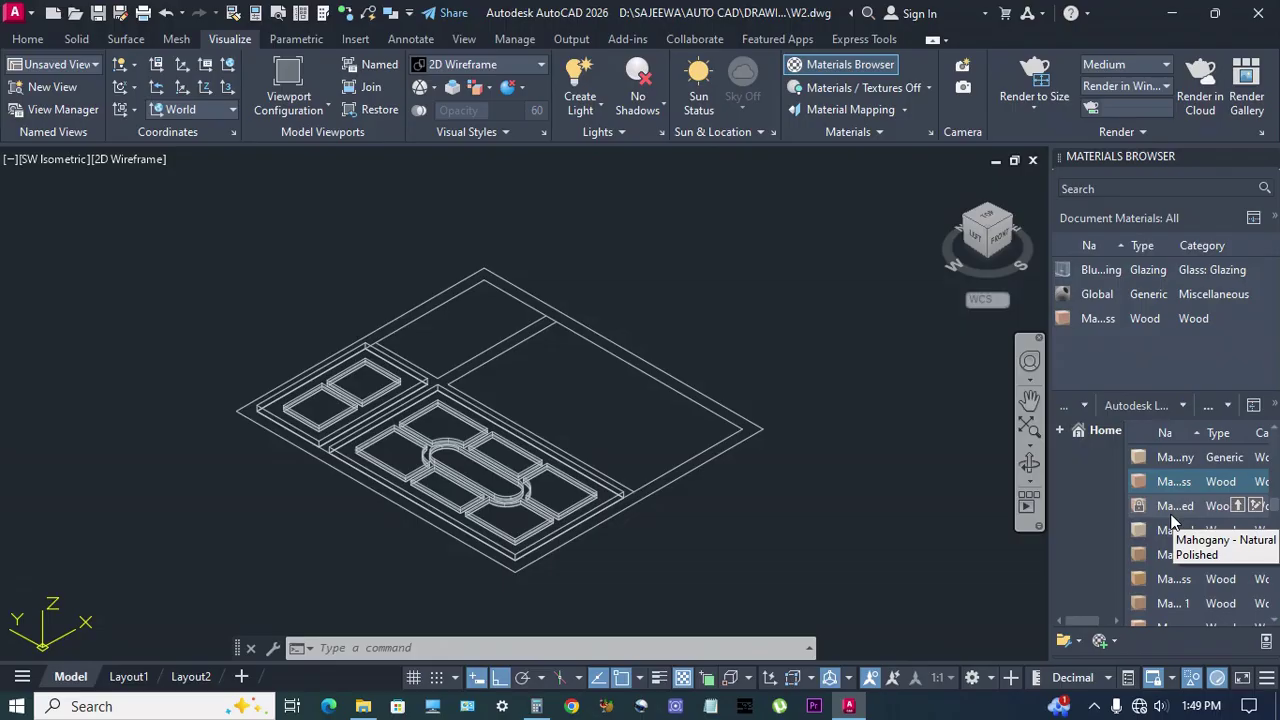
drag(1170, 508, 1081, 339)
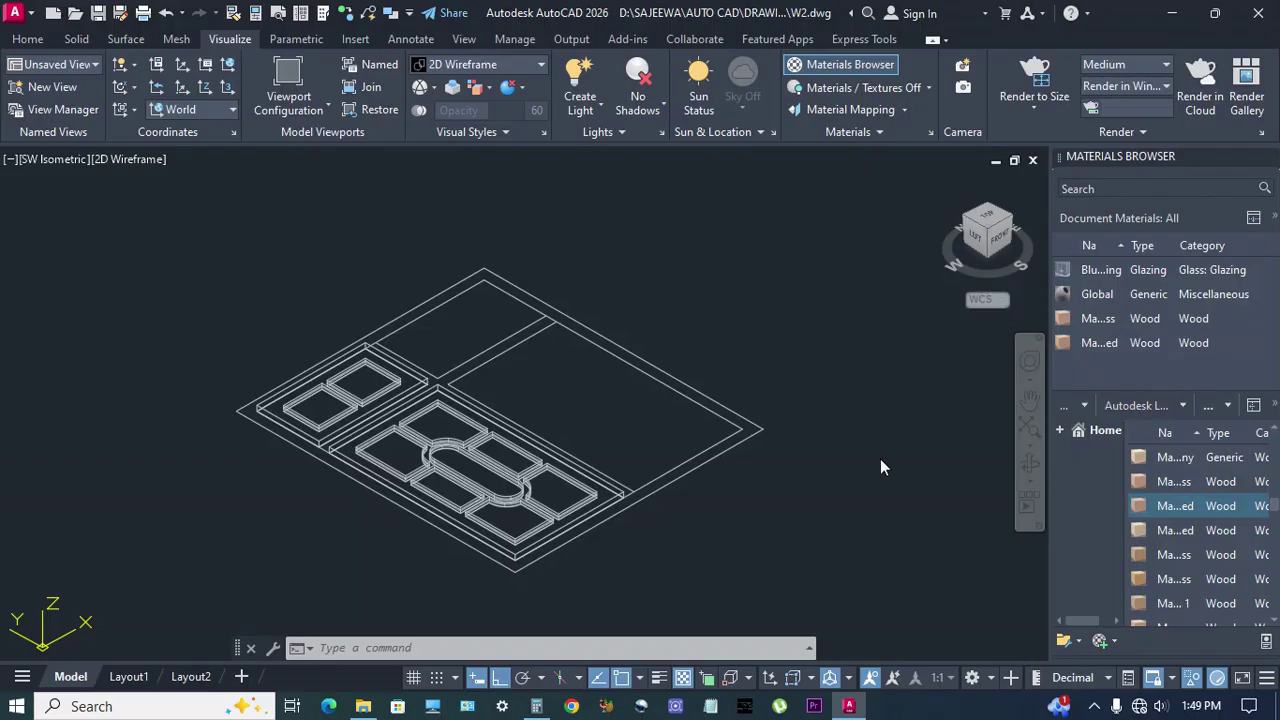
Use Quick Select on both sashes to pick the glass panes by object type 3D Solid and assign them the Blue - Glazing material.
text(q)
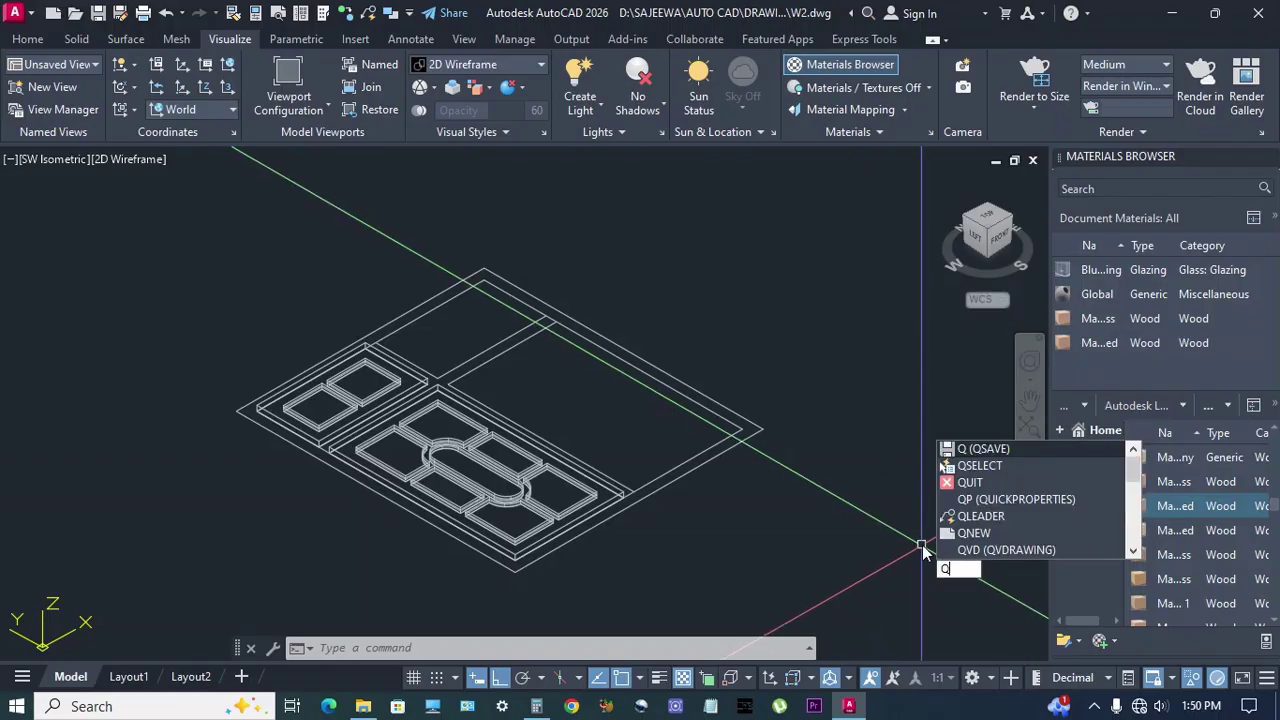
click(963, 466)
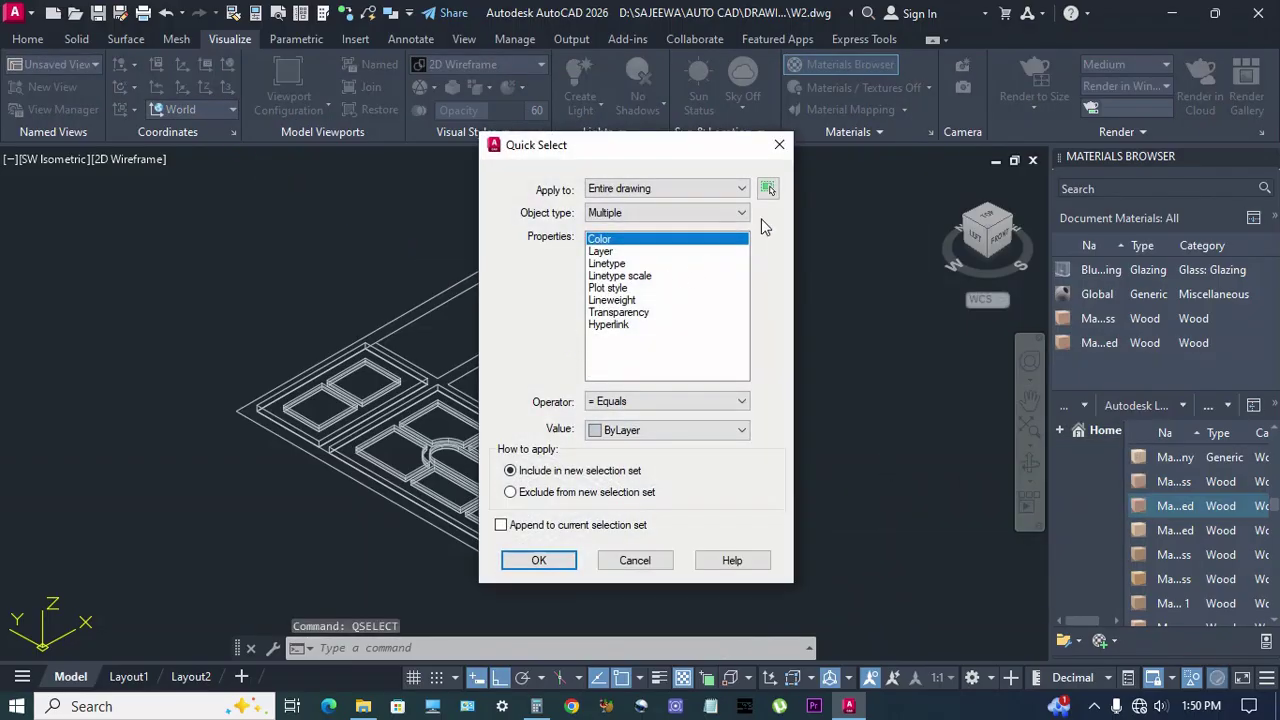
click(767, 189)
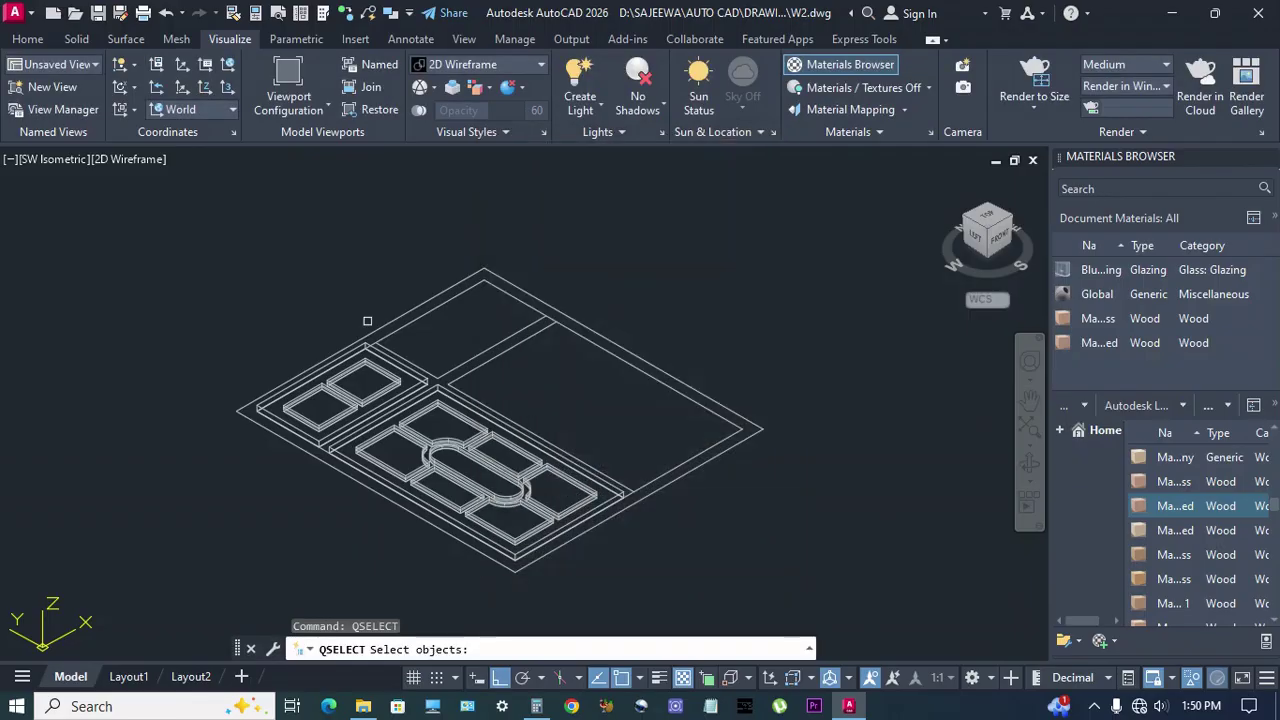
click(281, 325)
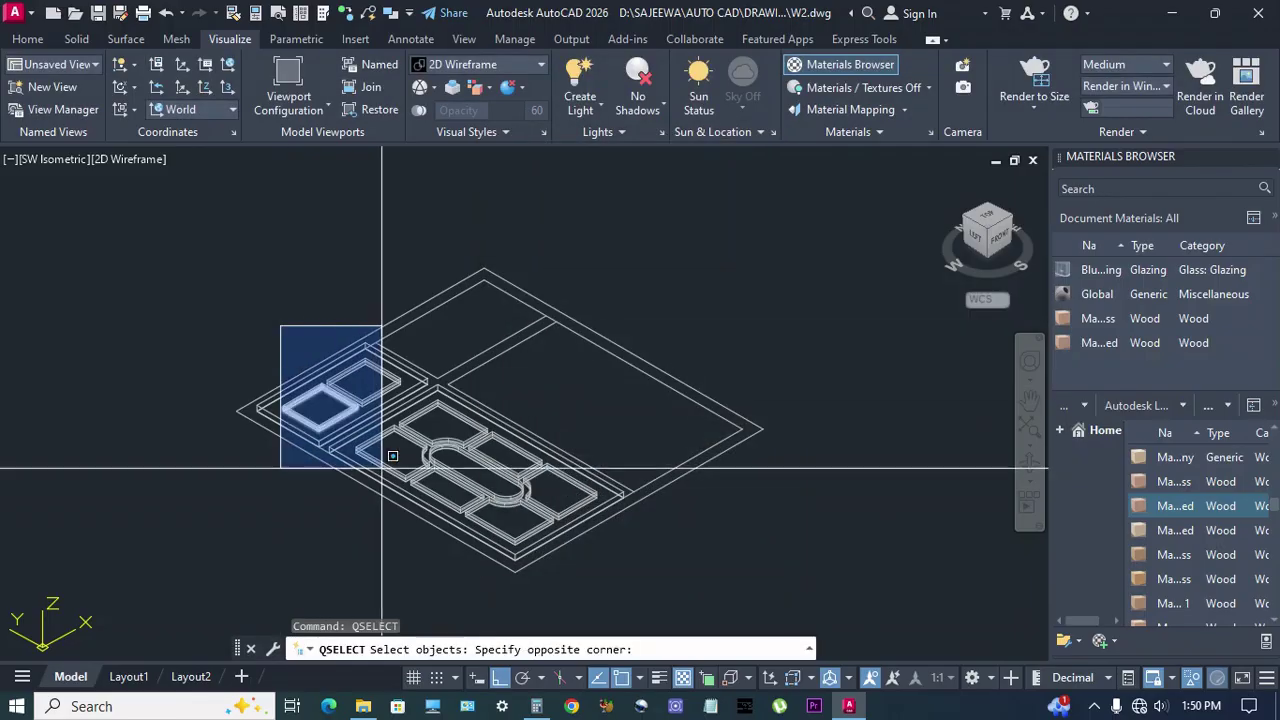
click(599, 580)
key(Return)
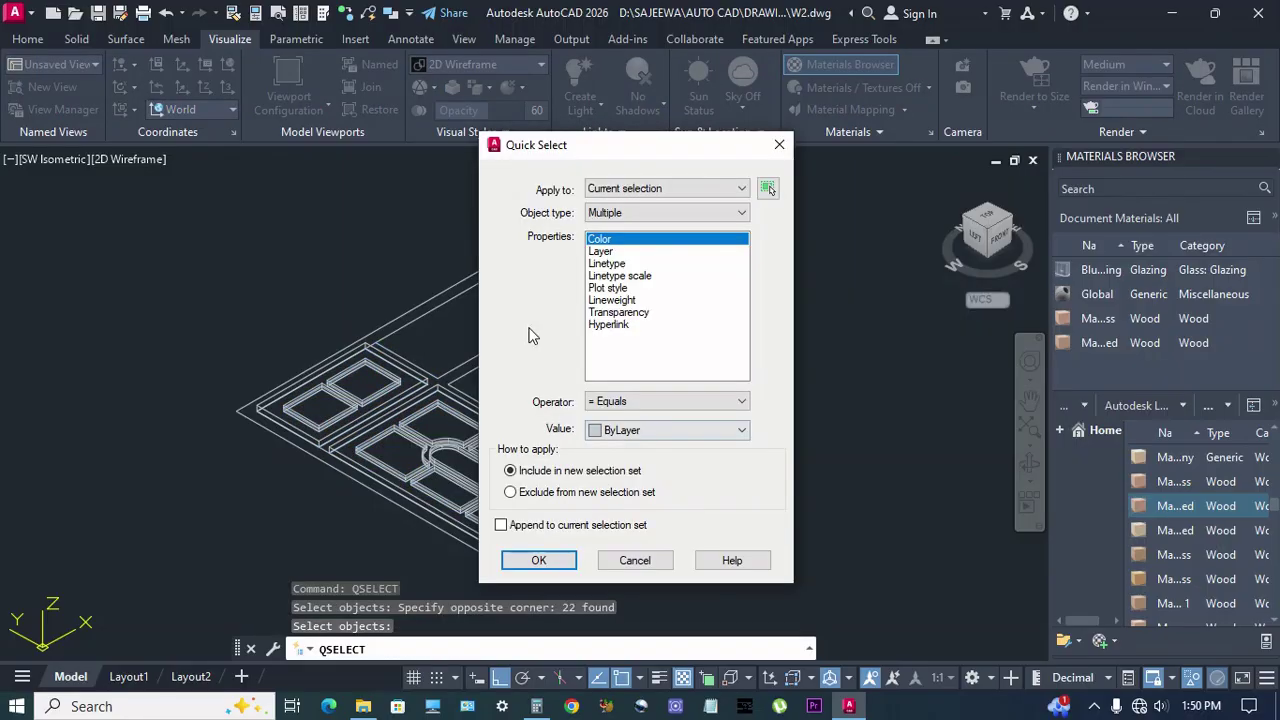
click(634, 214)
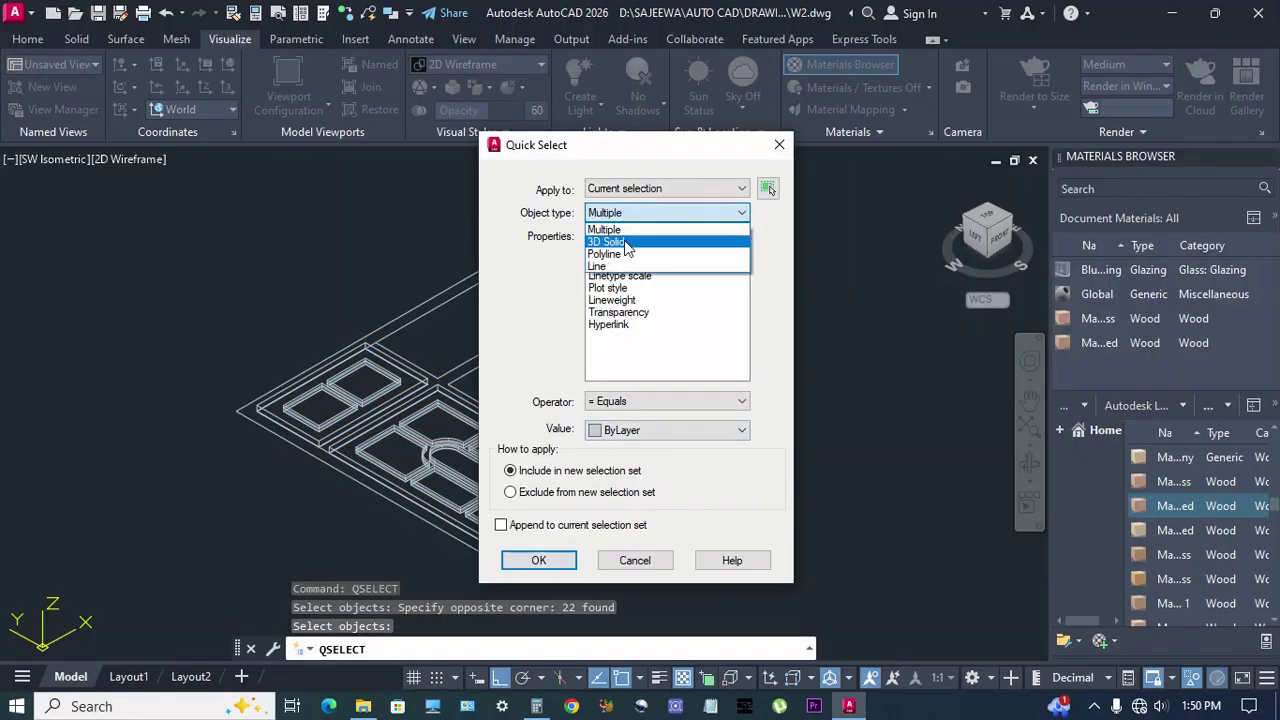
click(665, 240)
click(538, 561)
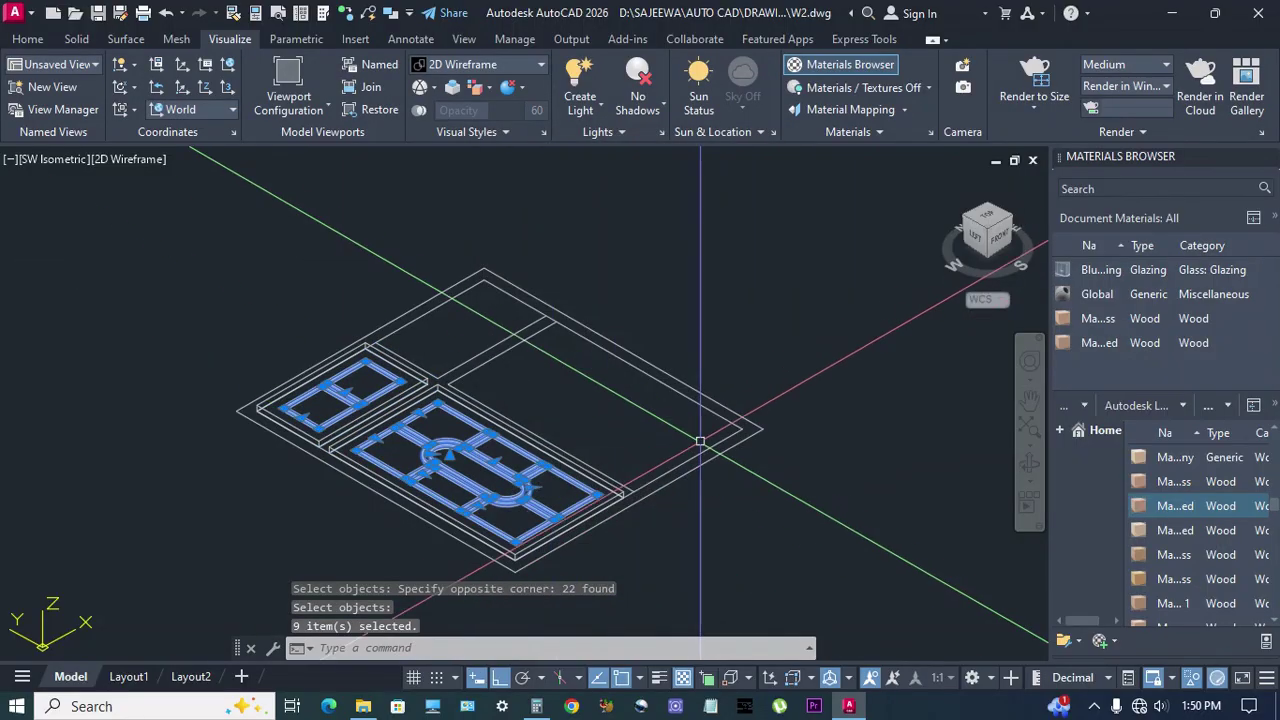
click(1103, 270)
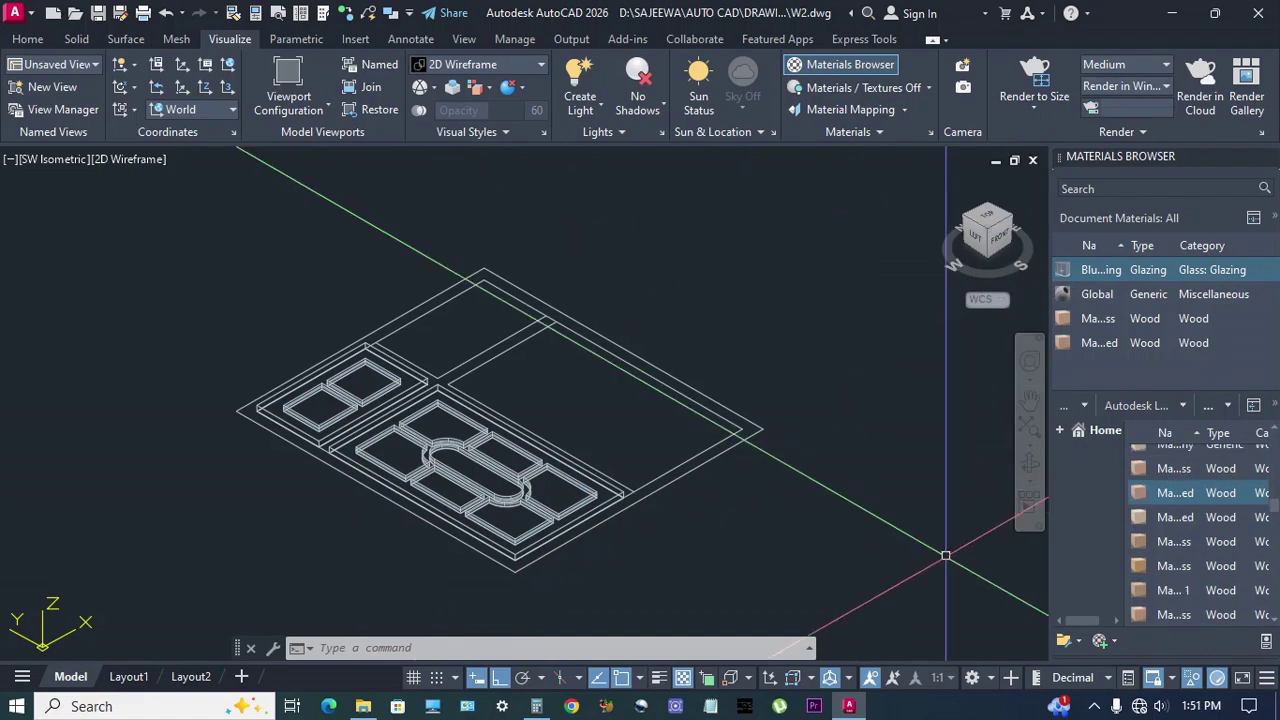
Switch the visual style to Realistic and assign Mahogany - Natural Low Gloss to both sash frames.
click(125, 159)
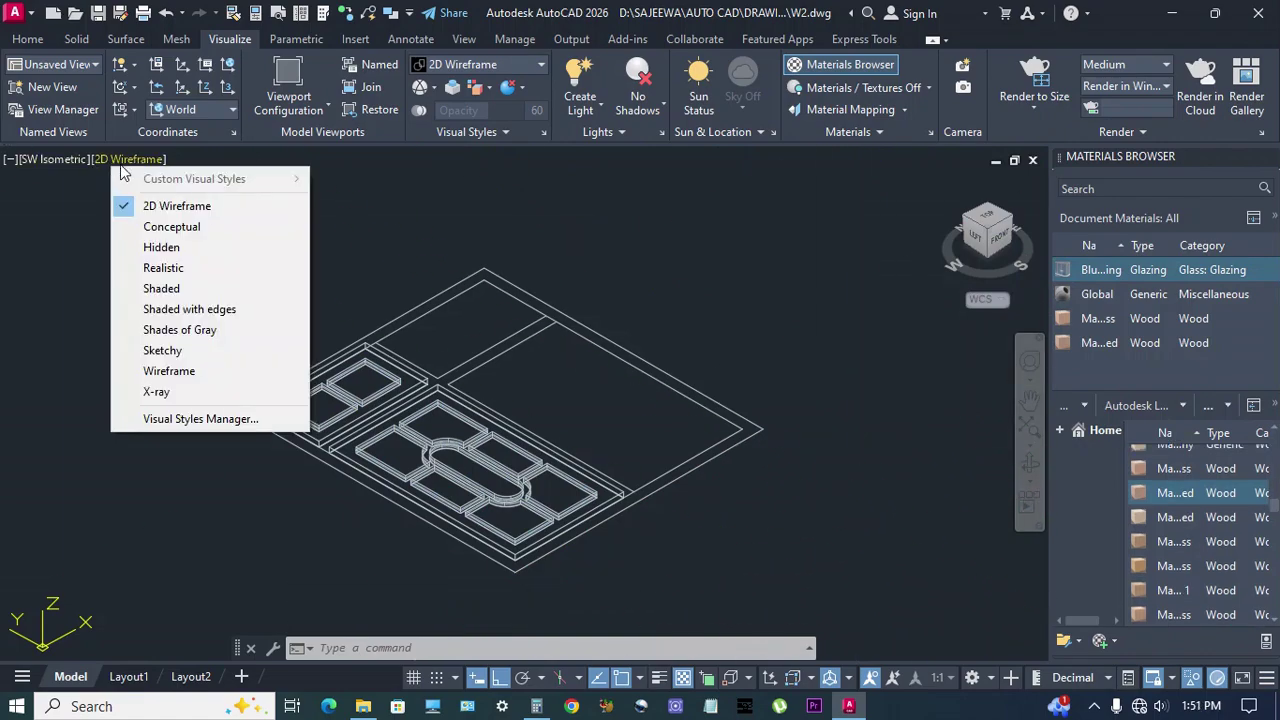
click(163, 269)
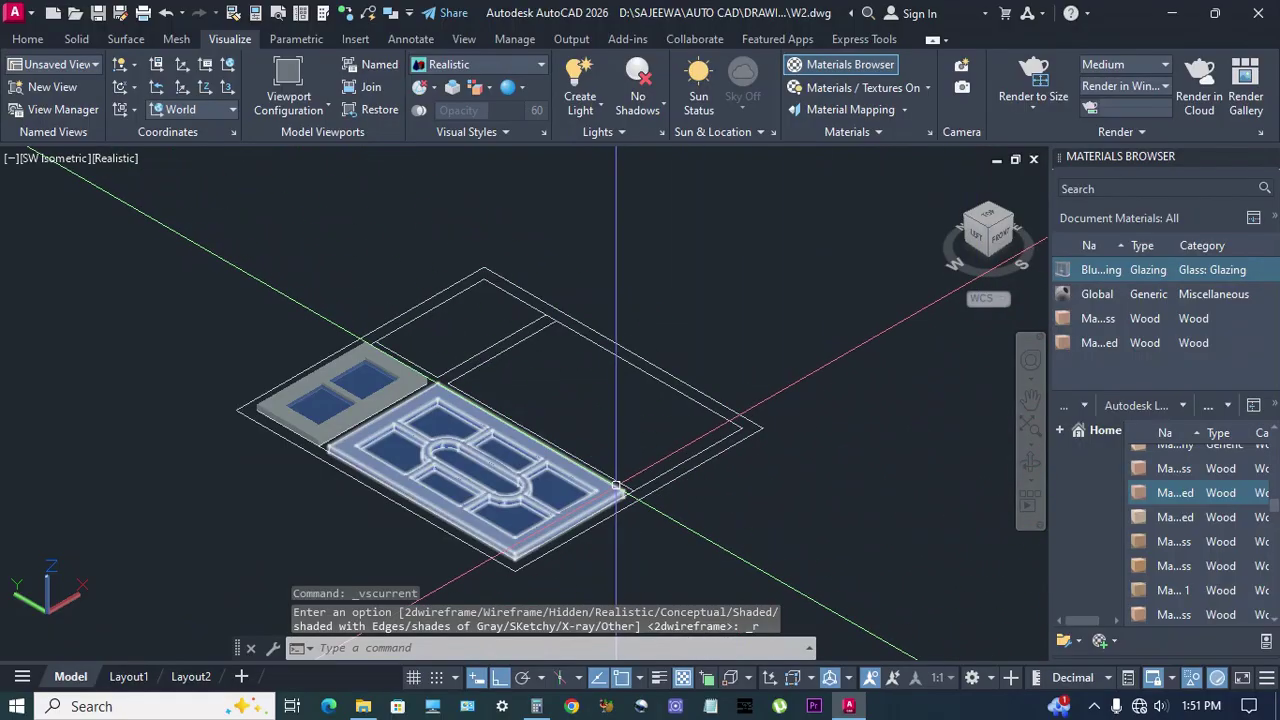
click(562, 452)
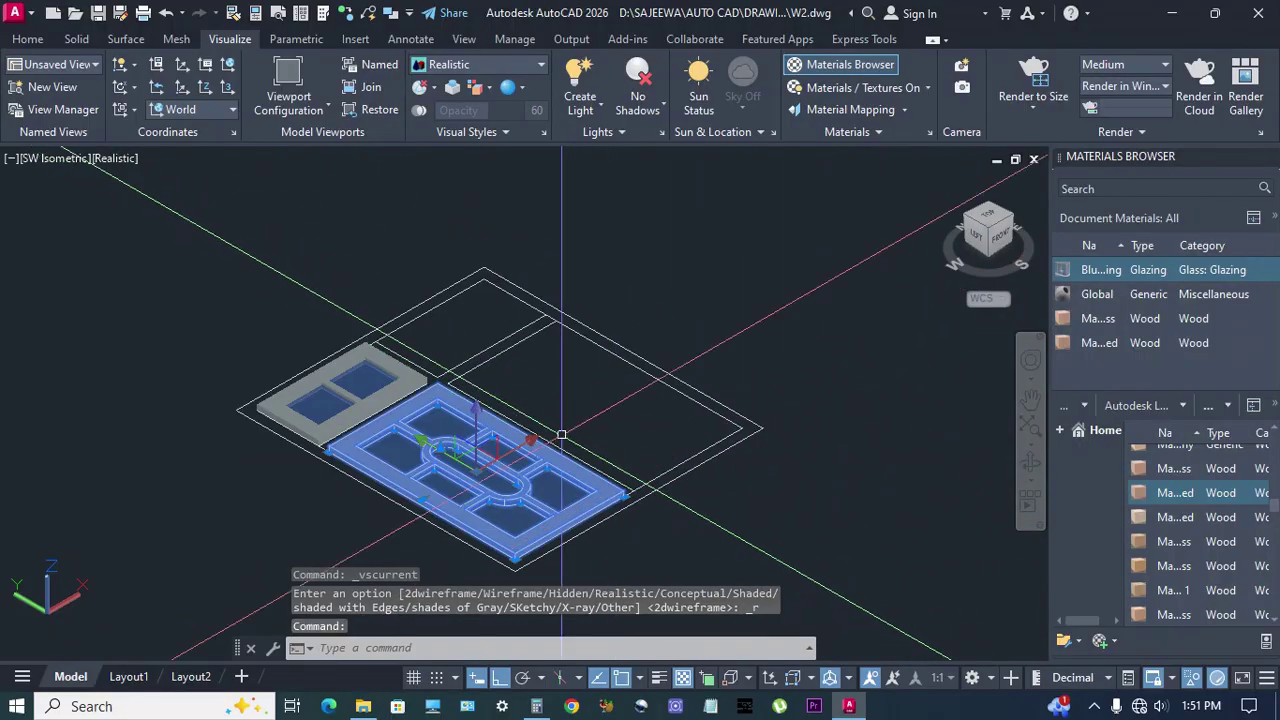
click(431, 379)
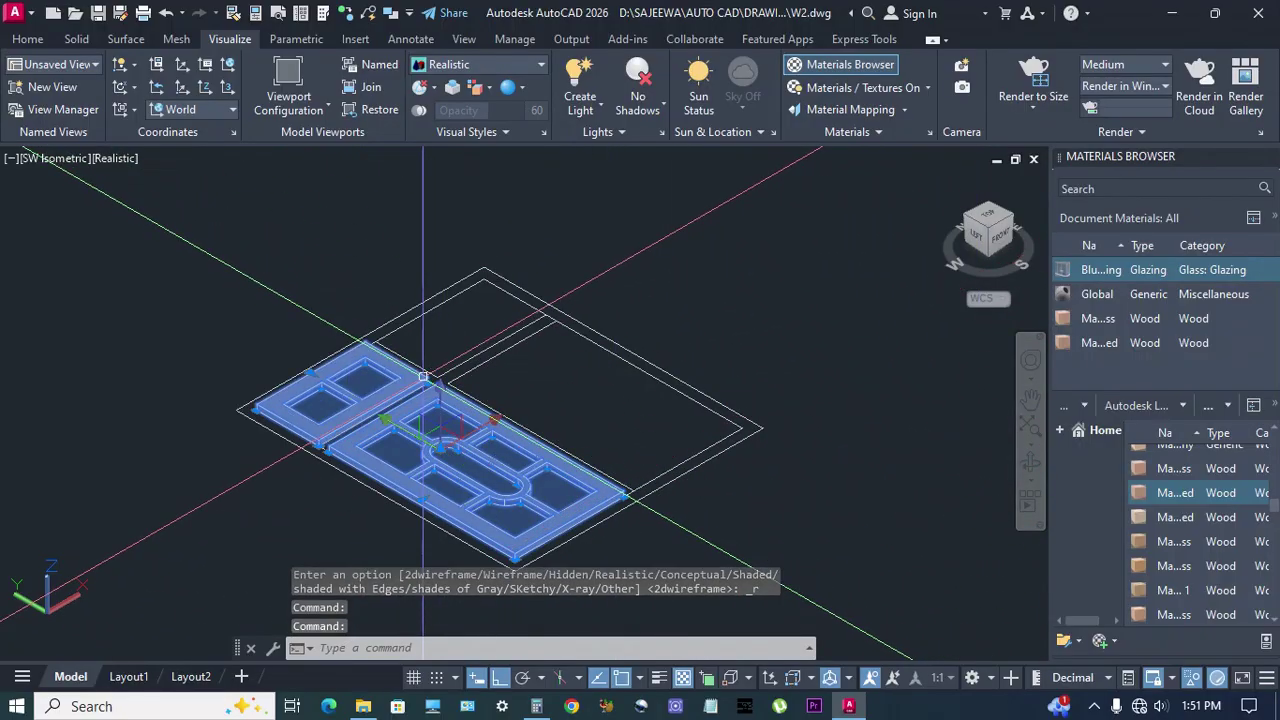
click(1100, 320)
shift+middle_drag(835, 464, 822, 470)
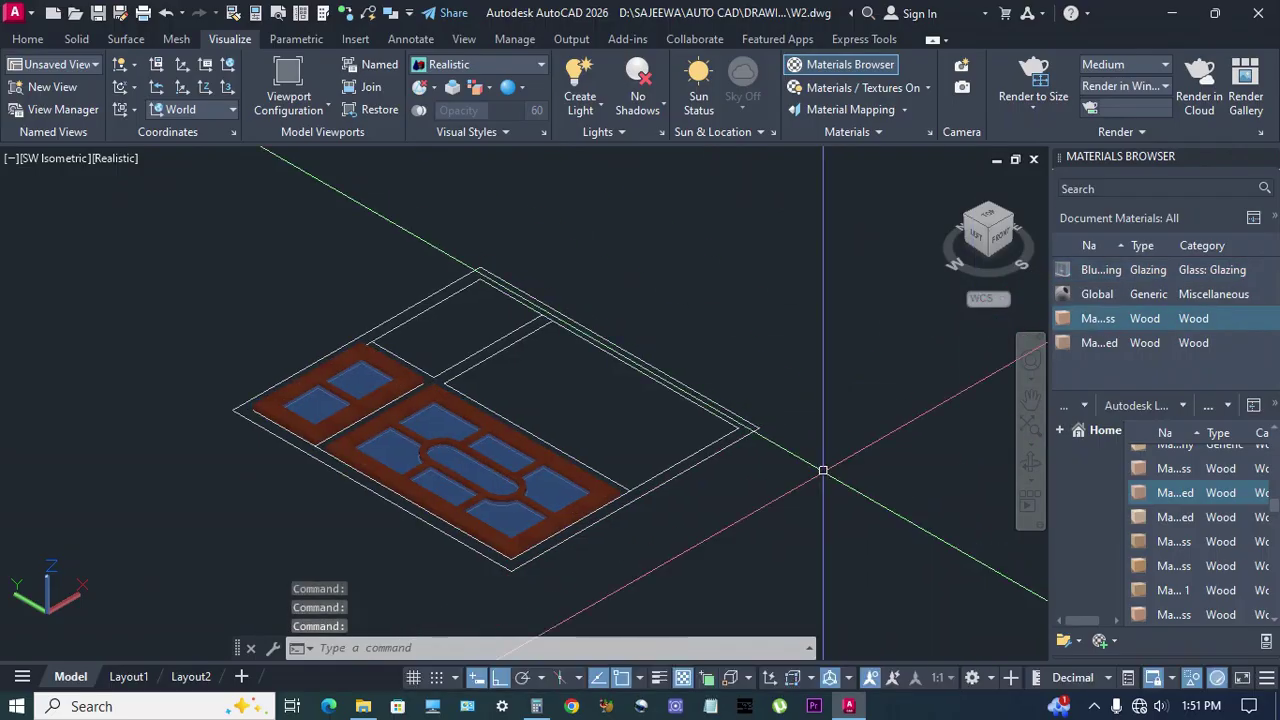
End the object isolation and assign Mahogany - Natural Polished to the outer window frame.
click(1195, 679)
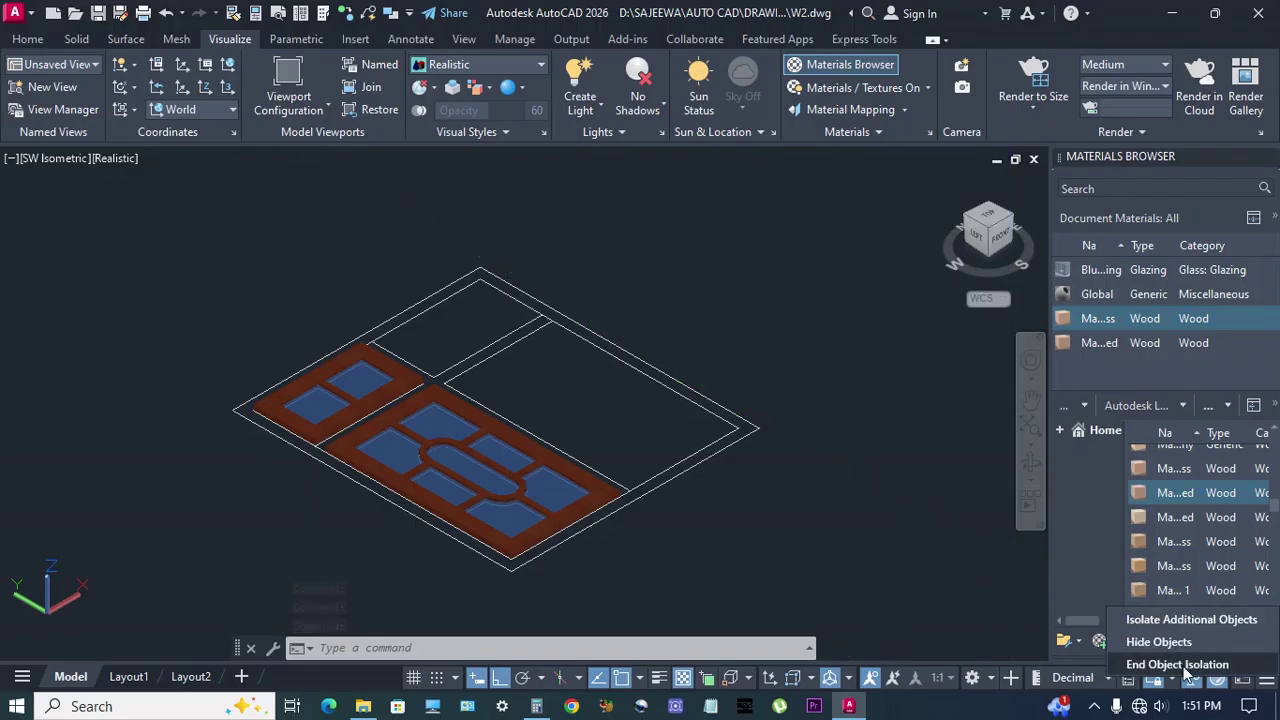
click(1184, 666)
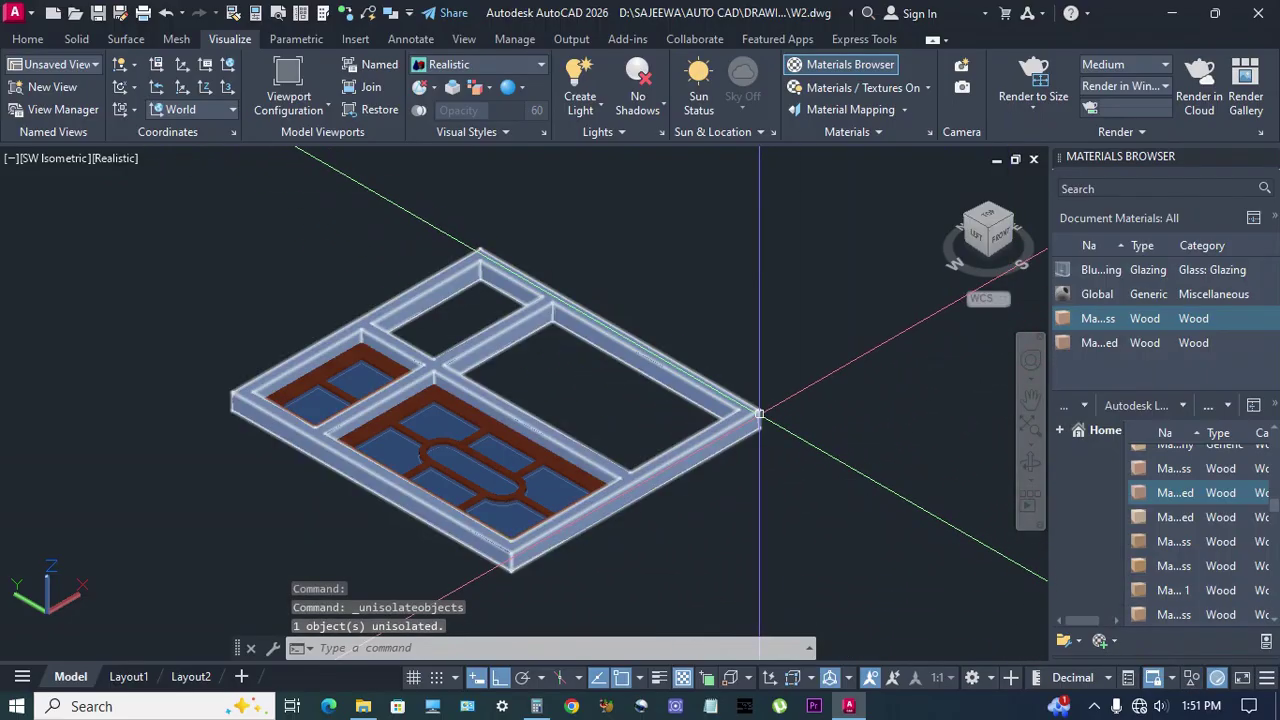
click(760, 413)
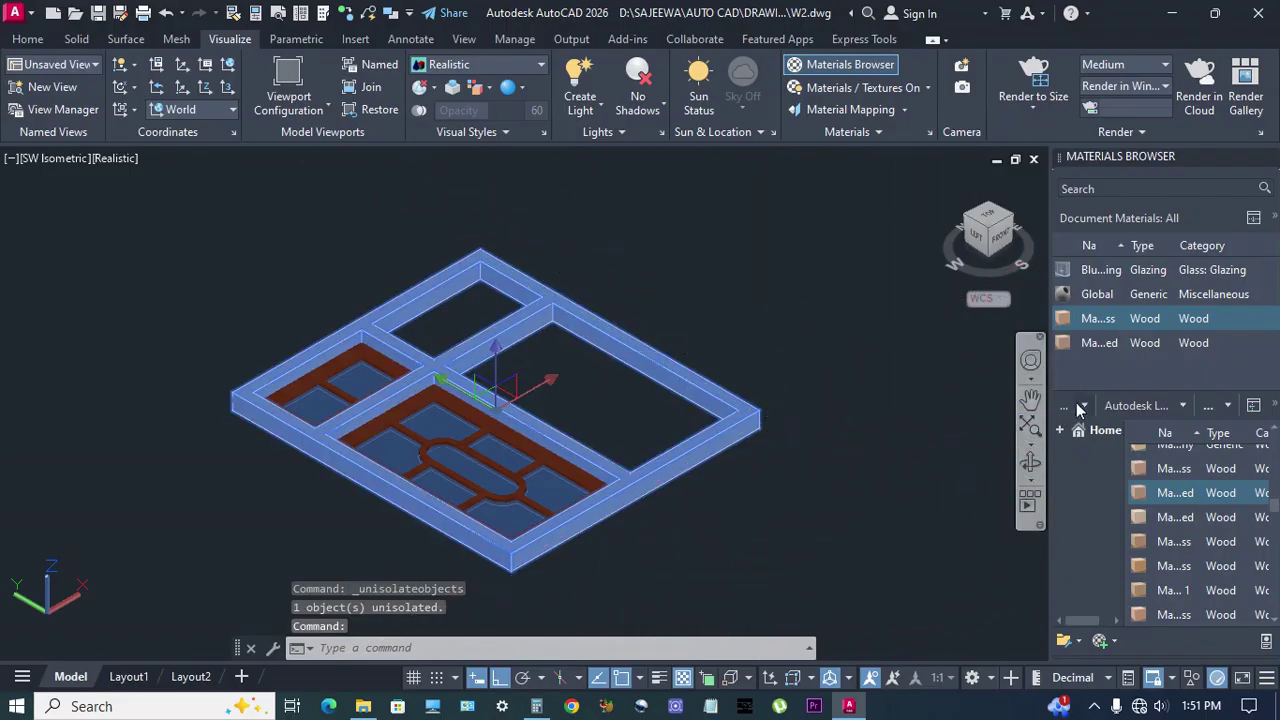
click(1097, 343)
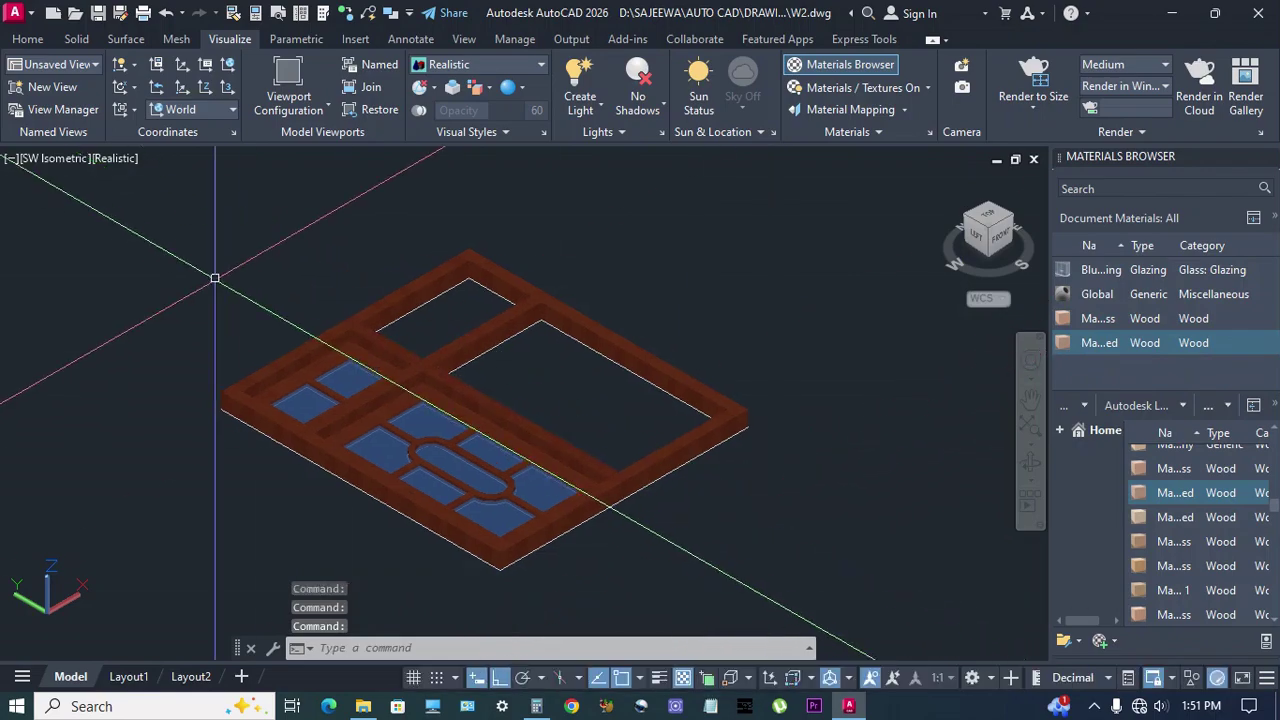
Set the visual style back to 2D Wireframe and close the Materials Browser.
click(113, 162)
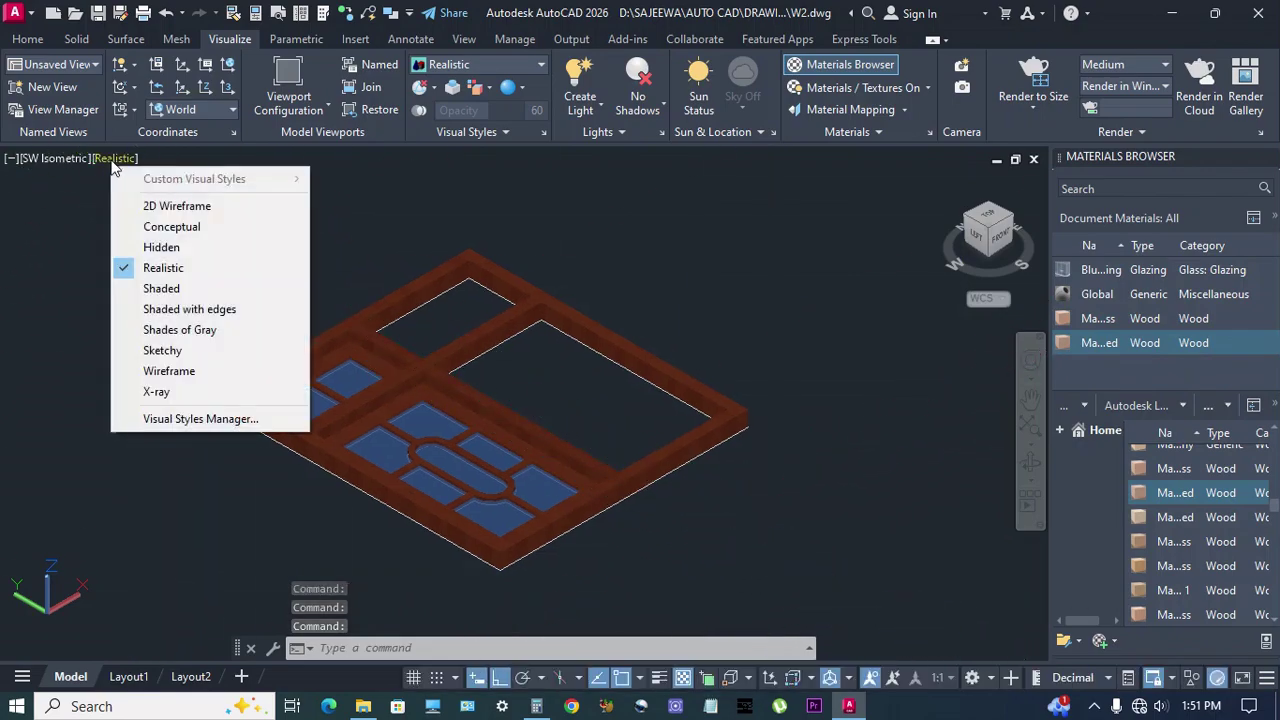
click(166, 207)
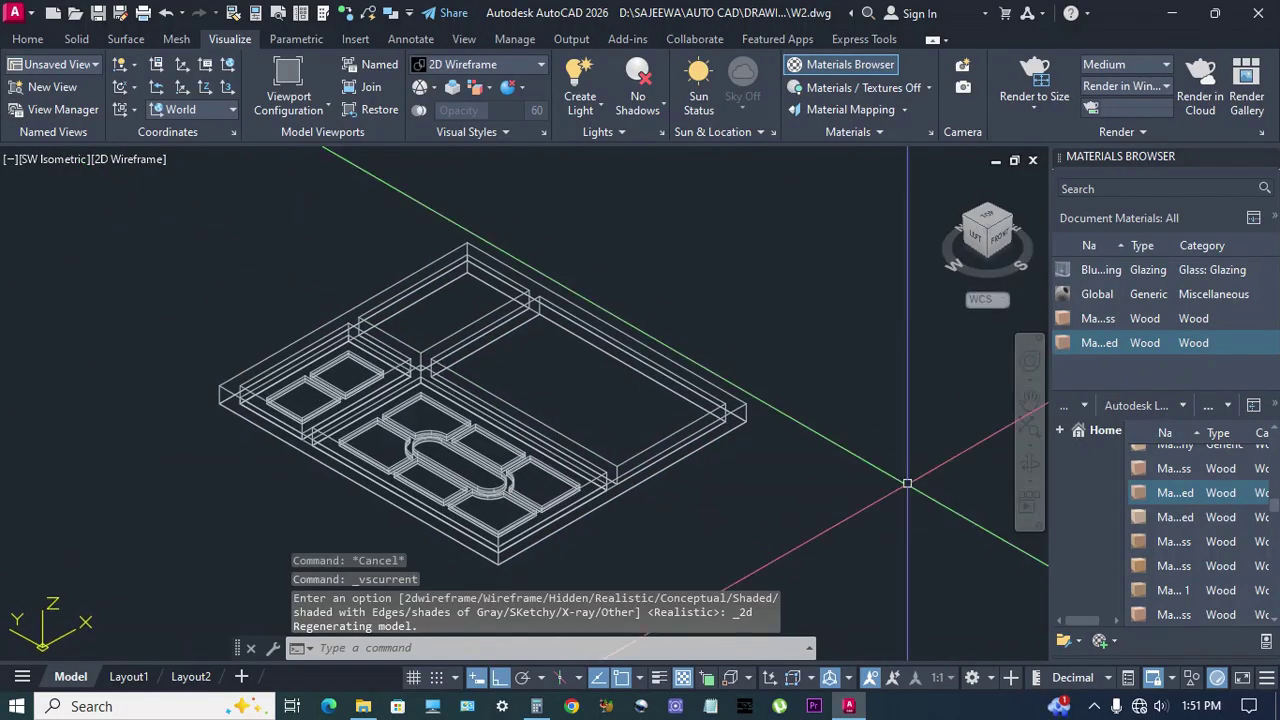
click(848, 65)
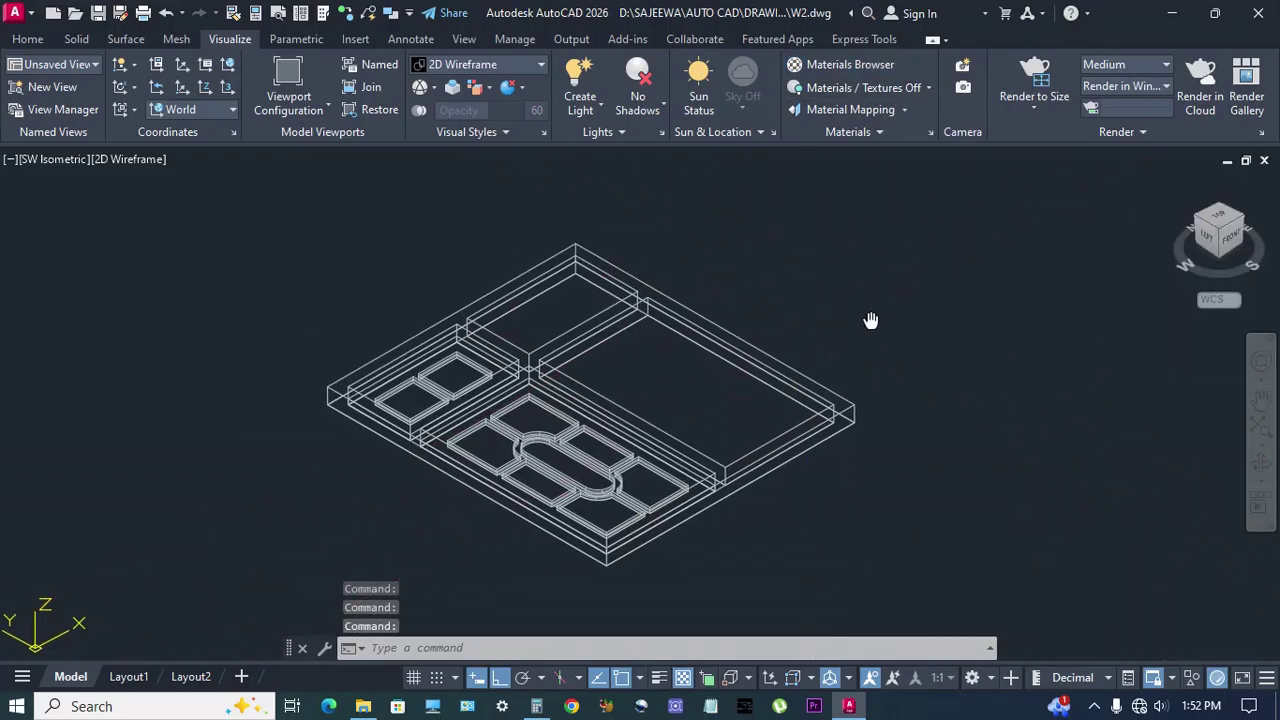
Save the drawing.
text(q)
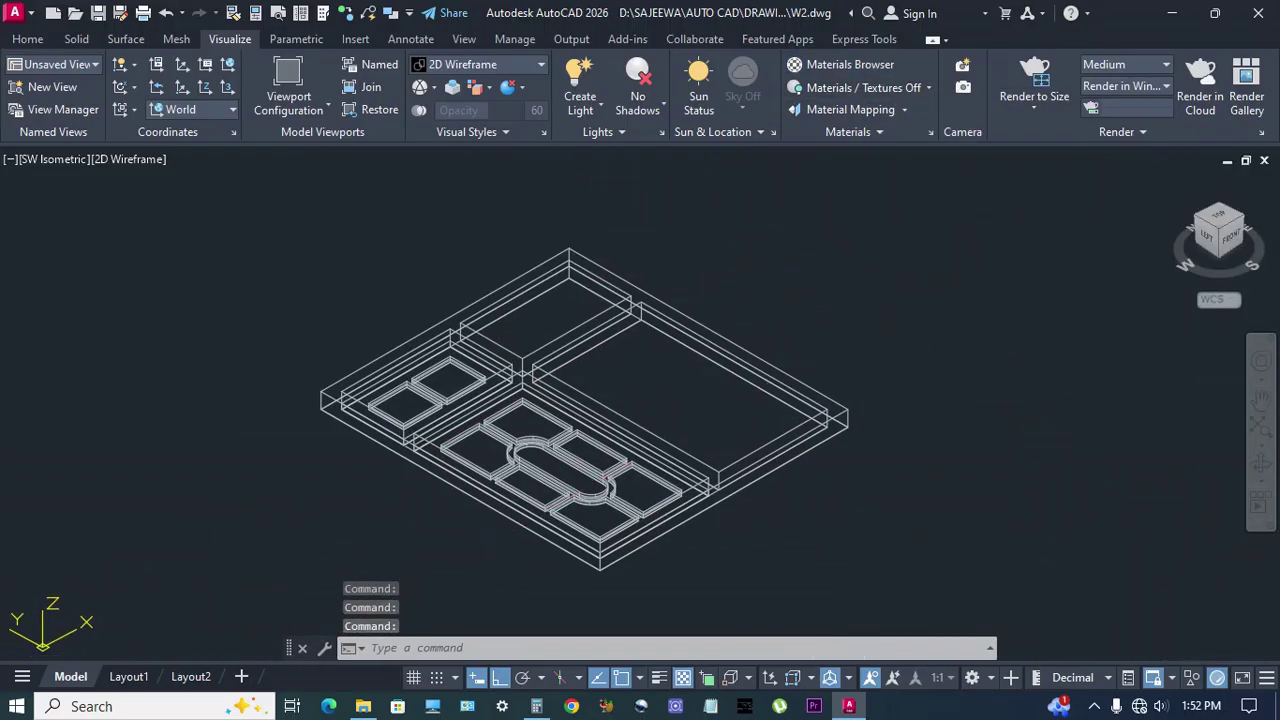
key(Return)
key(Escape)
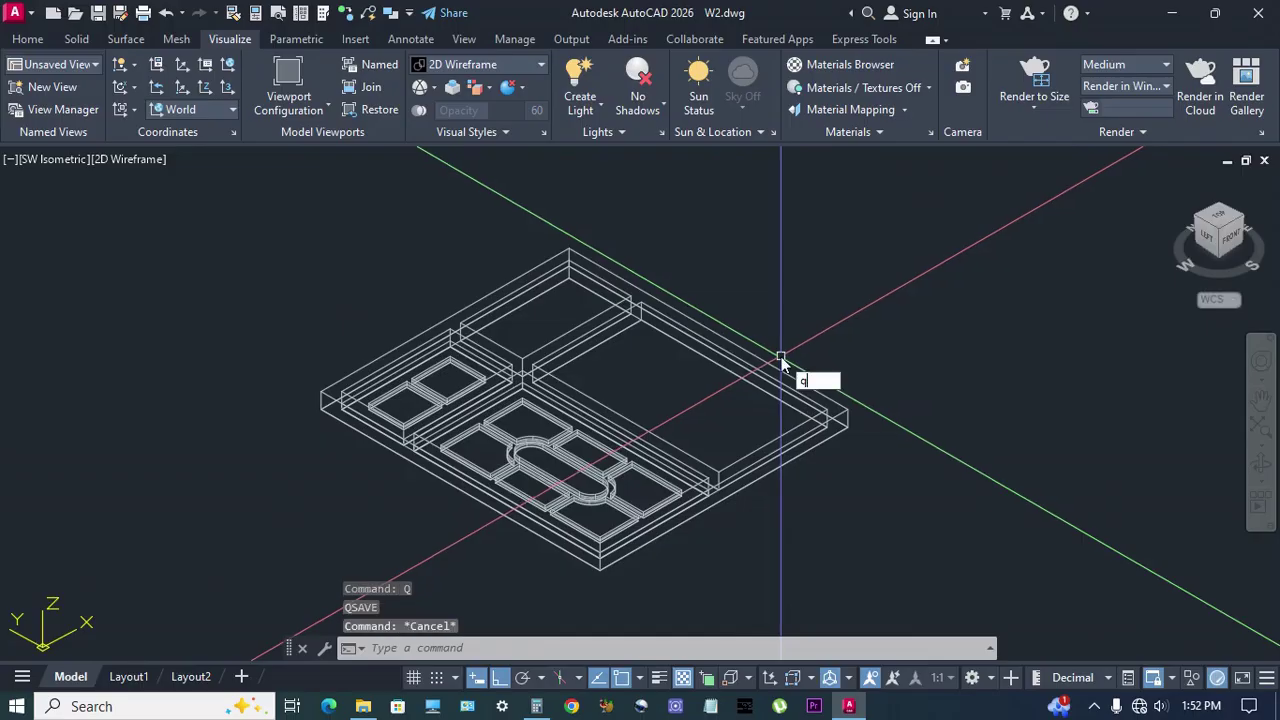
Use Quick Select on the objects around both sashes to select the sashes and glass panes by object type 3D Solid.
text(q)
key(Down)
key(Return)
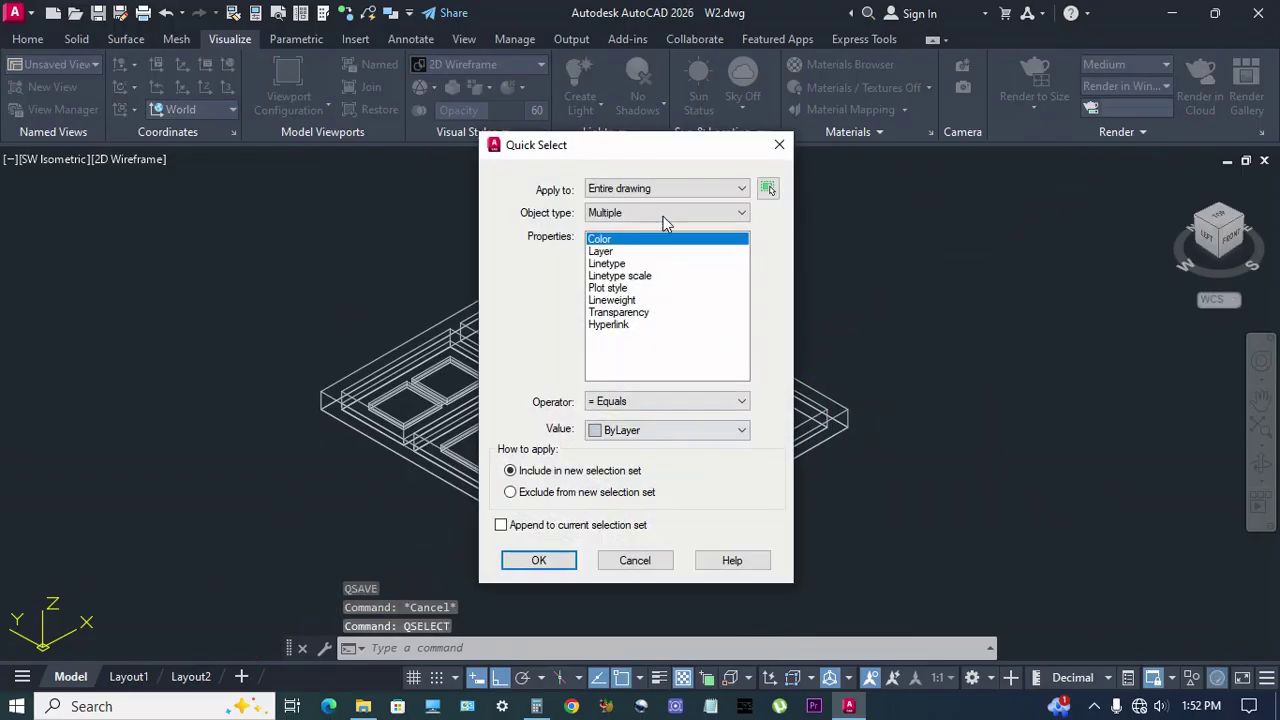
click(768, 190)
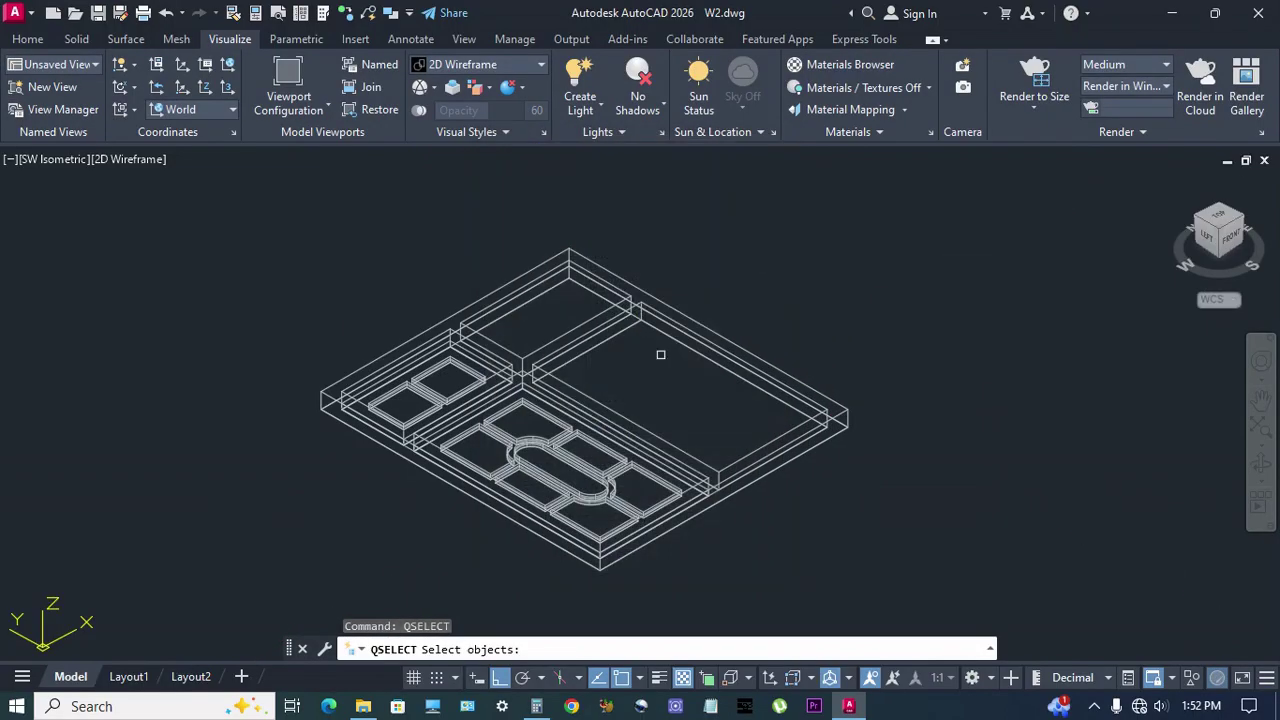
click(333, 291)
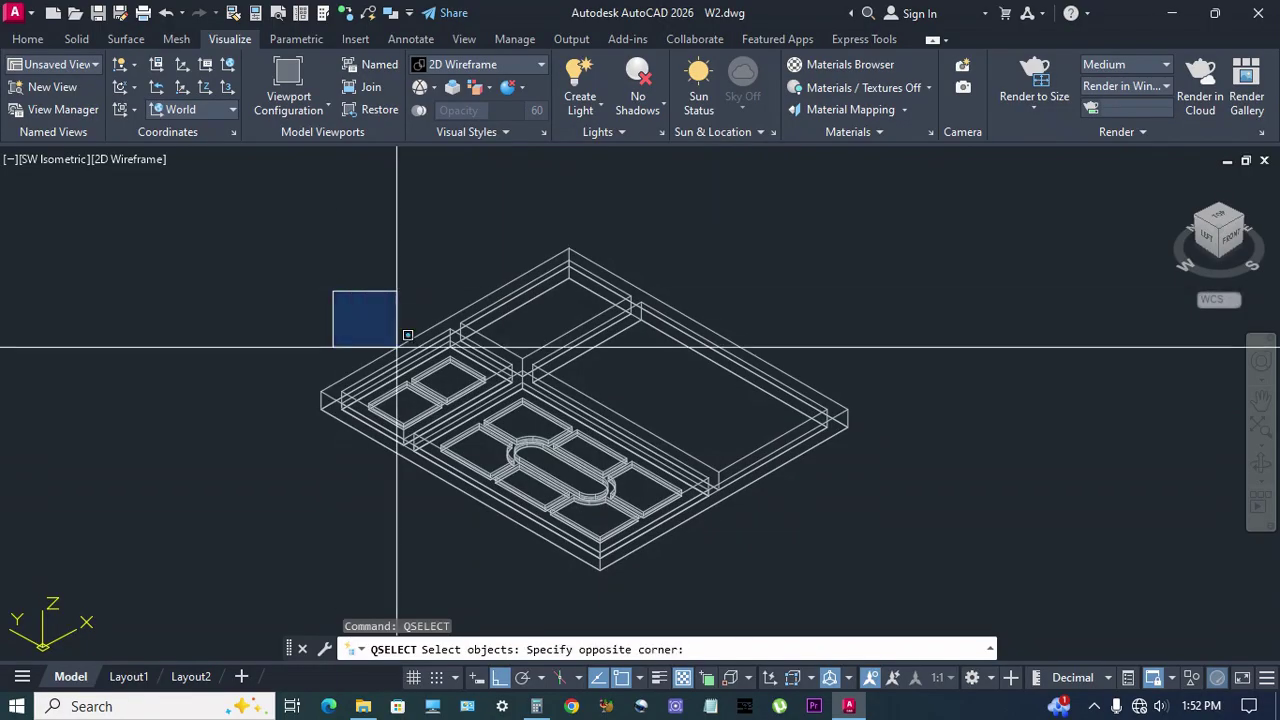
click(718, 599)
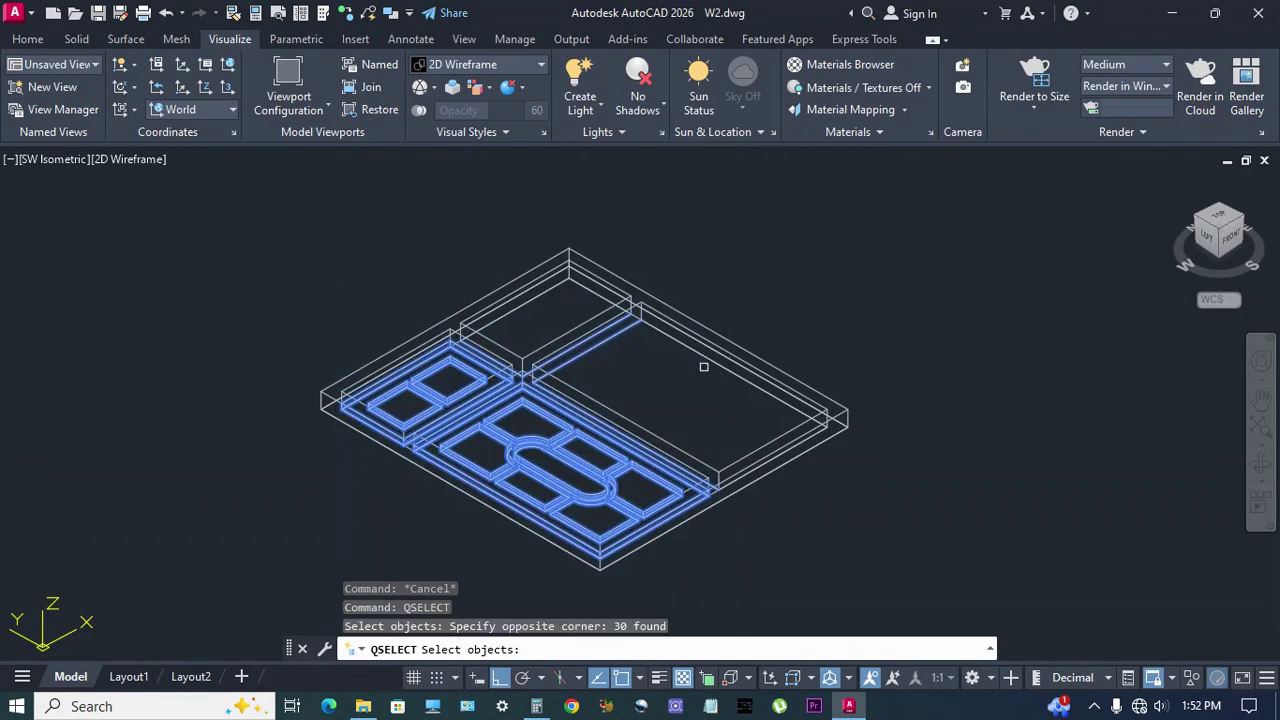
key(Return)
click(640, 213)
click(645, 243)
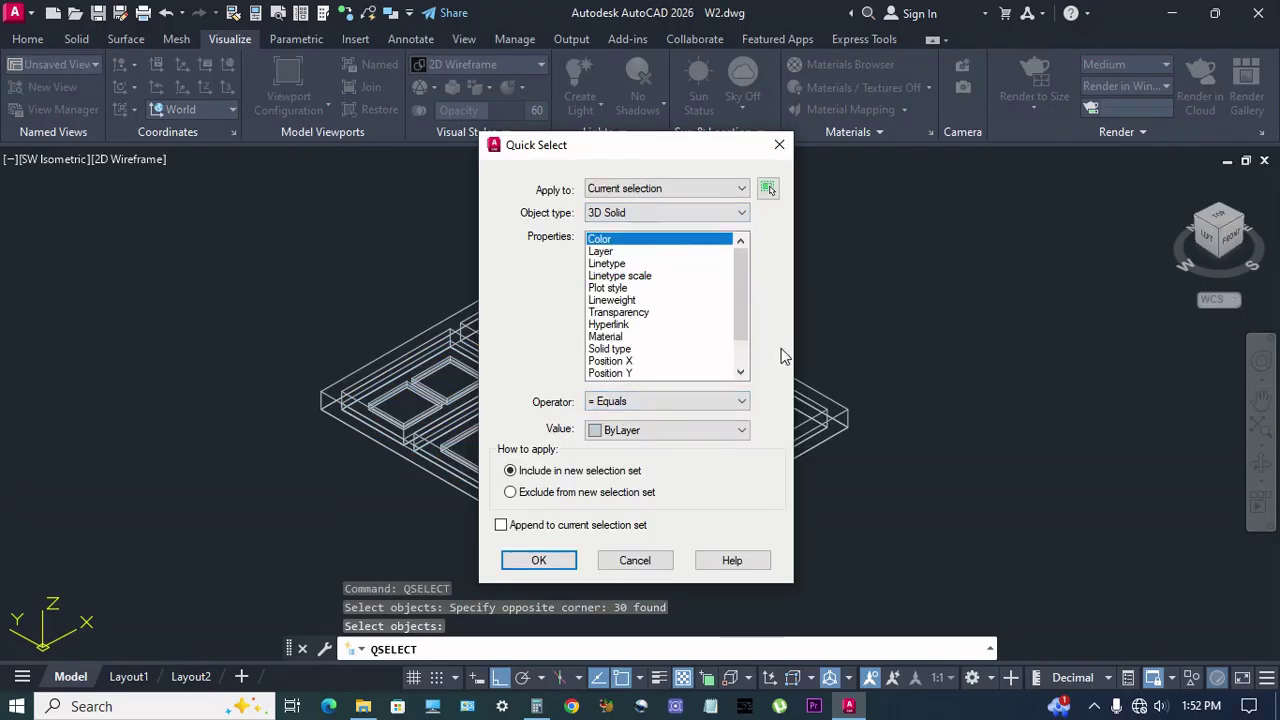
click(539, 560)
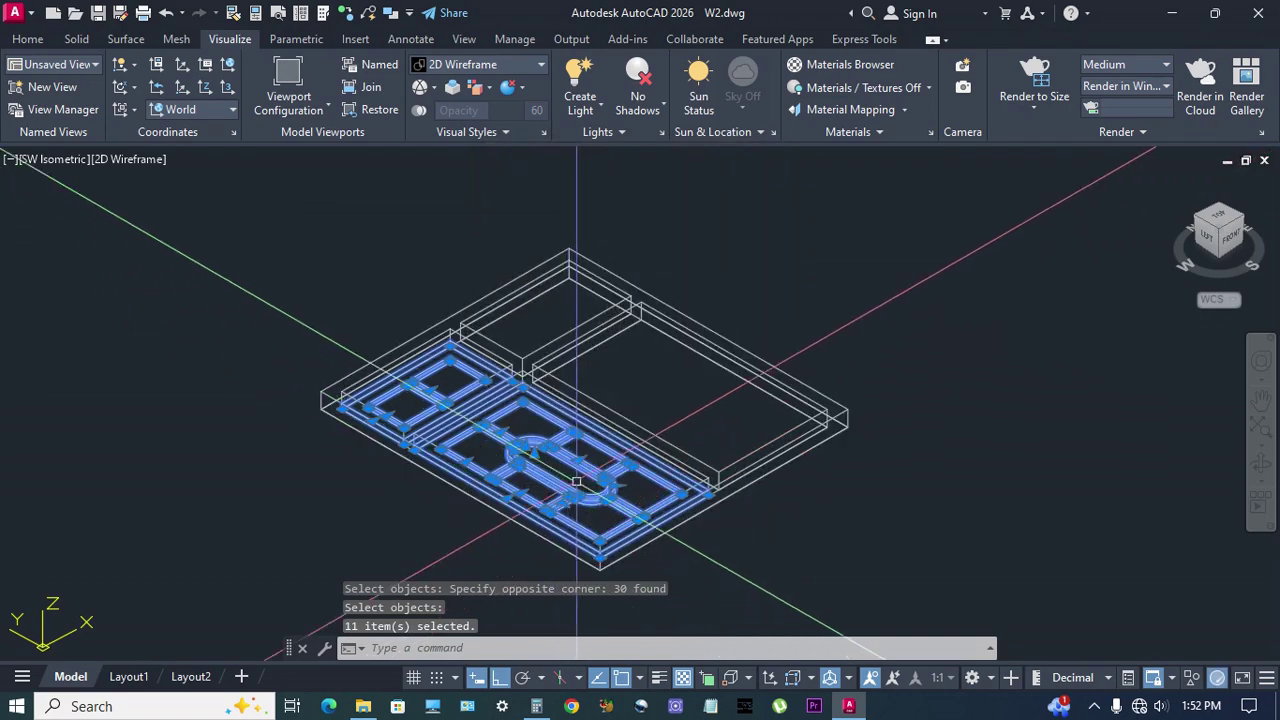
Move the selected sashes and glass panes up 50 mm along Z to the upper corner of the frame opening.
text(m)
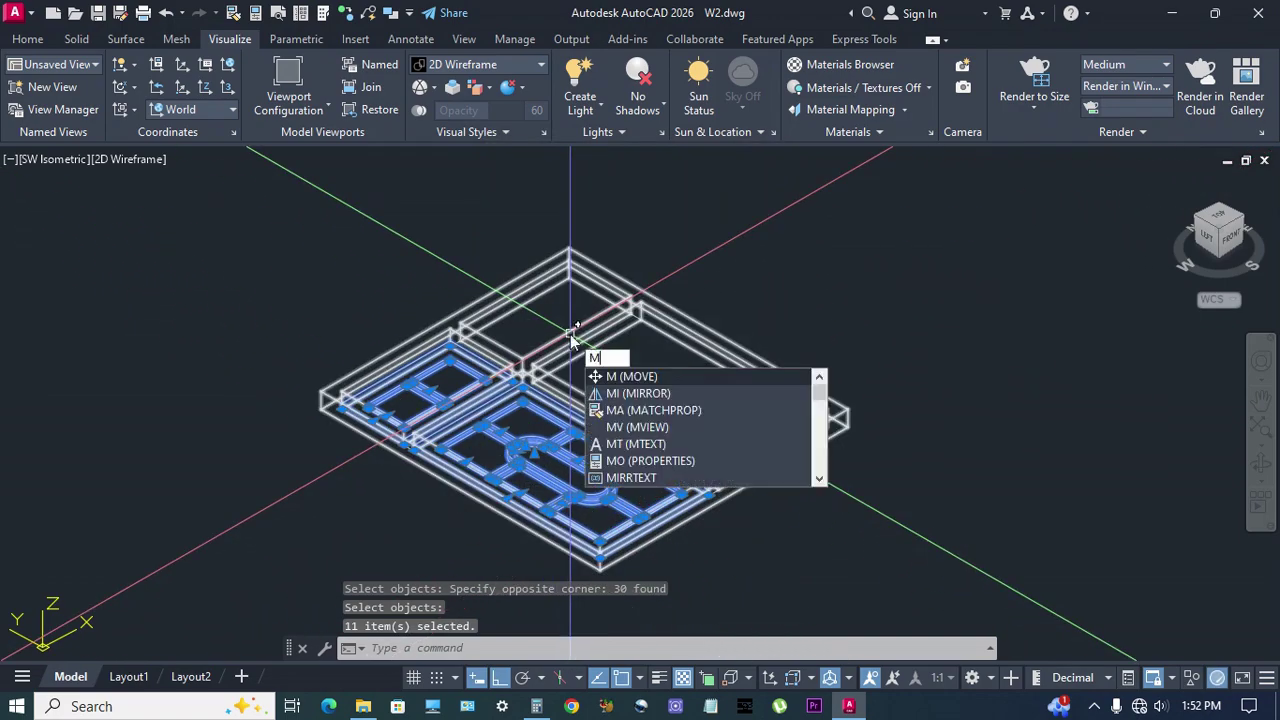
key(Return)
scroll(577, 327, up, 8)
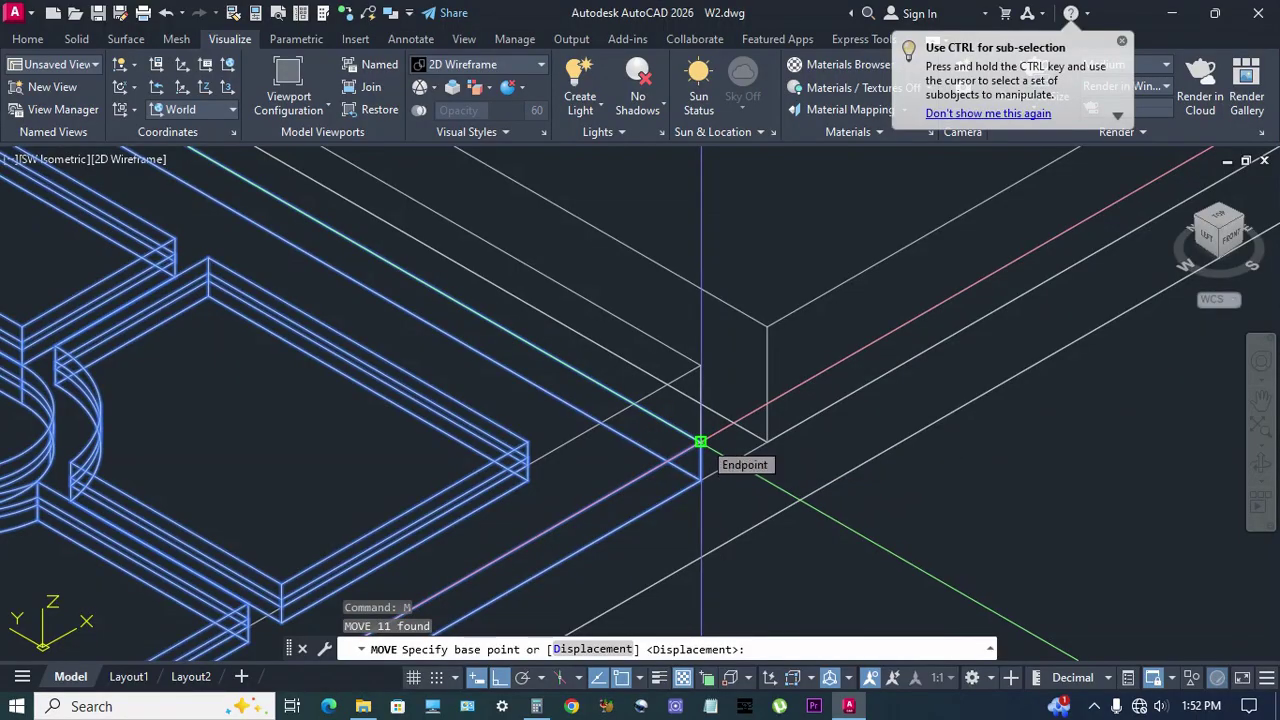
click(701, 441)
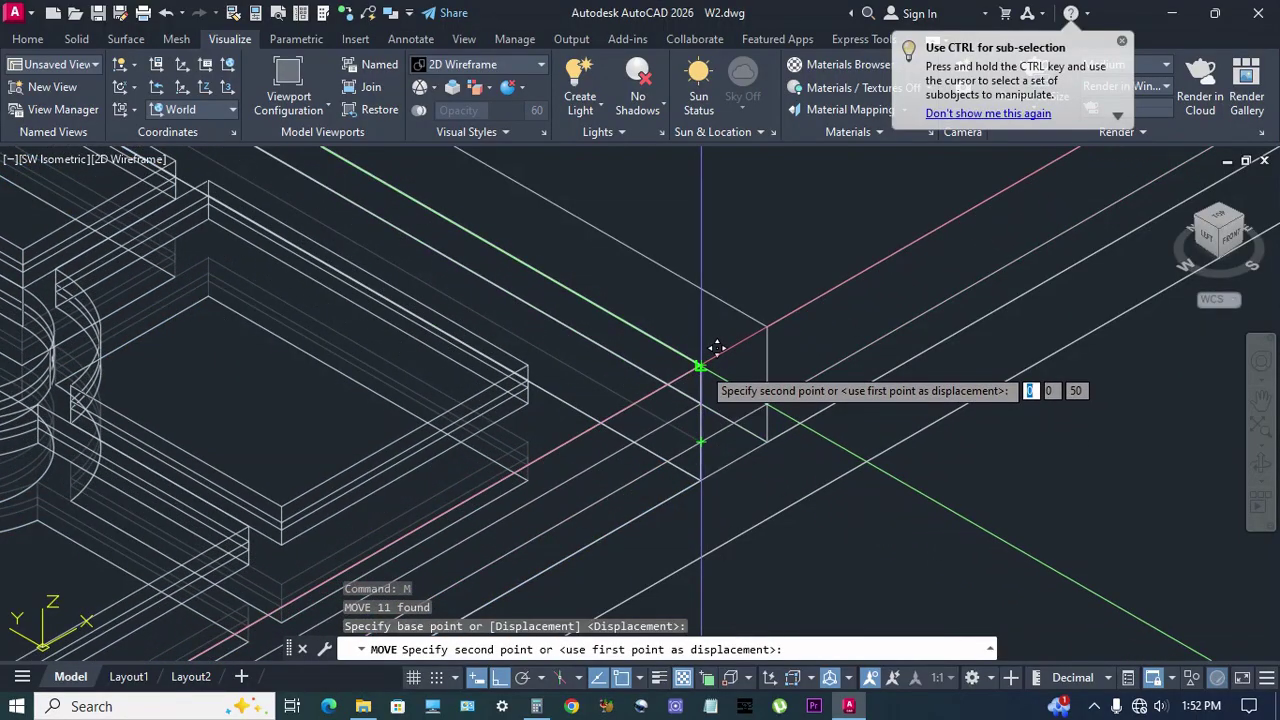
click(701, 367)
scroll(723, 404, down, 5)
scroll(722, 405, up, 3)
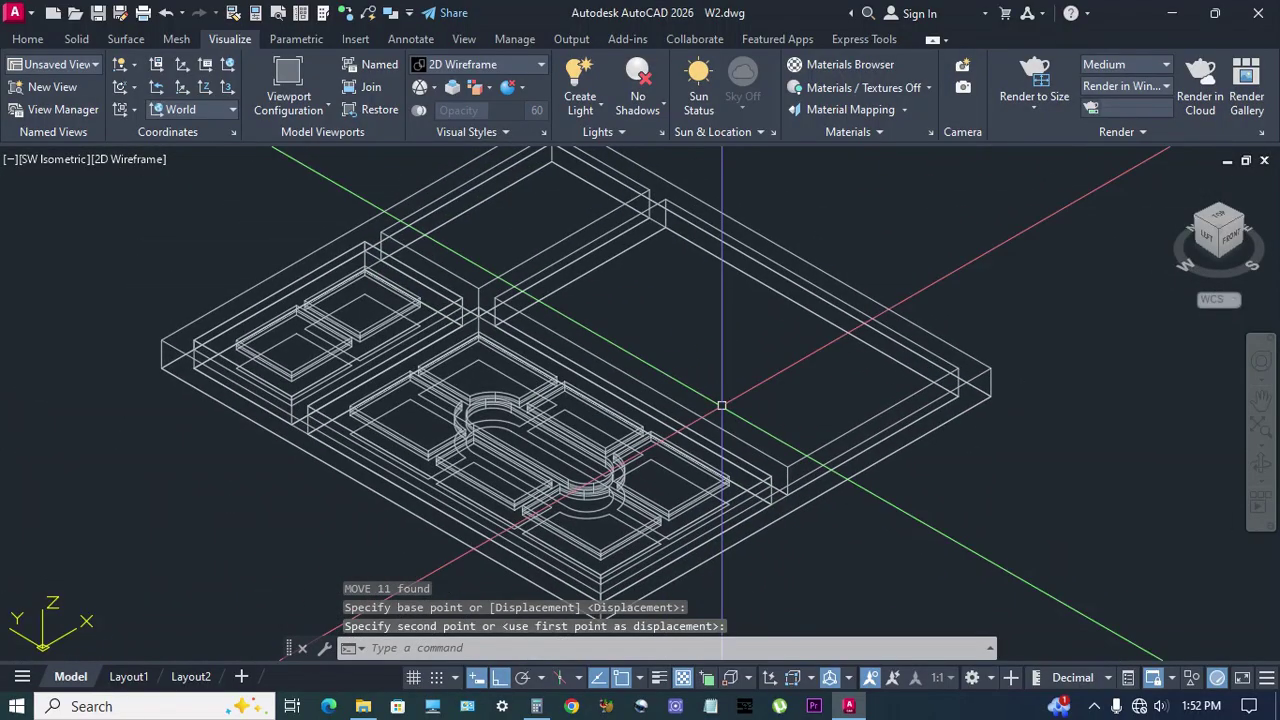
Use Quick Select on the objects around the raised sashes to reselect them and their glass by object type 3D Solid.
key(Down)
key(Return)
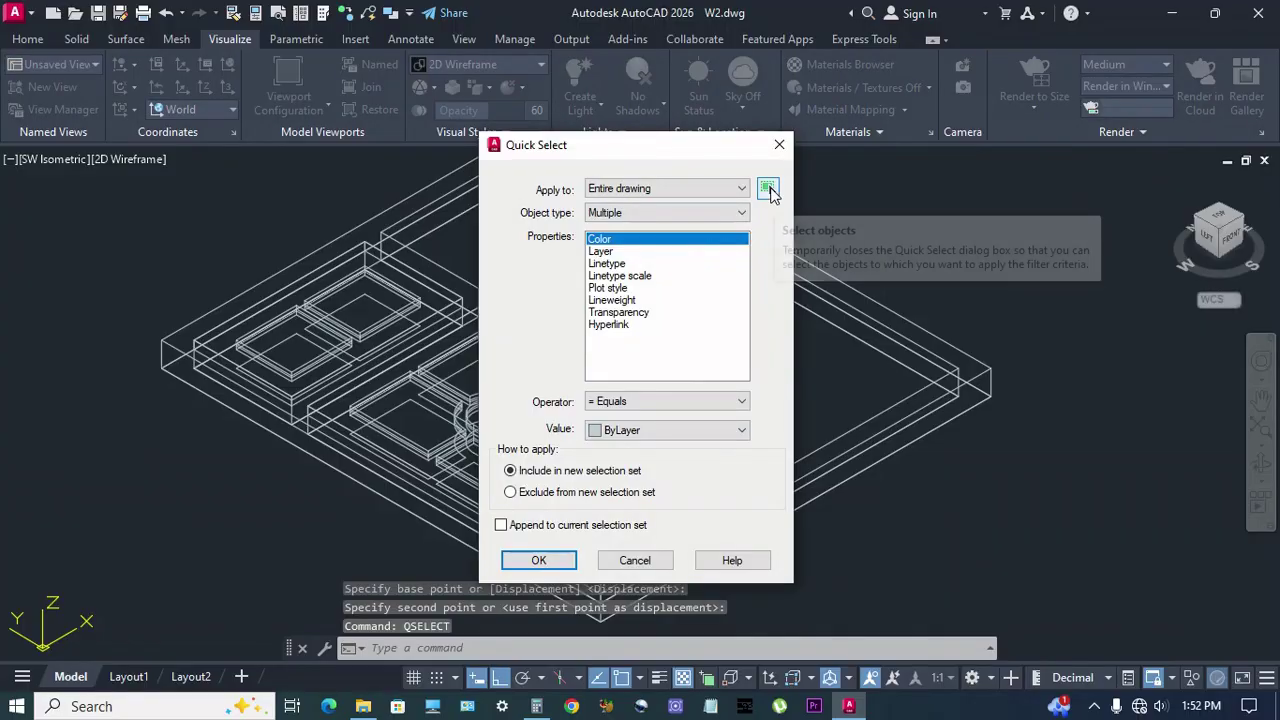
click(770, 192)
scroll(370, 363, down, 2)
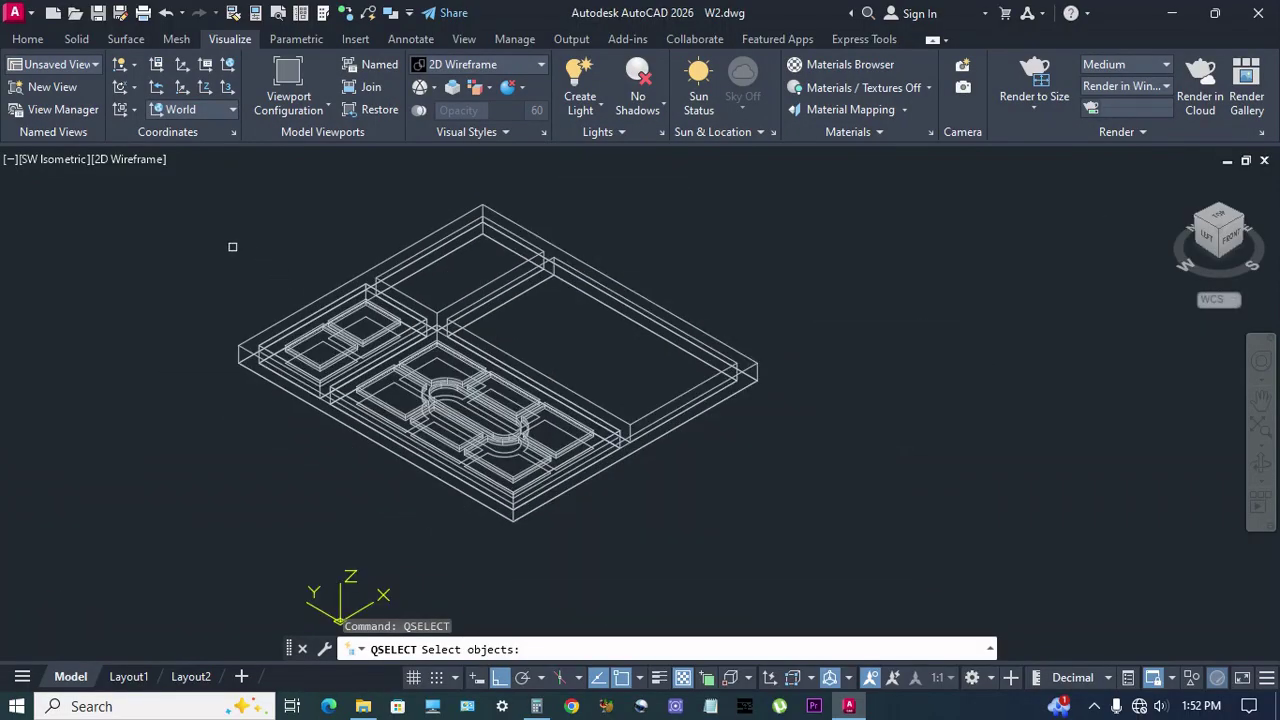
click(232, 246)
click(623, 517)
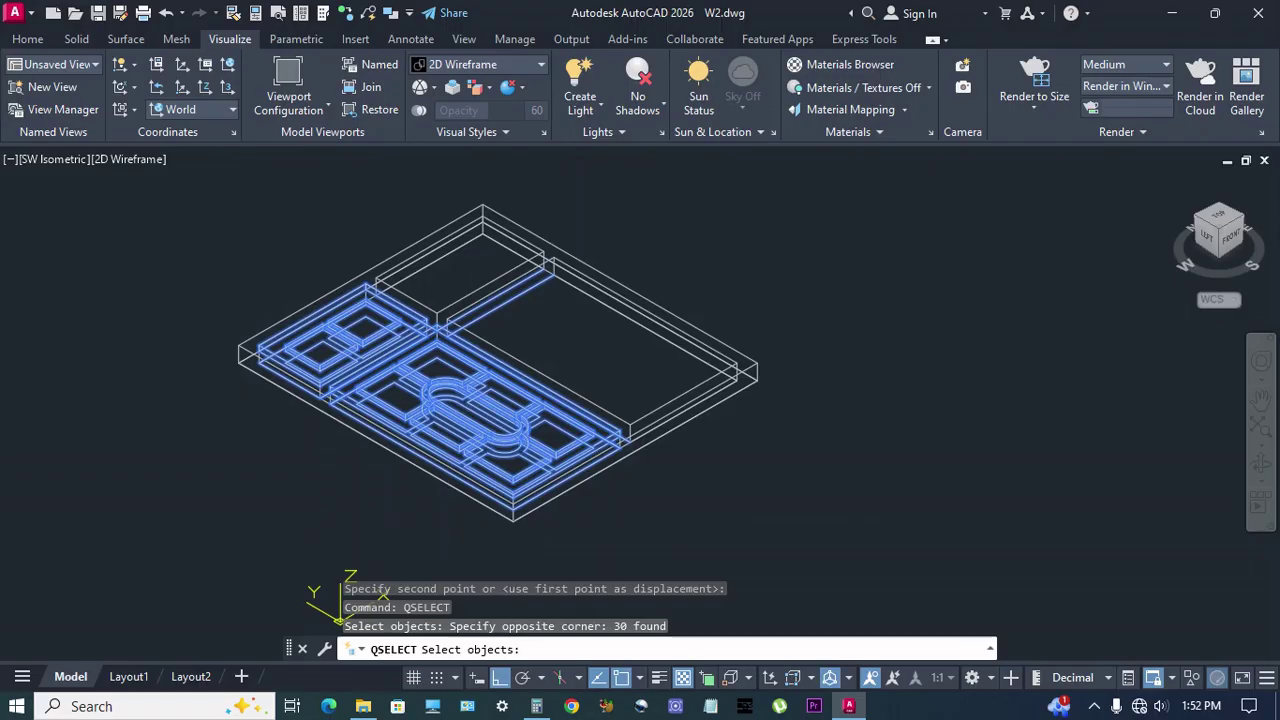
key(Return)
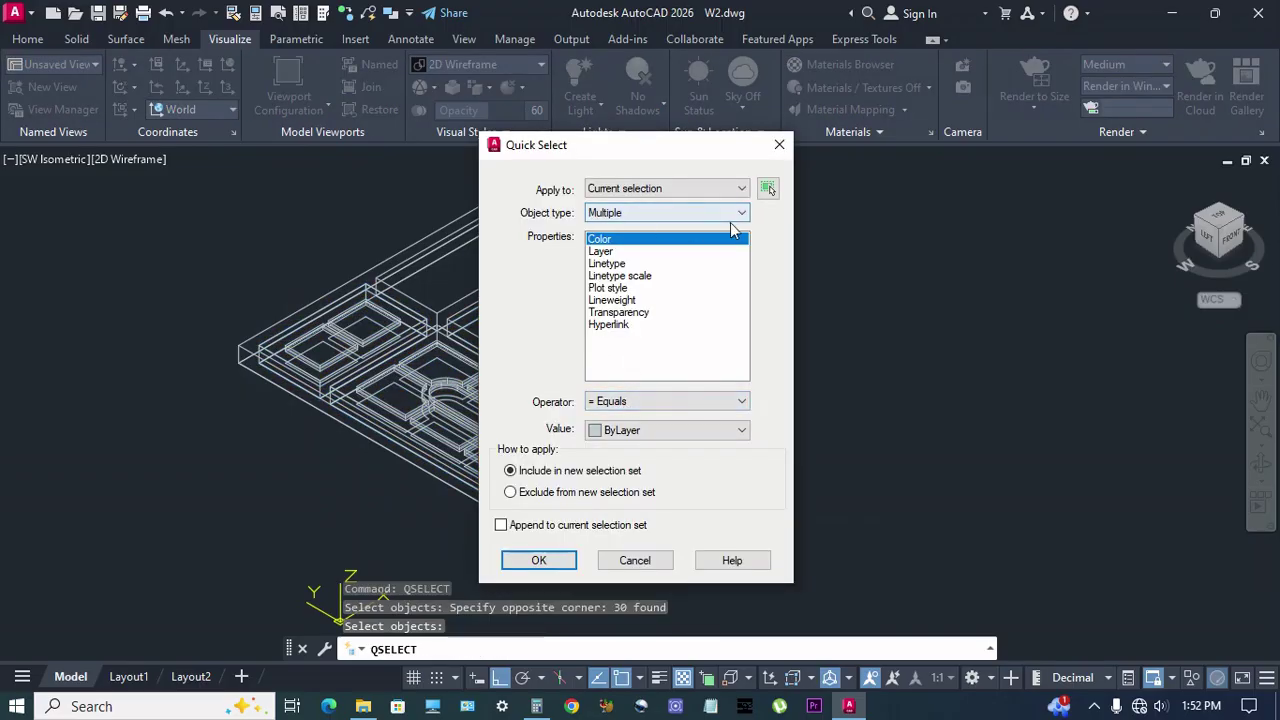
click(744, 218)
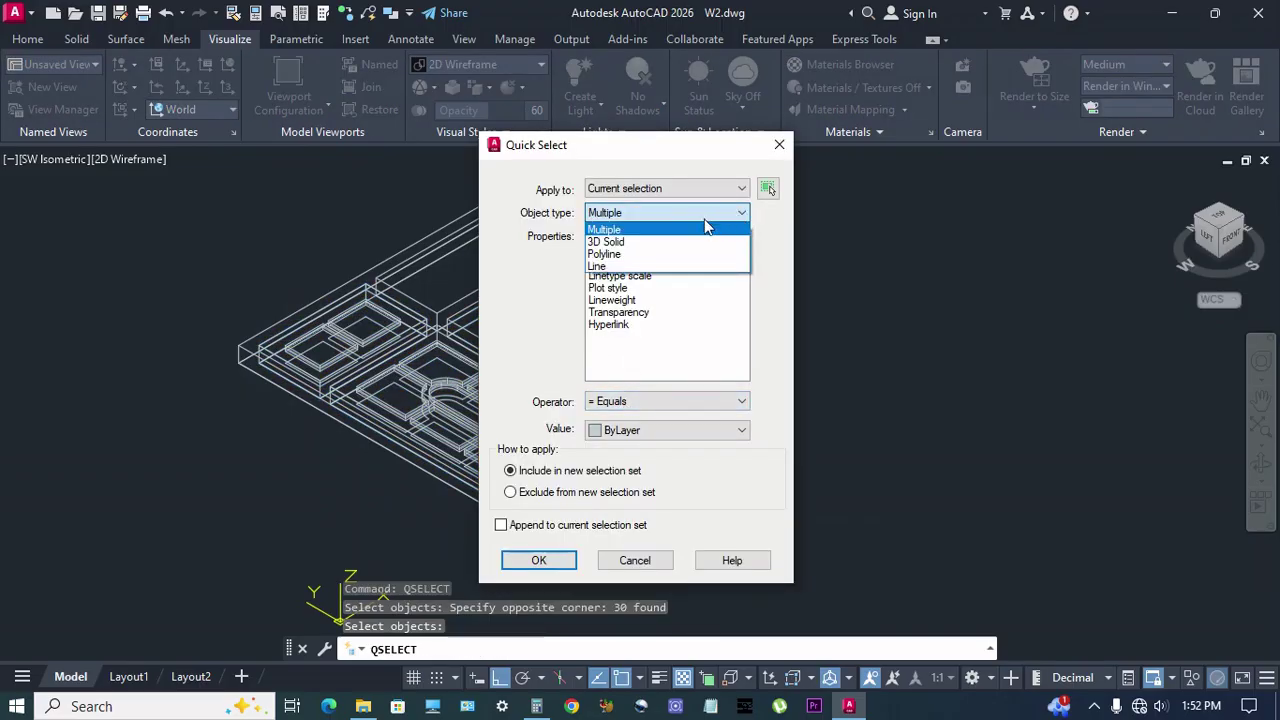
click(668, 240)
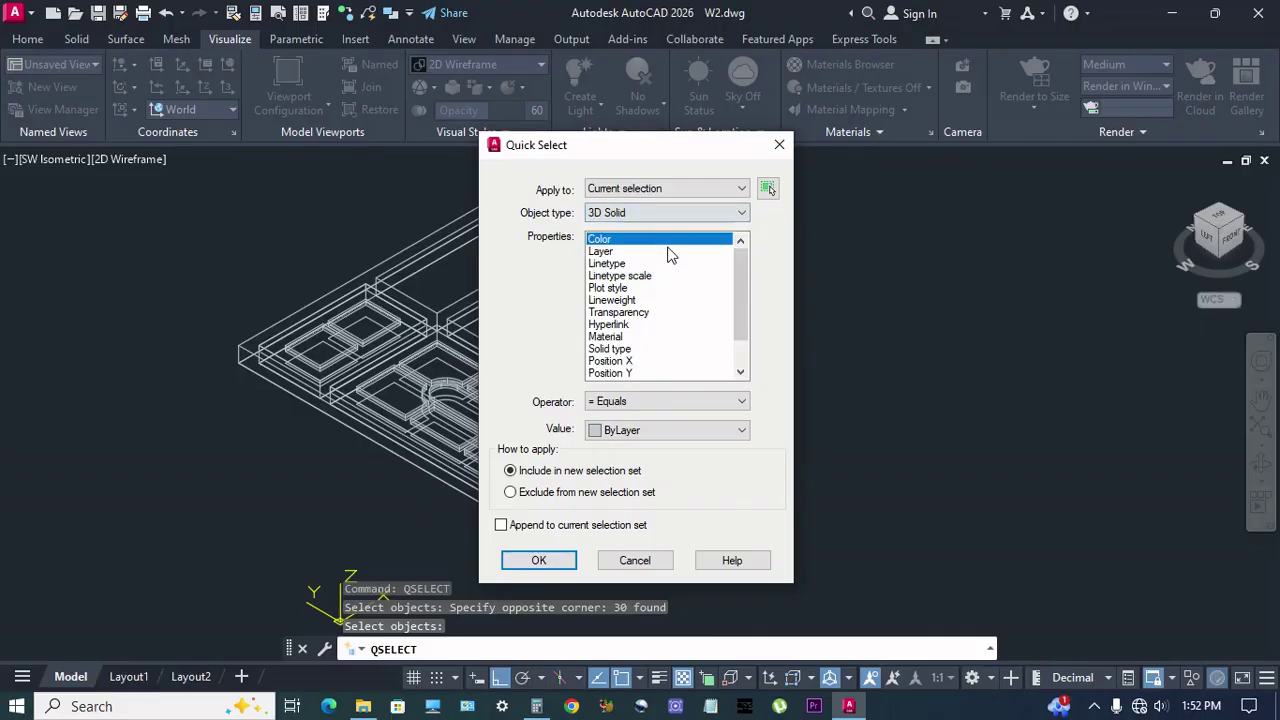
click(539, 561)
Copy the selected sashes and glass 575 mm along X into the empty half of the frame.
text(co)
key(Return)
scroll(600, 470, up, 4)
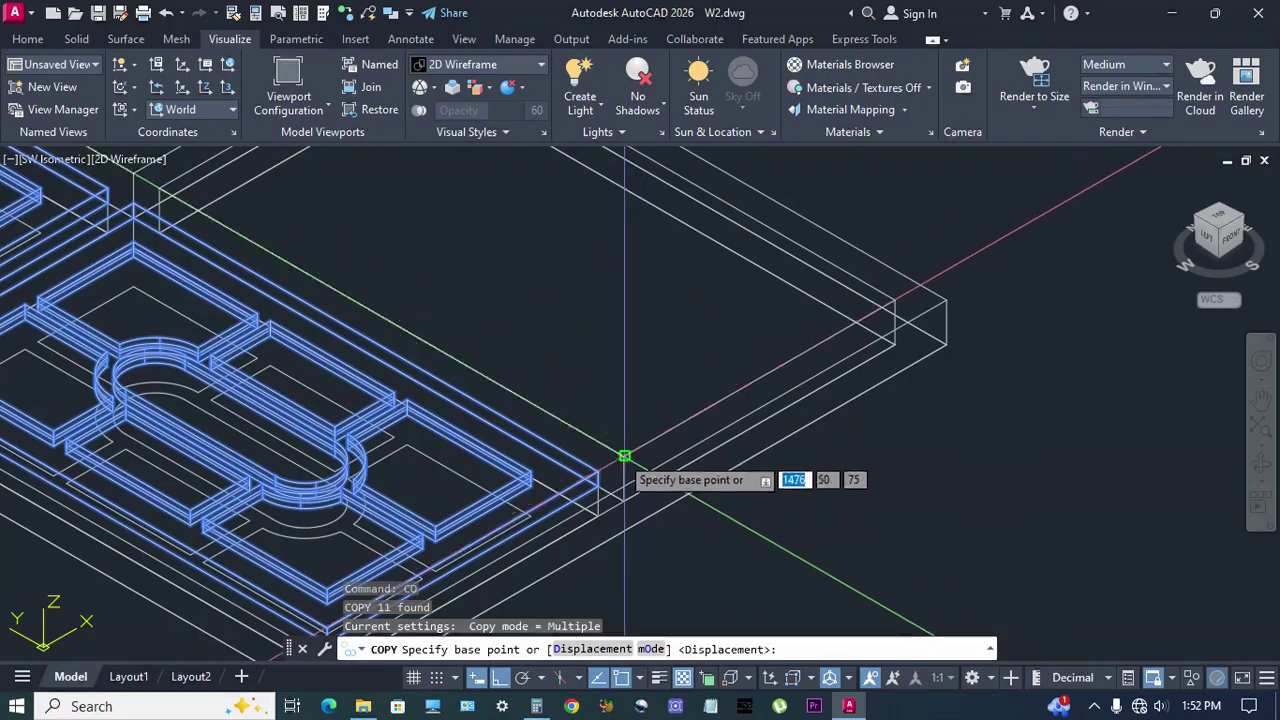
click(598, 470)
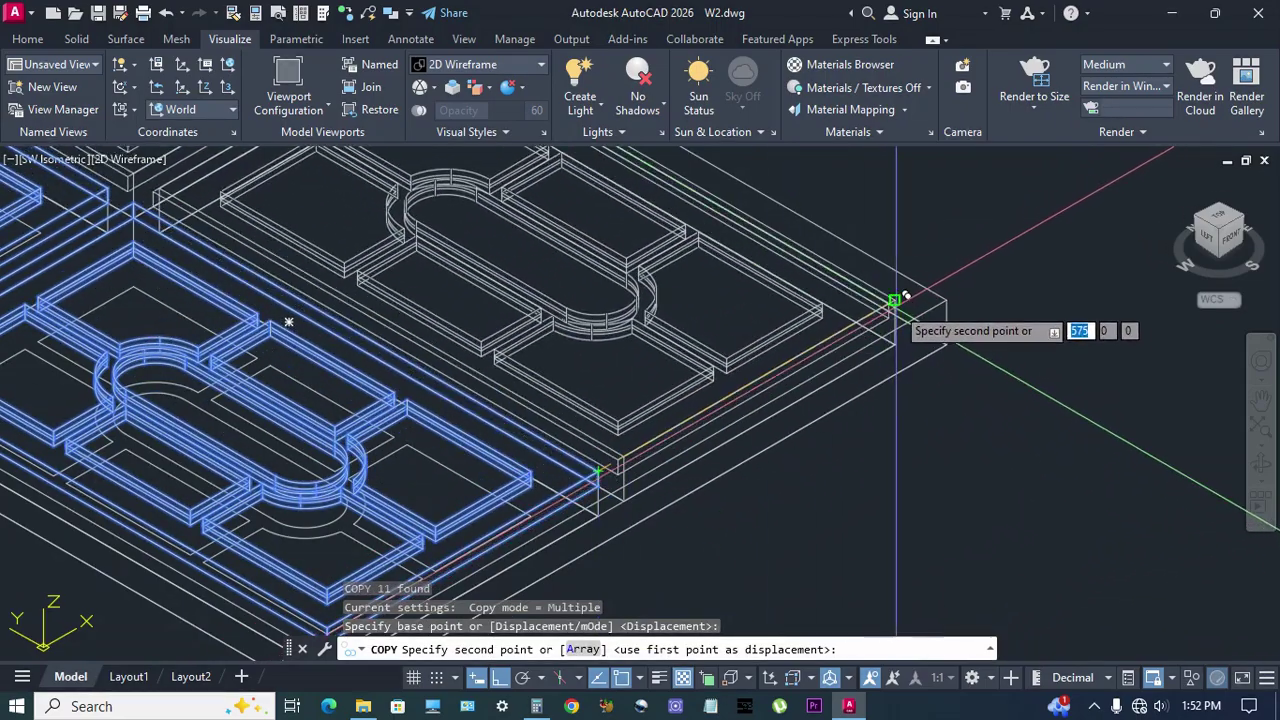
click(895, 300)
scroll(895, 305, down, 6)
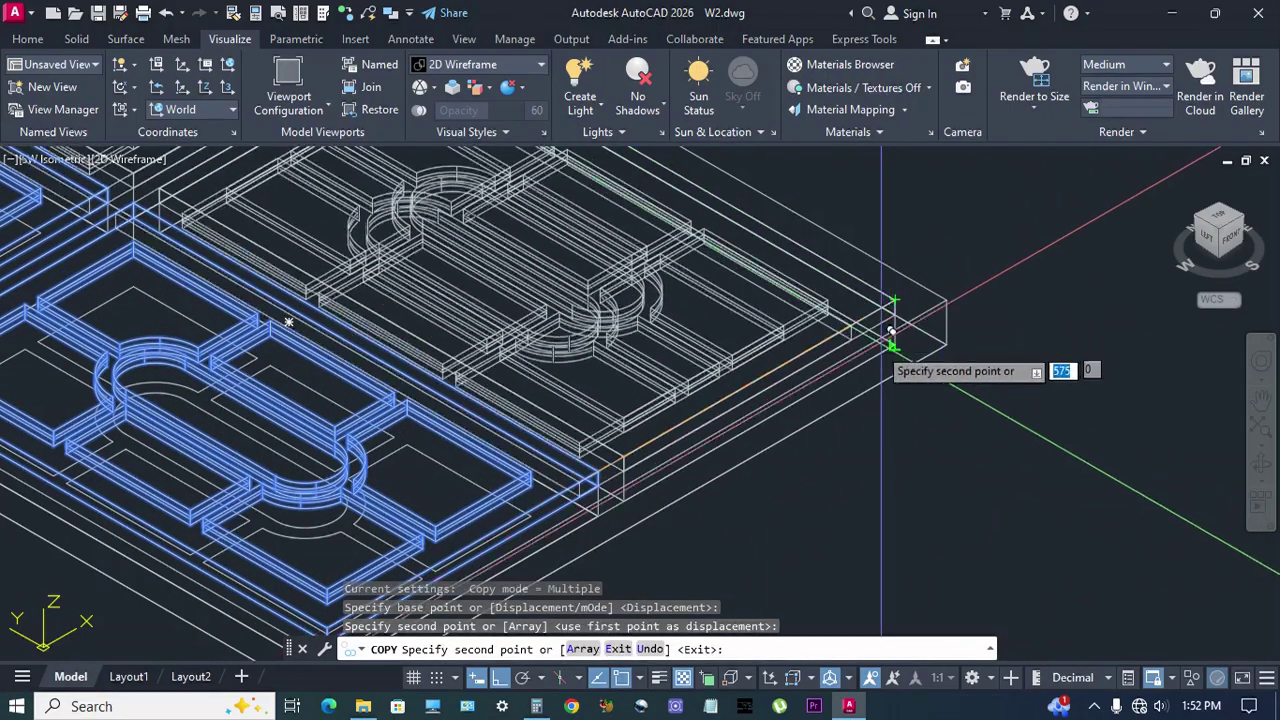
key(Escape)
middle_drag(850, 404, 808, 465)
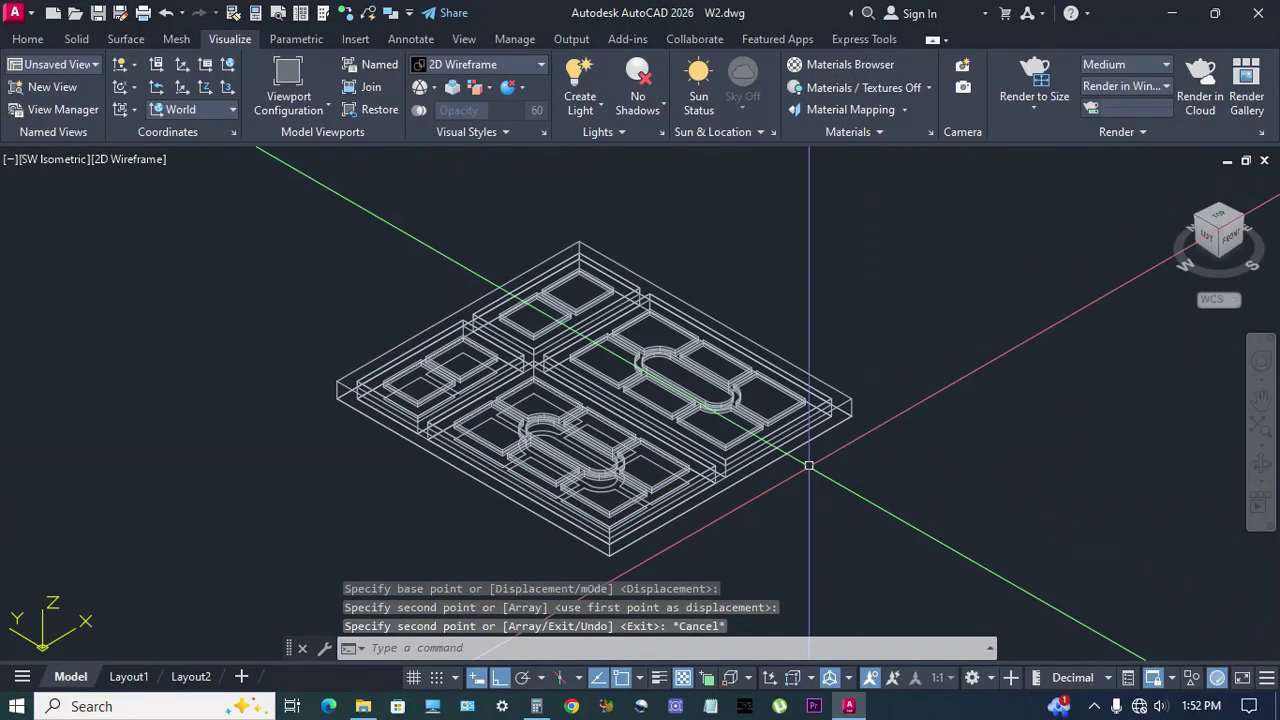
Select all solids similar to the outer frame and 3D-rotate the whole window 90° about the X axis to stand it upright.
click(27, 39)
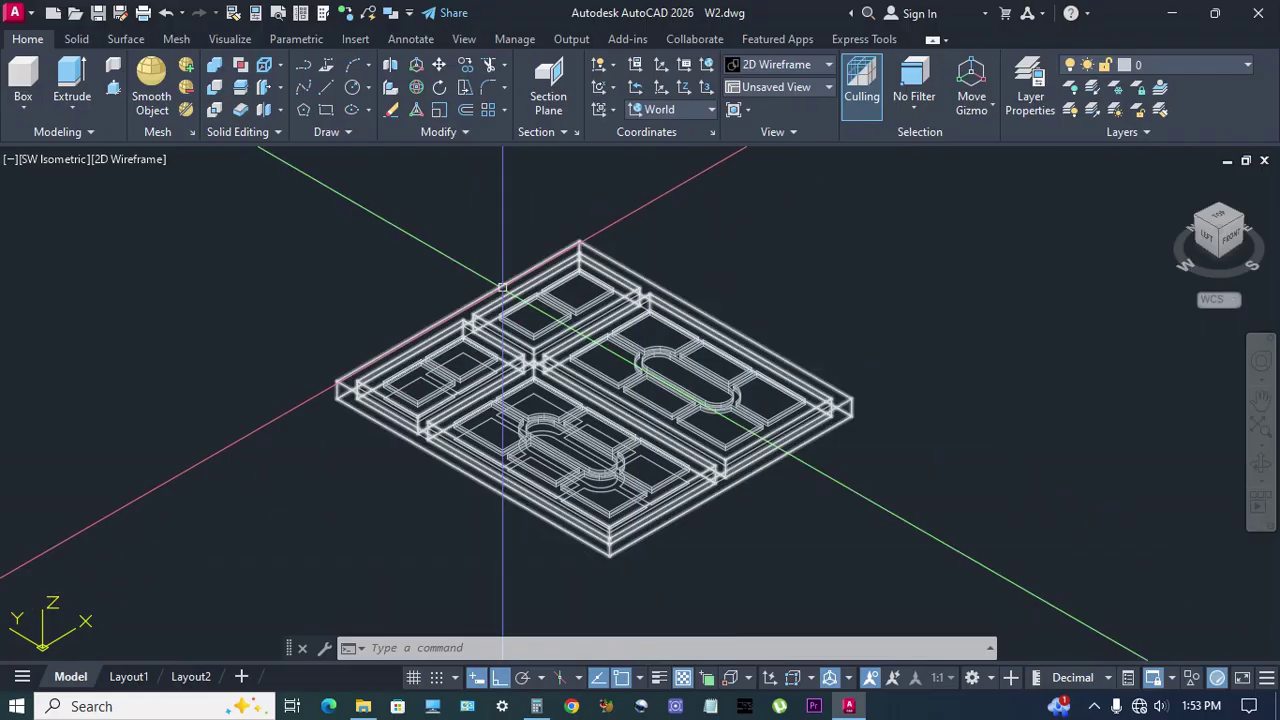
click(502, 288)
right_click(502, 288)
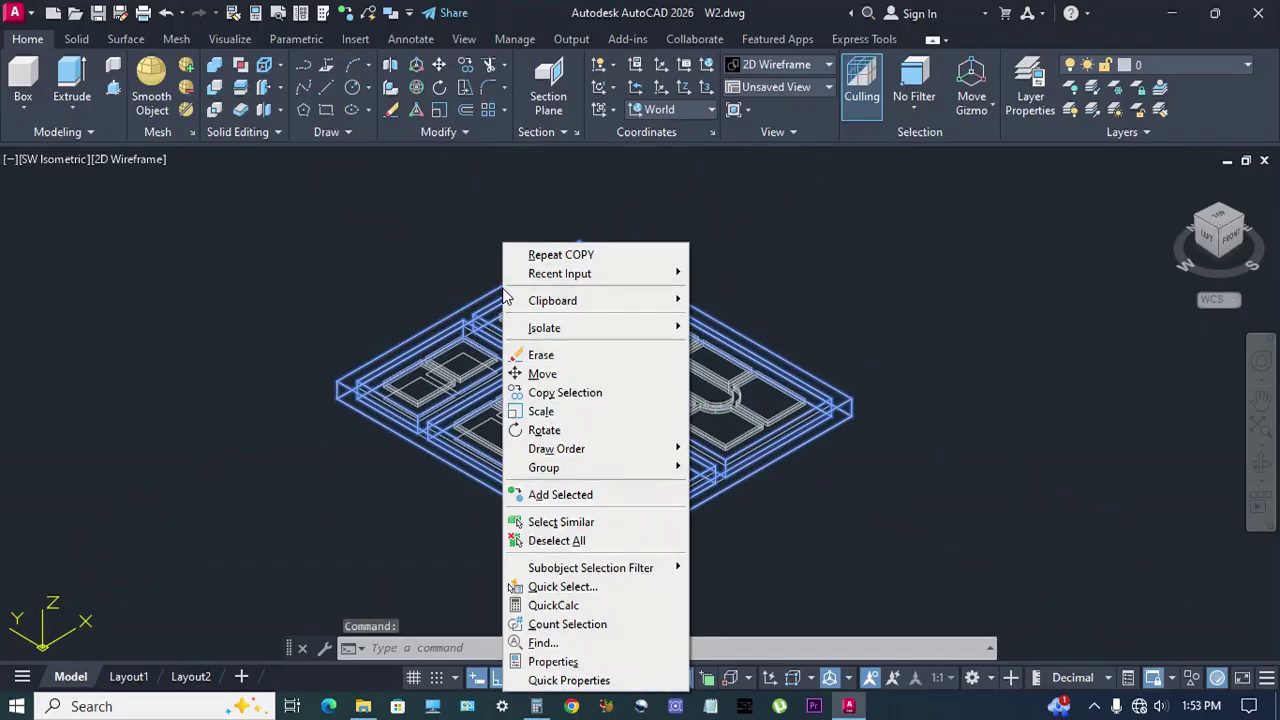
click(566, 525)
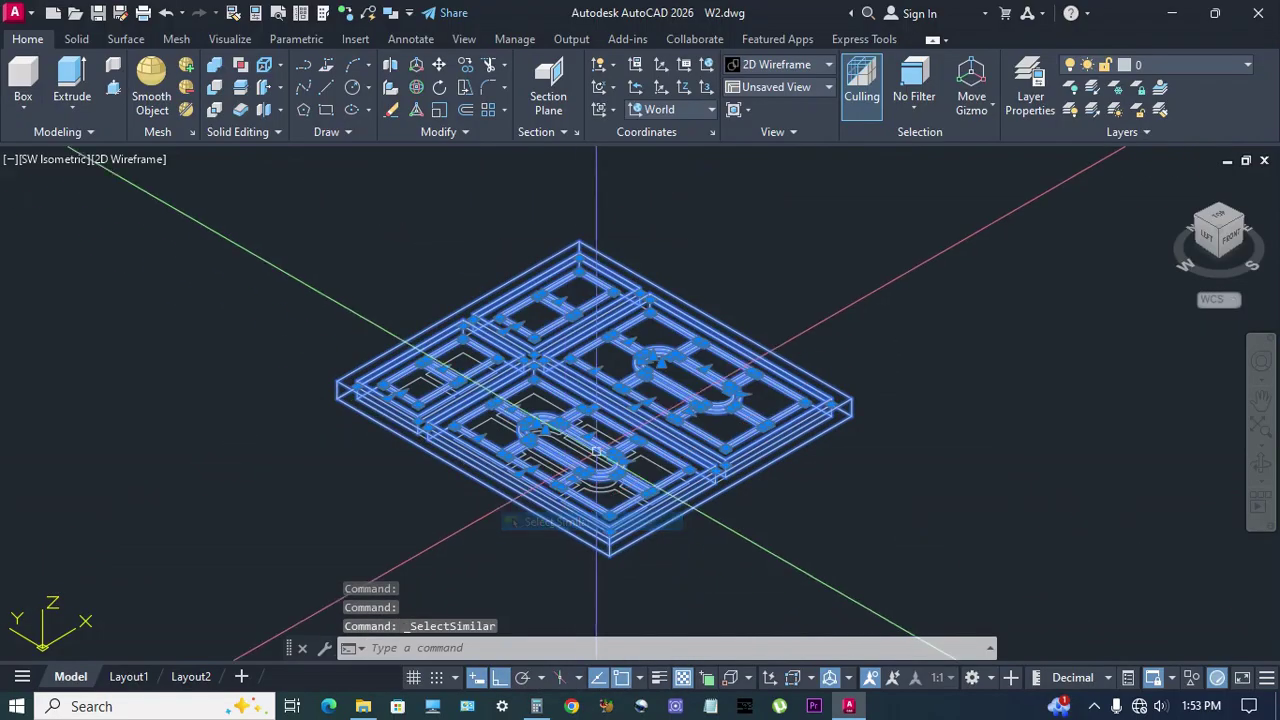
click(417, 87)
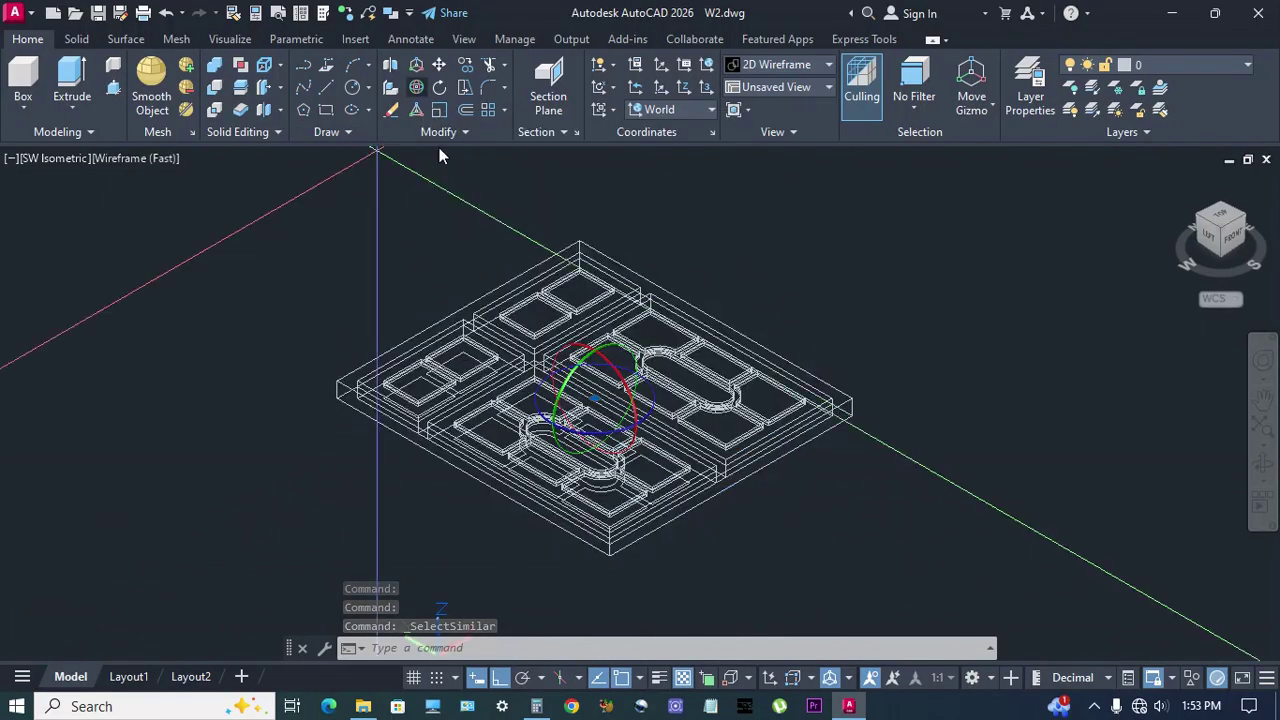
scroll(585, 400, up, 5)
click(590, 455)
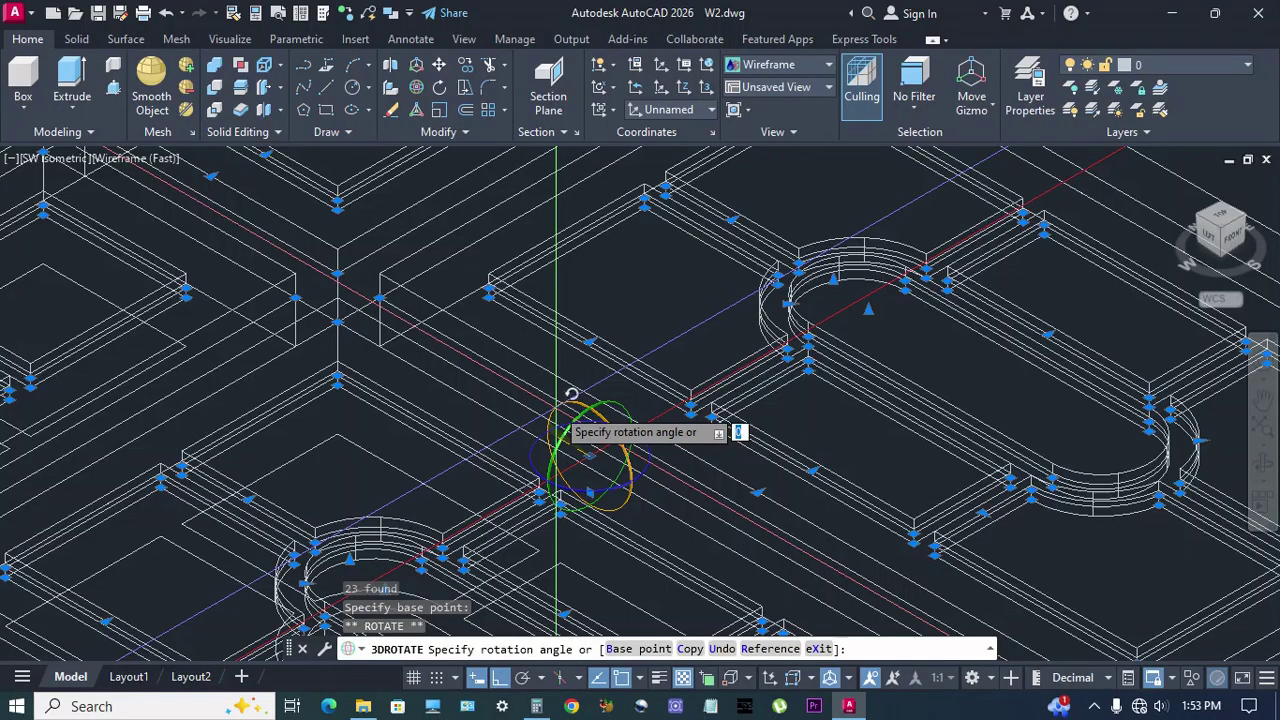
scroll(590, 420, down, 8)
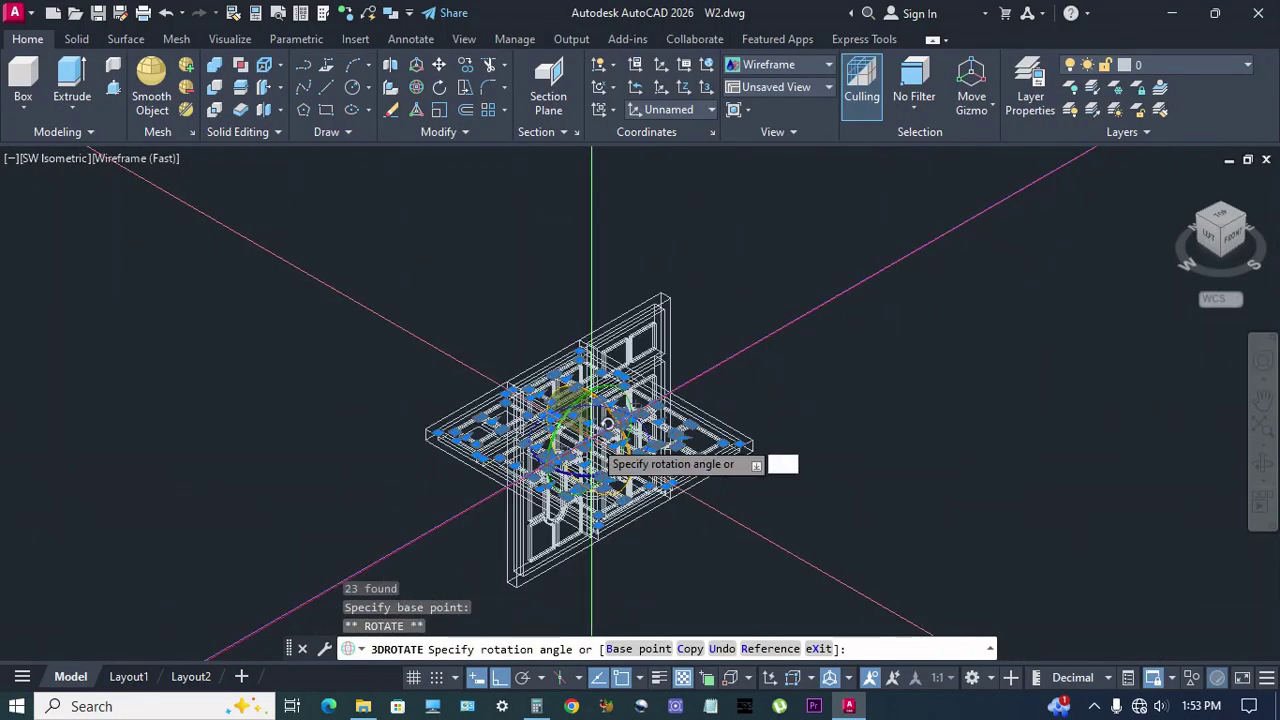
middle_drag(633, 440, 633, 373)
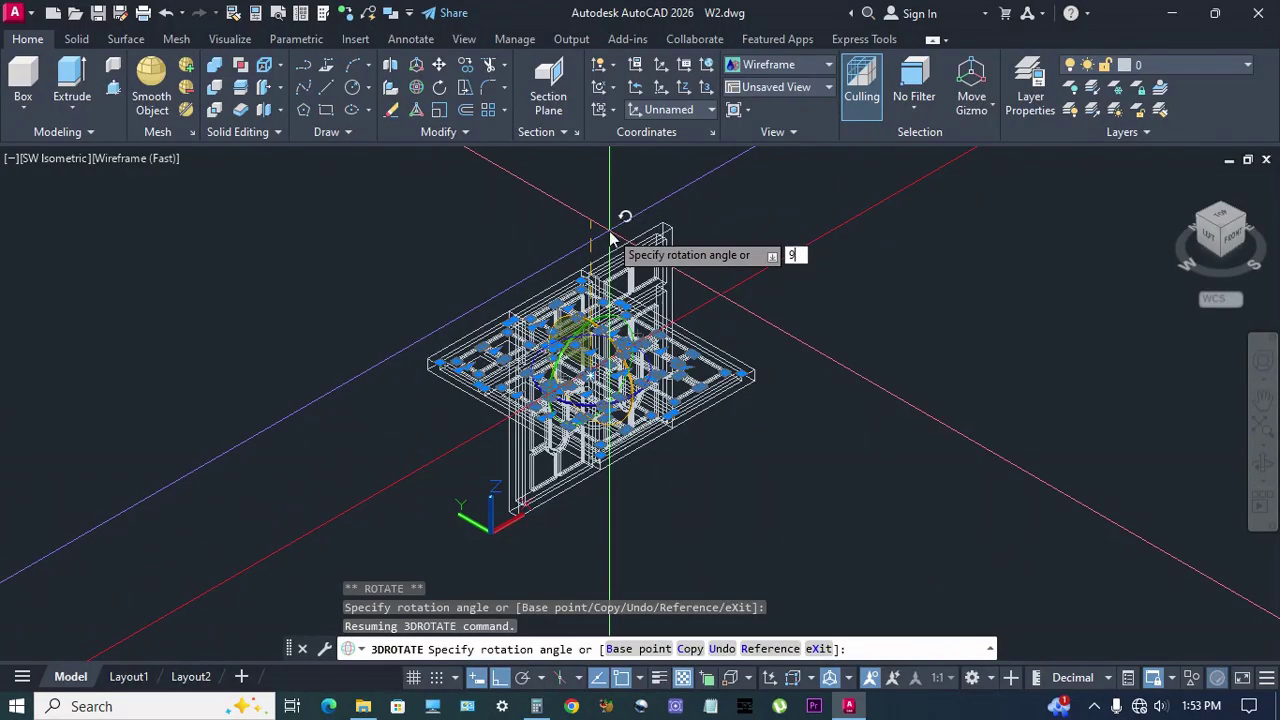
key(Return)
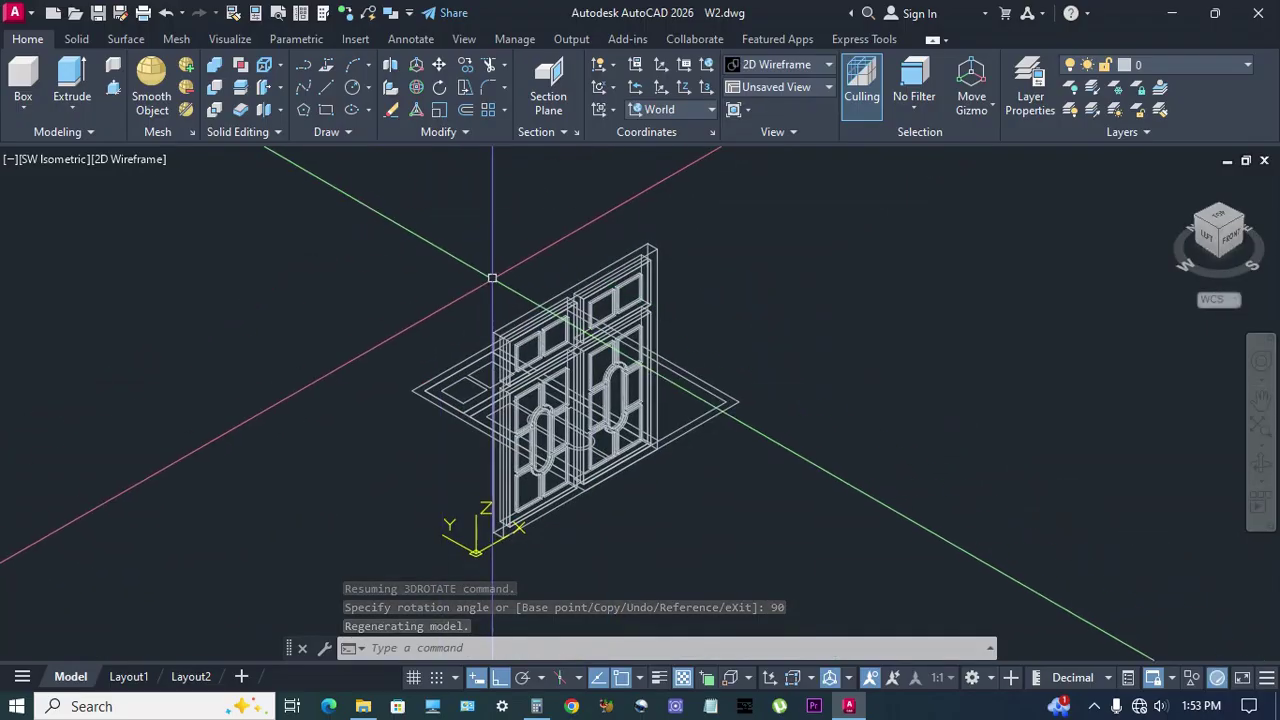
Use Quick Select on the objects around the upright window to select its parts by object type 3D Solid.
text(q)
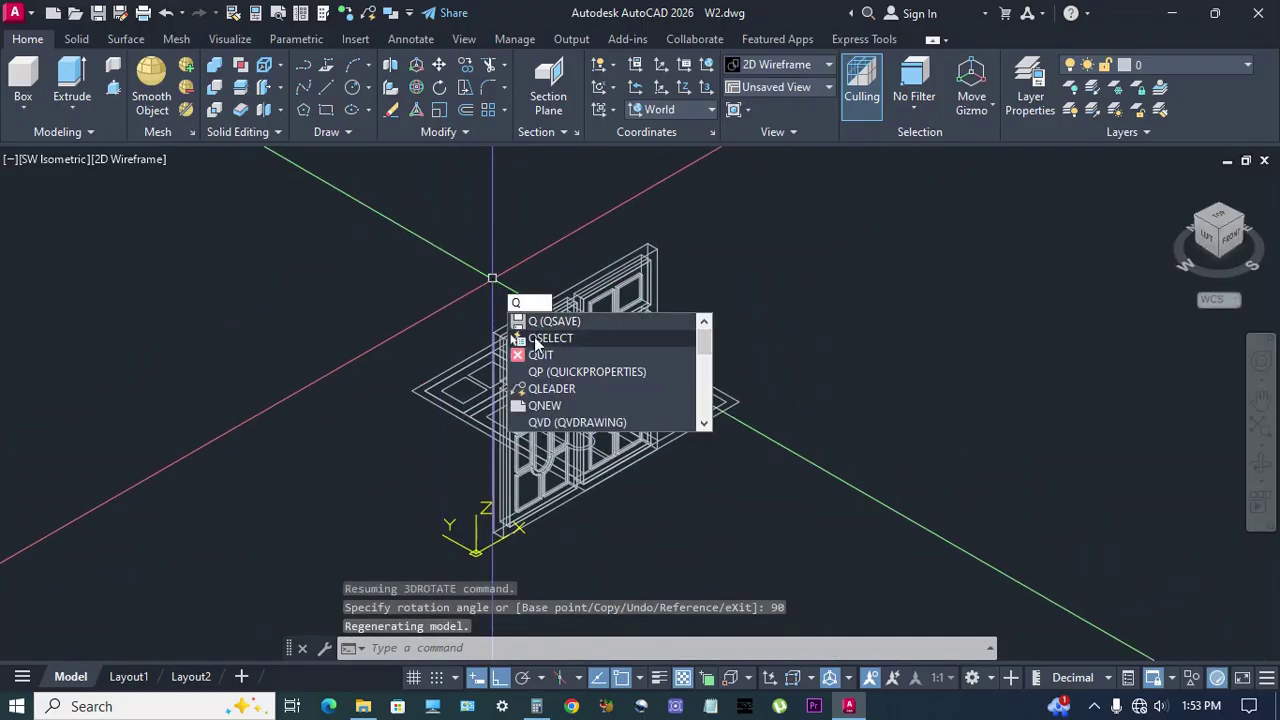
click(539, 356)
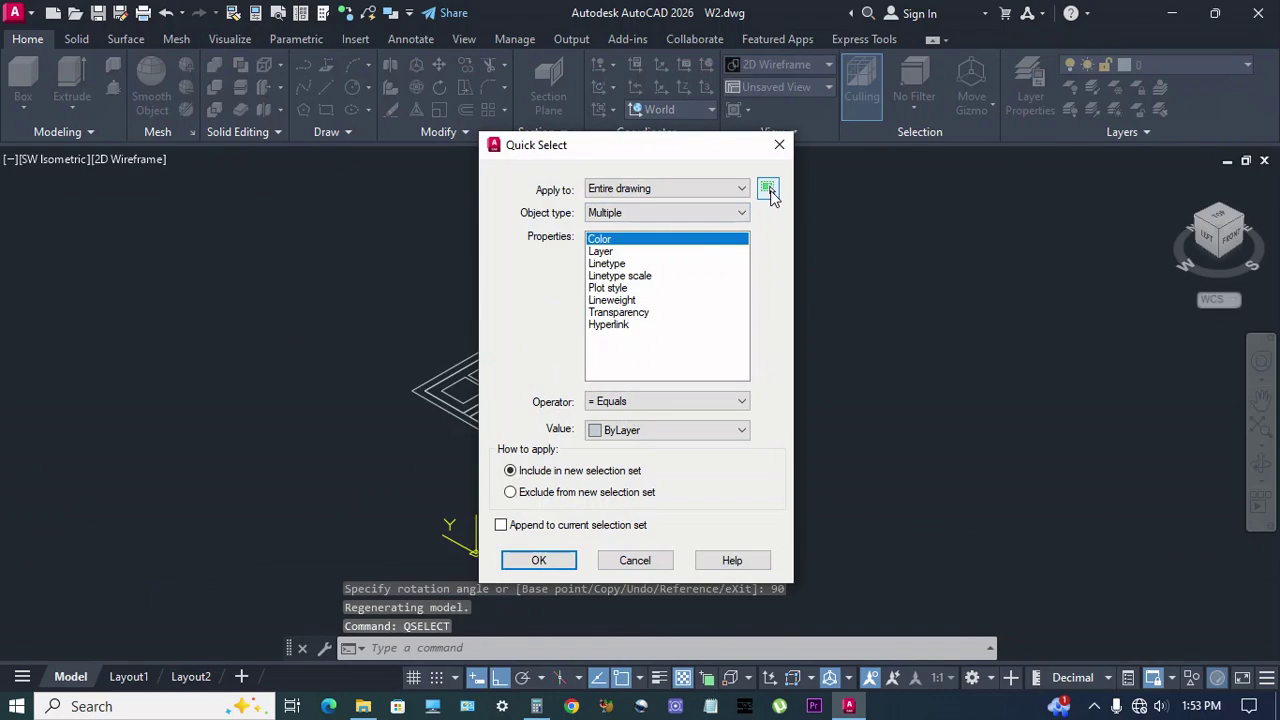
click(768, 190)
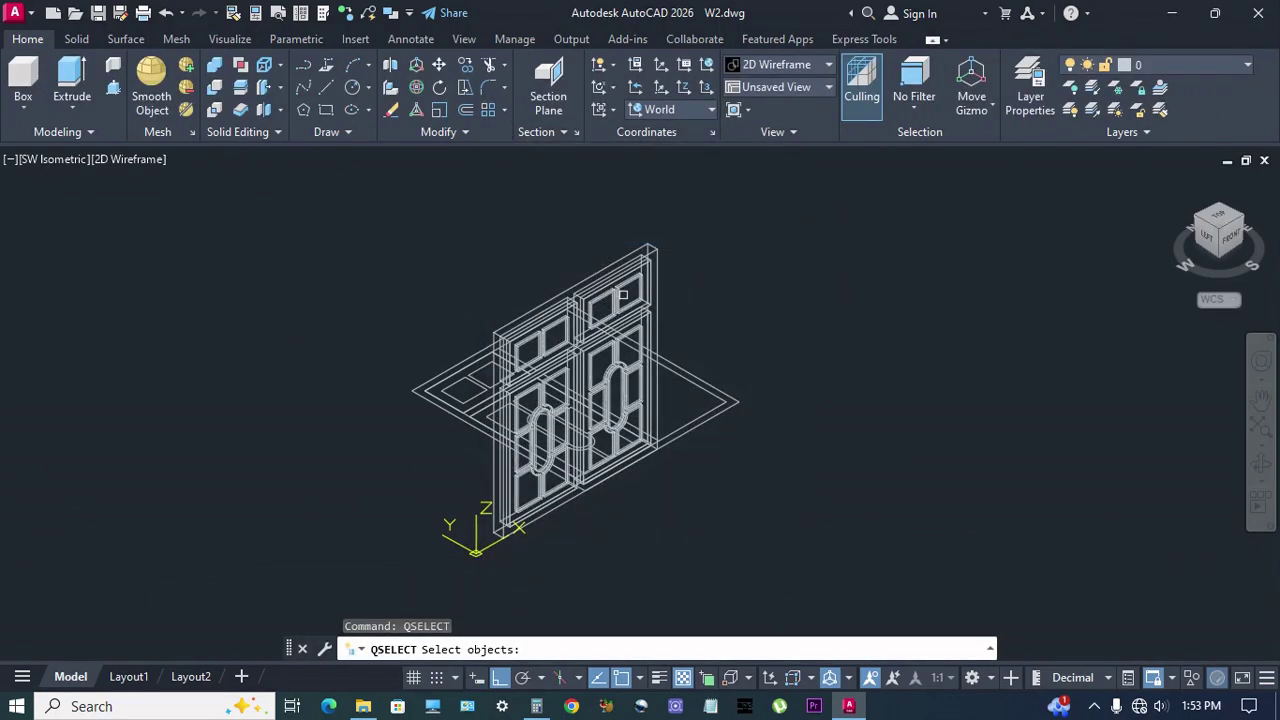
click(486, 222)
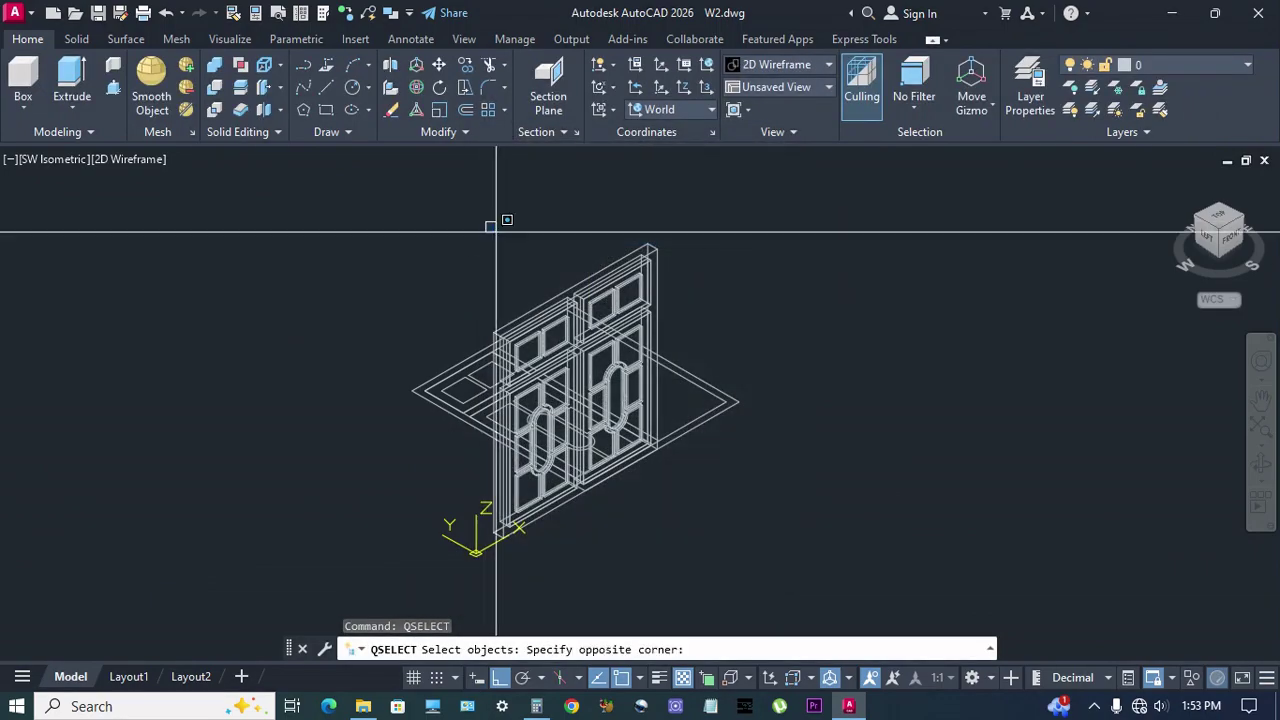
click(678, 571)
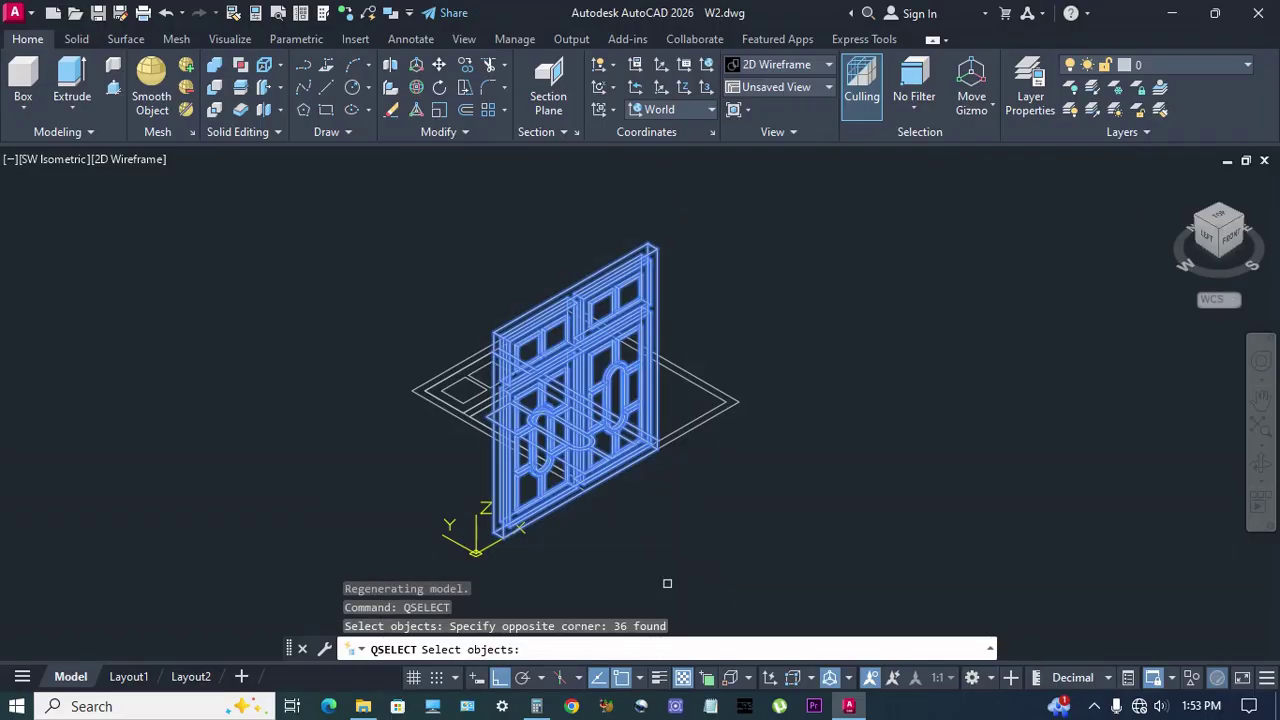
key(Return)
click(634, 215)
click(641, 243)
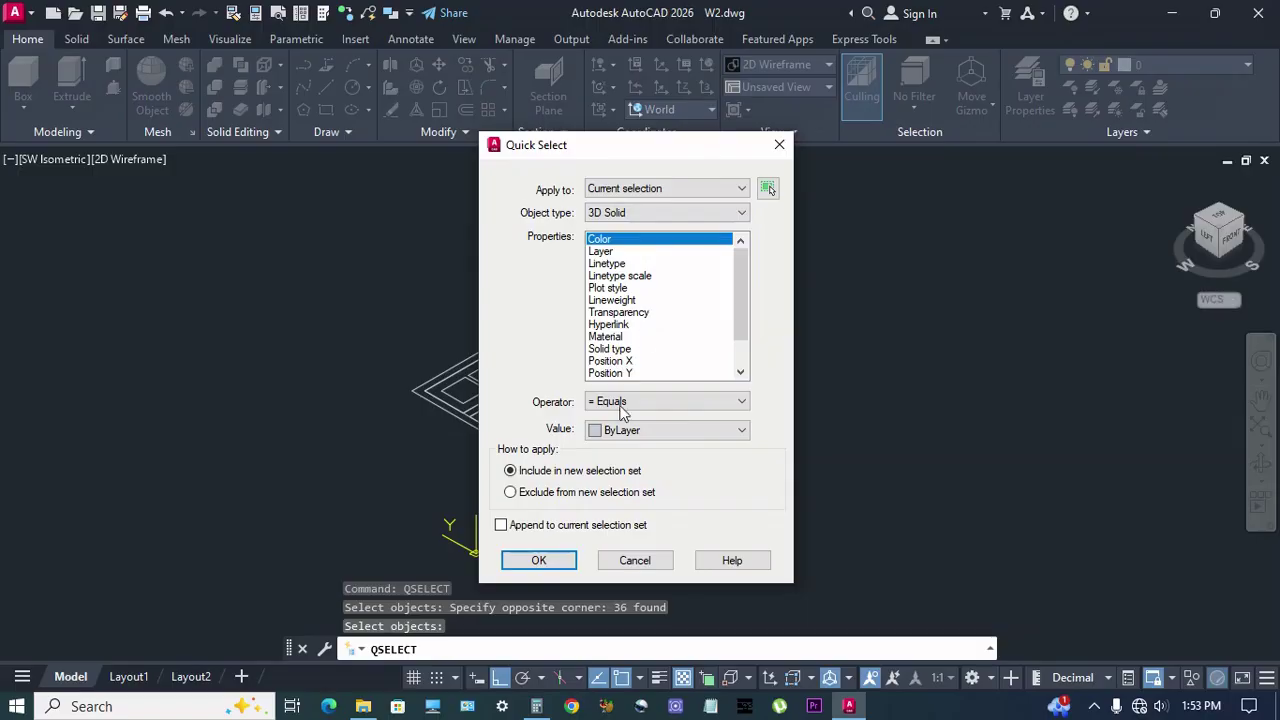
click(539, 561)
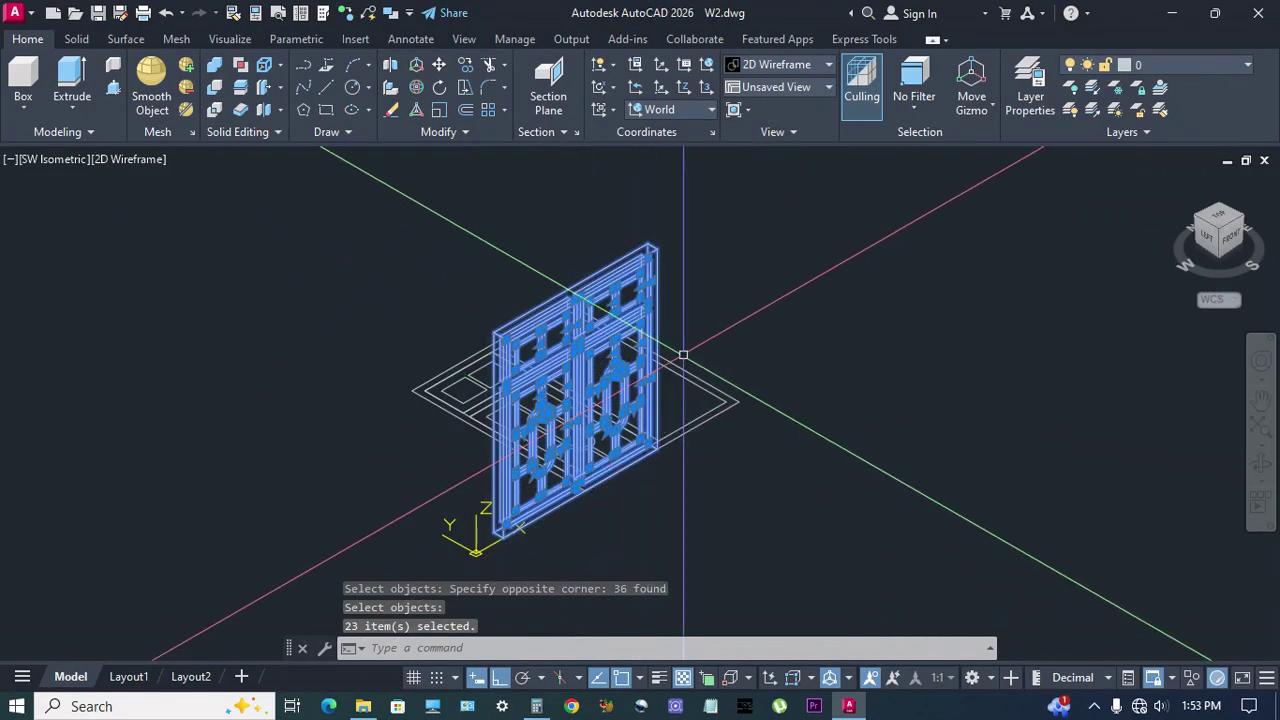
3D-move the selected window solids along the X axis, clear of the flat construction linework.
click(416, 68)
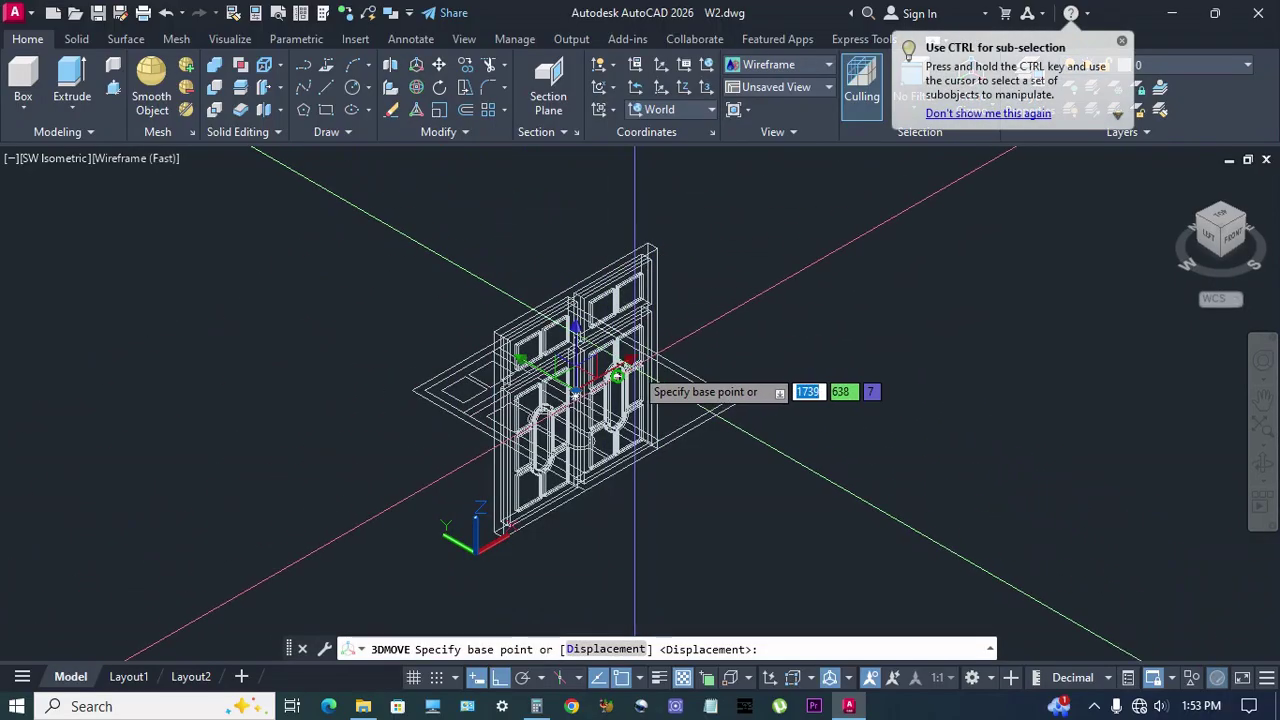
click(577, 402)
scroll(640, 350, down, 5)
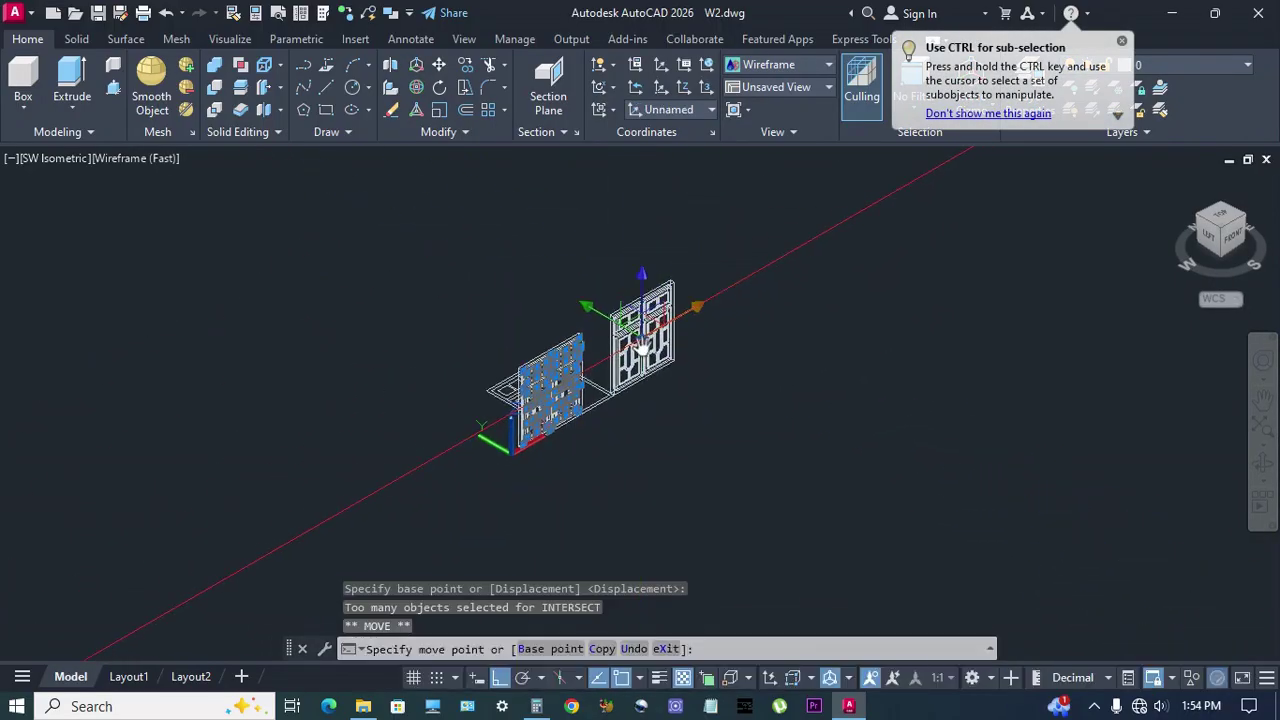
click(688, 340)
scroll(640, 390, up, 5)
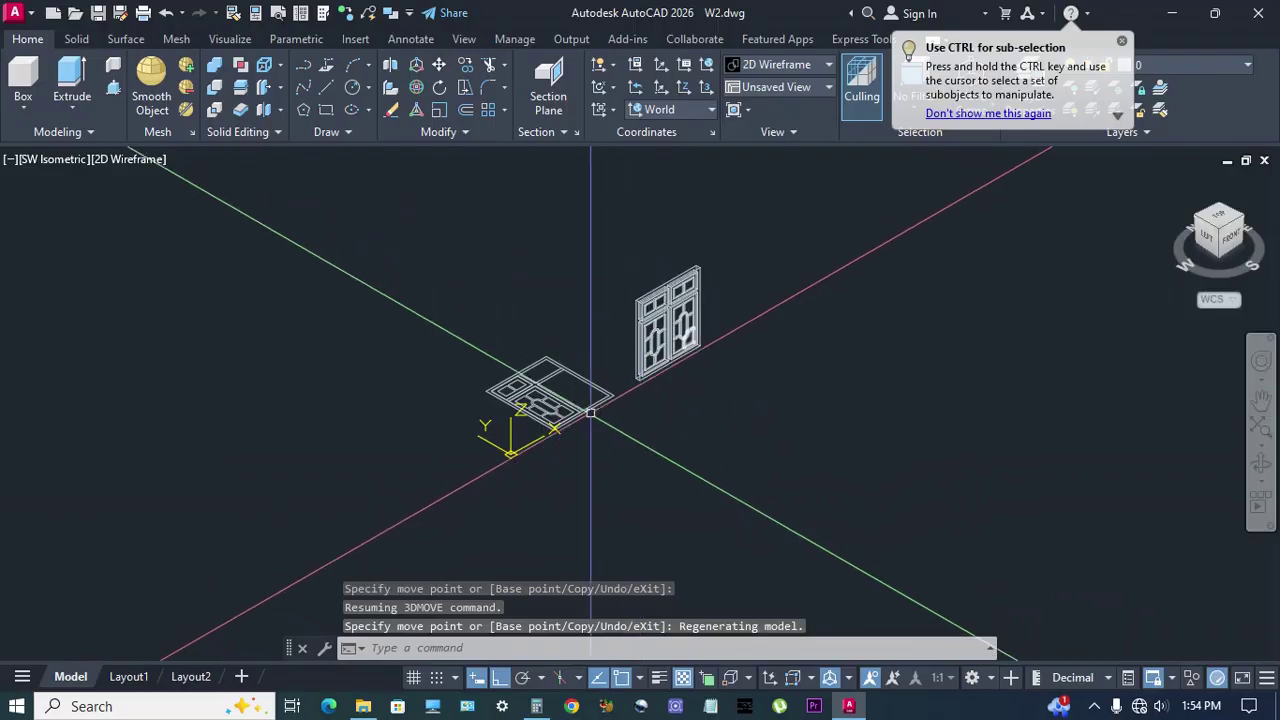
Erase the leftover flat window linework beside the upright model.
click(402, 288)
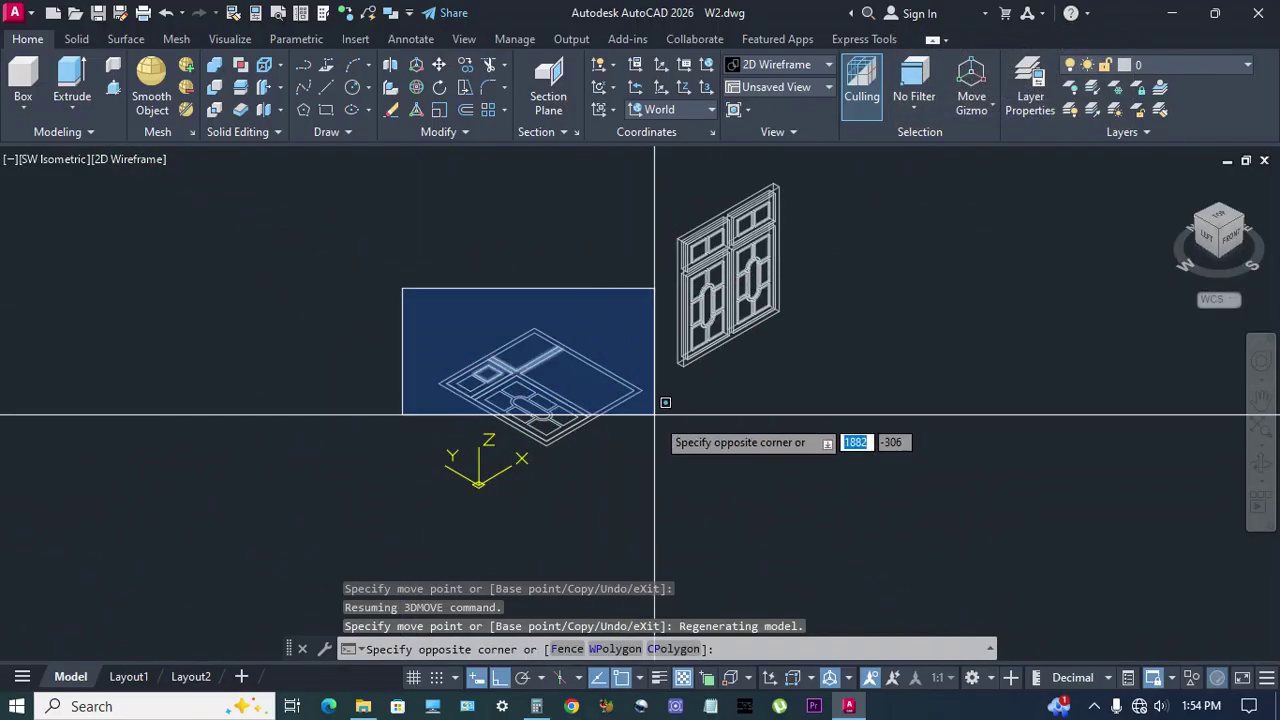
click(650, 485)
text(E)
key(Return)
scroll(848, 457, up, 4)
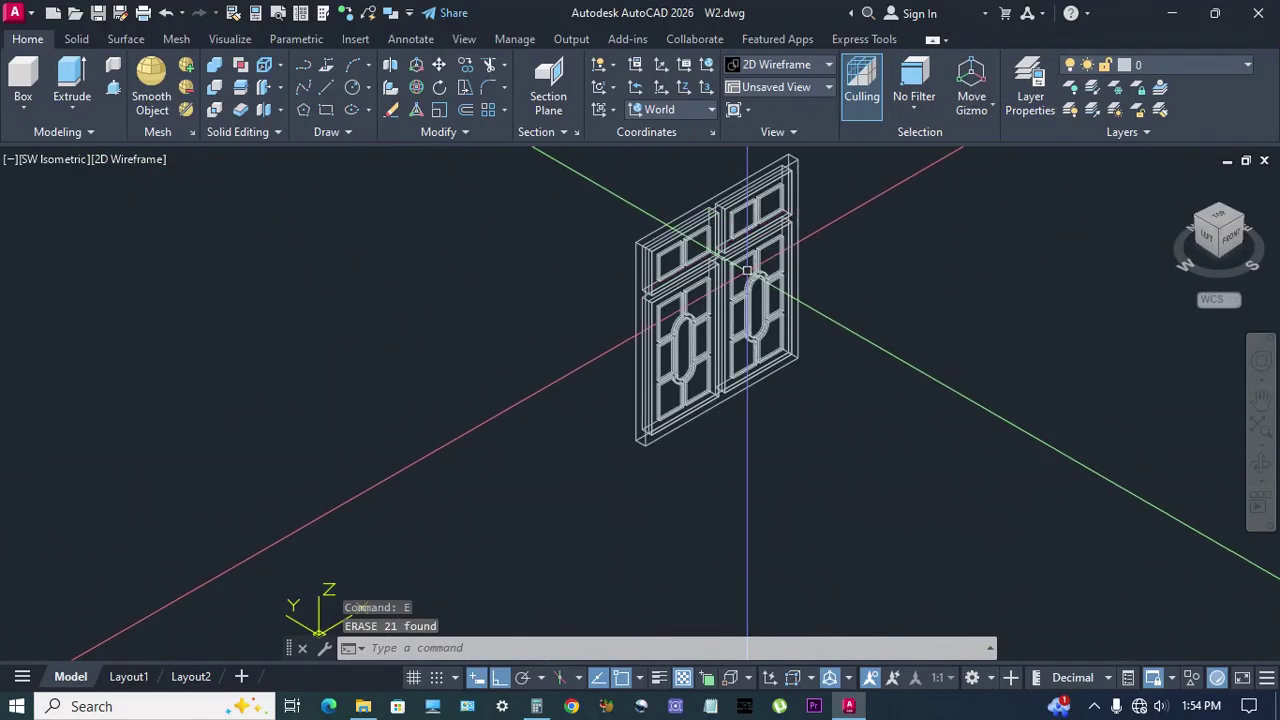
Start a polysolid wall with its width set to 250 and its height to 2750.
click(114, 70)
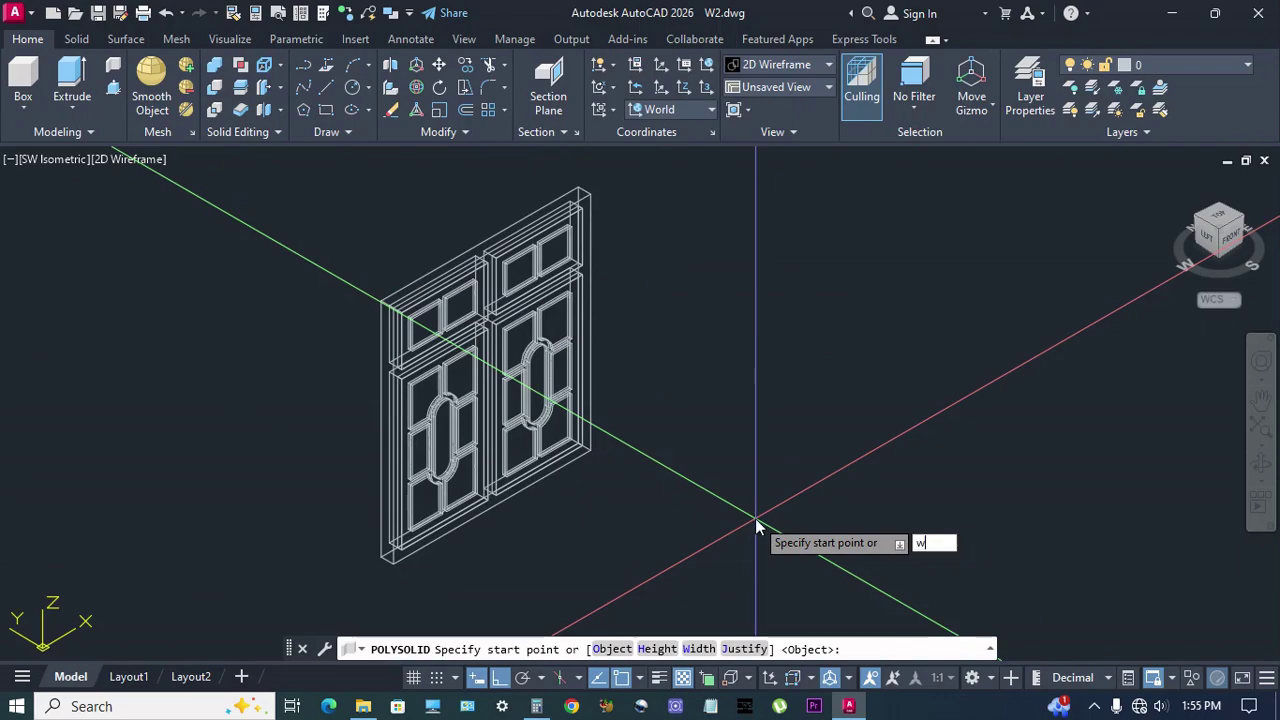
key(Return)
text(250)
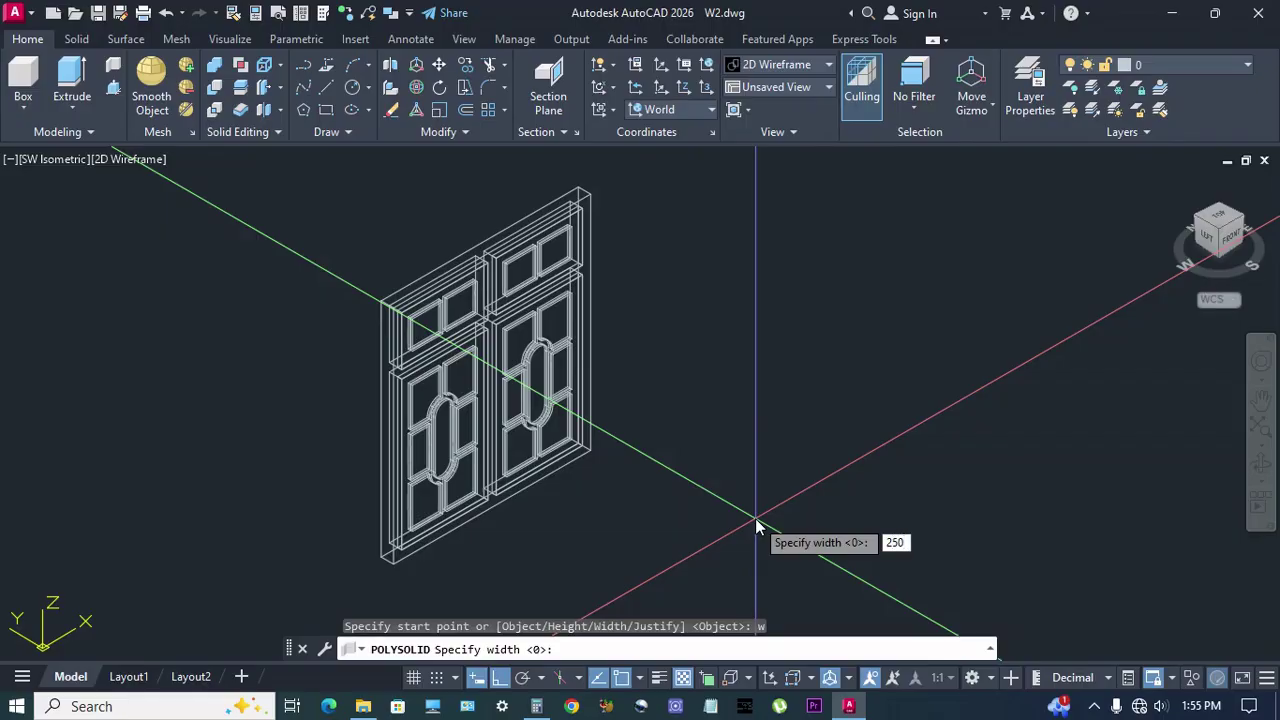
key(Return)
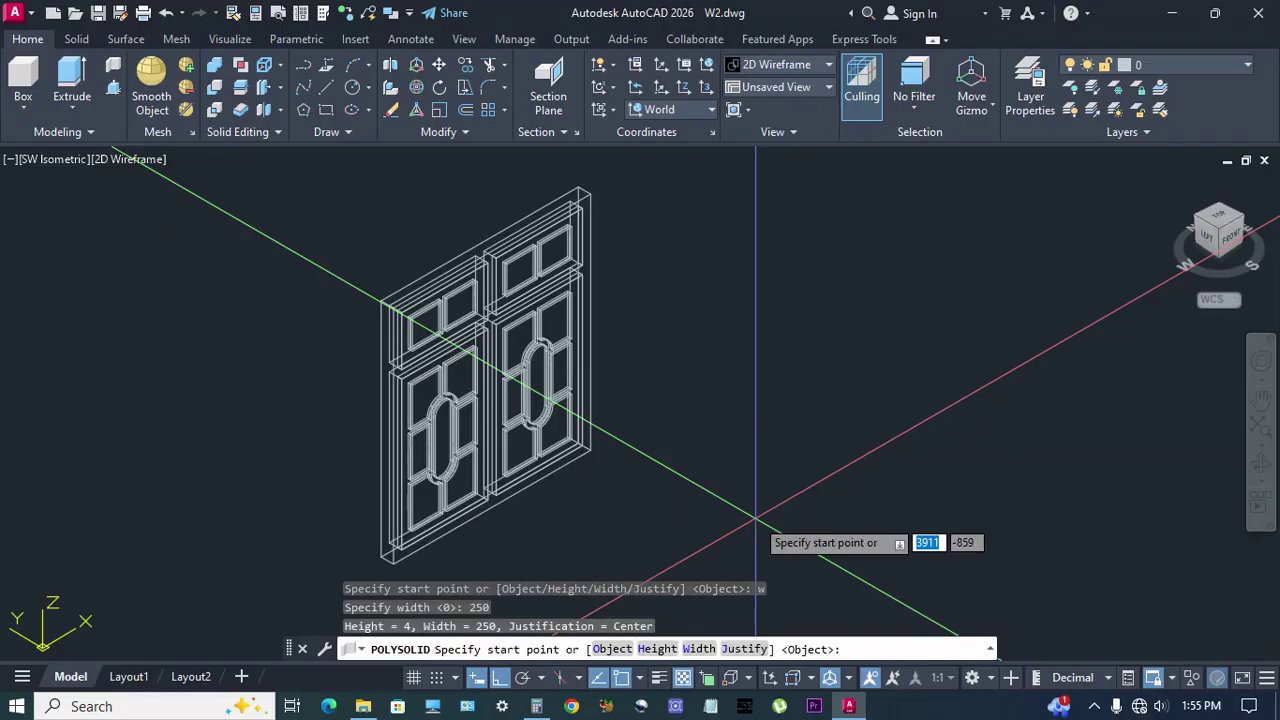
text(h)
key(Return)
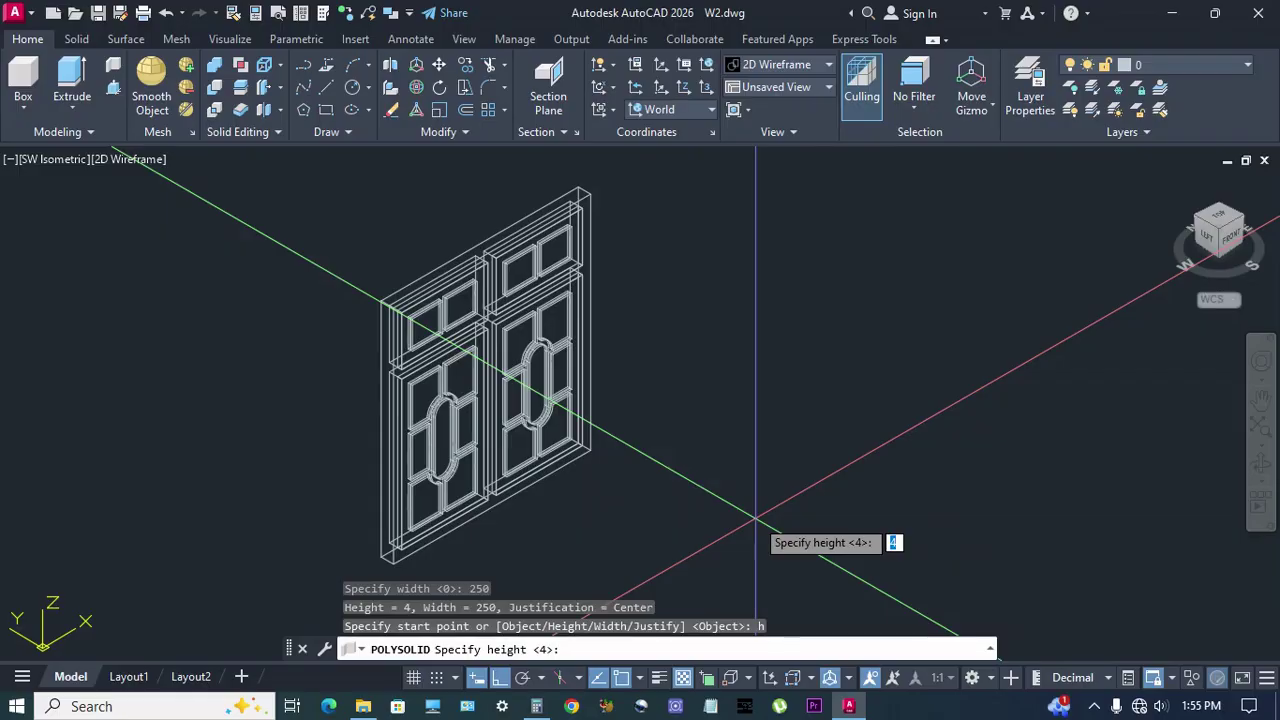
text(2750)
key(Return)
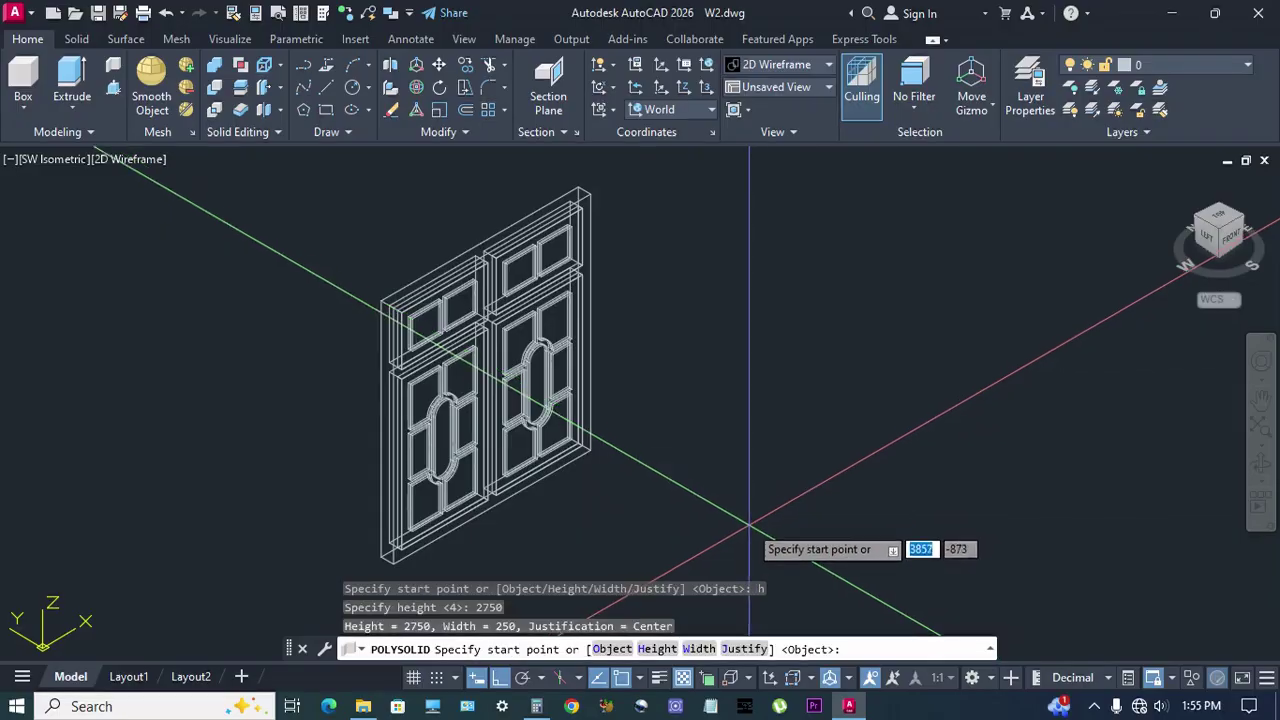
Draw a single straight polysolid wall segment along the X axis beside the upright window.
click(765, 500)
scroll(870, 480, down, 3)
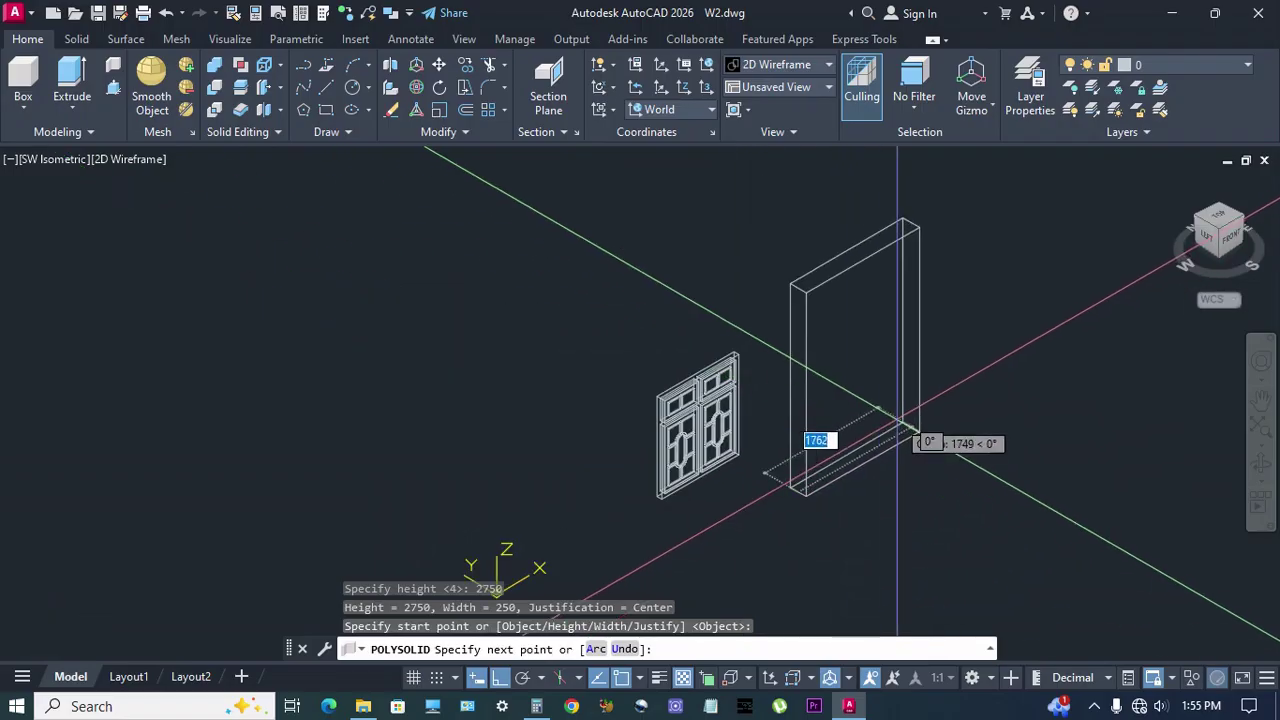
middle_drag(925, 440, 786, 466)
click(826, 440)
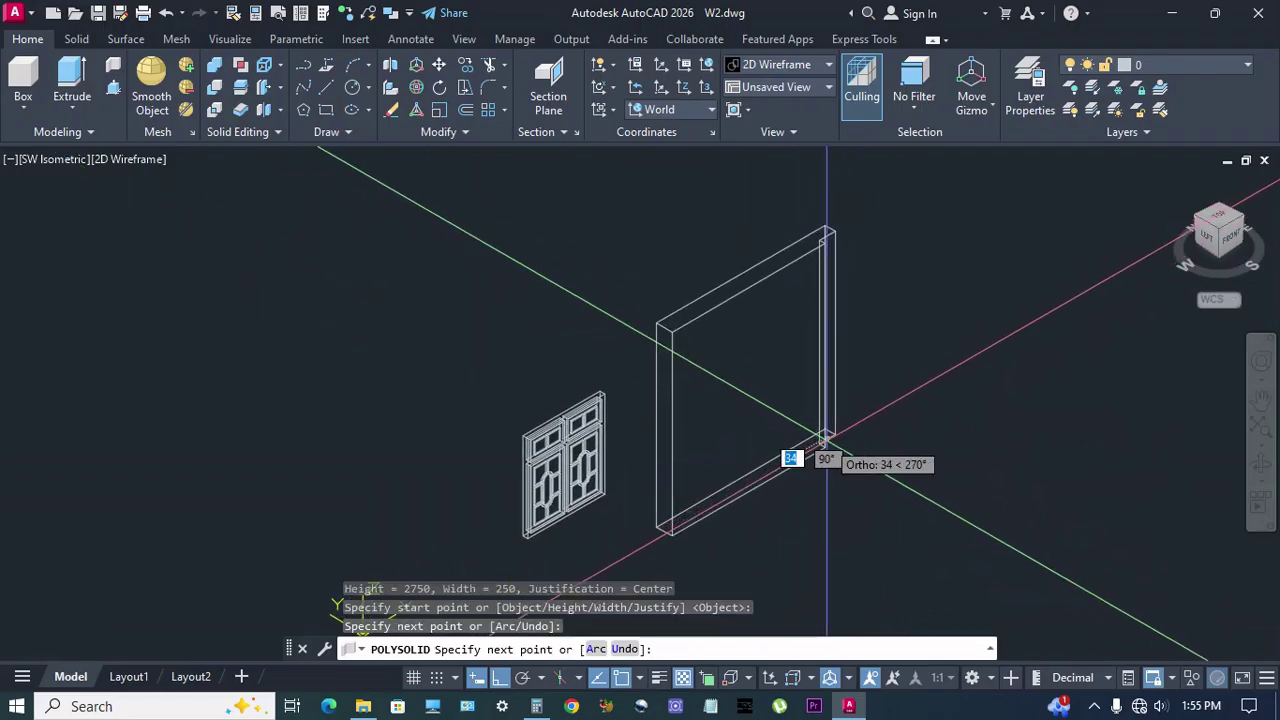
key(Return)
middle_drag(821, 472, 814, 471)
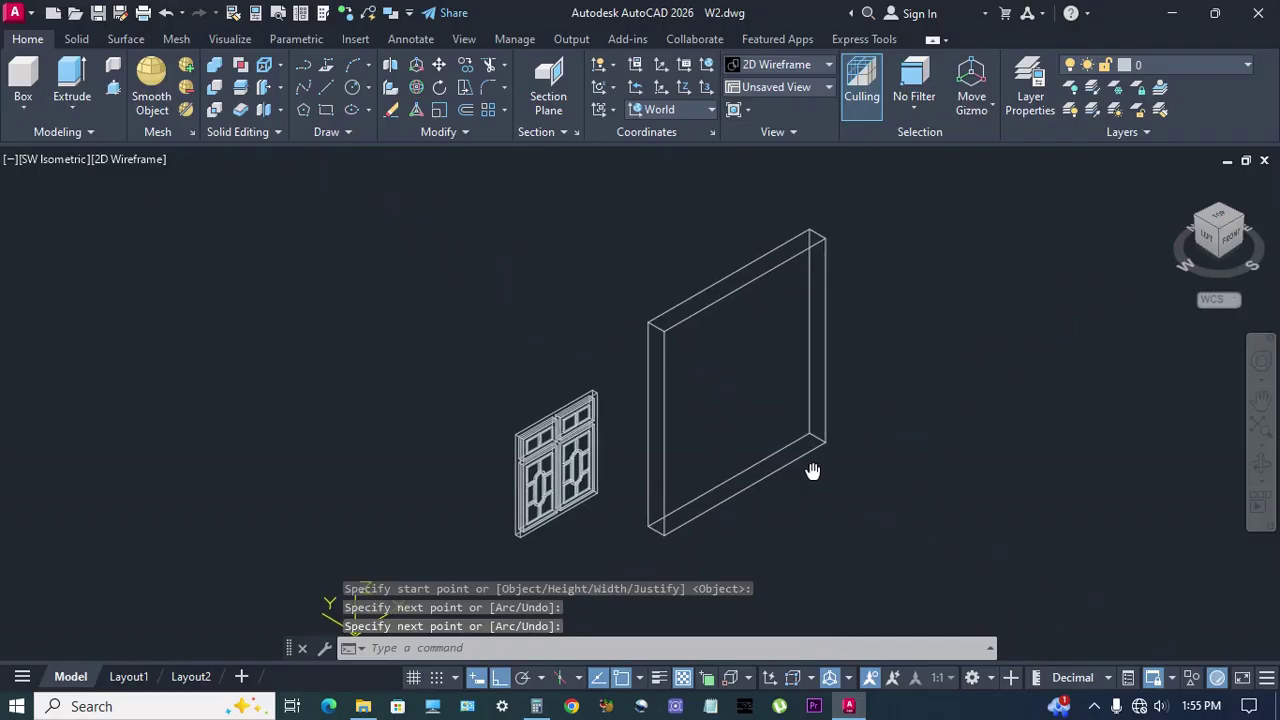
Draw a line 750 up from the midpoint of the wall's lower front edge, then 600 along the X axis.
text(l)
key(Return)
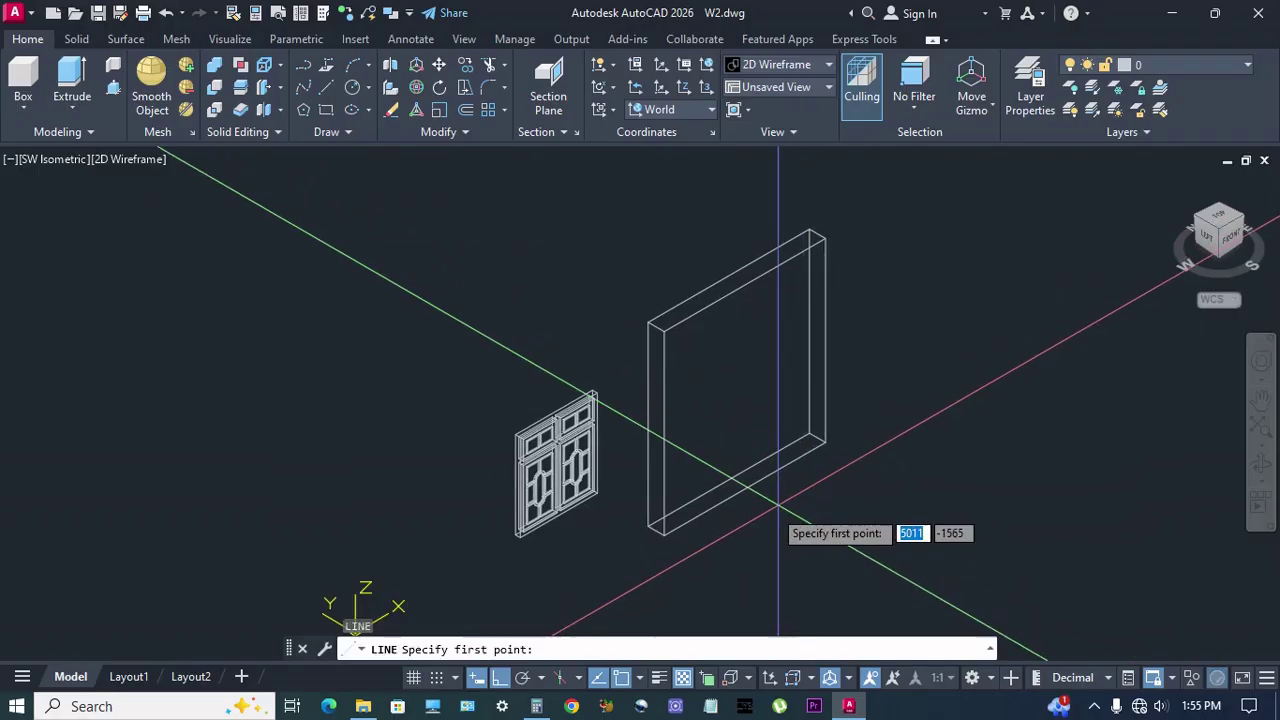
scroll(745, 487, up, 3)
click(736, 520)
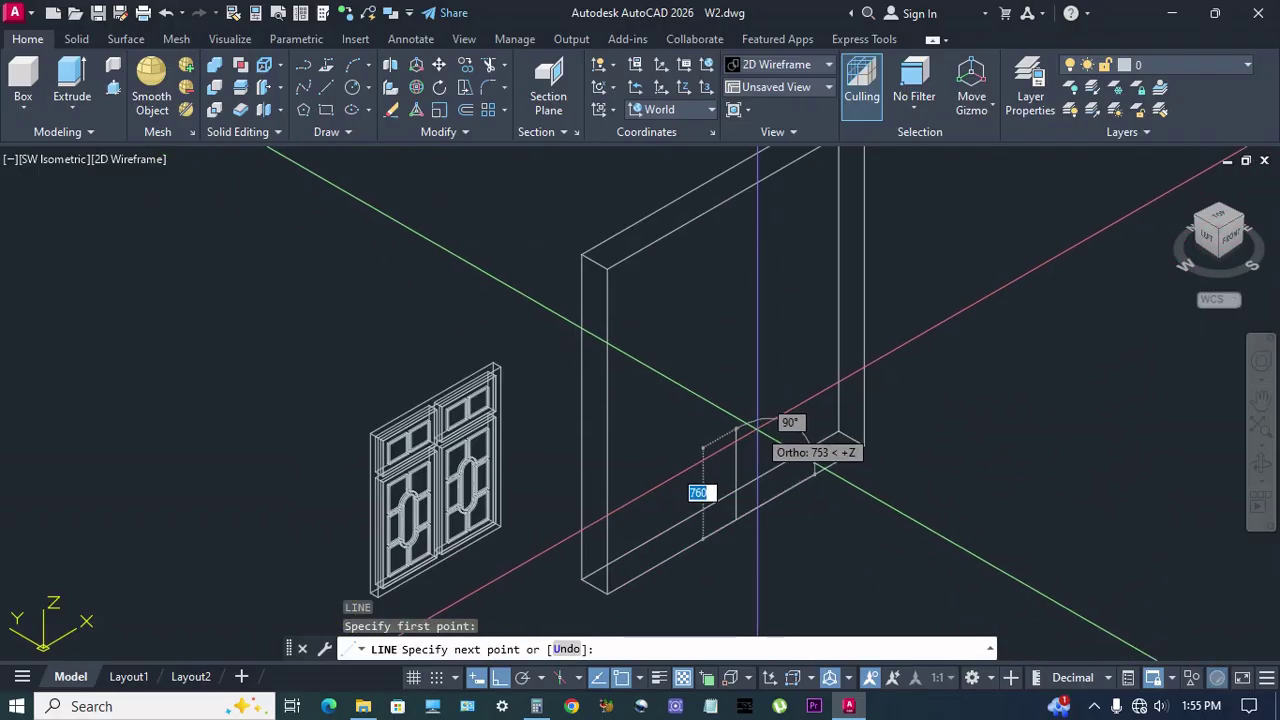
text(750)
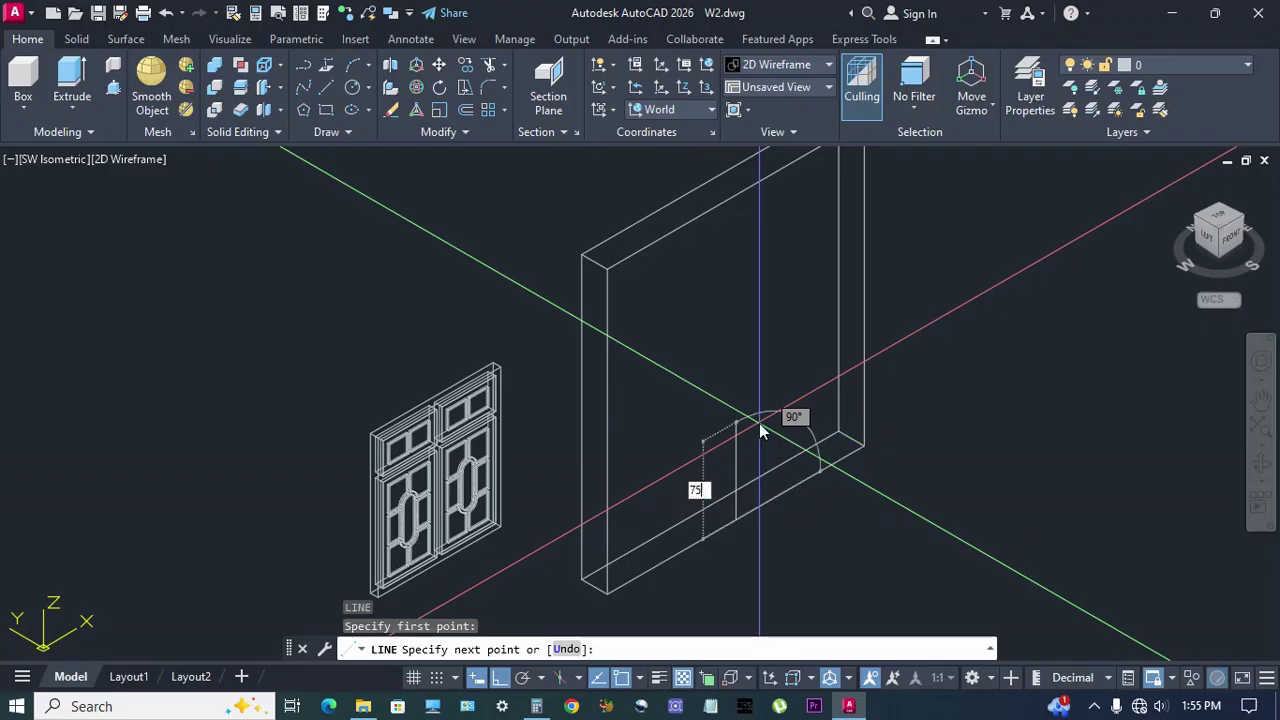
key(Return)
scroll(759, 430, up, 3)
text(600)
key(Return)
Continue the line 1350 up, 1200 across and 1350 down, closing the opening outline at the top of the guide line.
middle_drag(789, 409, 782, 318)
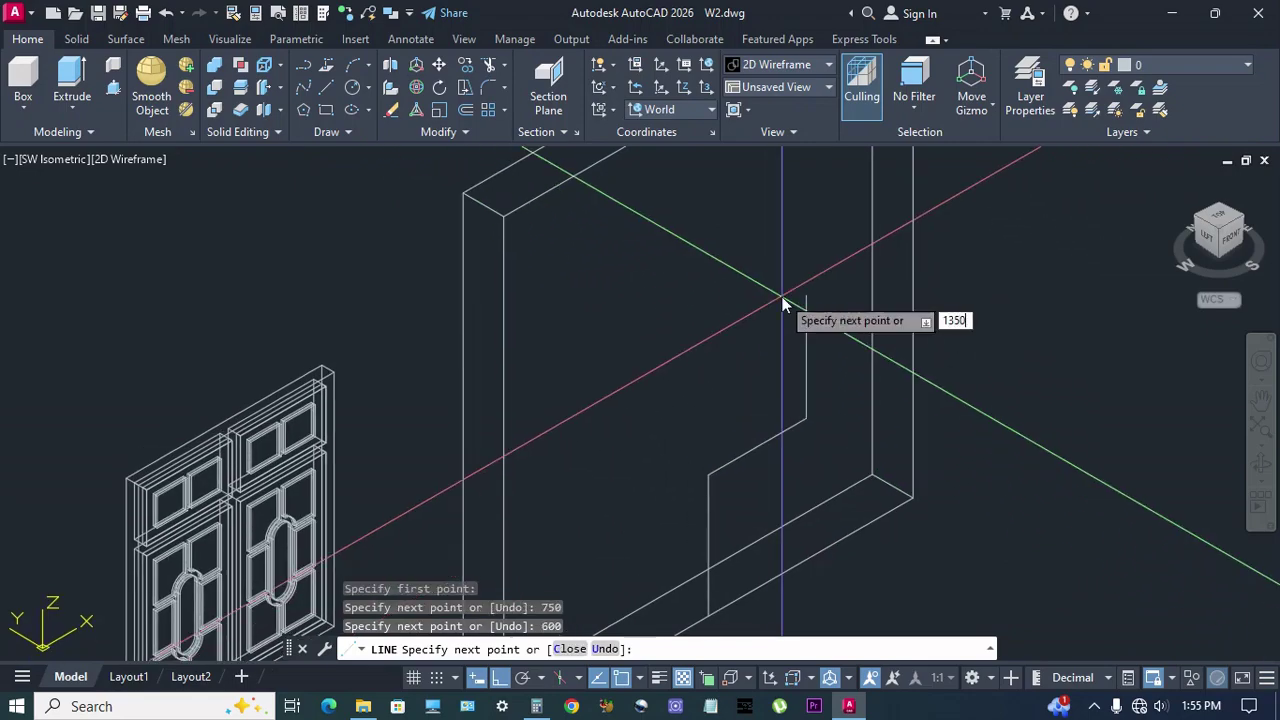
text(1350)
key(Return)
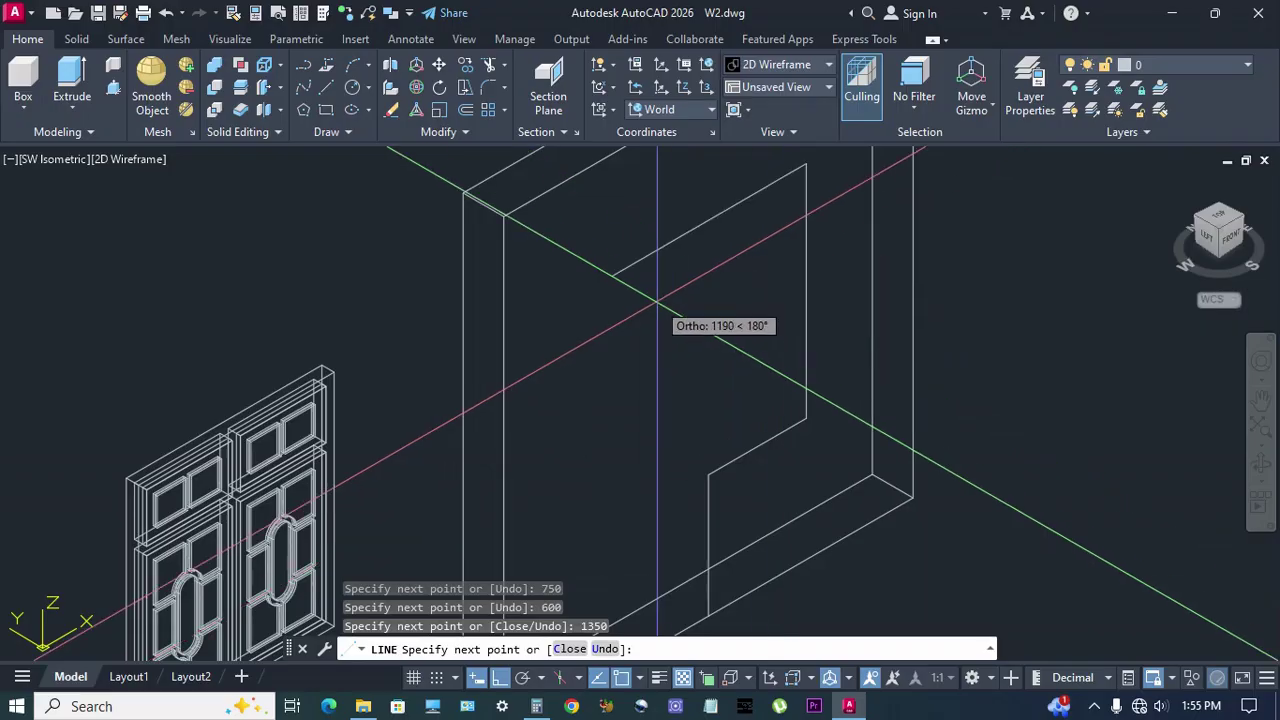
text(1200)
key(Return)
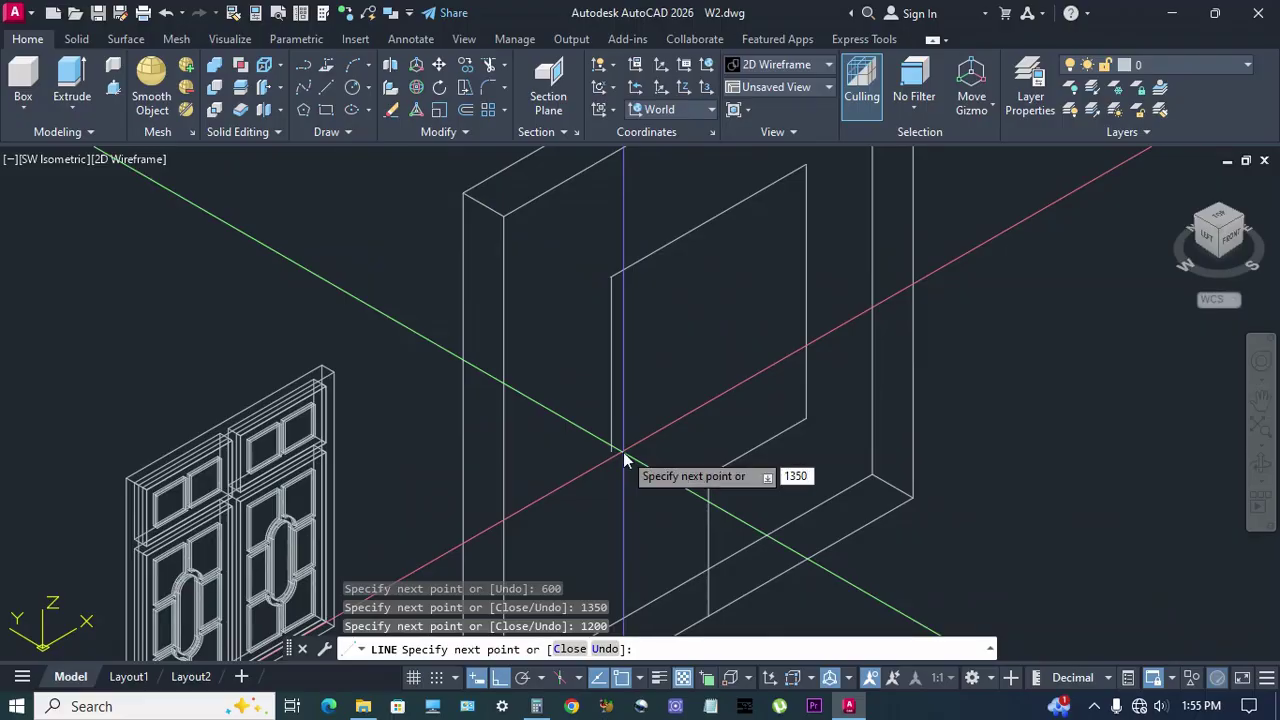
key(Return)
click(708, 474)
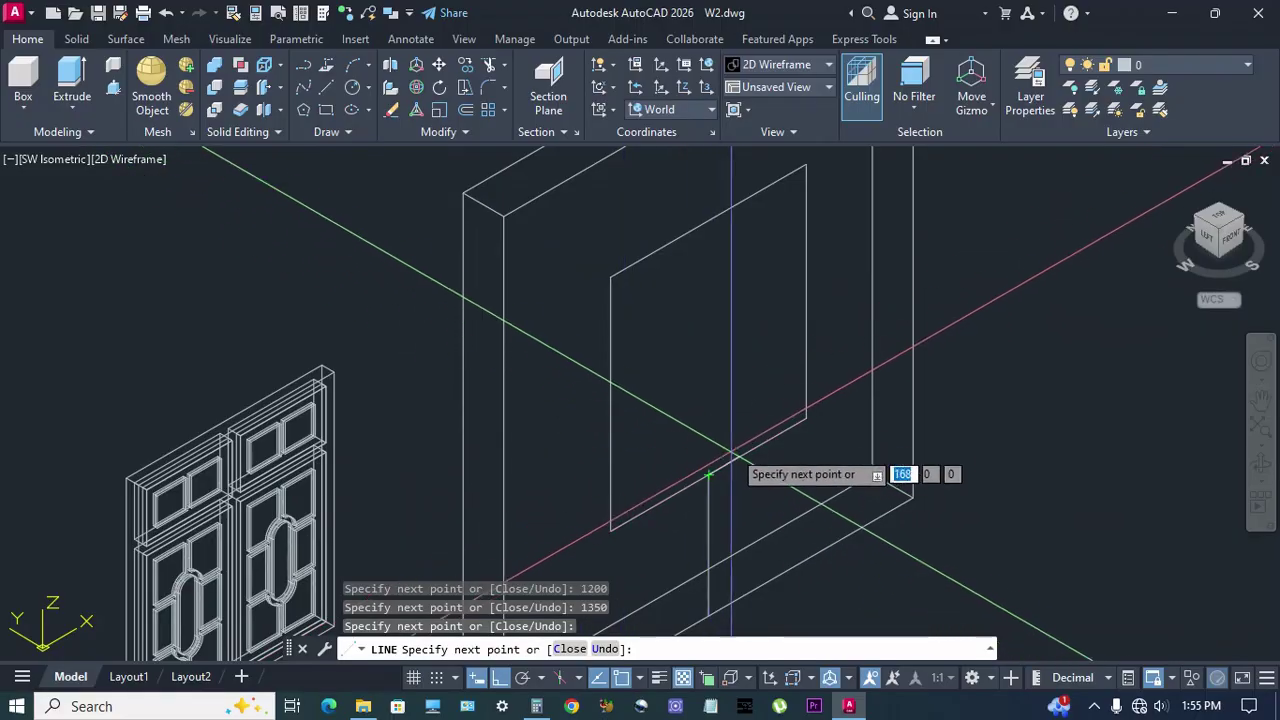
key(Escape)
Erase the 750 vertical guide line below the opening outline on the wall.
shift+middle_drag(737, 440, 736, 488)
text(e)
key(Return)
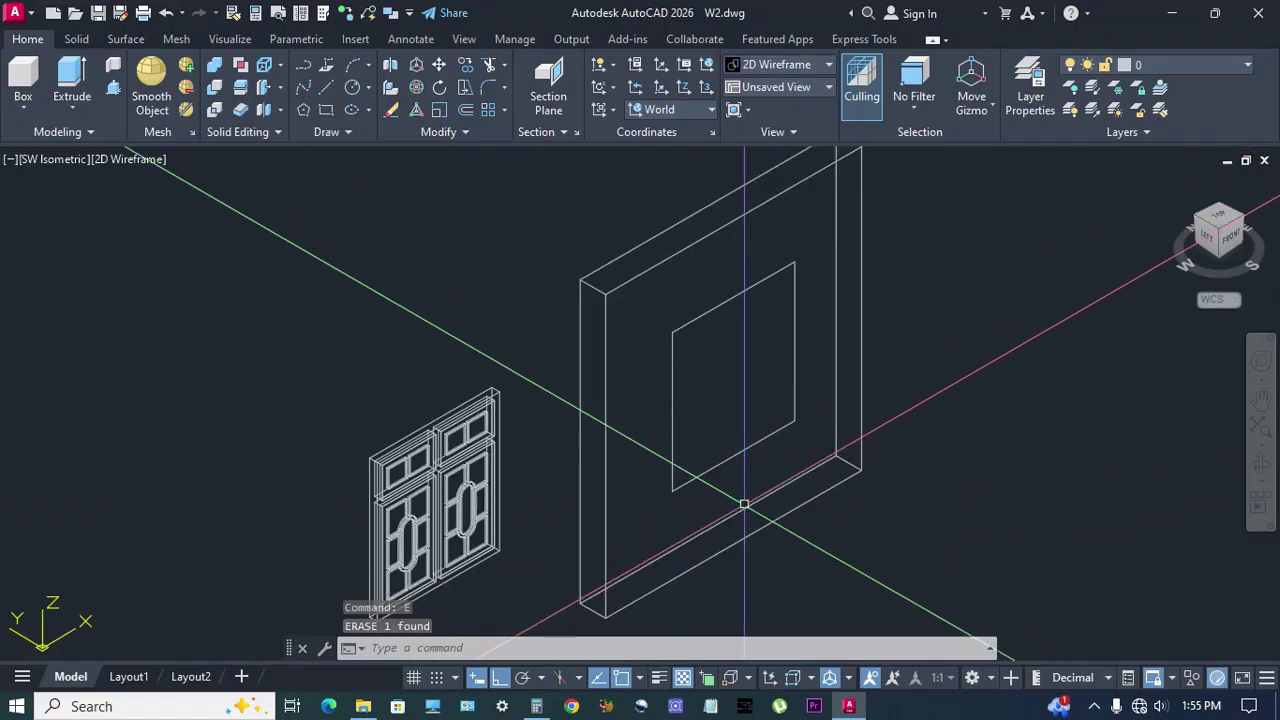
scroll(737, 482, down, 3)
scroll(738, 476, up, 1)
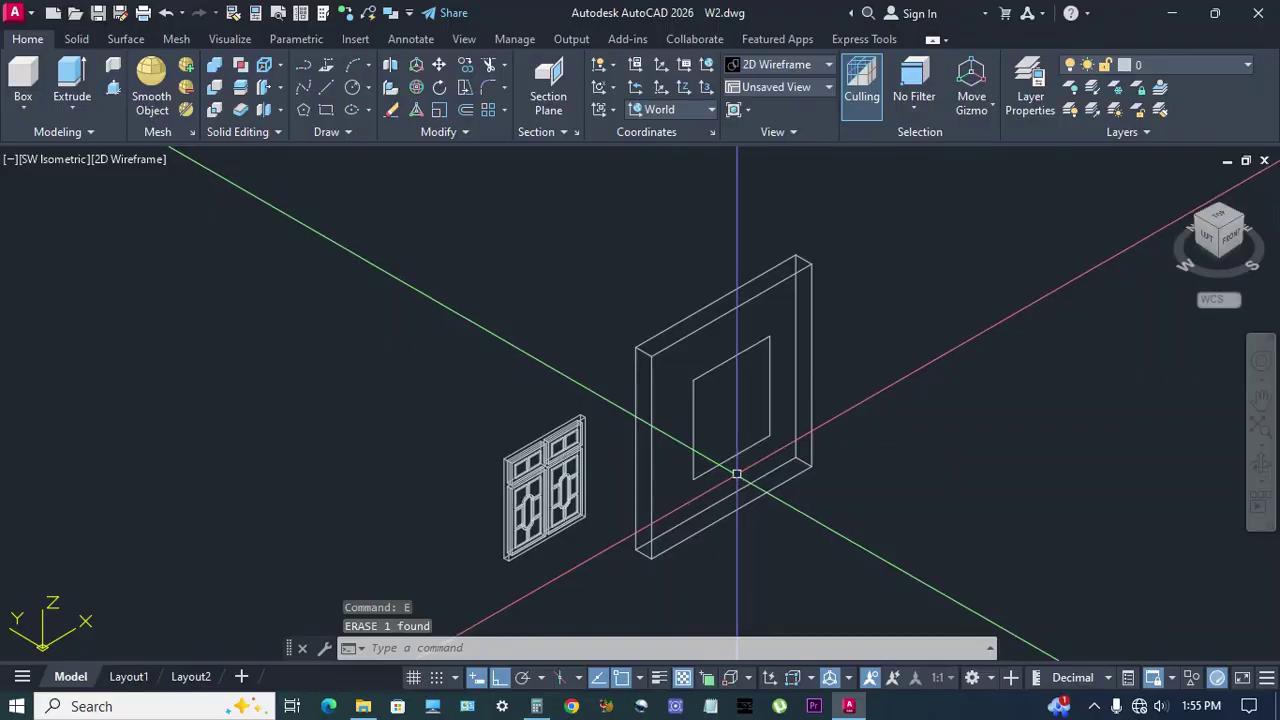
Apply the Realistic visual style and press-pull the outlined rectangle through the wall to cut the window opening.
click(134, 162)
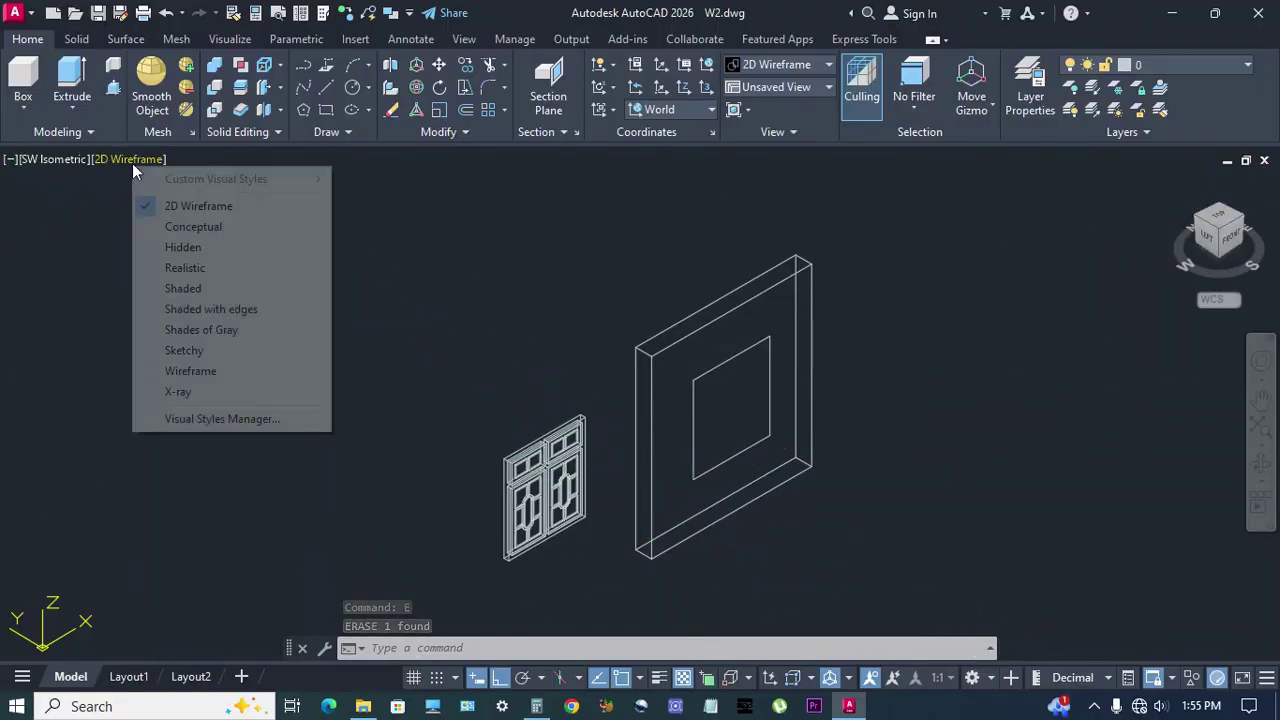
click(188, 268)
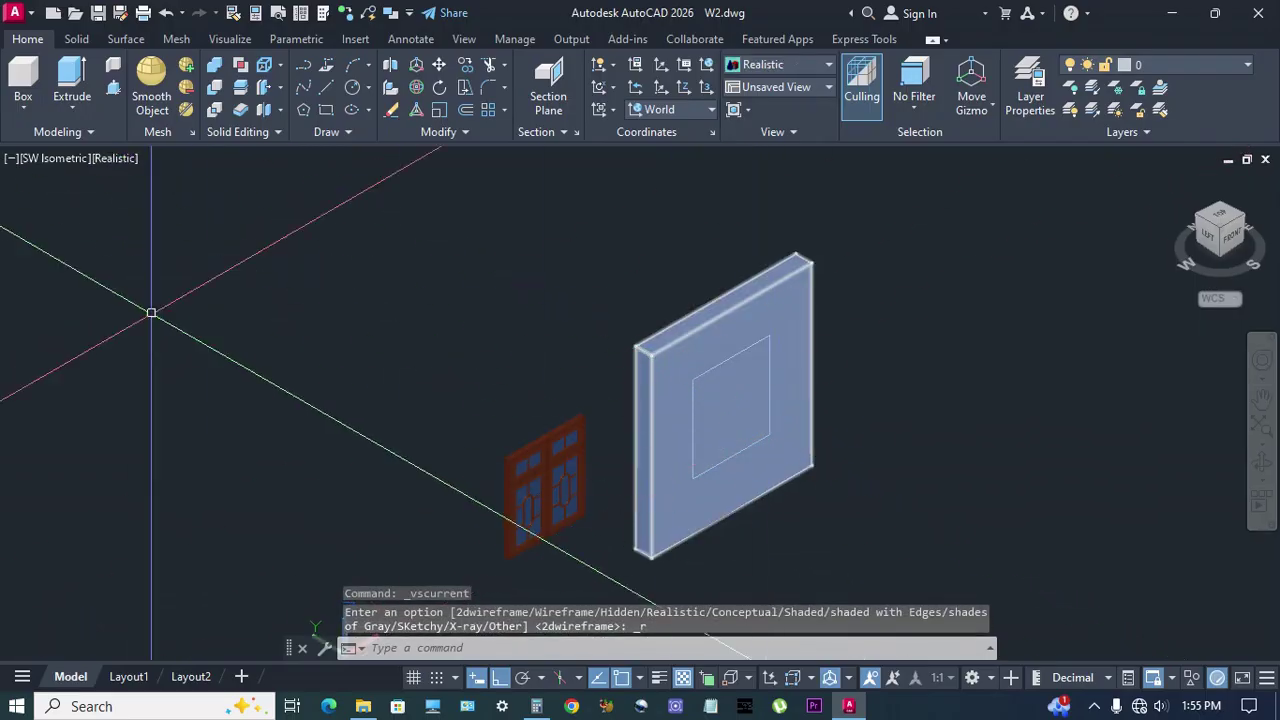
click(113, 88)
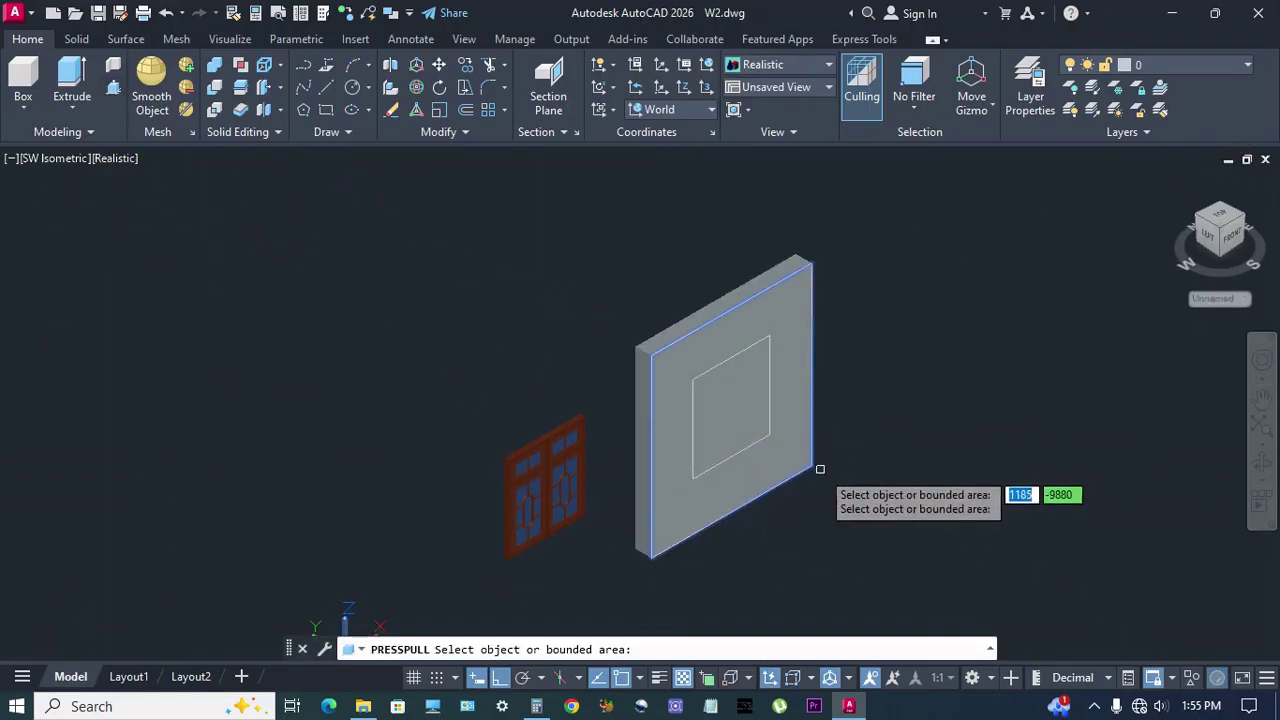
click(734, 417)
click(660, 350)
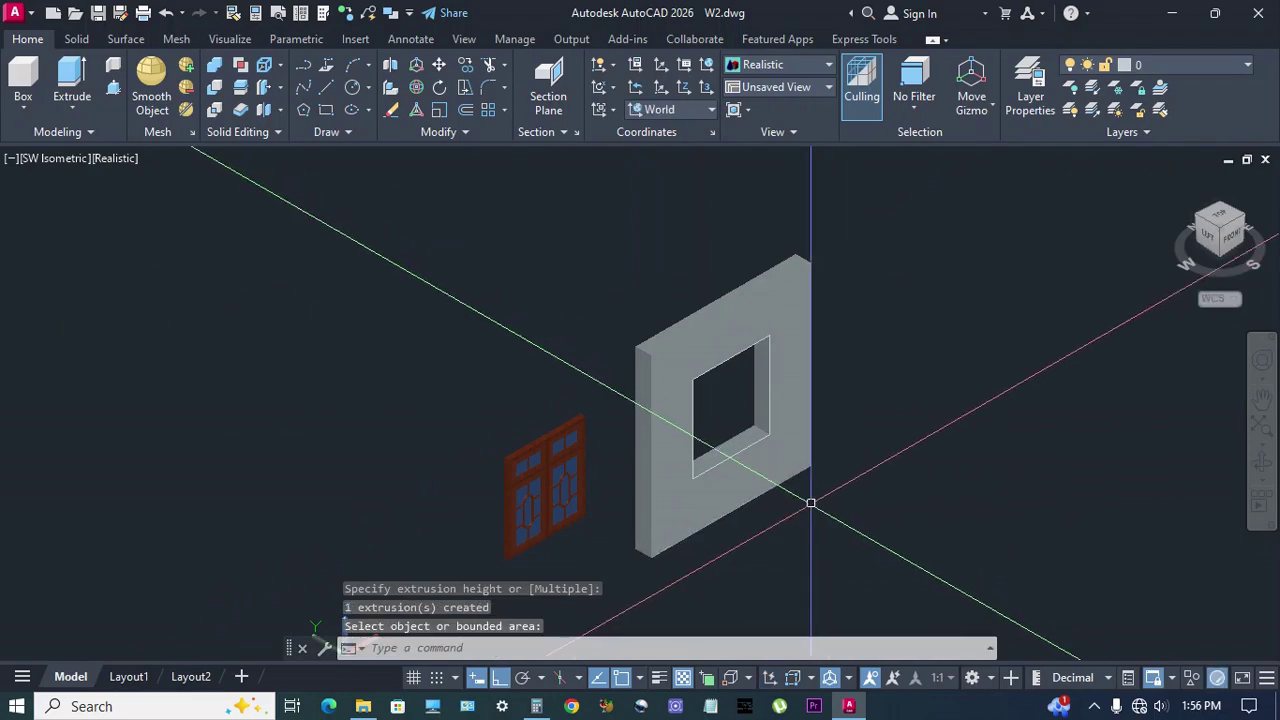
Erase the leftover outline lines around the wall opening.
click(677, 259)
click(781, 525)
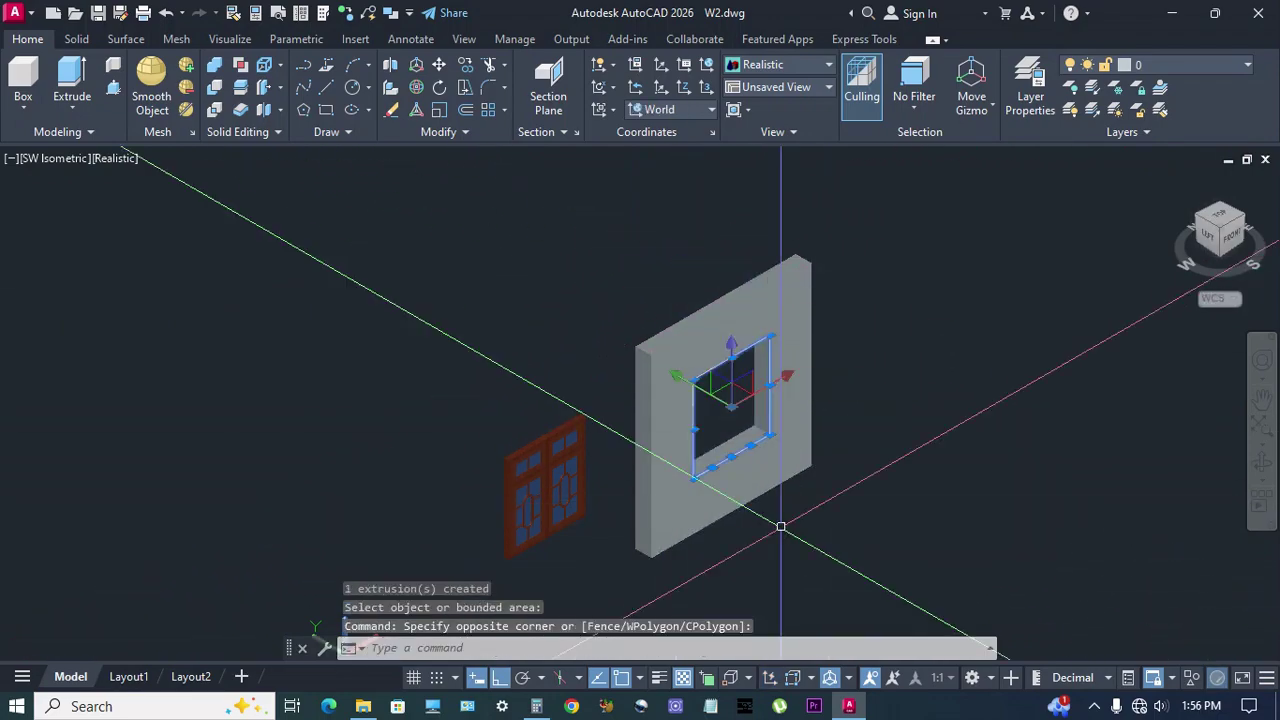
text(E)
key(Return)
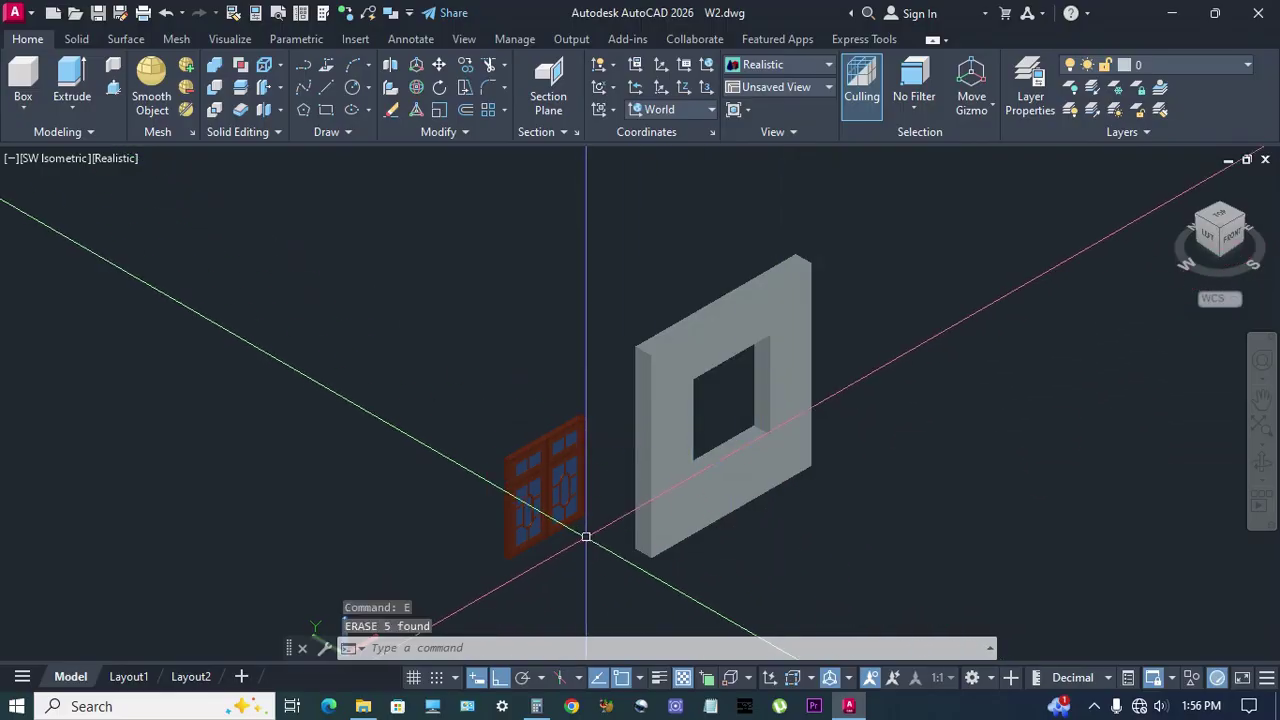
middle_drag(566, 549, 557, 530)
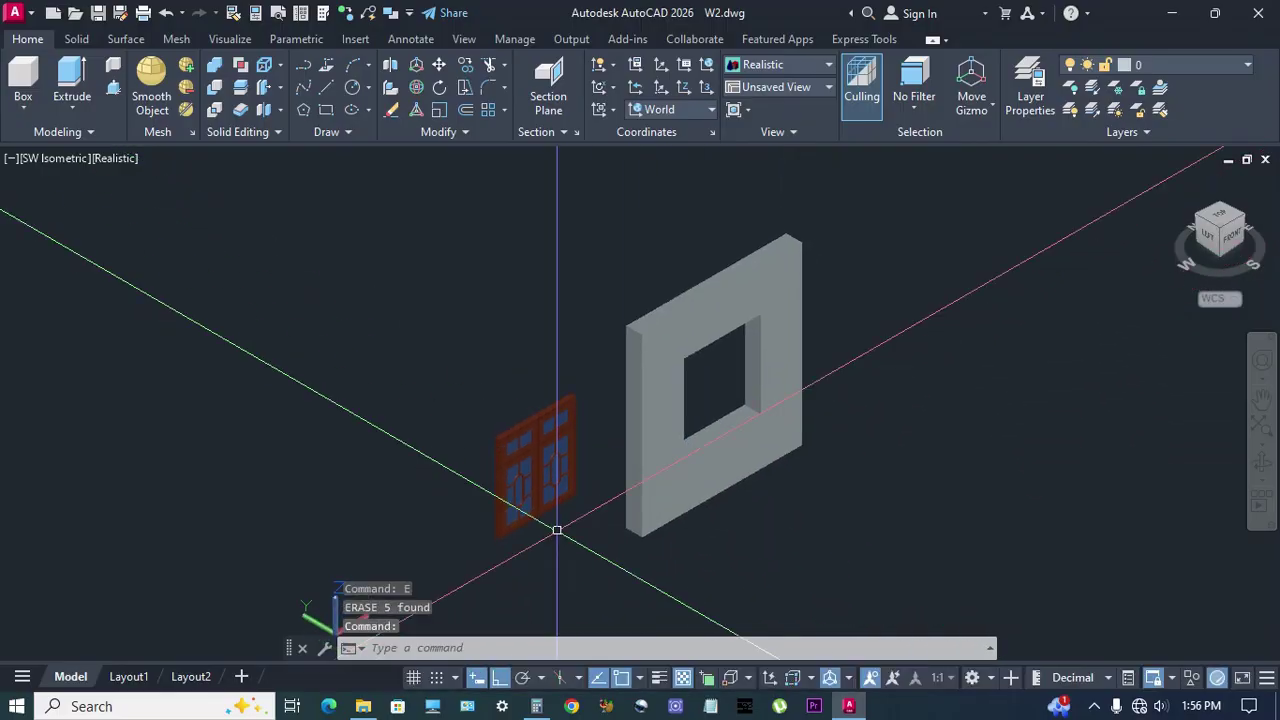
Start moving all the window solids, using the frame's lower front corner nearest the wall as the base point.
text(m)
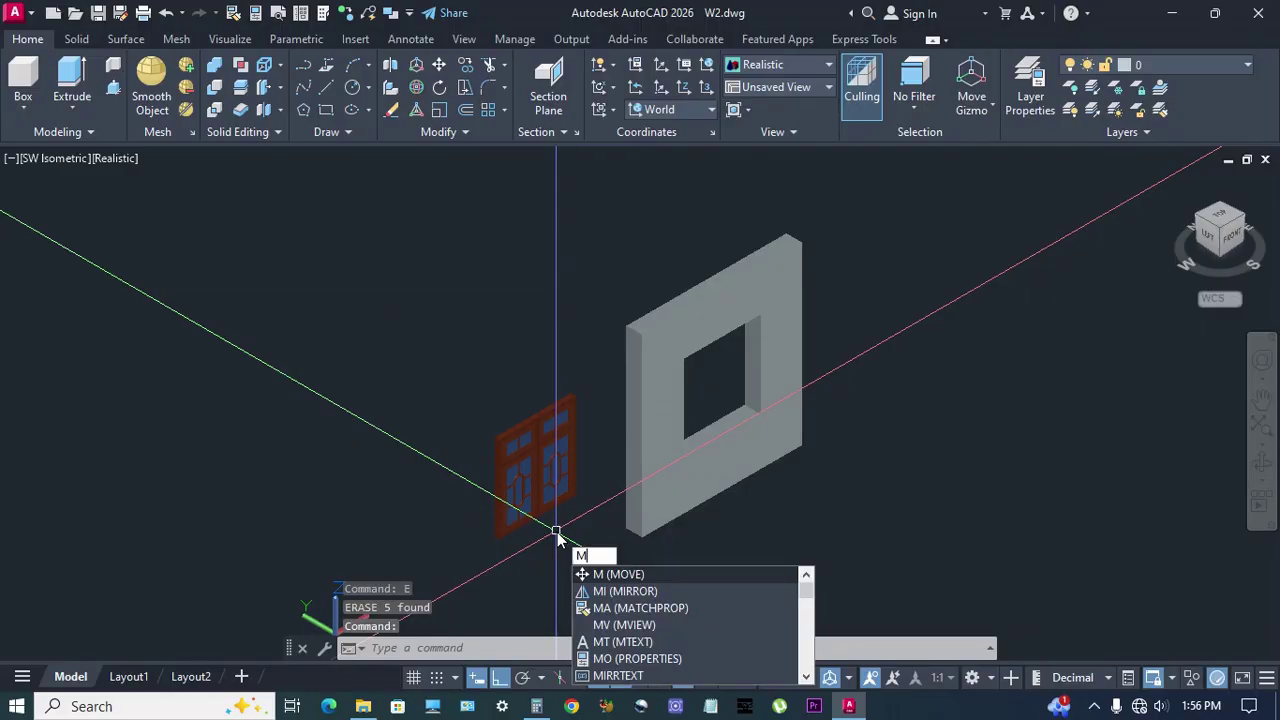
key(Return)
click(465, 362)
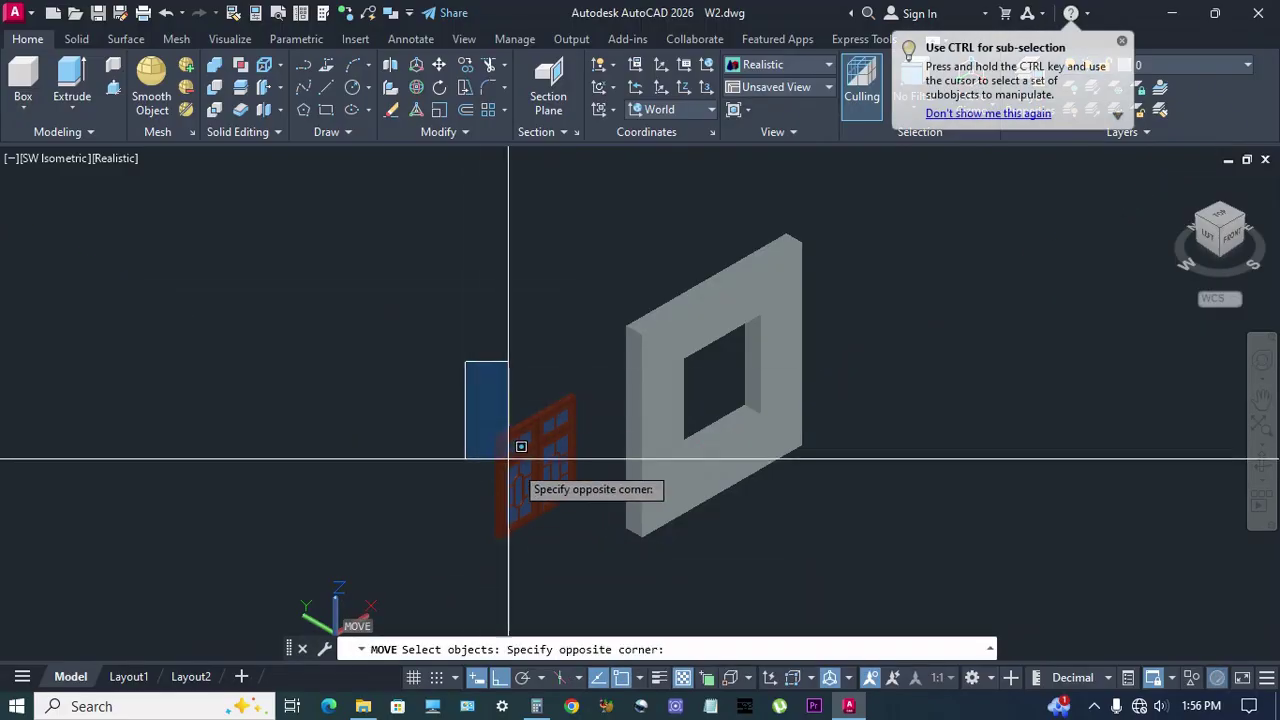
click(595, 555)
key(Return)
scroll(586, 543, up, 5)
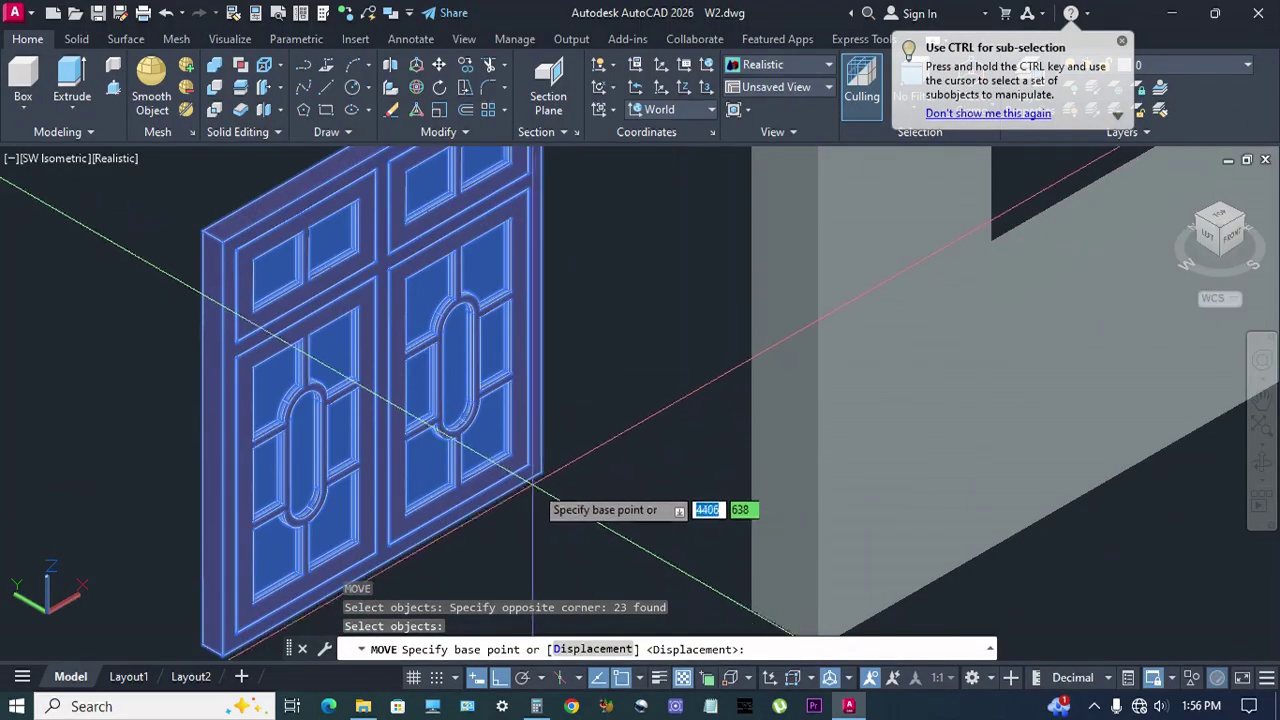
click(541, 471)
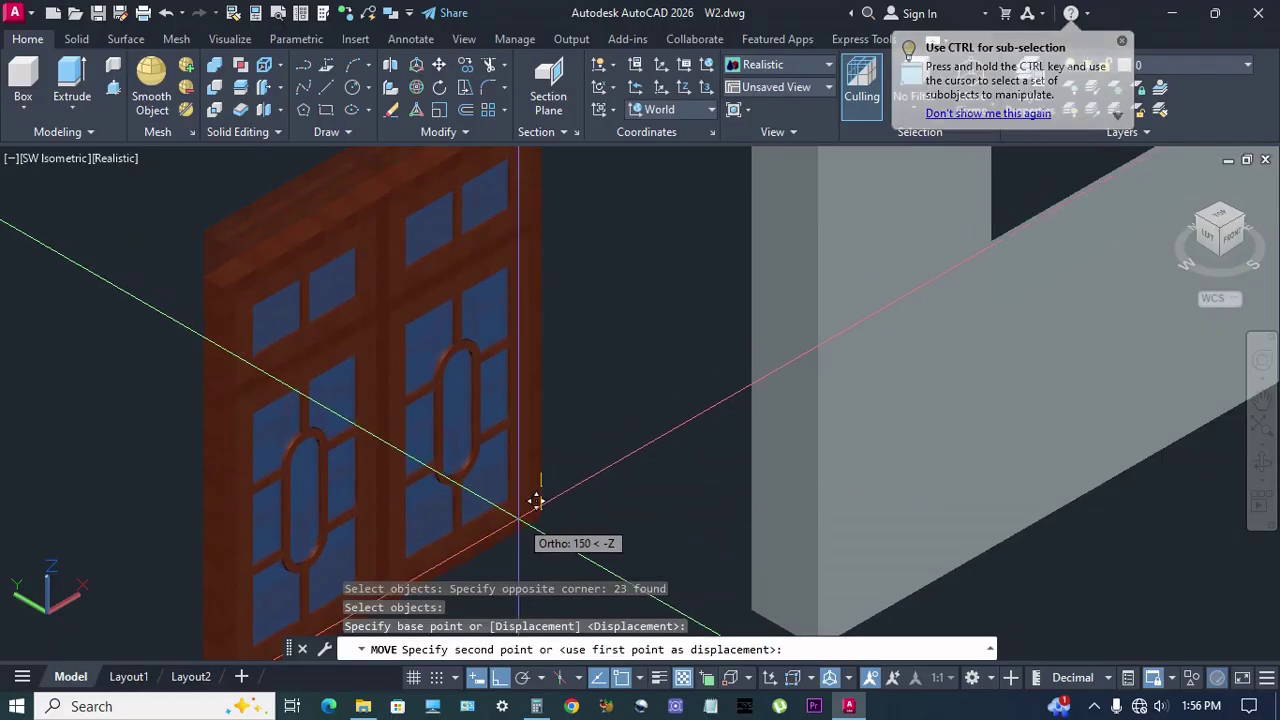
Place the window in the wall opening, offset 50 into the wall's thickness from the opening's lower front corner.
scroll(509, 514, down, 4)
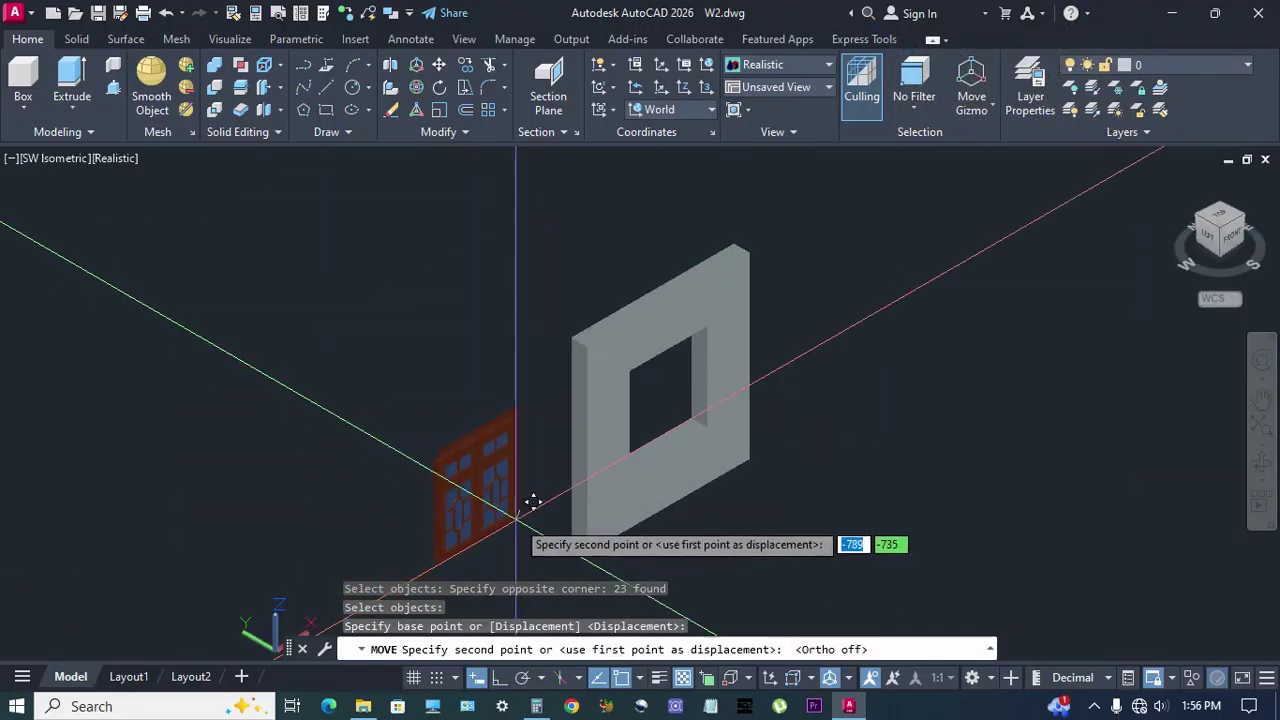
scroll(706, 412, up, 3)
text(from)
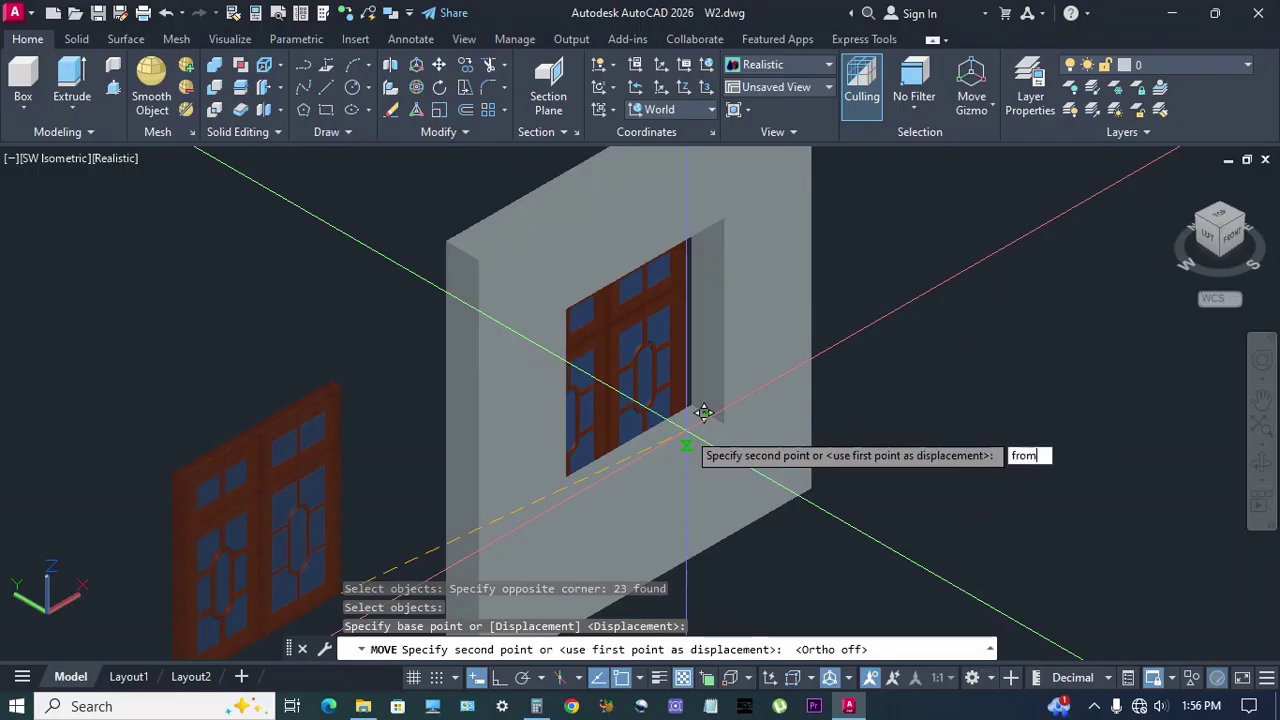
key(Return)
scroll(700, 425, up, 3)
click(739, 414)
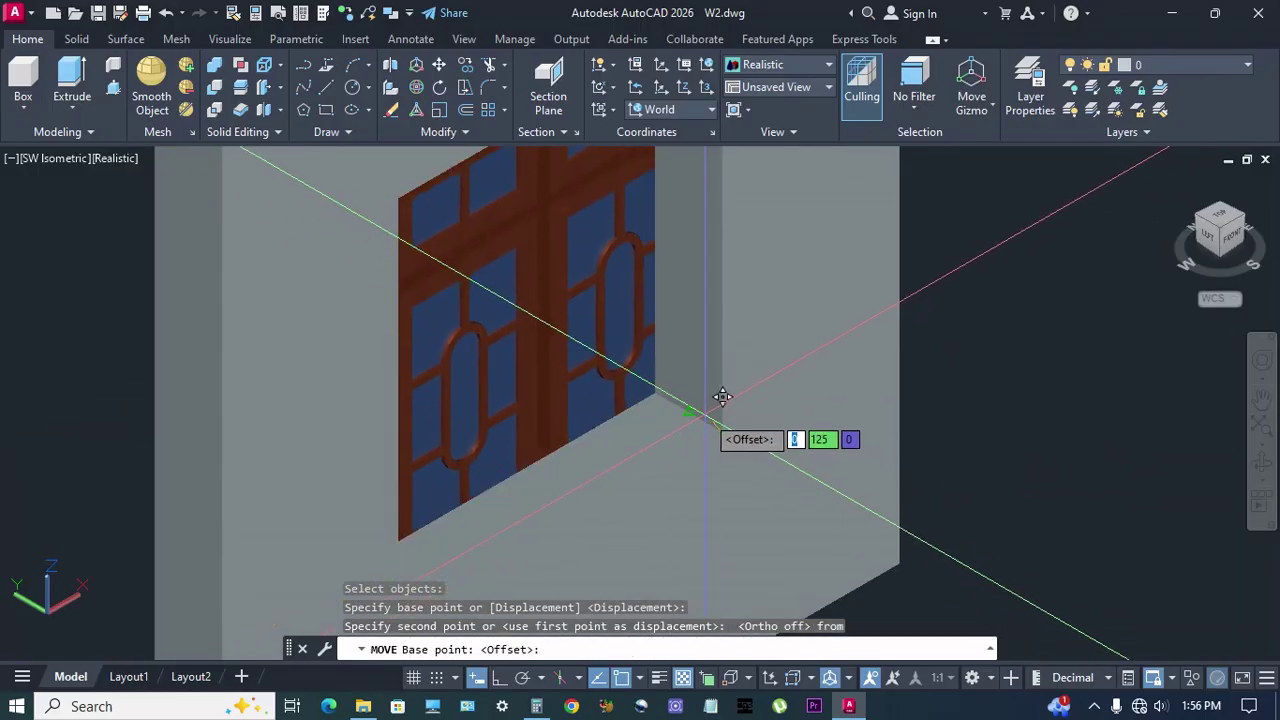
key(F8)
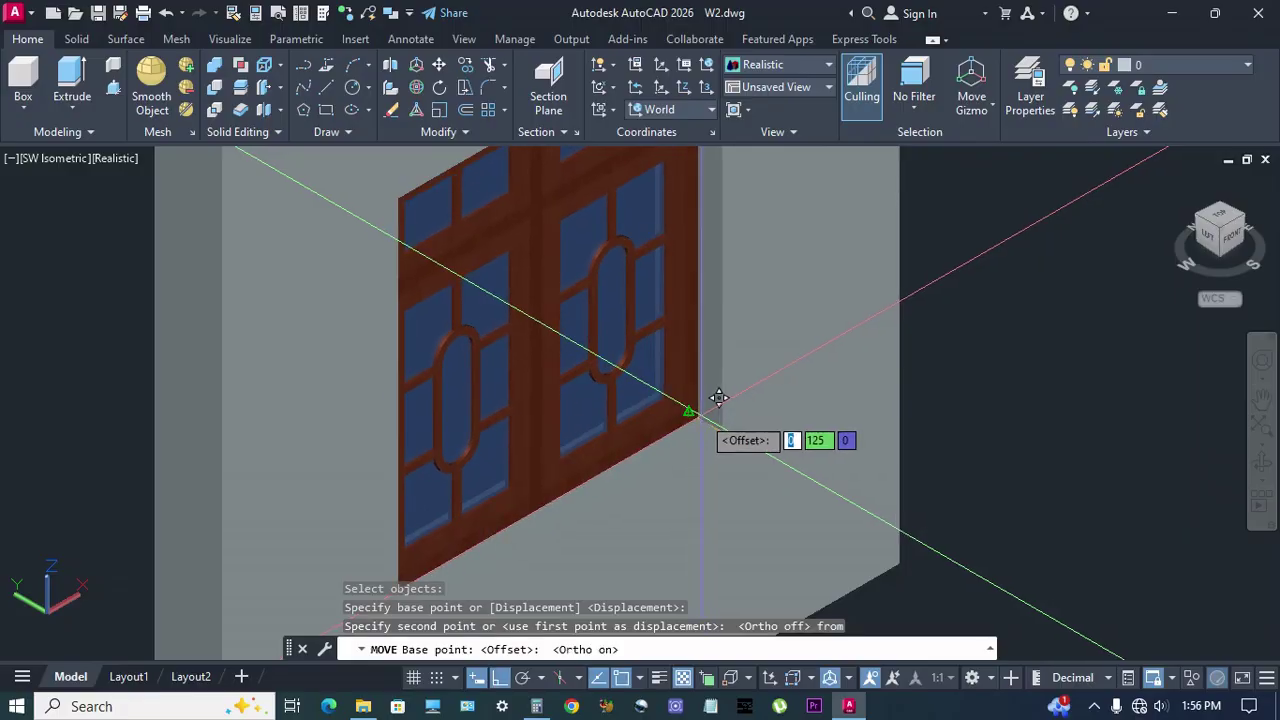
scroll(715, 396, up, 2)
text(5)
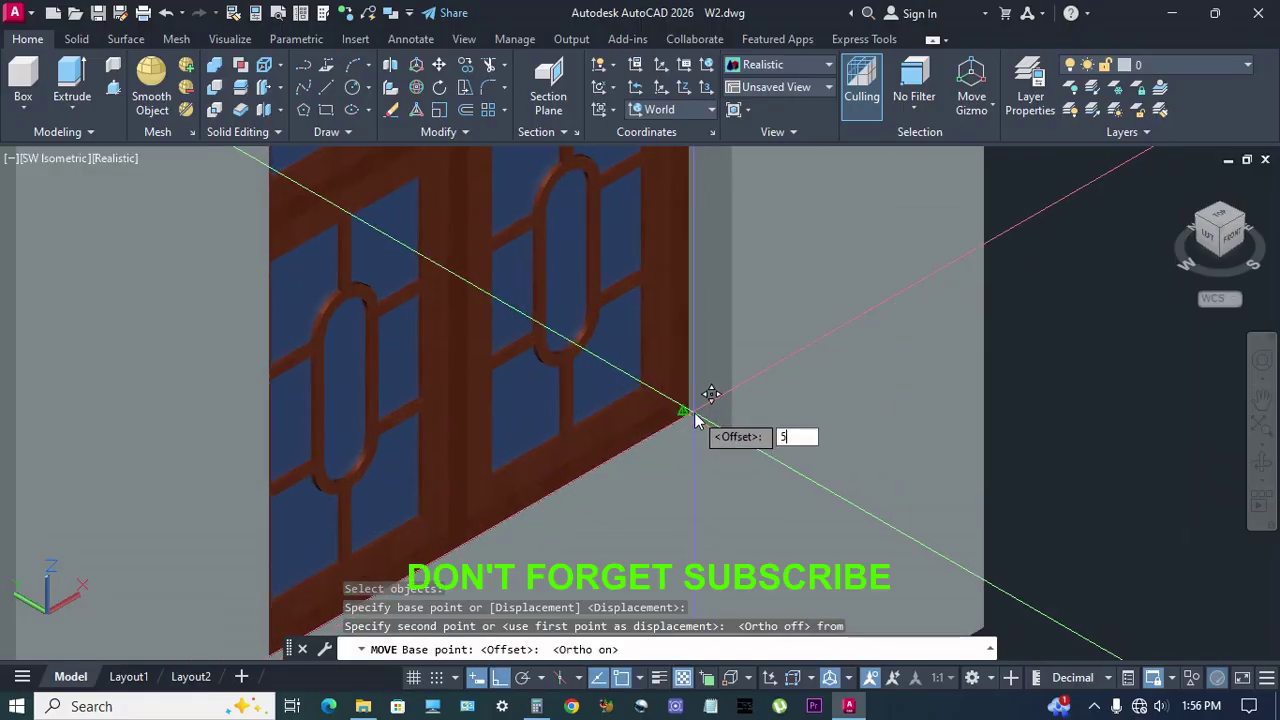
text(0)
key(Return)
scroll(705, 405, down, 5)
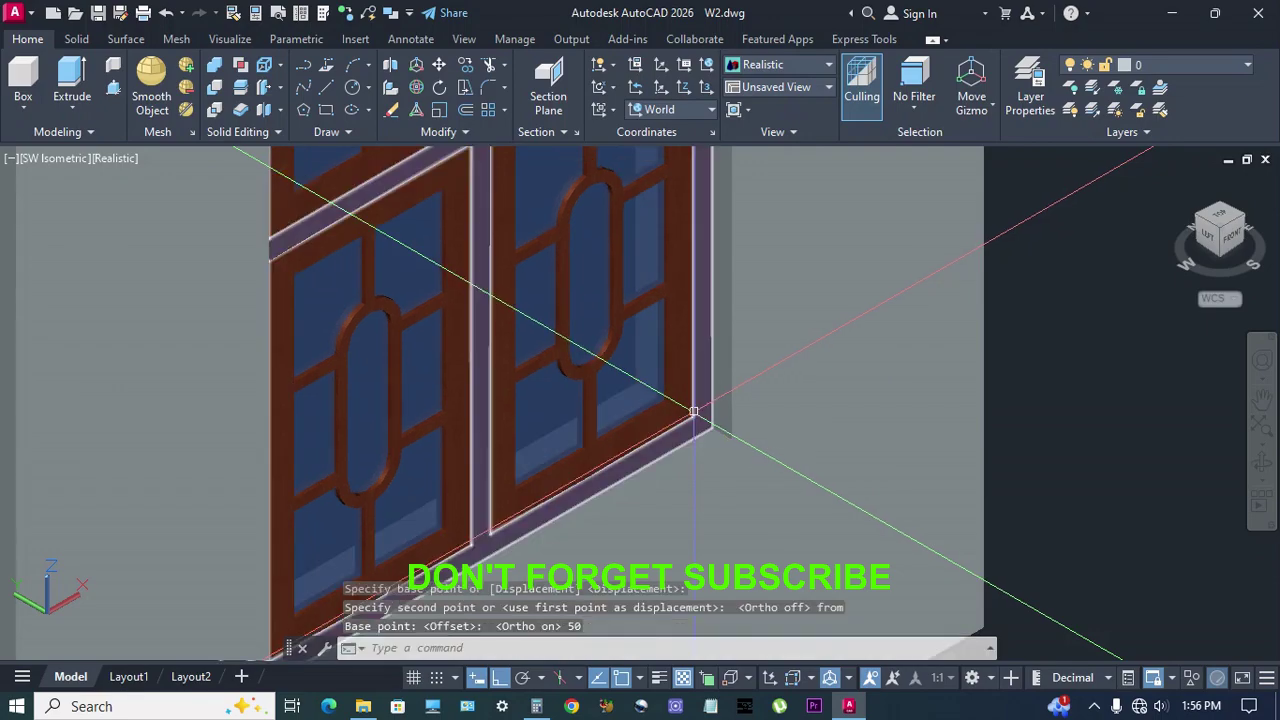
scroll(835, 430, down, 2)
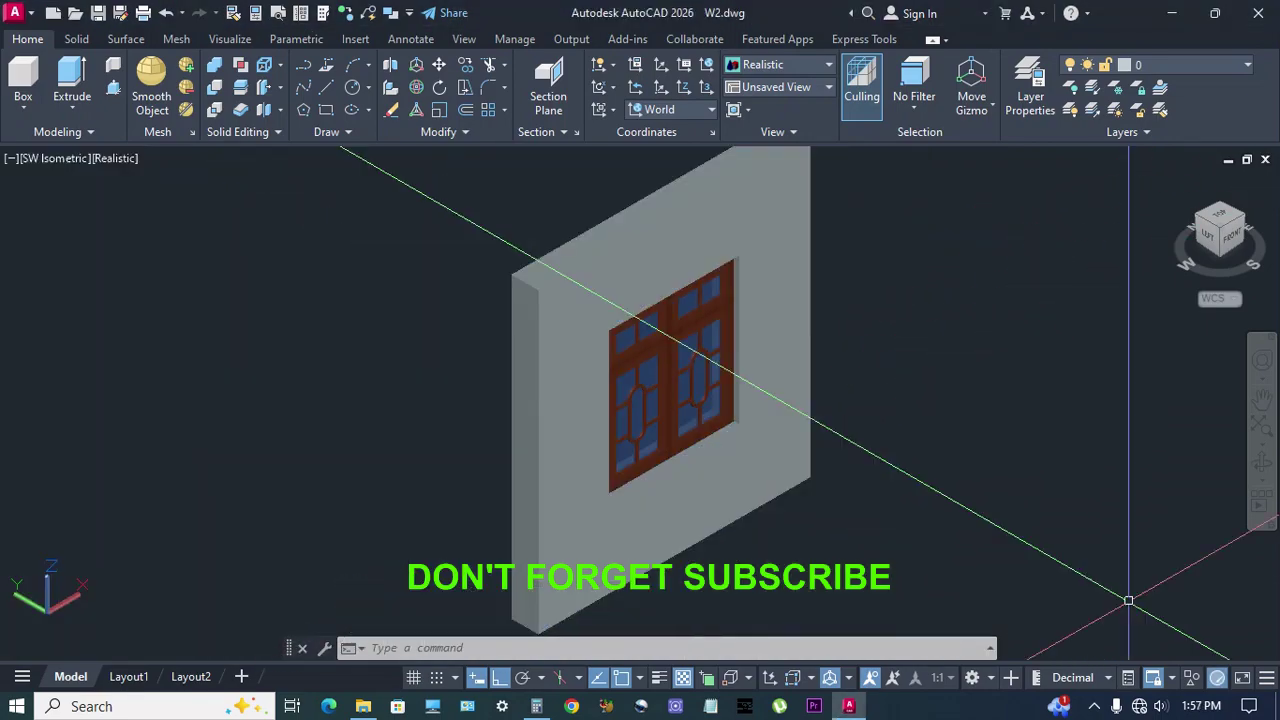